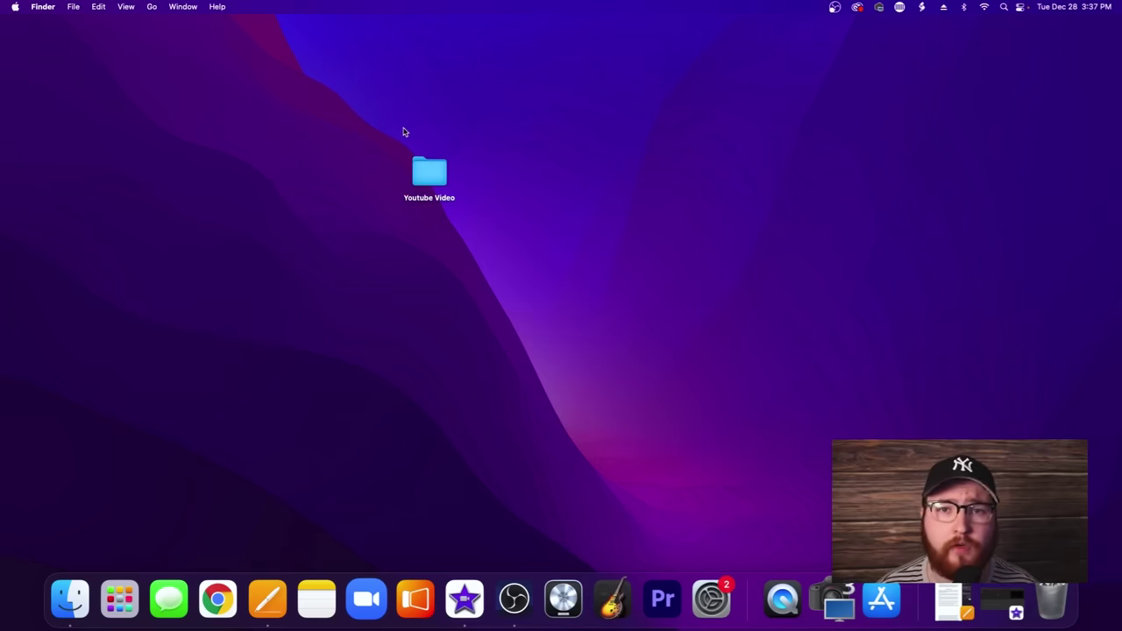
Step: Open the Youtube Video desktop folder in a Finder window
left_click(434, 171)
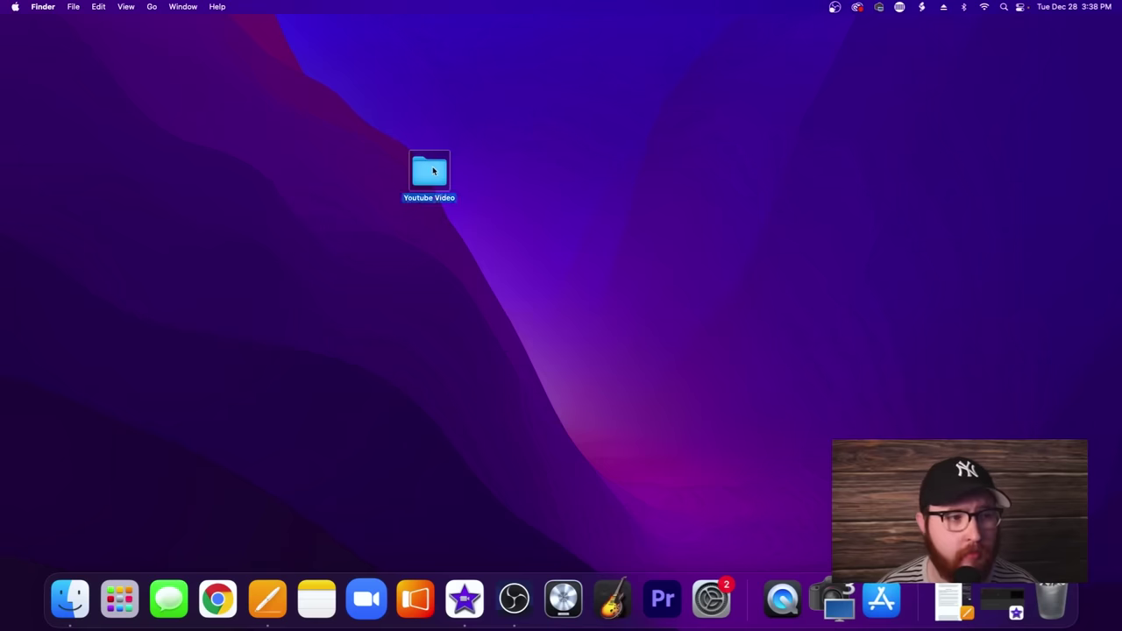
double_click(429, 173)
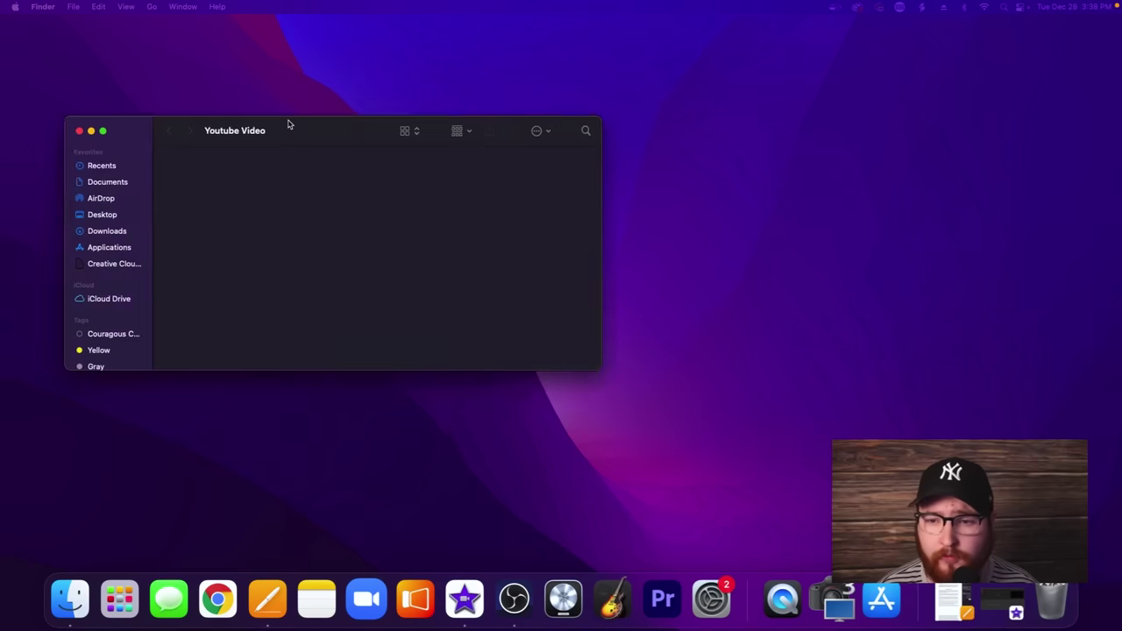
left_click_drag(278, 120, 629, 145)
left_click(632, 221)
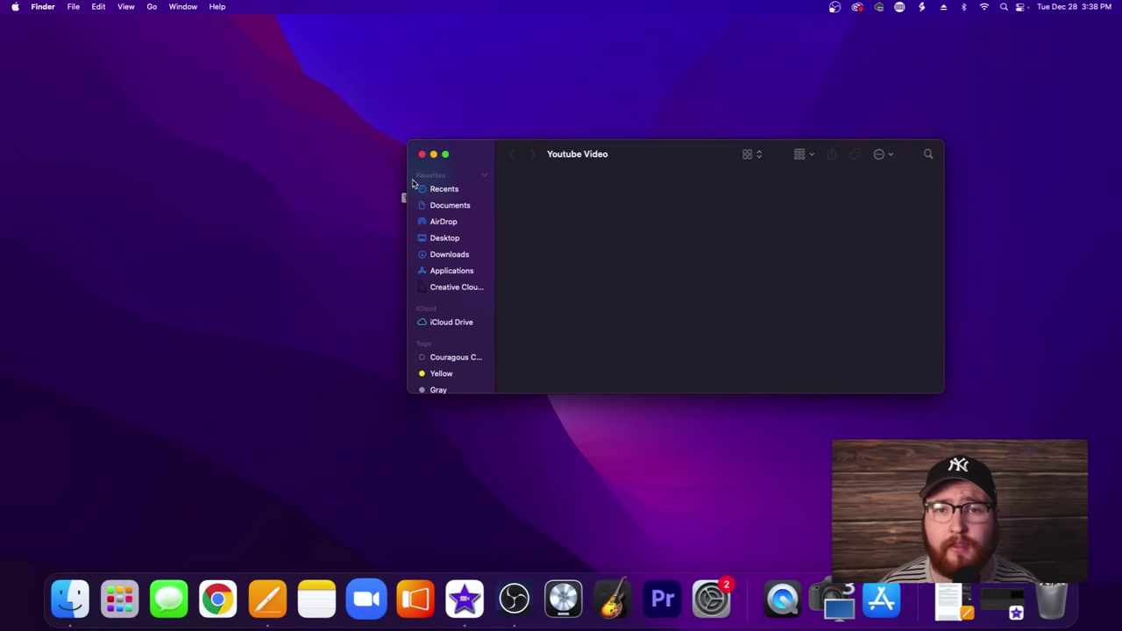
Step: Create a new folder named 'Video' inside Youtube Video
right_click(520, 183)
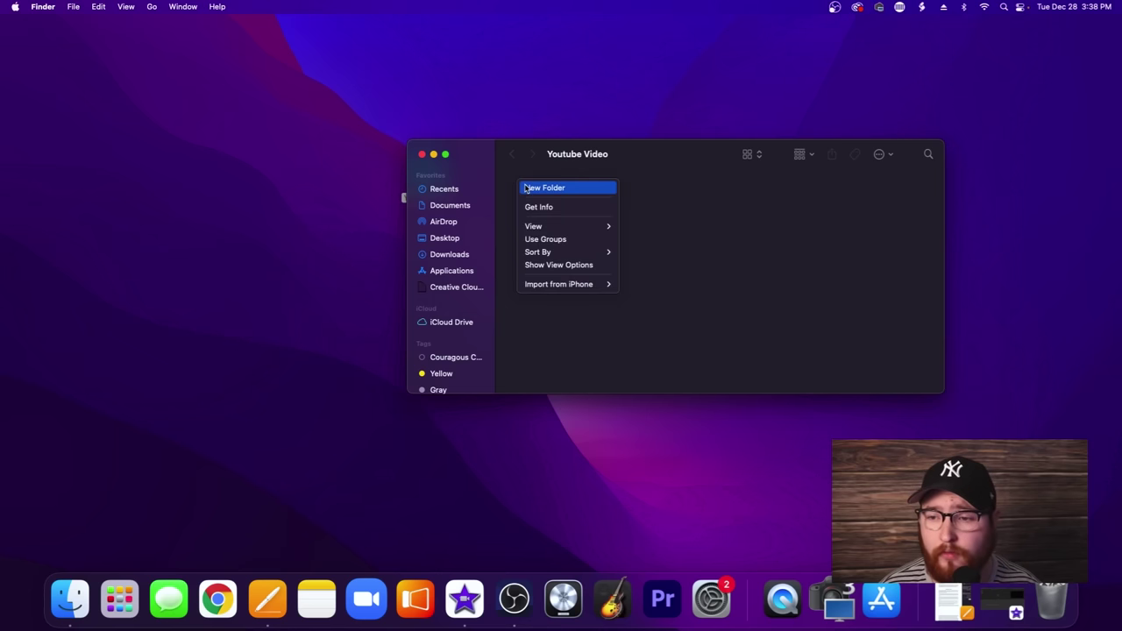
left_click(525, 188)
type("Video")
key("Return")
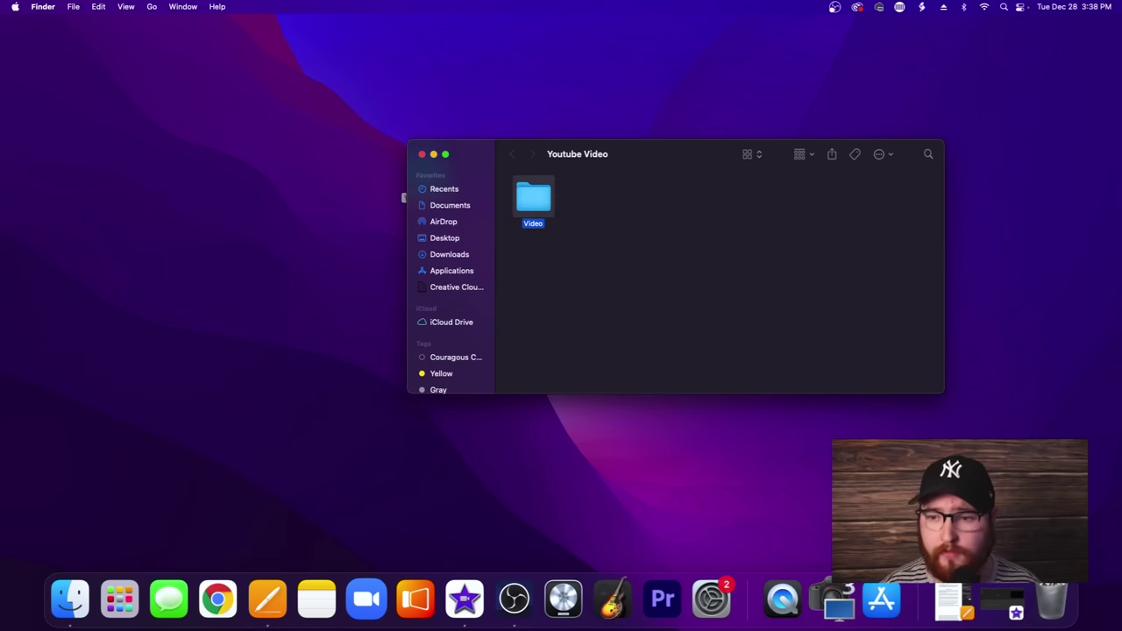
Step: Open the Video folder and create a subfolder named 'Camera 1'
left_click(618, 257)
double_click(538, 195)
right_click(529, 192)
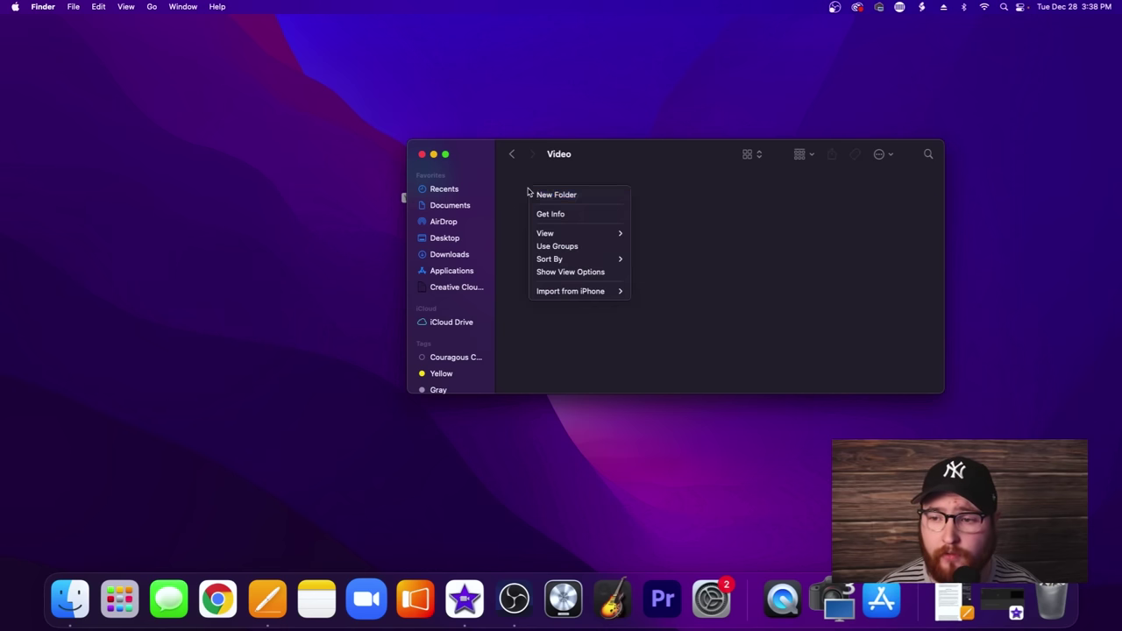
left_click(536, 193)
type("Camera 1")
key("Return")
Step: Add two more subfolders named 'Camera 2' and 'B-Roll'
right_click(570, 191)
left_click(579, 196)
type("Camera 2")
key("Return")
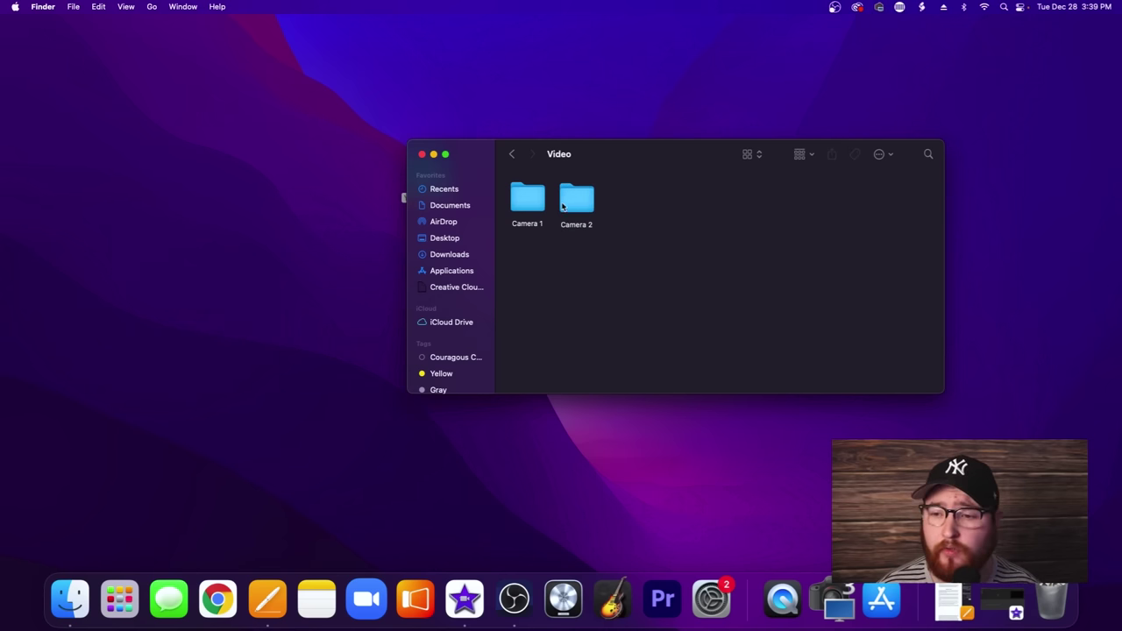
right_click(618, 201)
left_click(626, 203)
type("B-Ro")
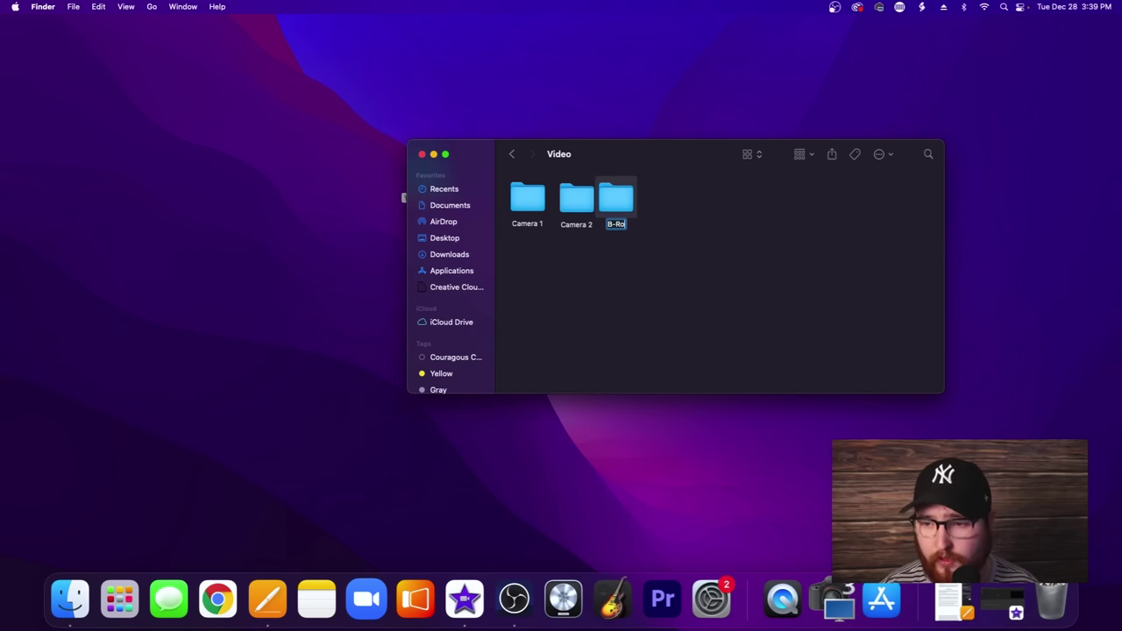
type("ll")
key("Return")
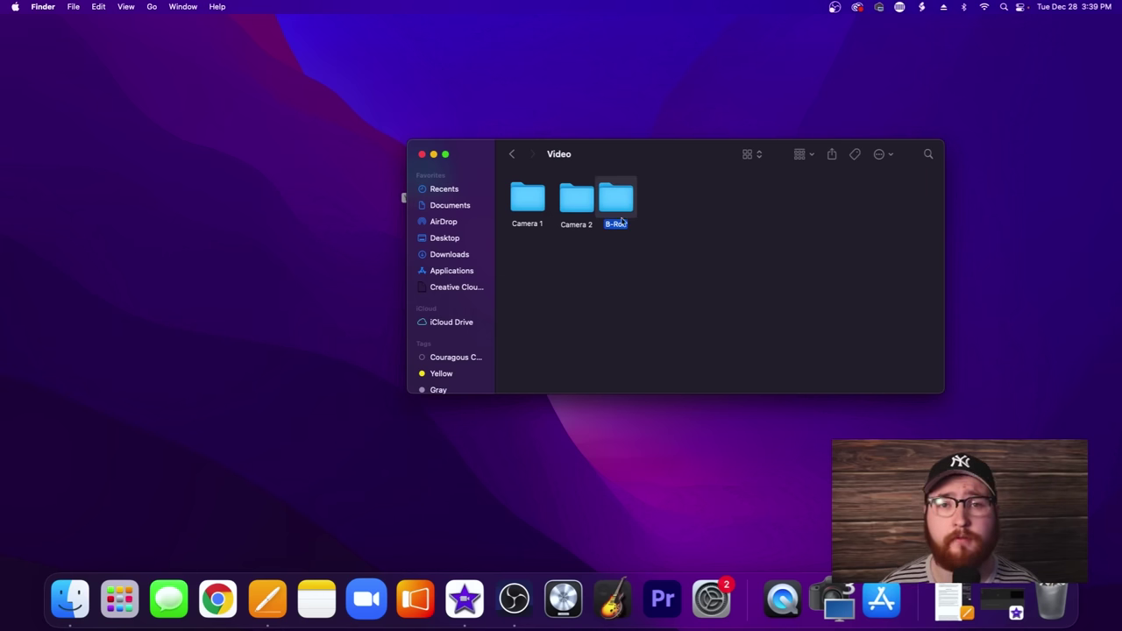
Step: Clean Up the three folders into even positions and go back to Youtube Video
left_click_drag(615, 199, 517, 205)
left_click(672, 208)
right_click(585, 289)
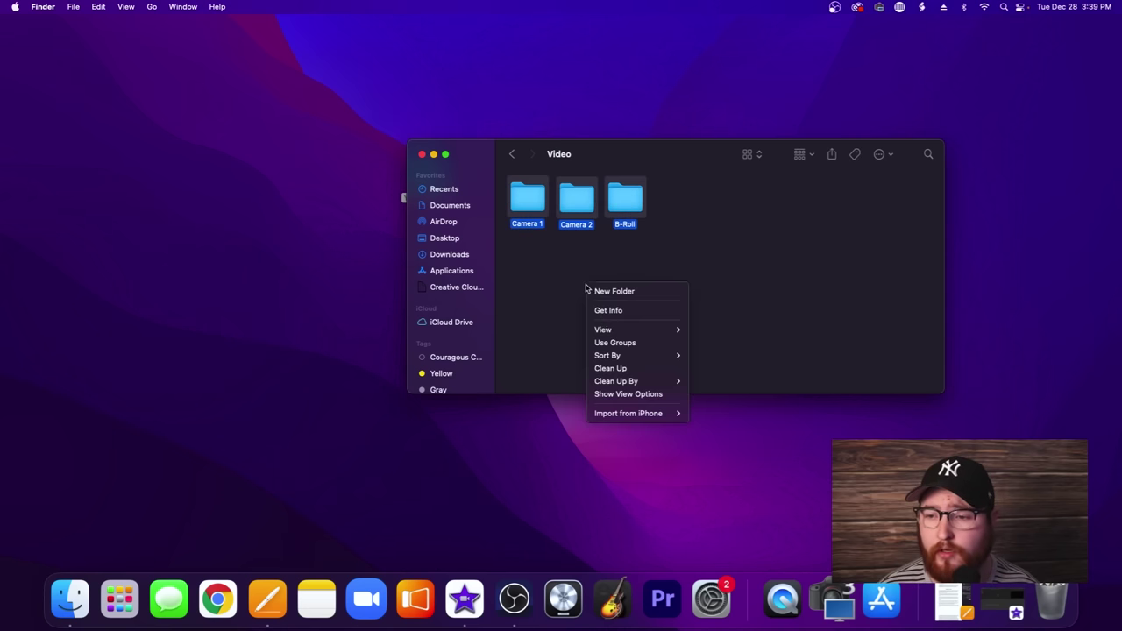
left_click(610, 368)
left_click(619, 313)
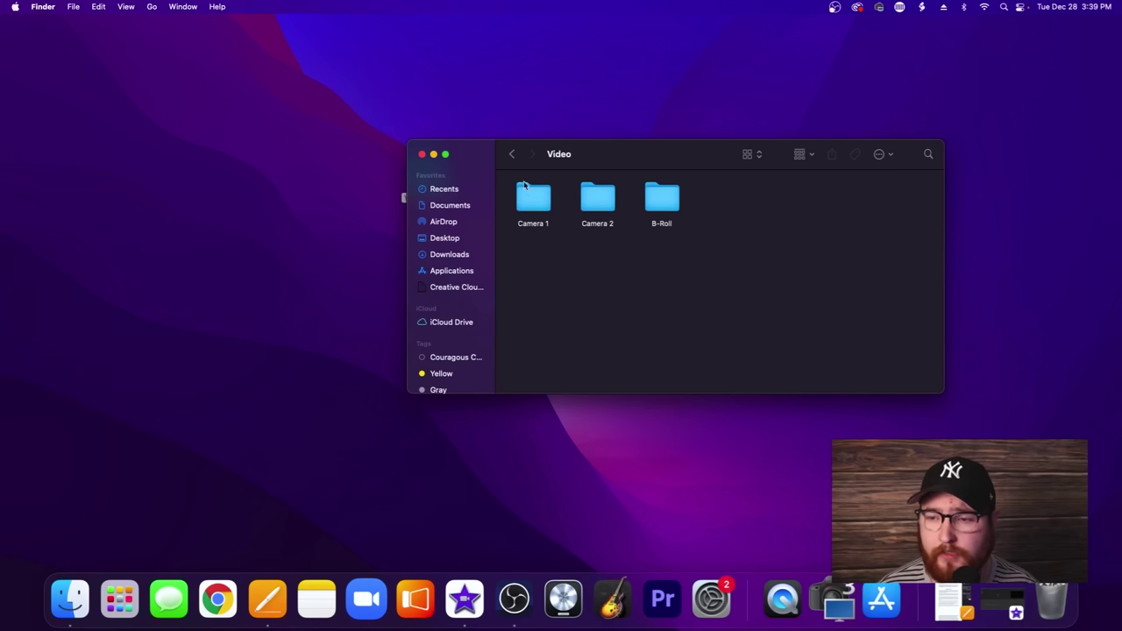
left_click(511, 153)
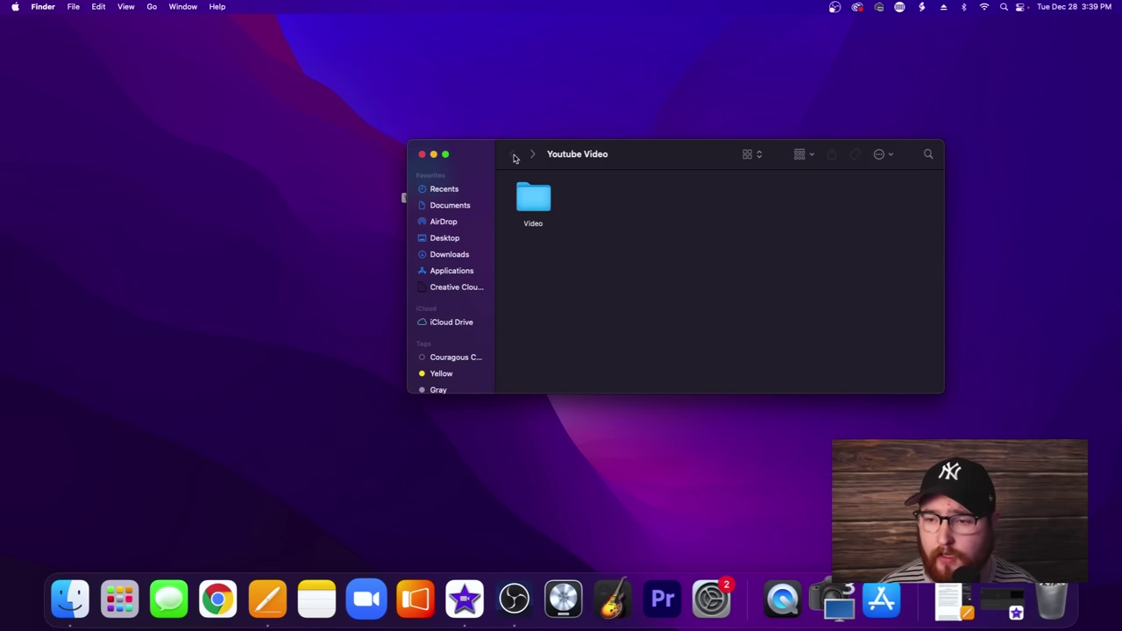
Step: Create a folder named 'Audio' beside Video and line it up
right_click(575, 191)
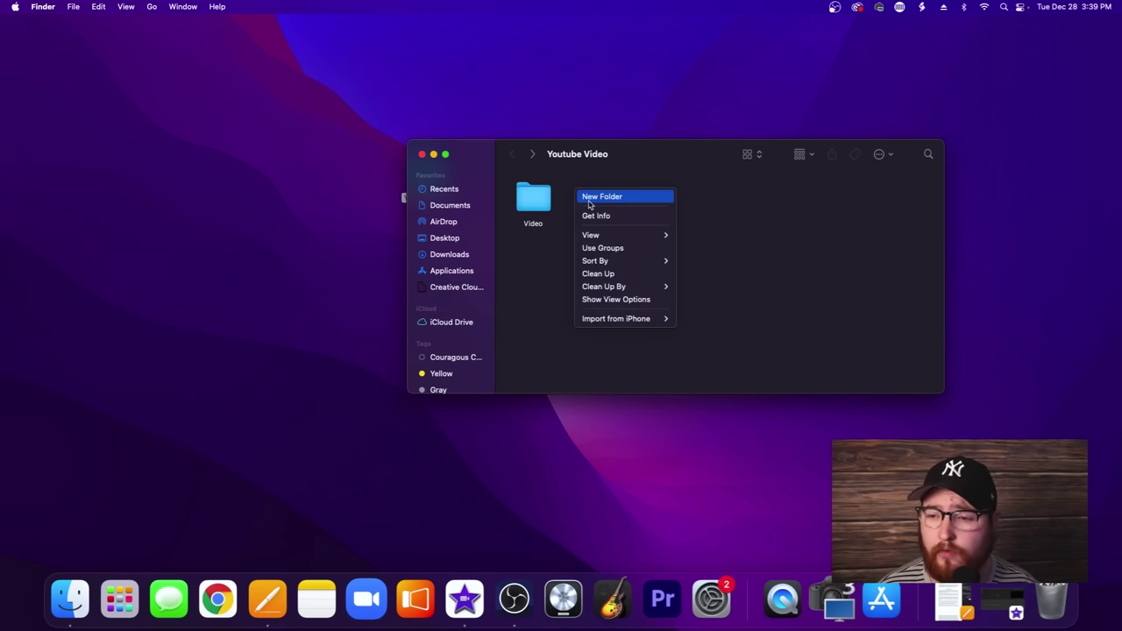
left_click(588, 200)
type("Audio")
key("Return")
left_click(604, 208)
left_click_drag(573, 198, 580, 201)
left_click(681, 196)
Step: Open Audio and create a subfolder named 'Camera Audio'
double_click(583, 204)
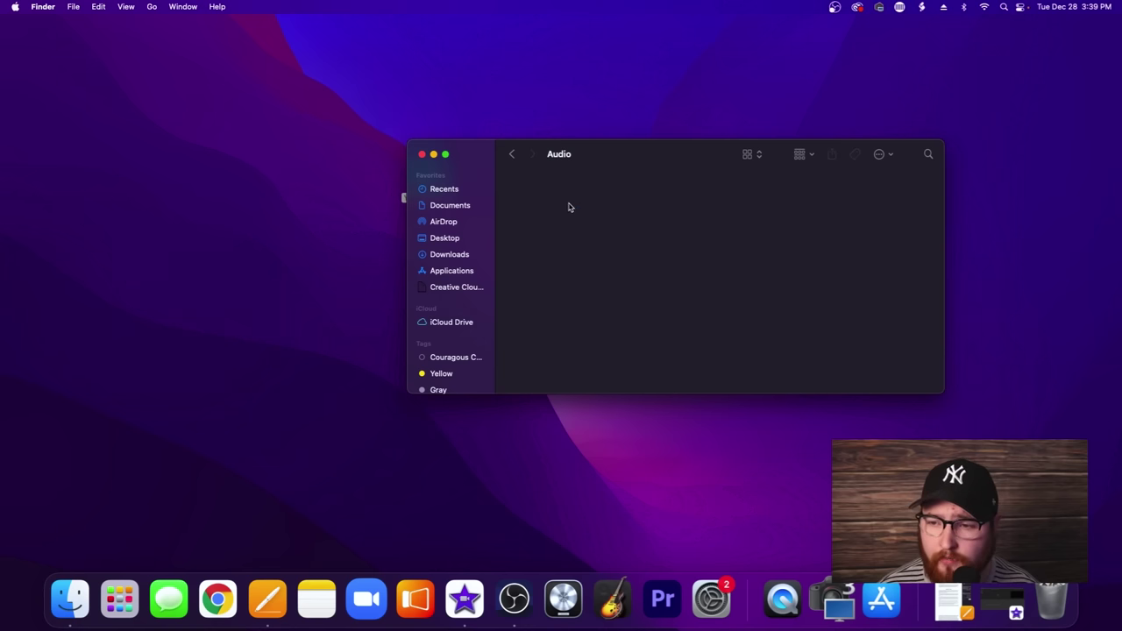
key("shift+super+n")
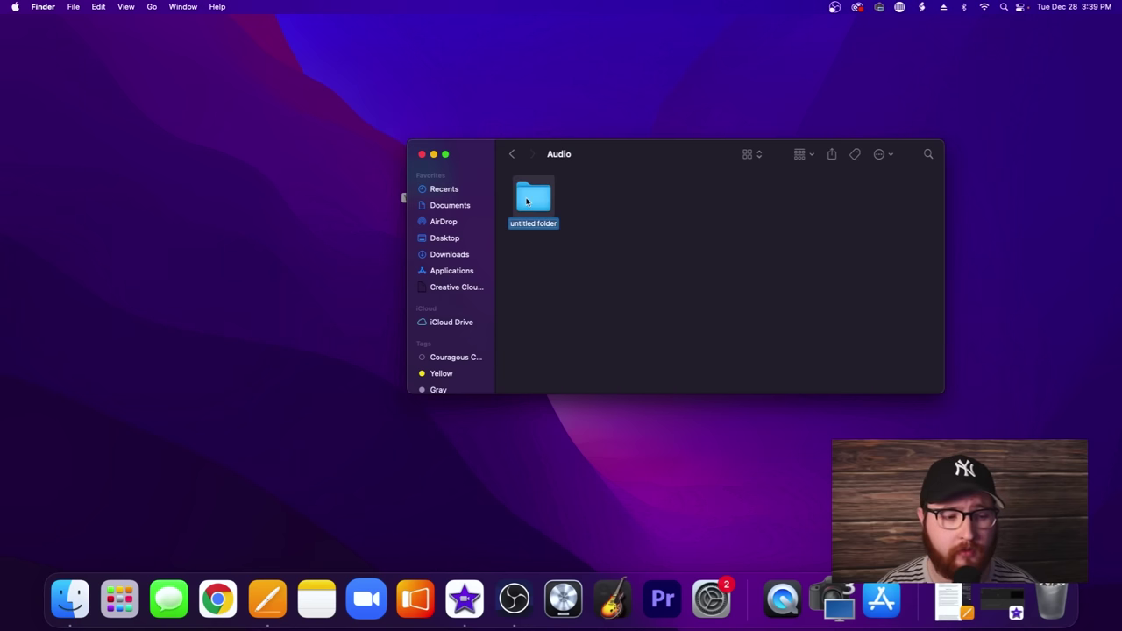
type("Camer")
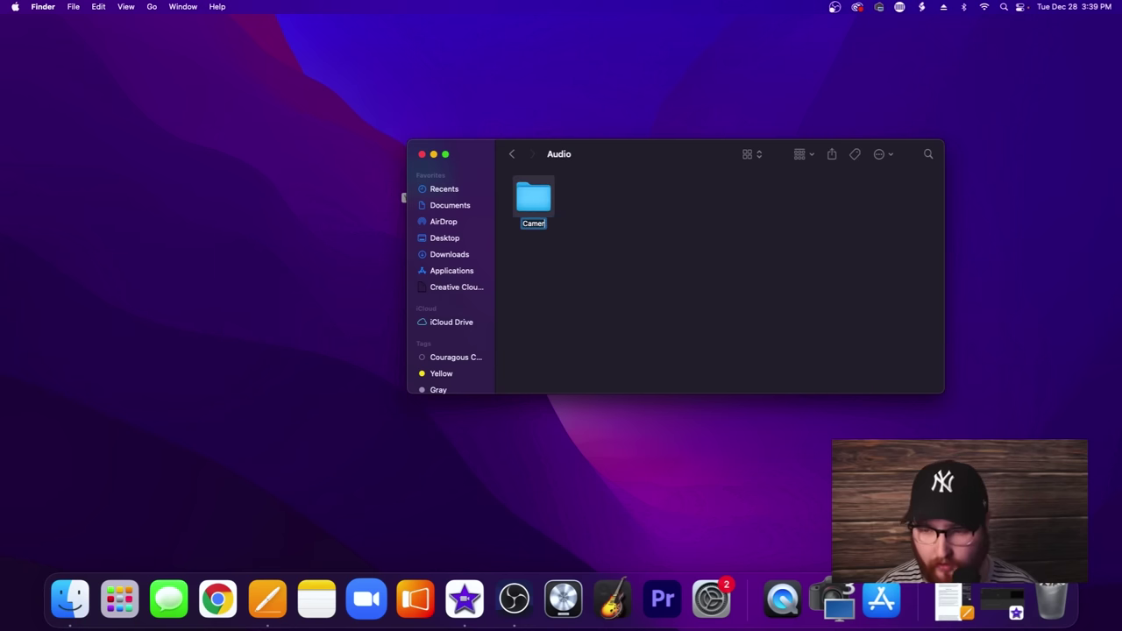
type("a Audio")
key("Return")
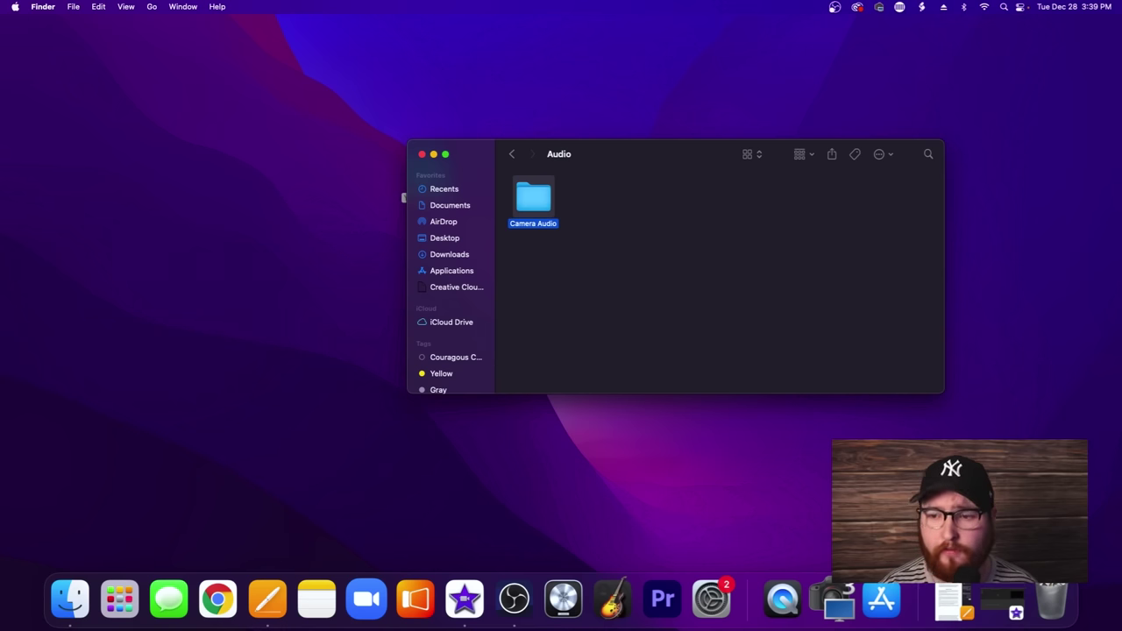
left_click(649, 234)
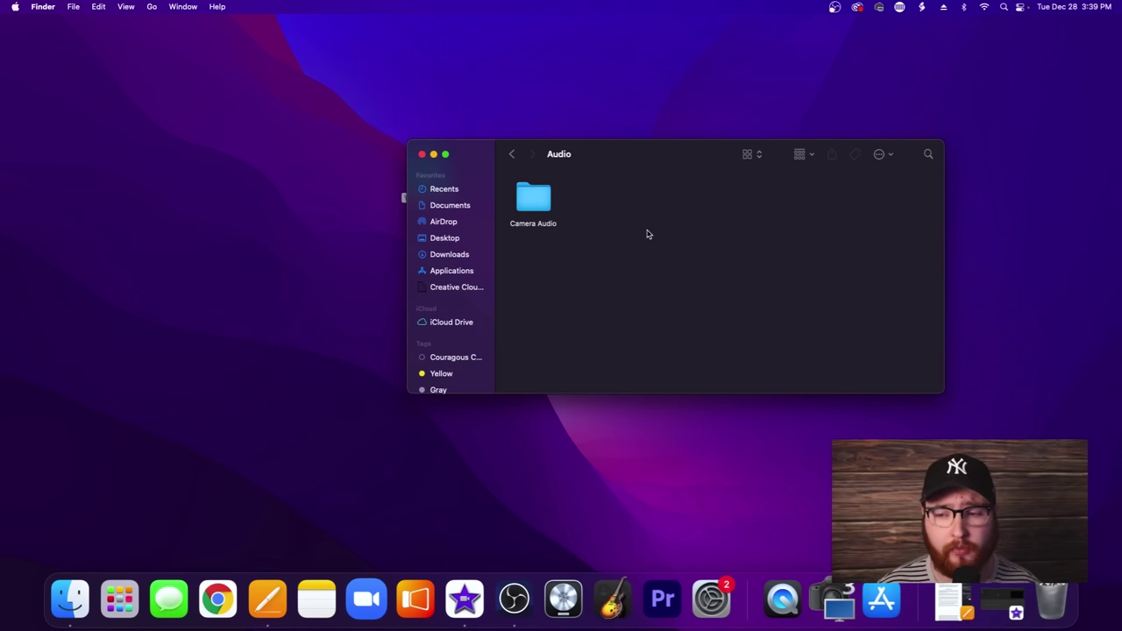
Step: Add subfolders named 'Background Music' and 'Sounds FX' inside Audio
right_click(585, 208)
left_click(605, 209)
type("Backgrou")
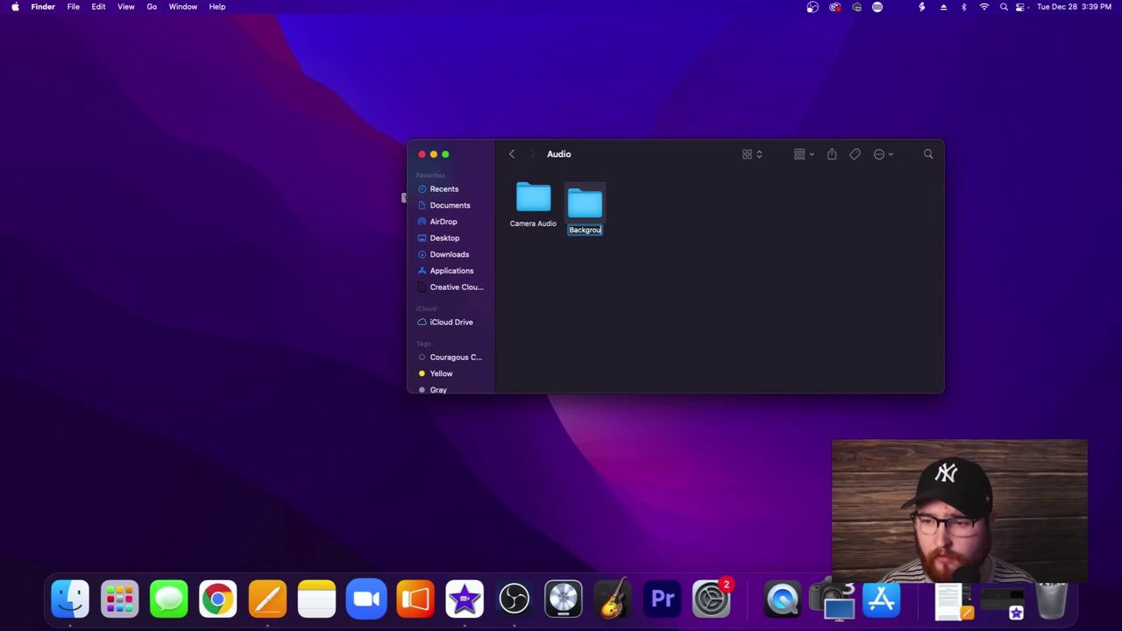
type("nd Music")
key("Return")
left_click(666, 192)
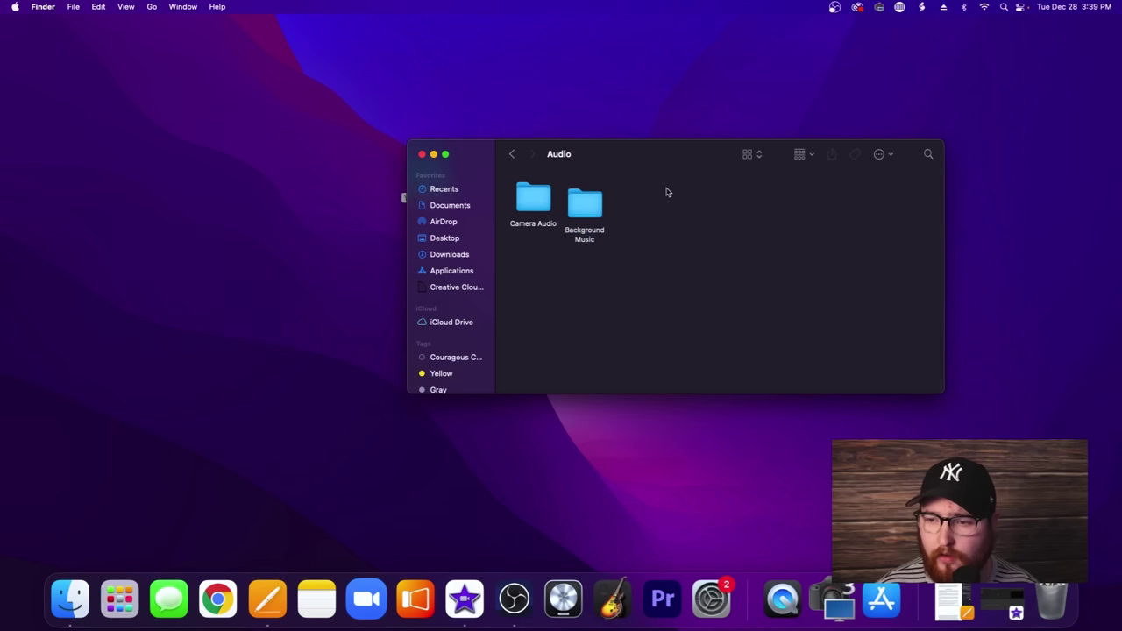
left_click(603, 208)
left_click(637, 210)
right_click(641, 213)
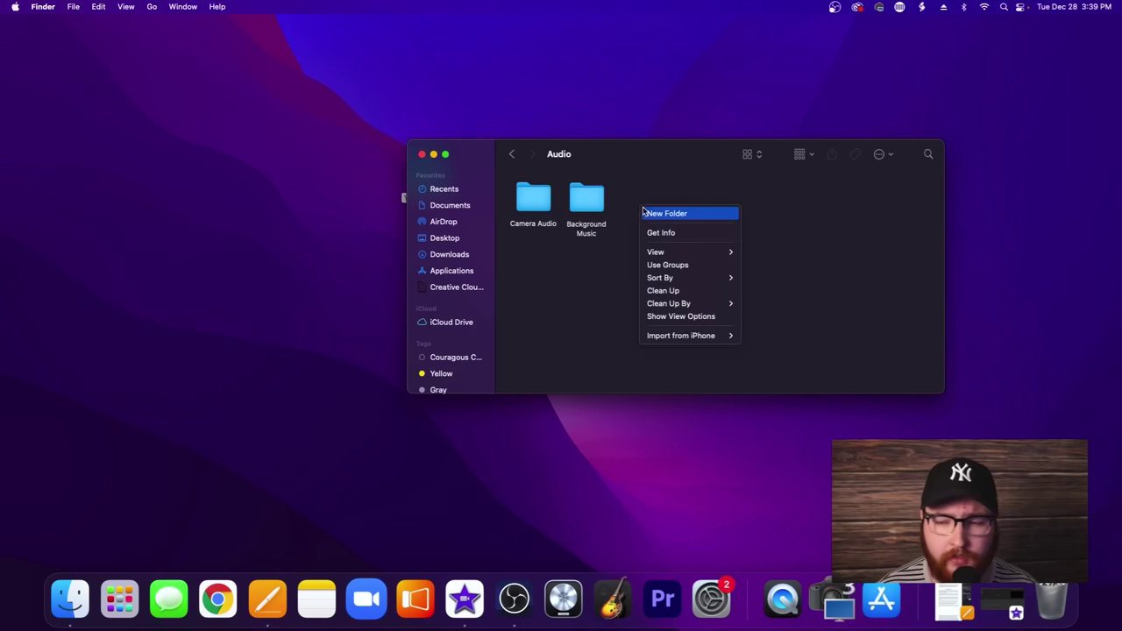
left_click(666, 213)
type("Sounds")
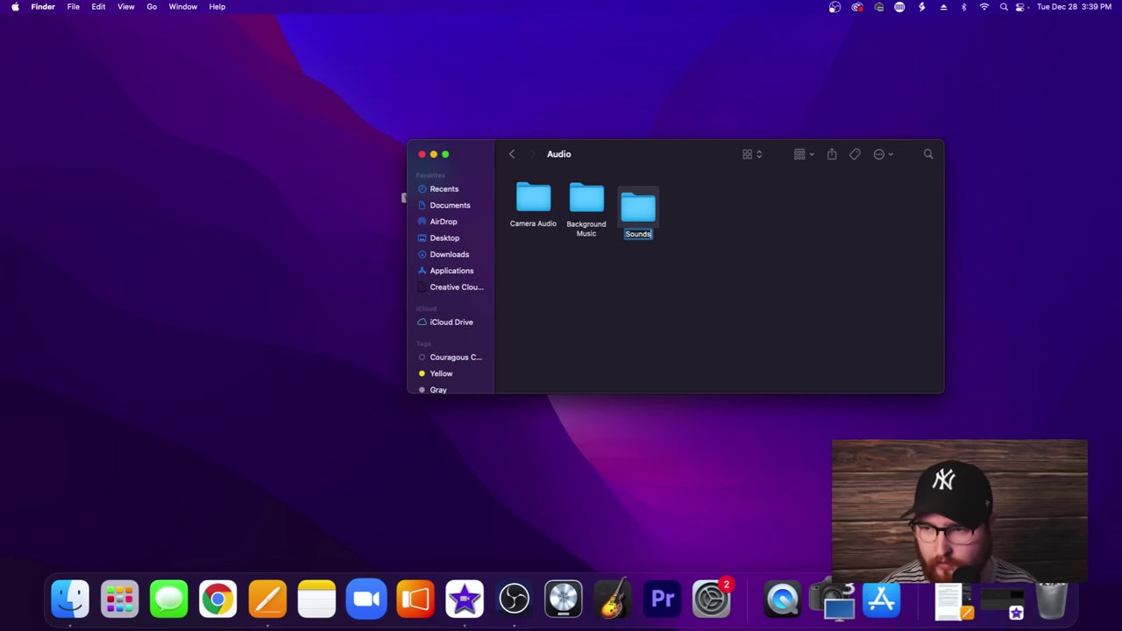
type(" FX")
key("Return")
Step: Select the three audio folders and Clean Up to space them evenly
left_click(682, 222)
left_click(646, 222)
left_click(692, 212)
left_click_drag(693, 212, 511, 180)
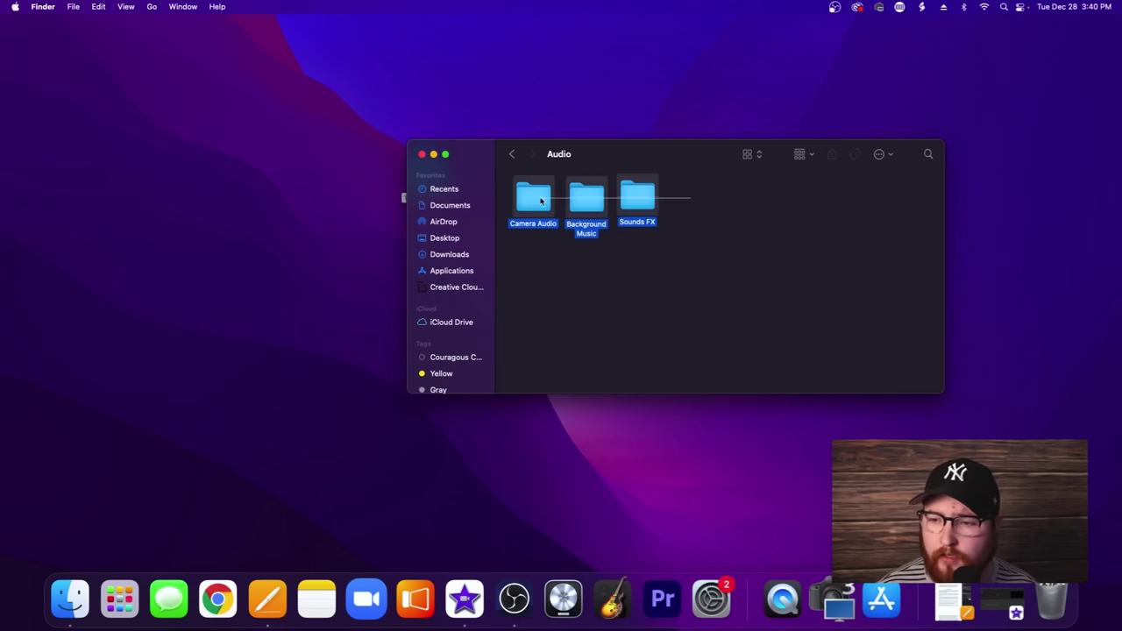
right_click(566, 282)
mouse_move(578, 326)
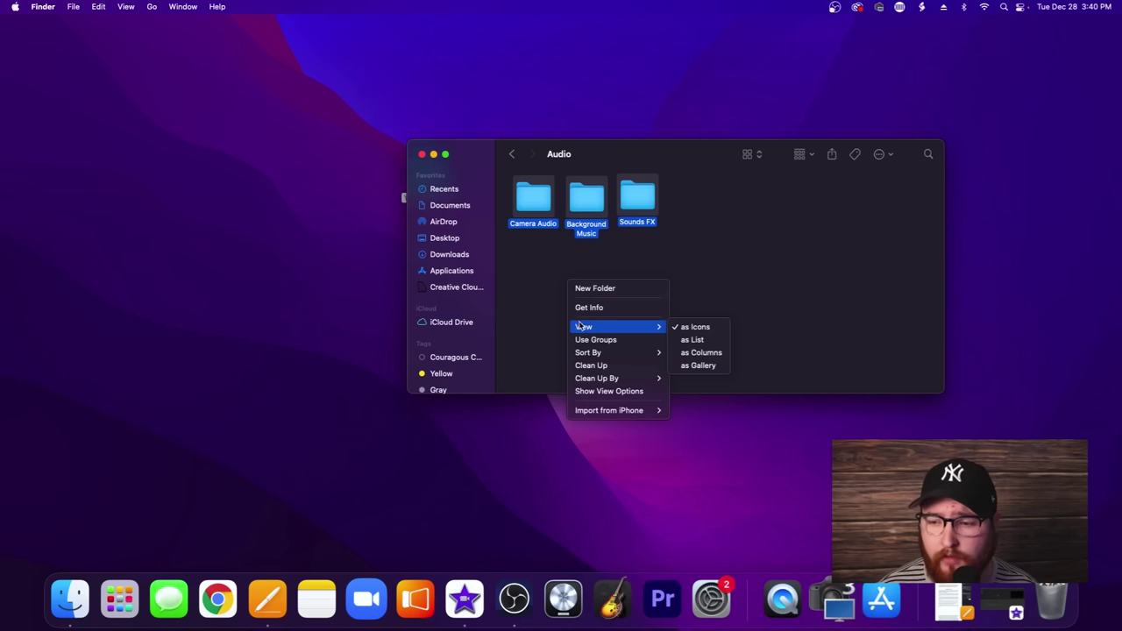
left_click(601, 366)
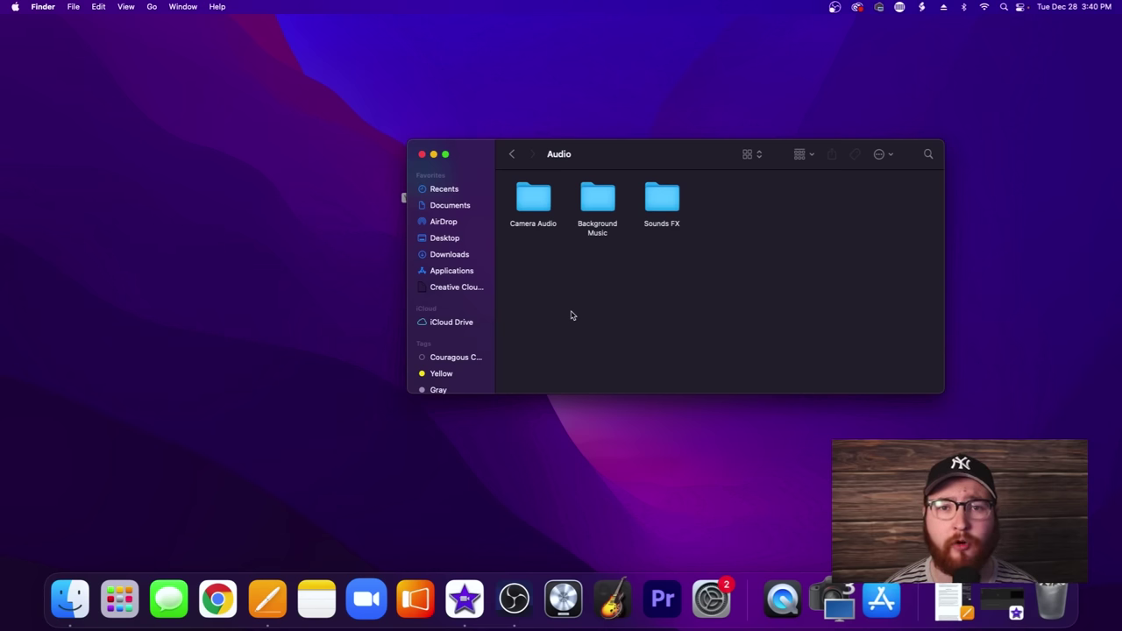
Step: Return to Youtube Video and check the contents of the Video and Audio folders
left_click(512, 154)
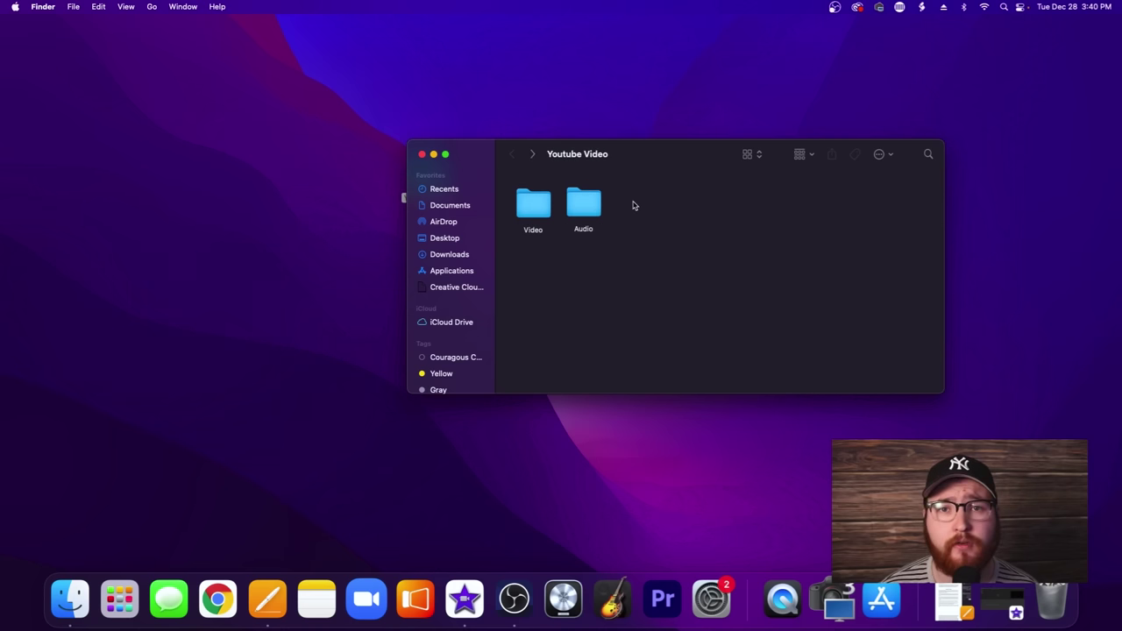
double_click(541, 209)
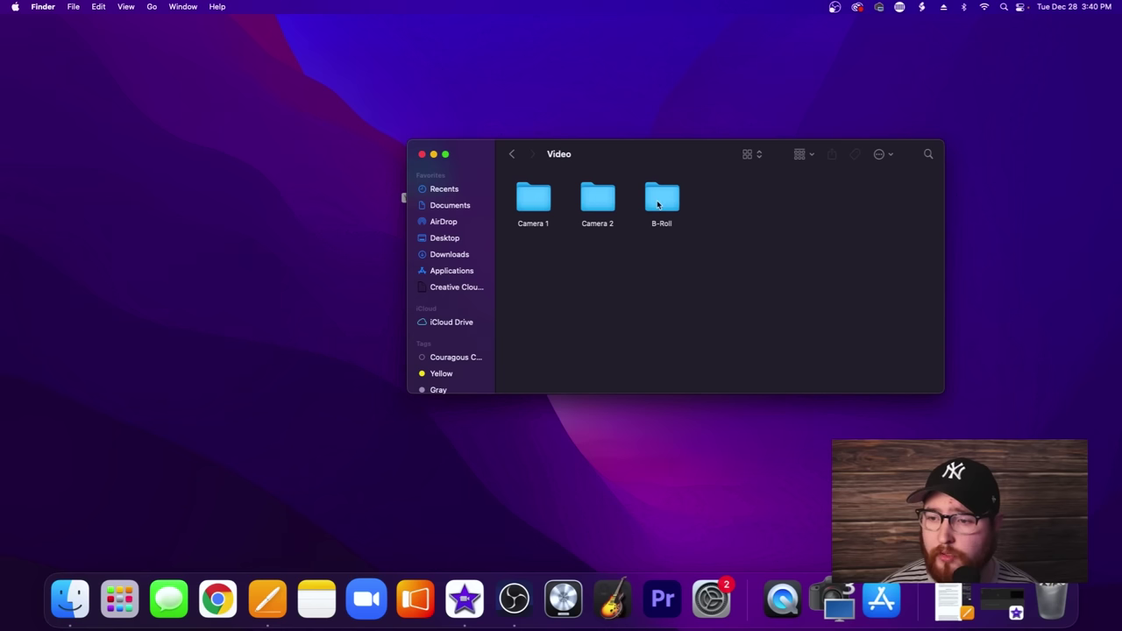
left_click(510, 155)
left_click(595, 207)
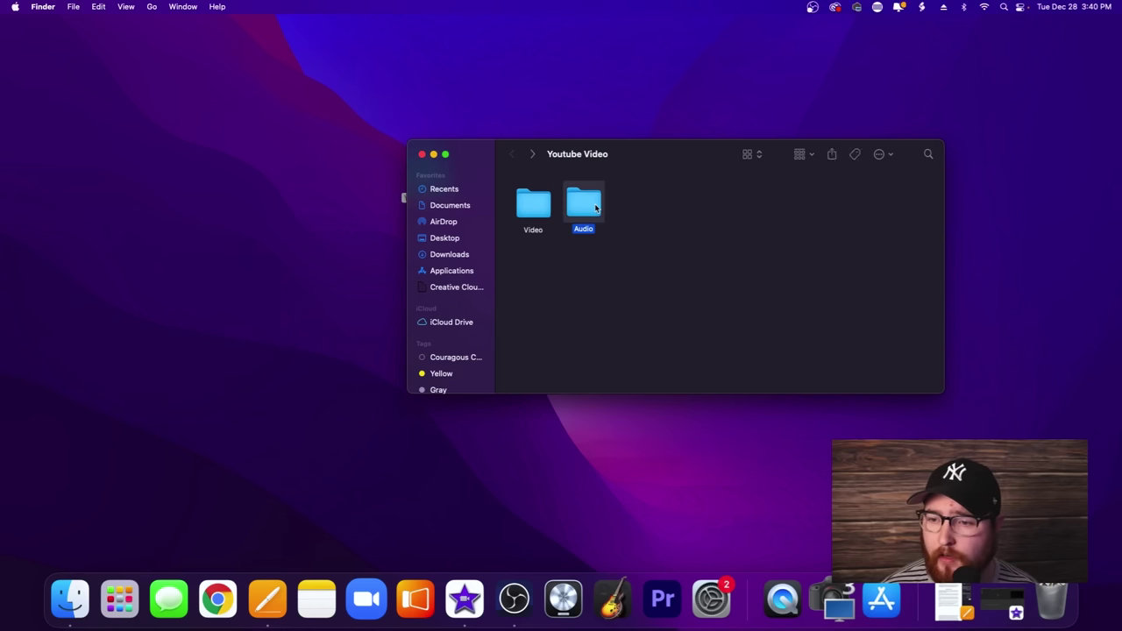
double_click(595, 206)
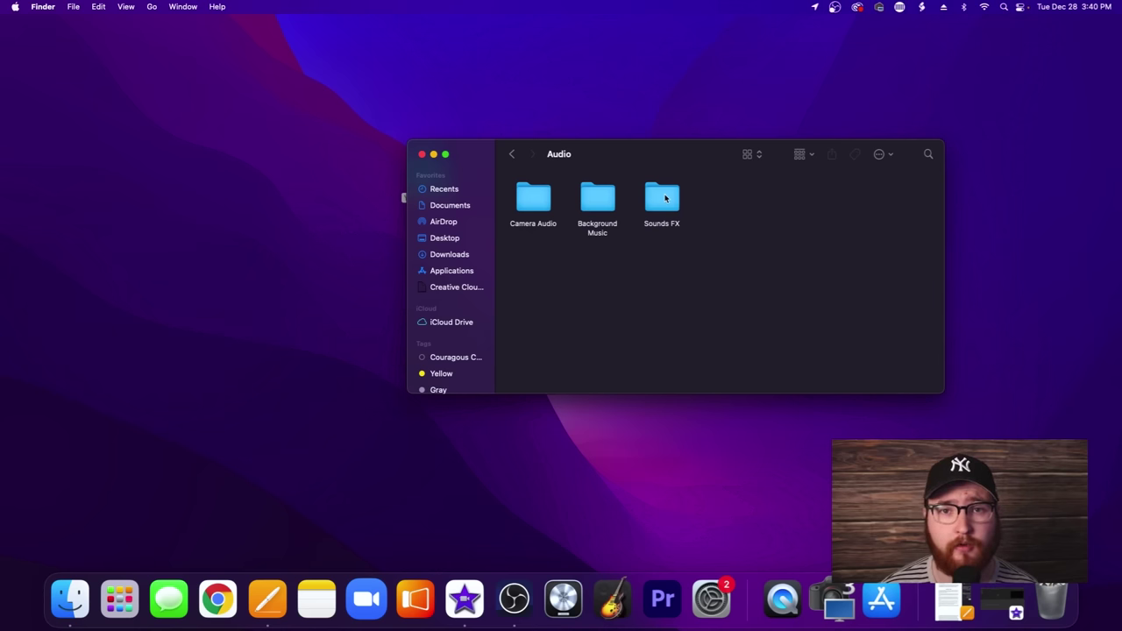
left_click(514, 154)
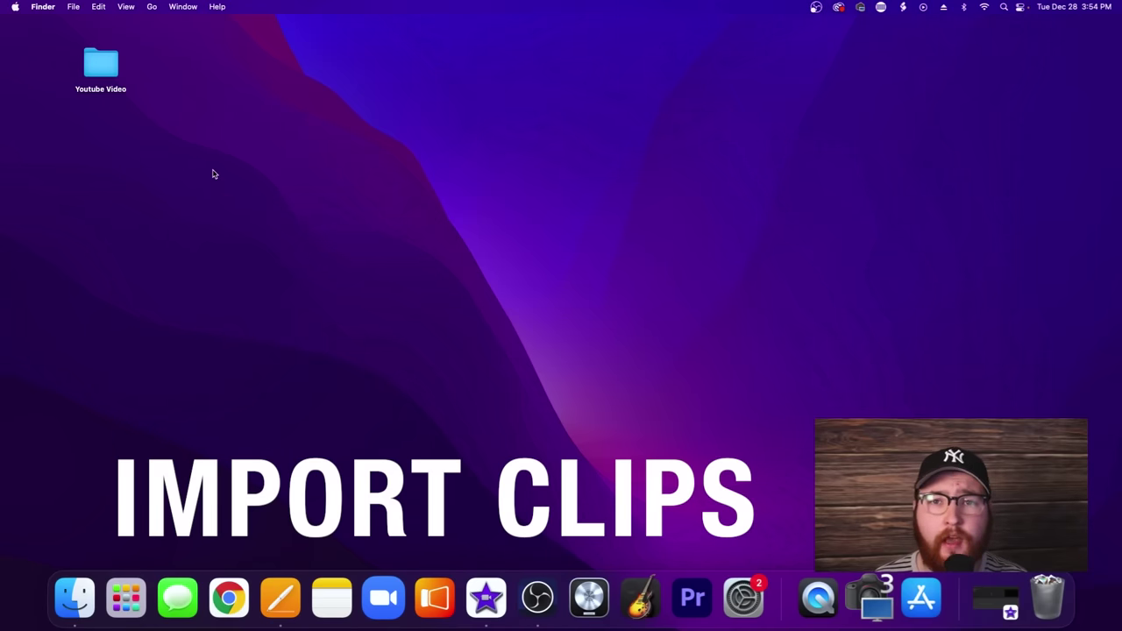
Step: Move the three .MOV clips into Youtube Video's Video folder, verify them, and close the window
left_click(103, 63)
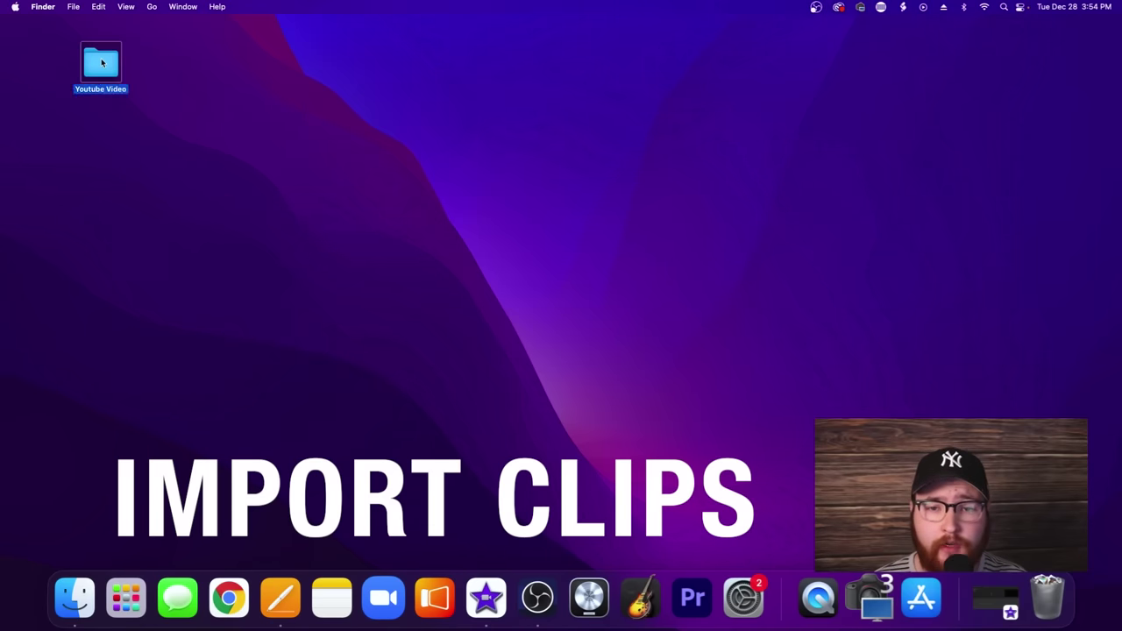
key("super+o")
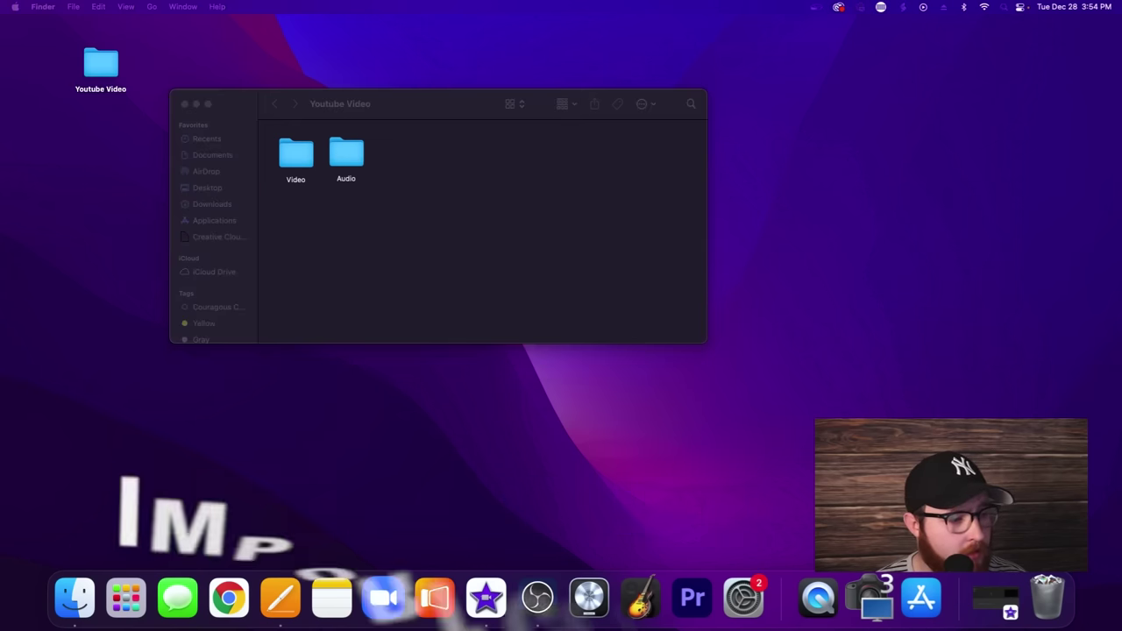
left_click_drag(477, 457, 298, 151)
double_click(296, 151)
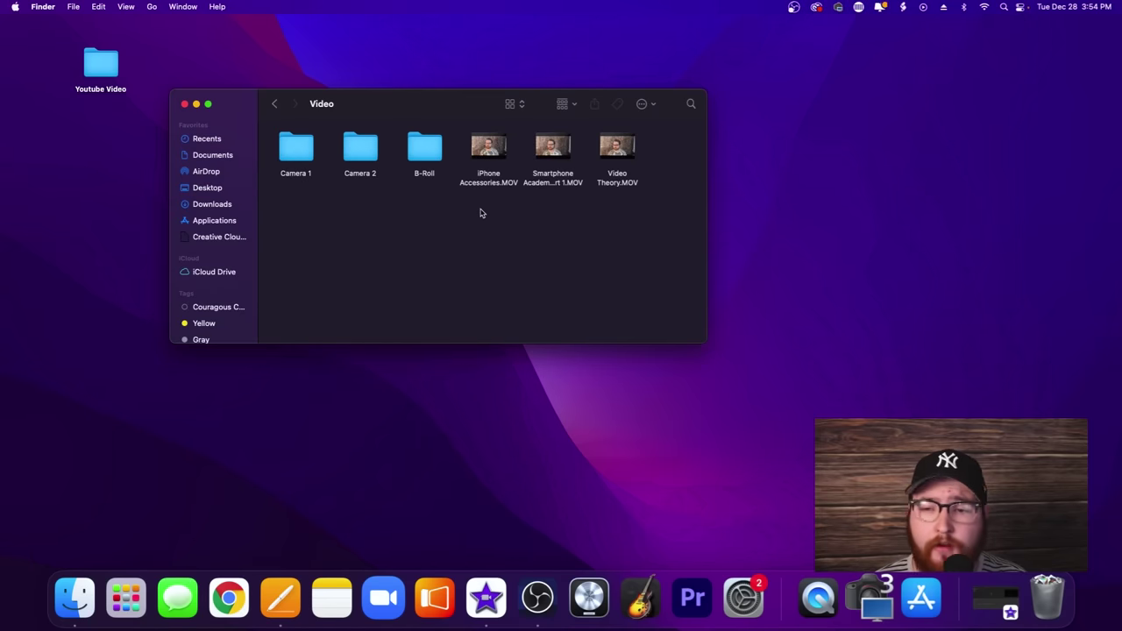
left_click_drag(430, 100, 282, 51)
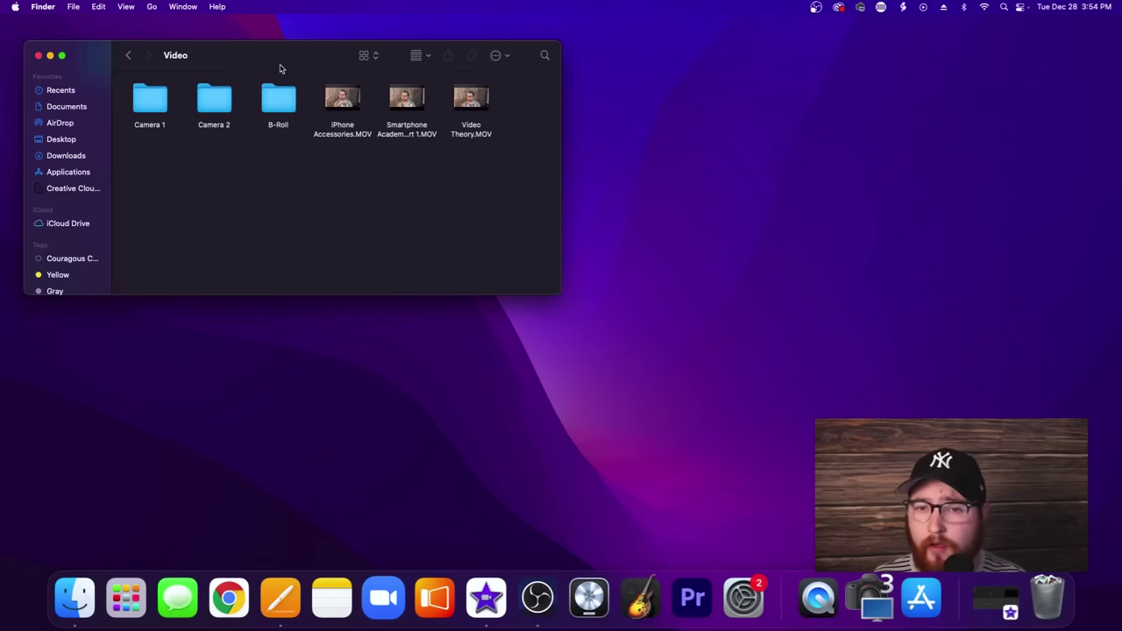
left_click(39, 55)
Step: Restore iMovie from the Dock and bring up the Import Media window
left_click(995, 599)
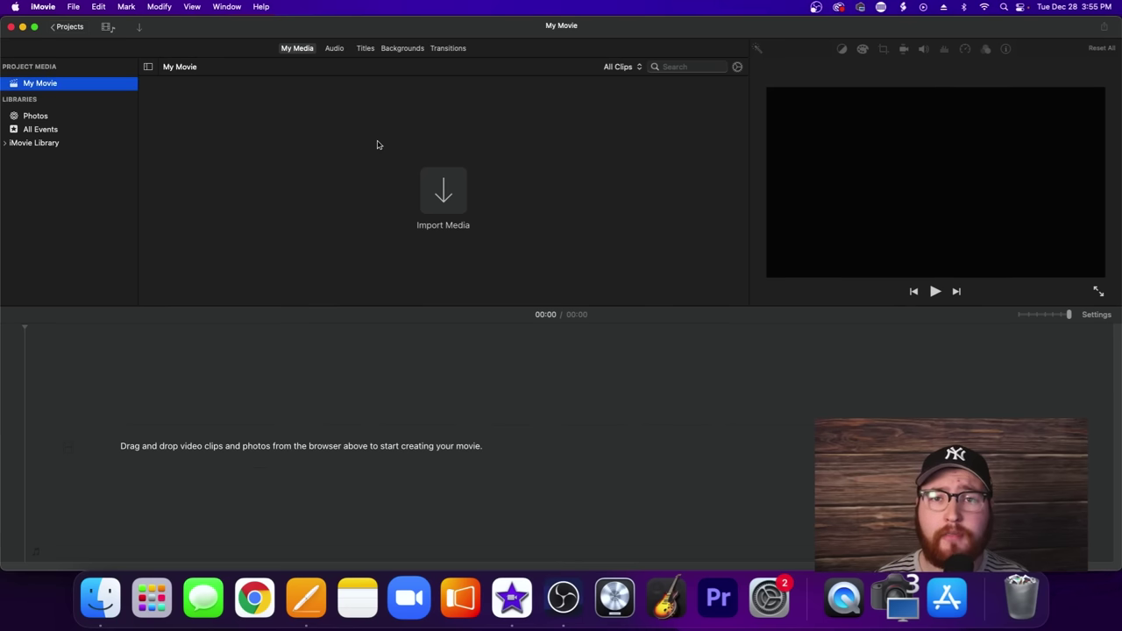
left_click(442, 189)
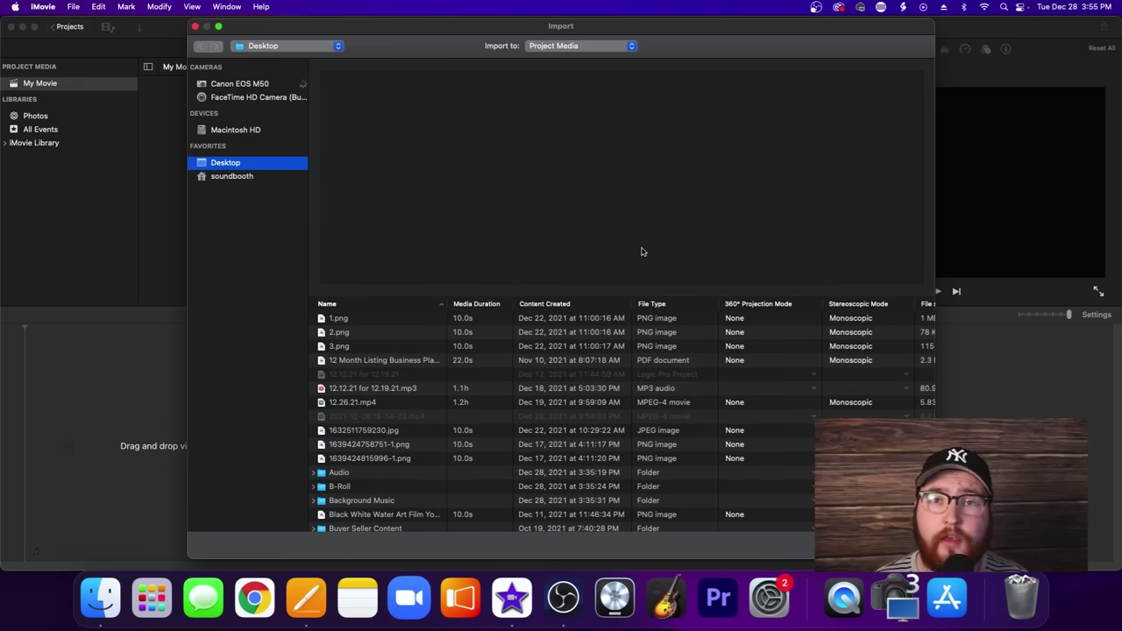
Step: Import the Smartphone Academy clip from Youtube Video > Video into the project media
scroll(645, 370, "down", 10)
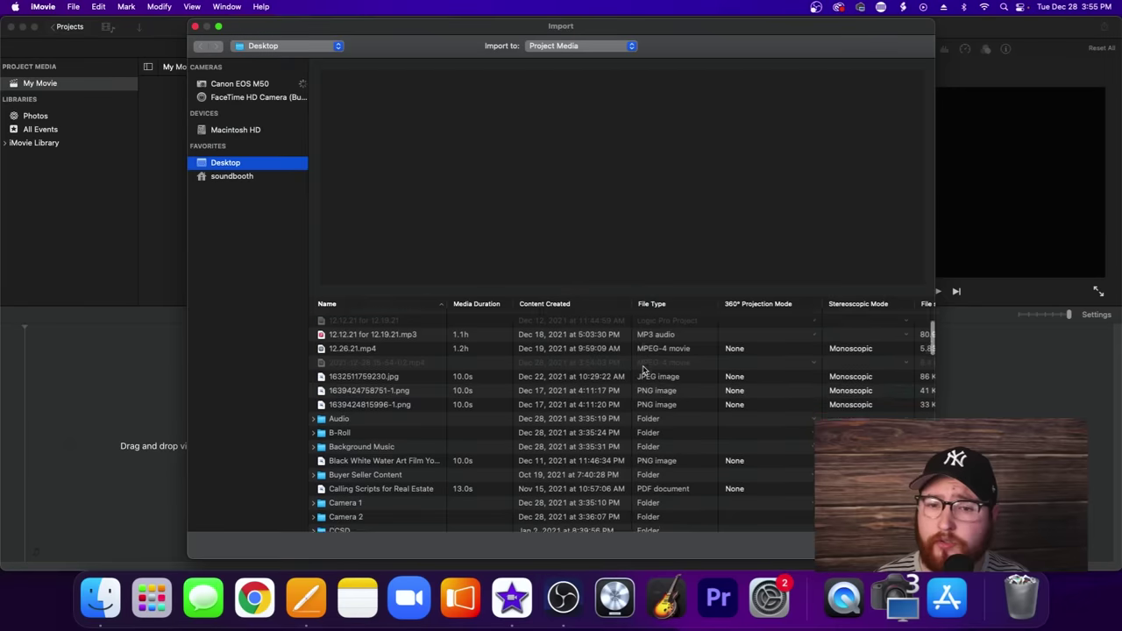
scroll(644, 370, "down", 10)
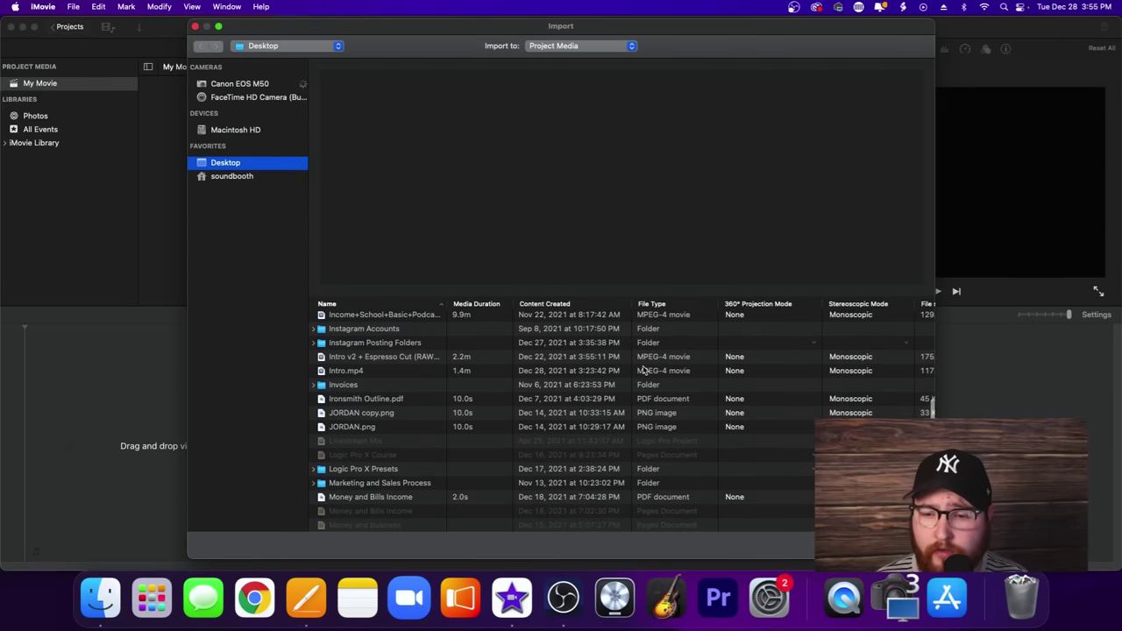
scroll(644, 370, "up", 20)
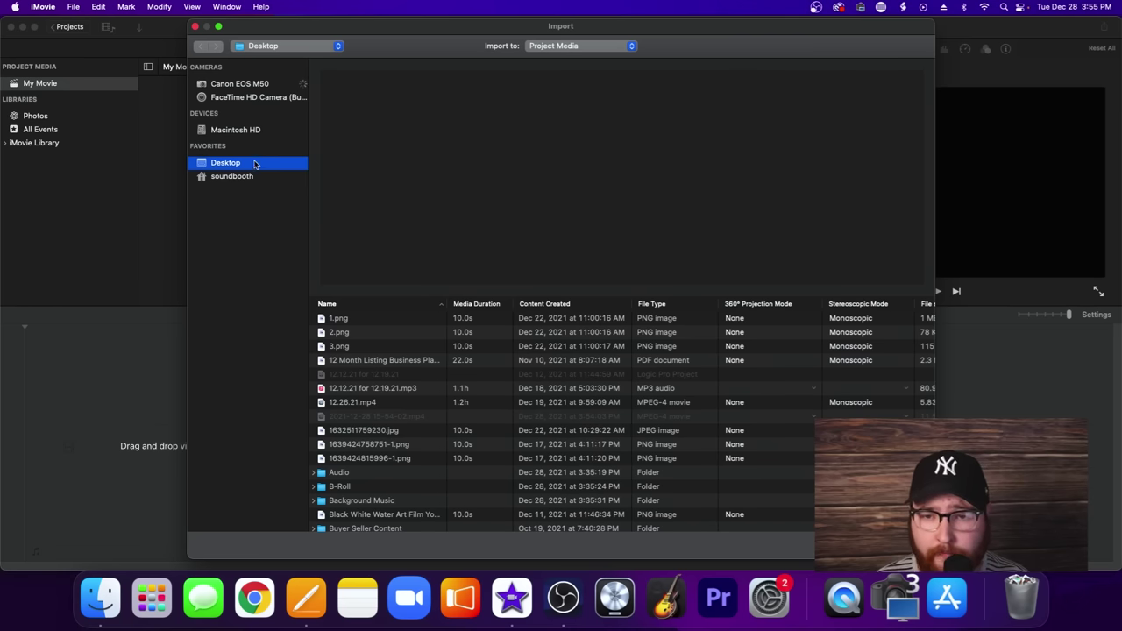
scroll(446, 384, "down", 10)
scroll(446, 385, "down", 12)
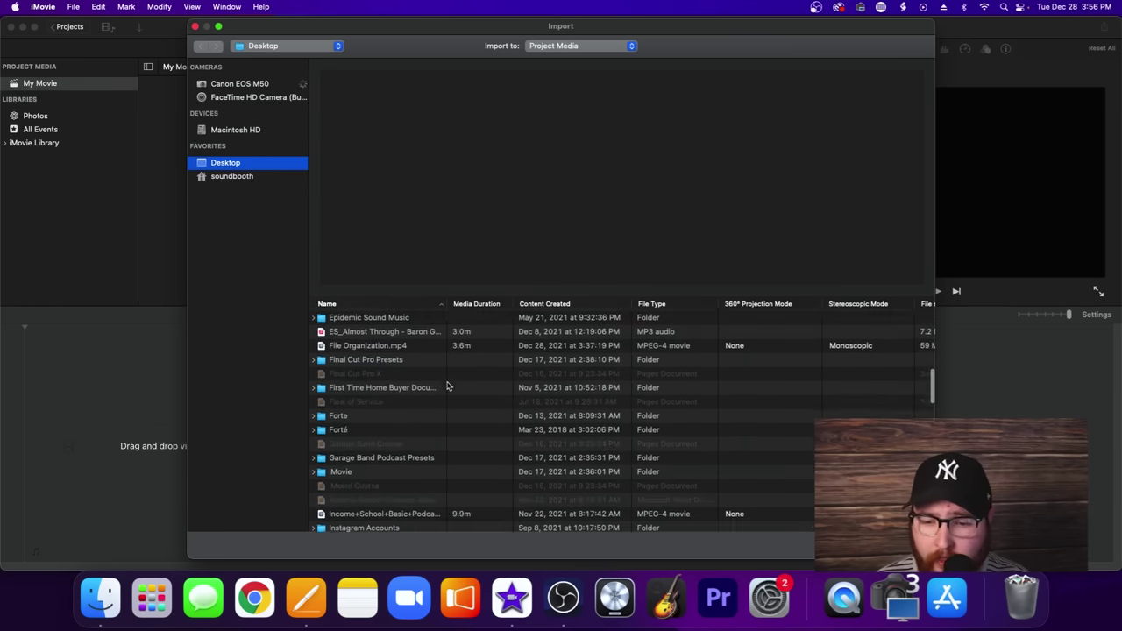
scroll(446, 385, "down", 15)
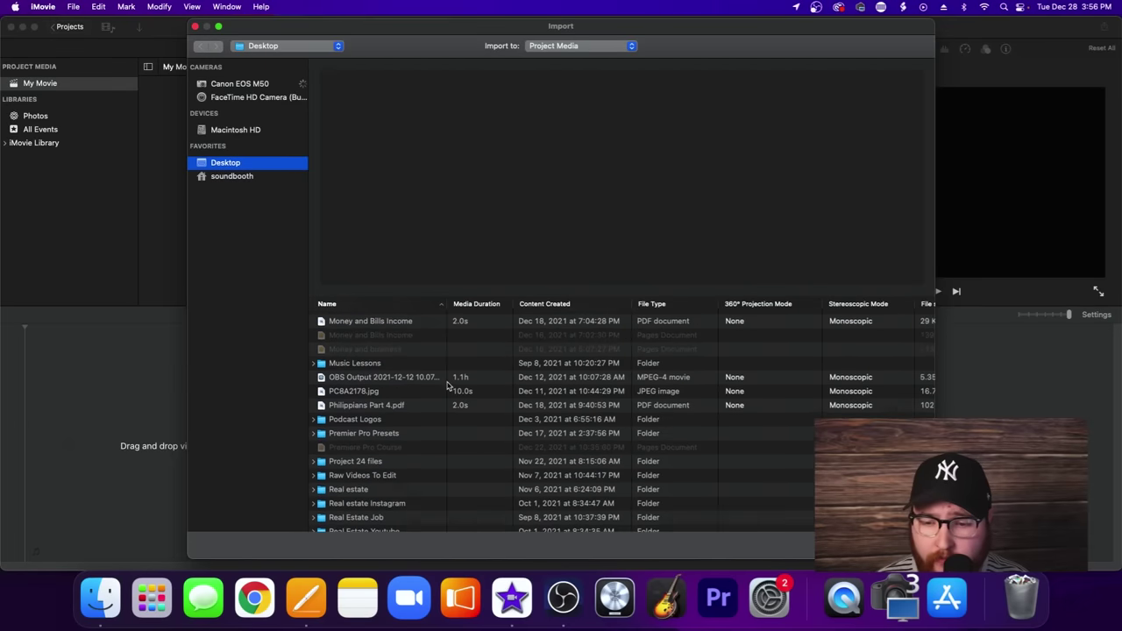
left_click(371, 526)
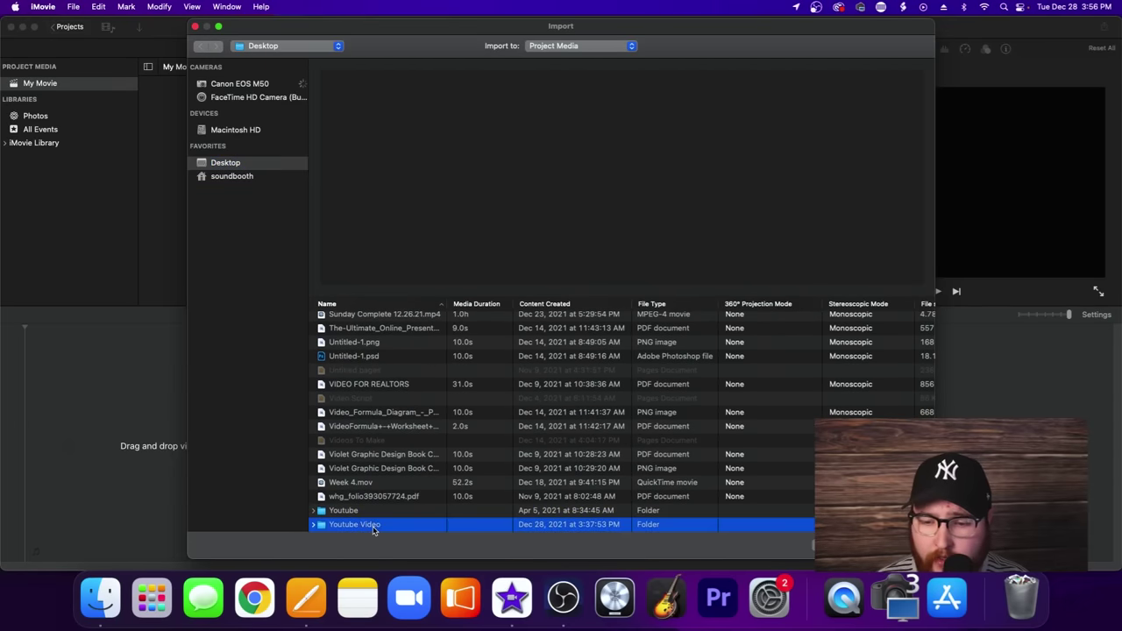
left_click(313, 524)
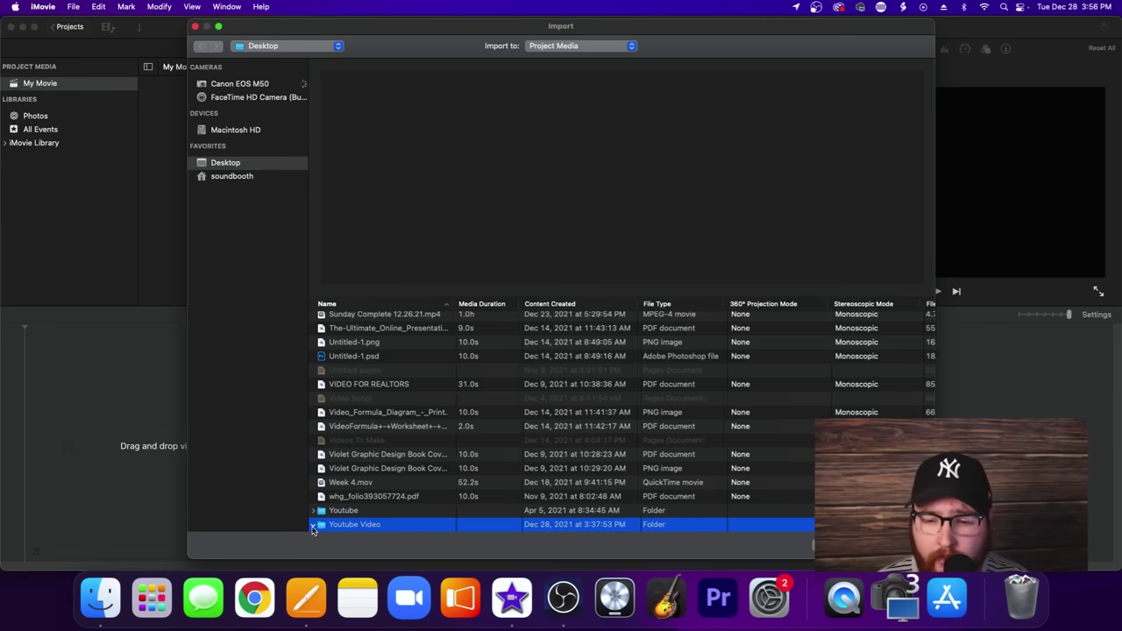
left_click(323, 510)
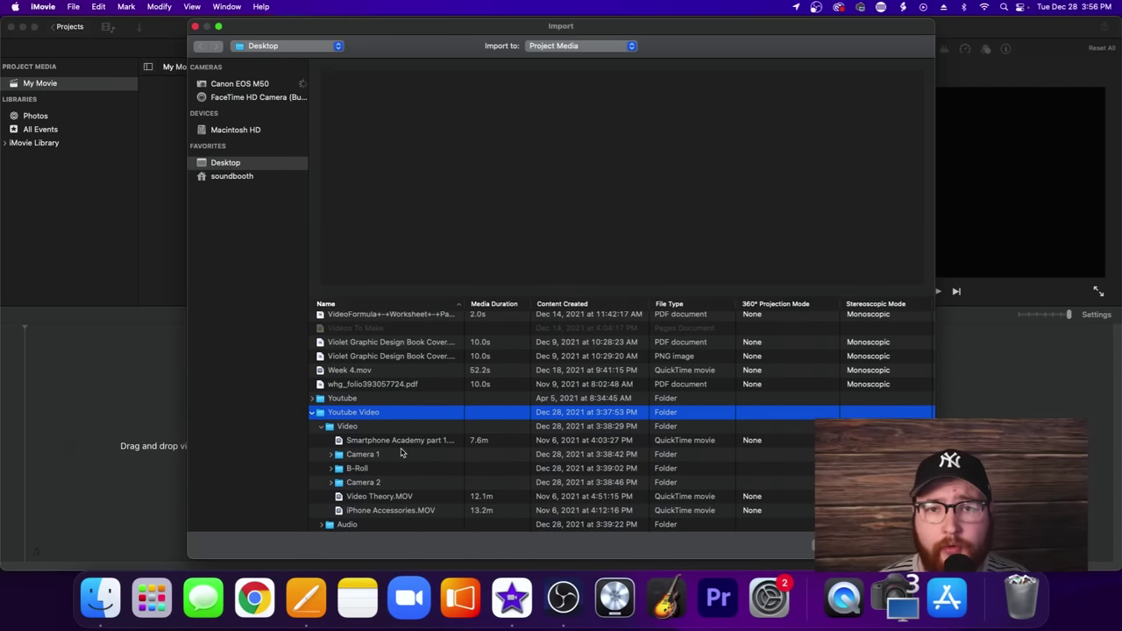
left_click(403, 443)
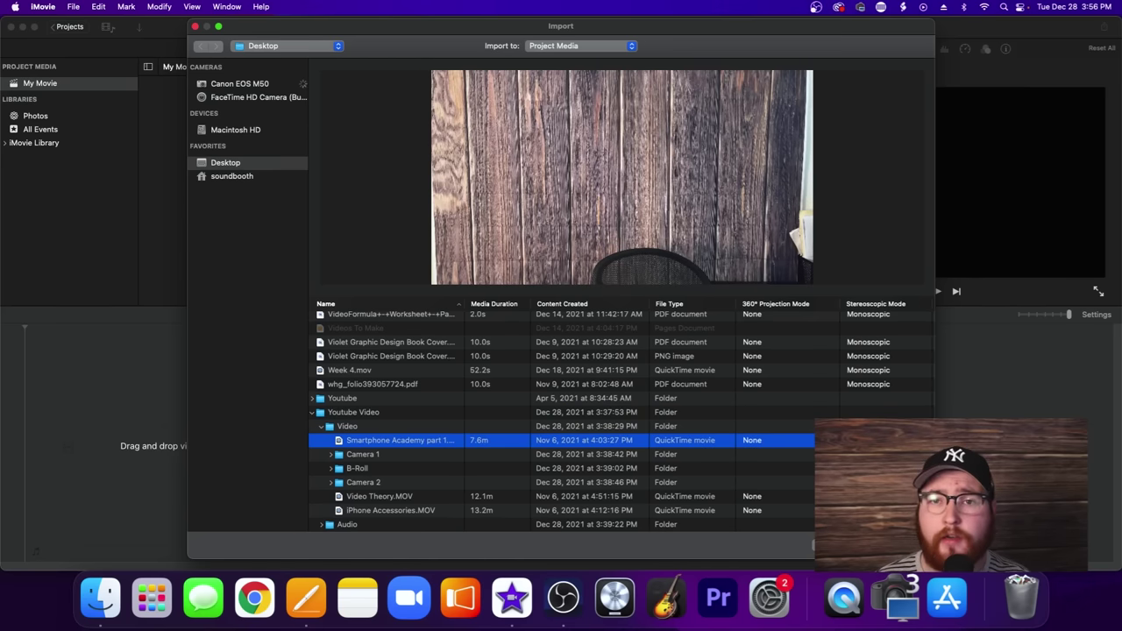
key("Return")
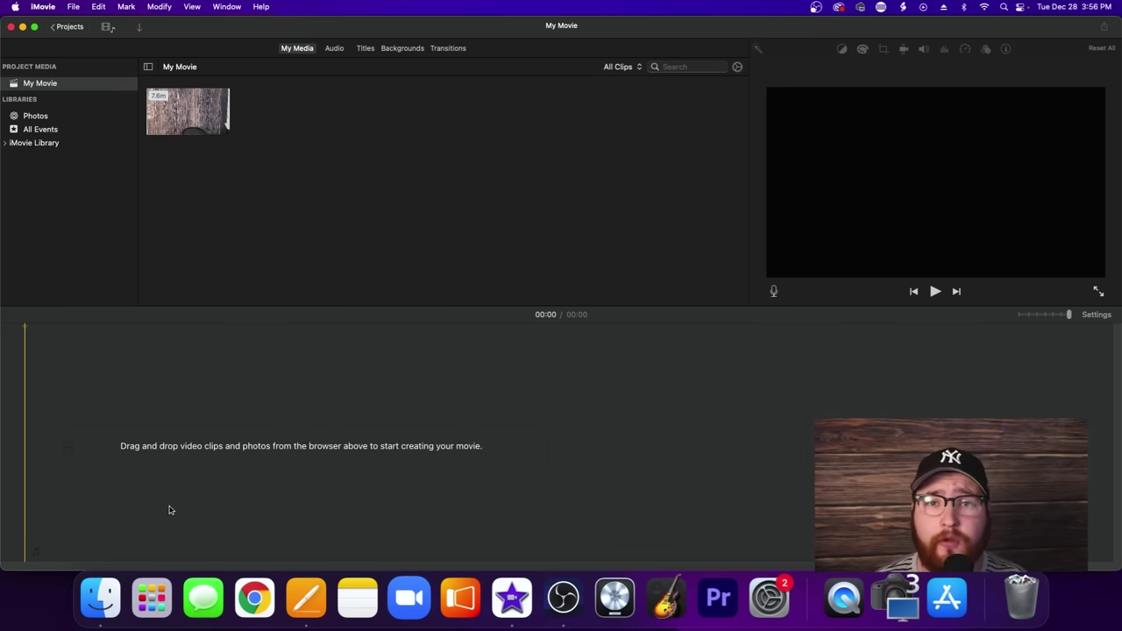
Step: Switch iMovie to full screen and select the imported clip to show it in the viewer
key("ctrl+super+f")
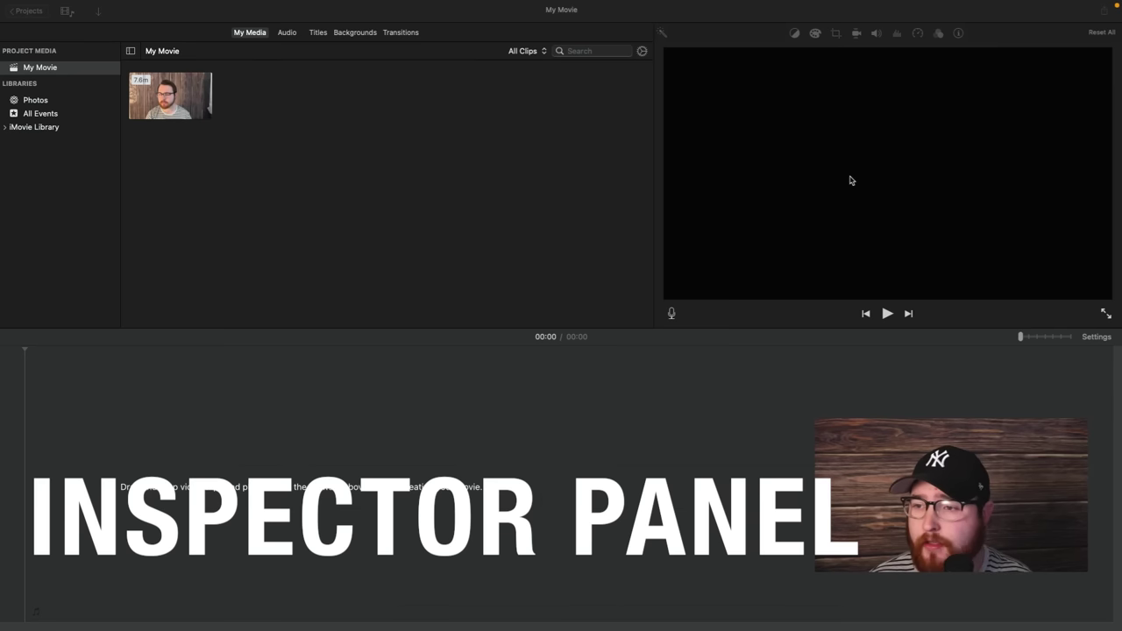
left_click(849, 145)
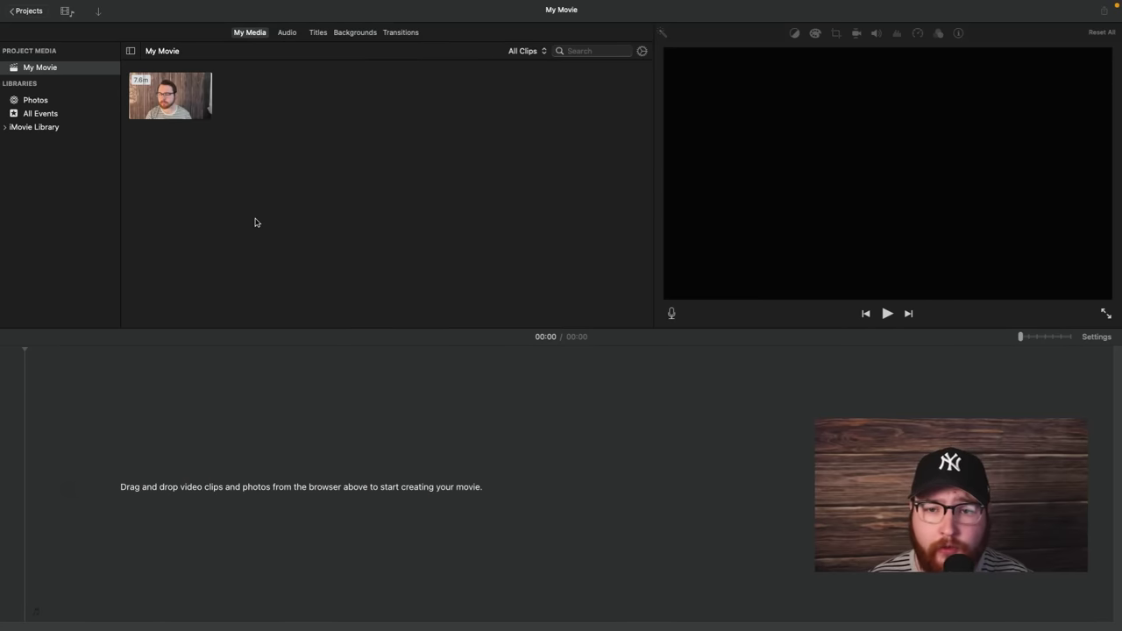
left_click(160, 104)
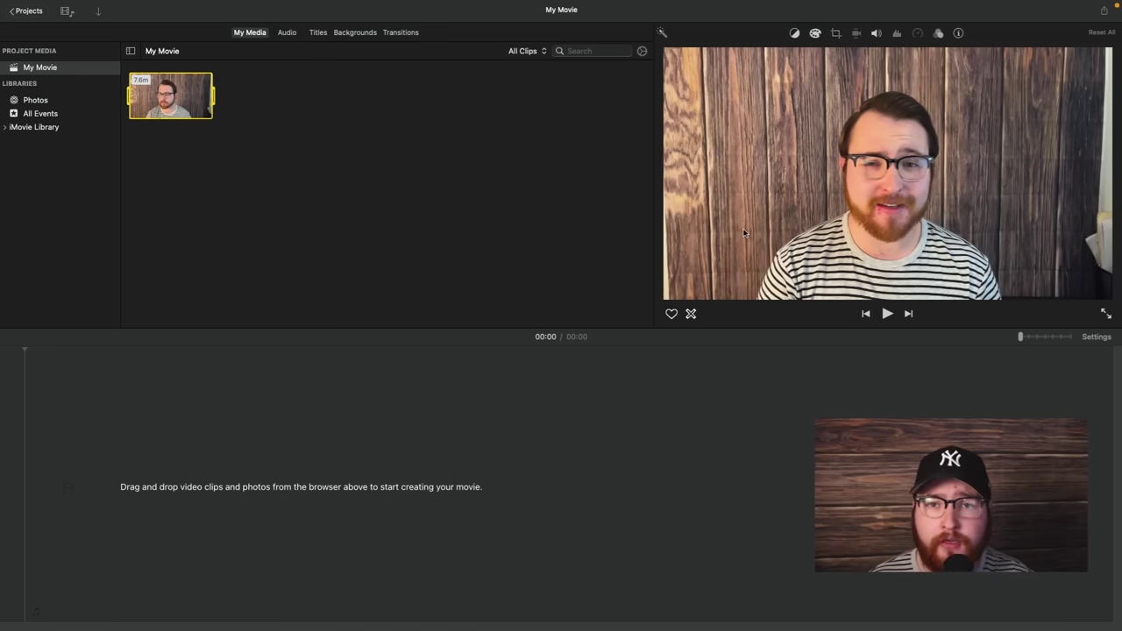
Step: Preview the clip, toggle Reject on and off, then mark it as a Favorite
left_click(887, 314)
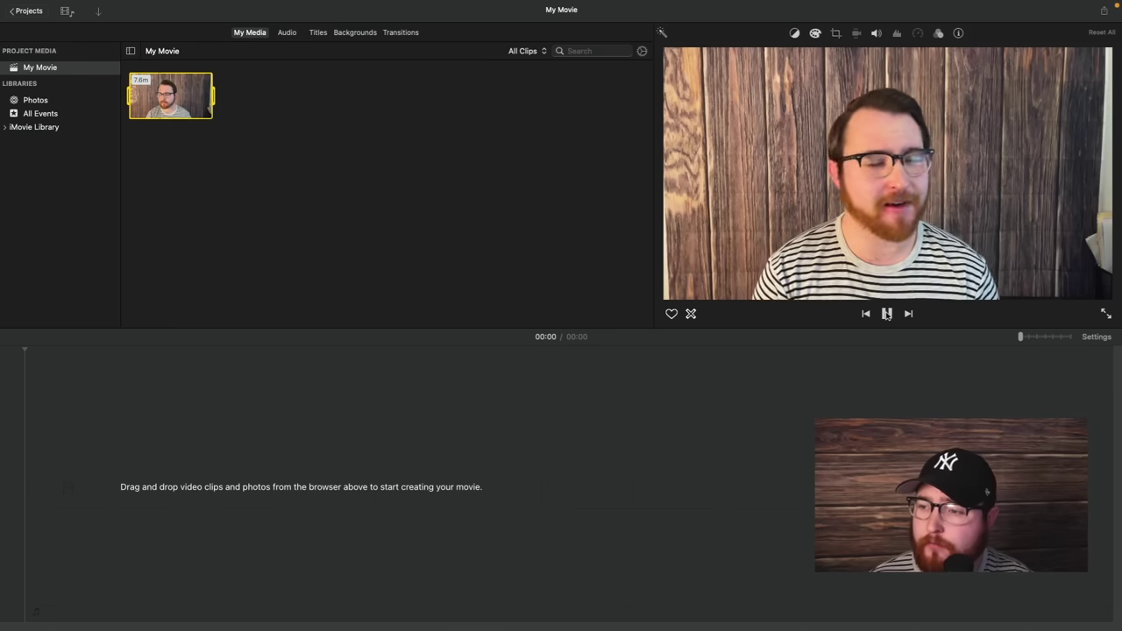
left_click(887, 313)
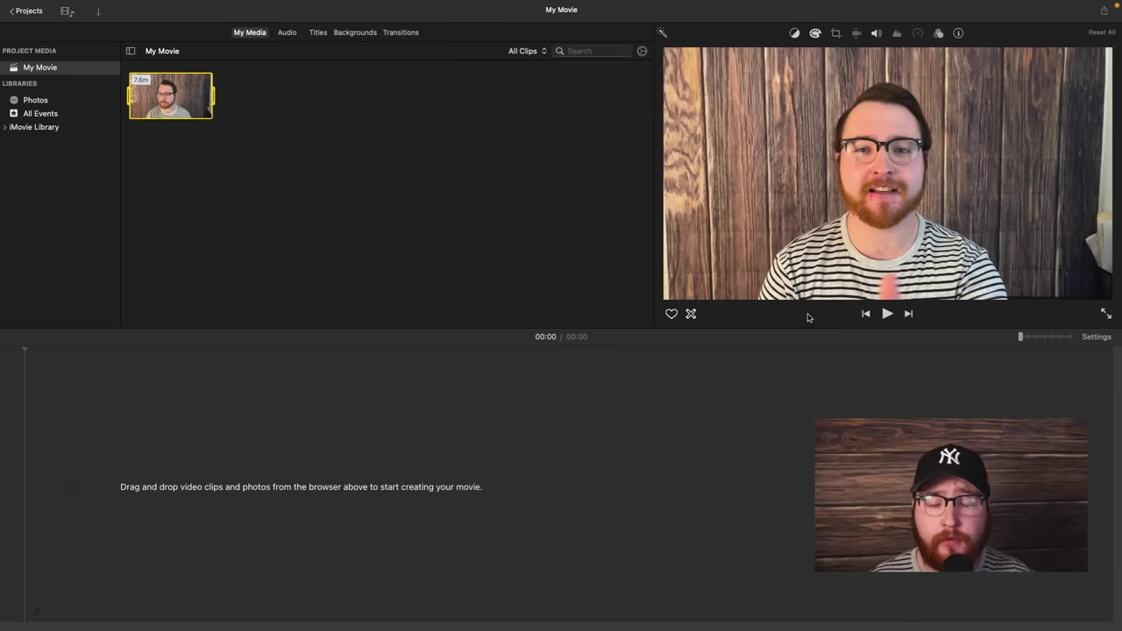
key("space")
key("space")
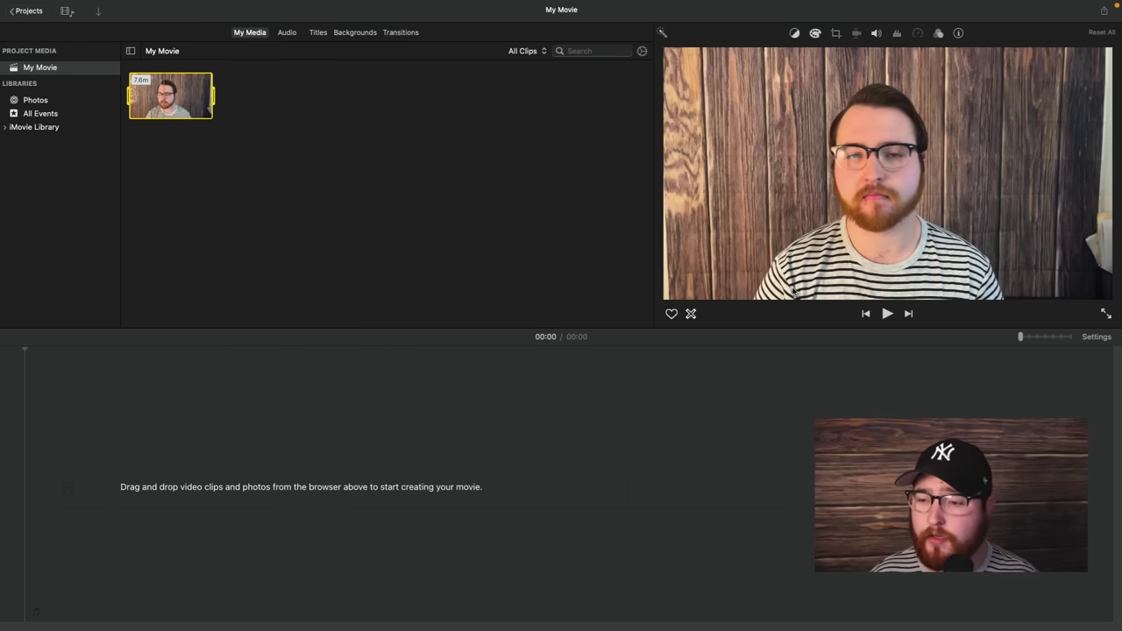
left_click(691, 314)
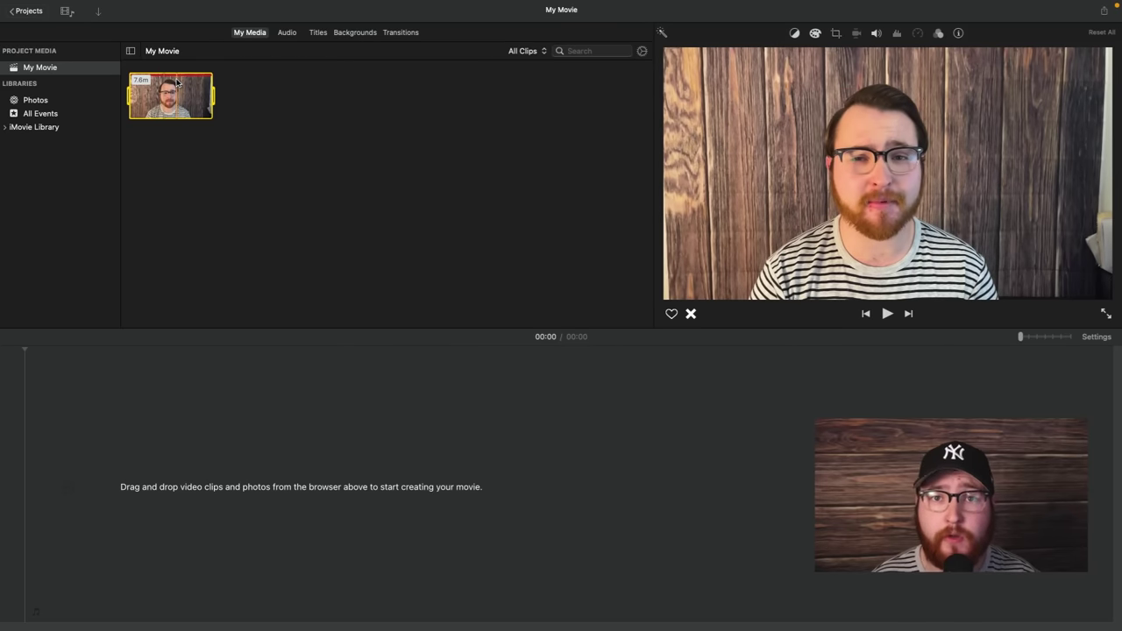
left_click(692, 313)
left_click(671, 314)
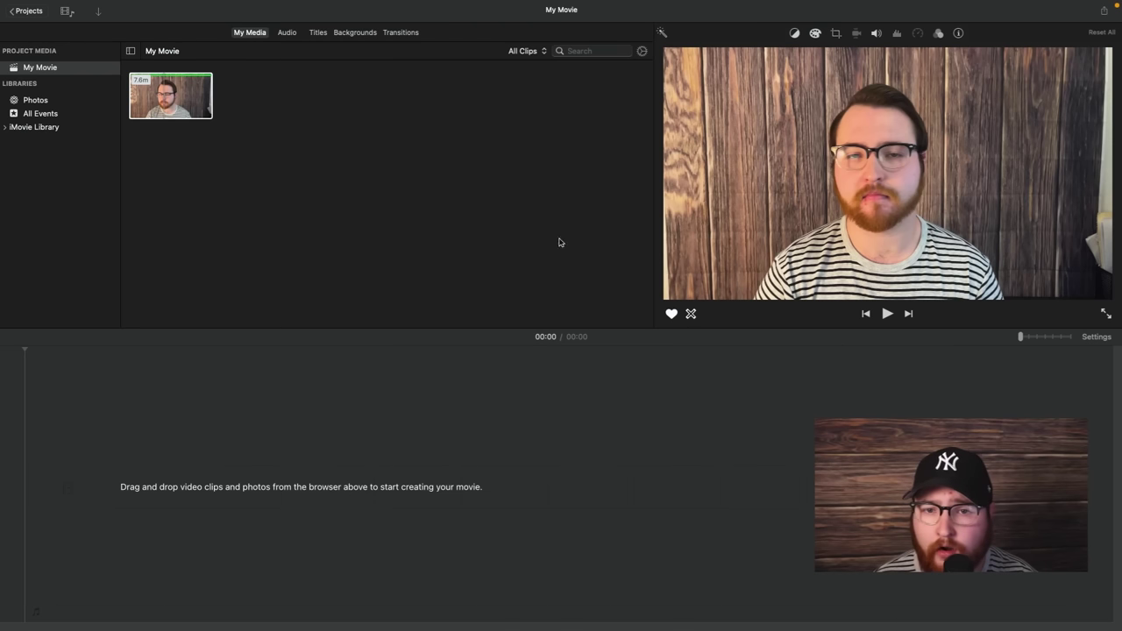
left_click(173, 88)
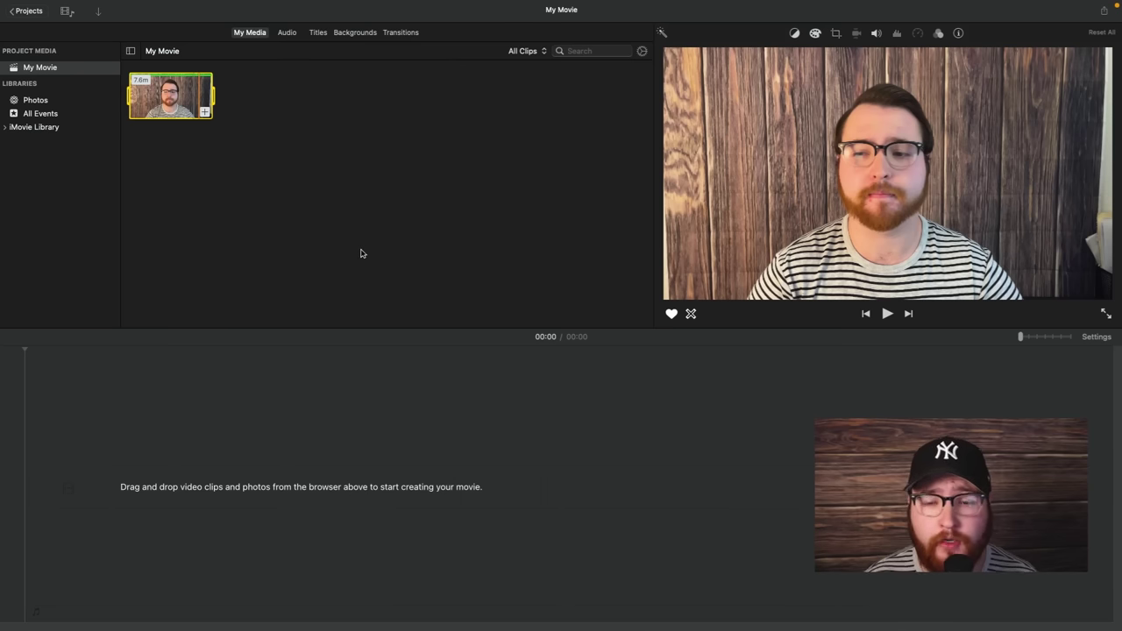
Step: Place the Smartphone Academy clip on the timeline with the + button, making the movie 07:36
left_click_drag(171, 98, 97, 526)
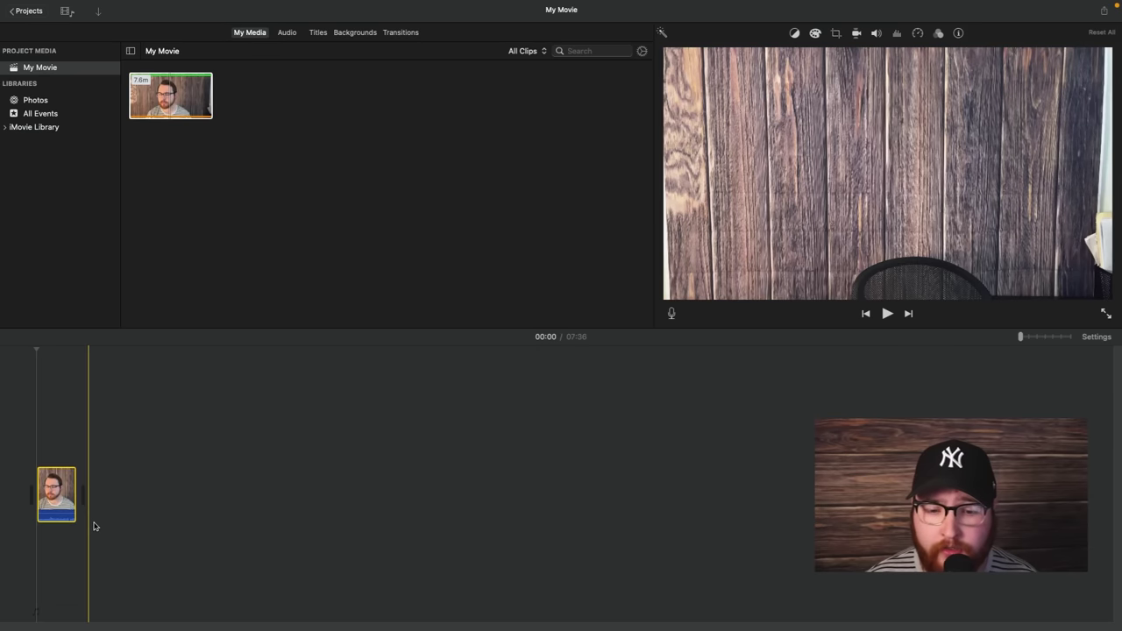
left_click(59, 519)
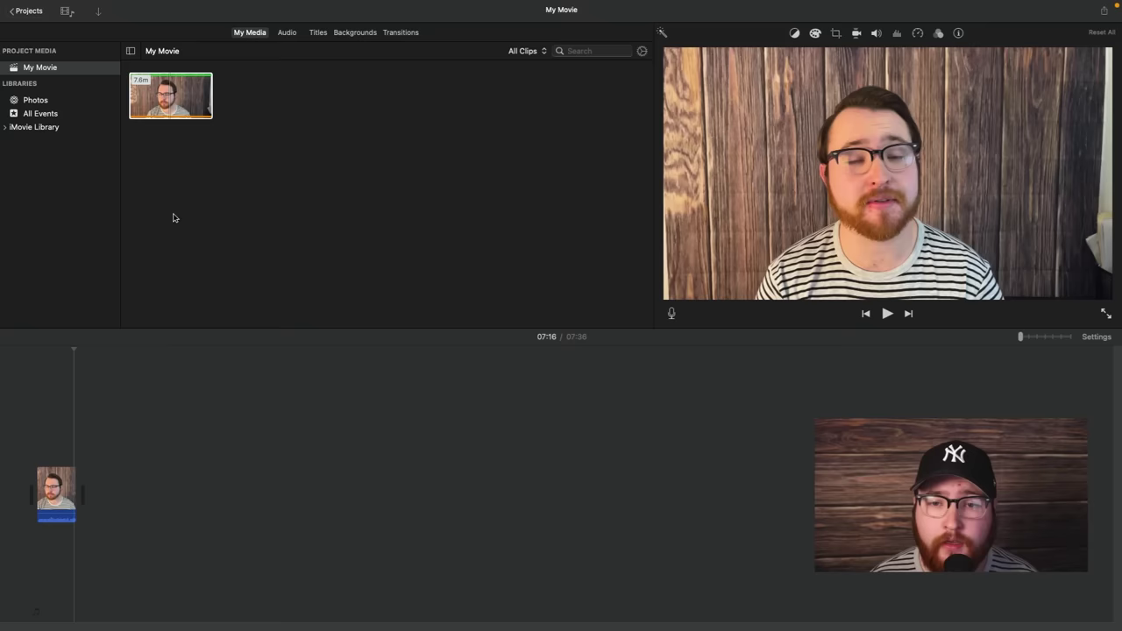
left_click(55, 479)
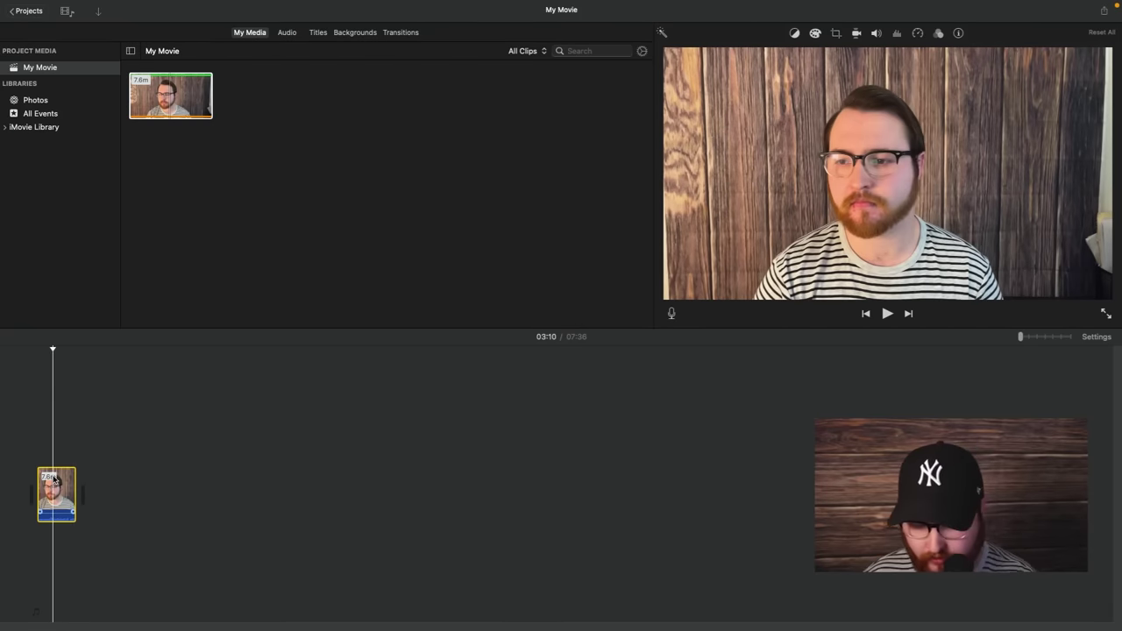
key("Delete")
left_click(198, 114)
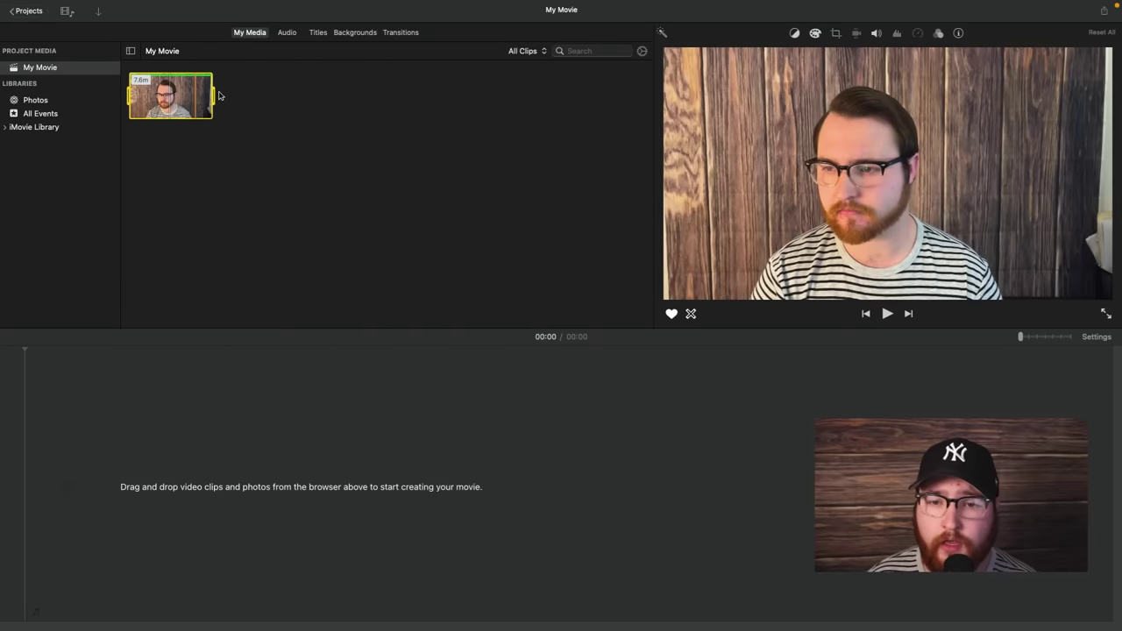
left_click(170, 144)
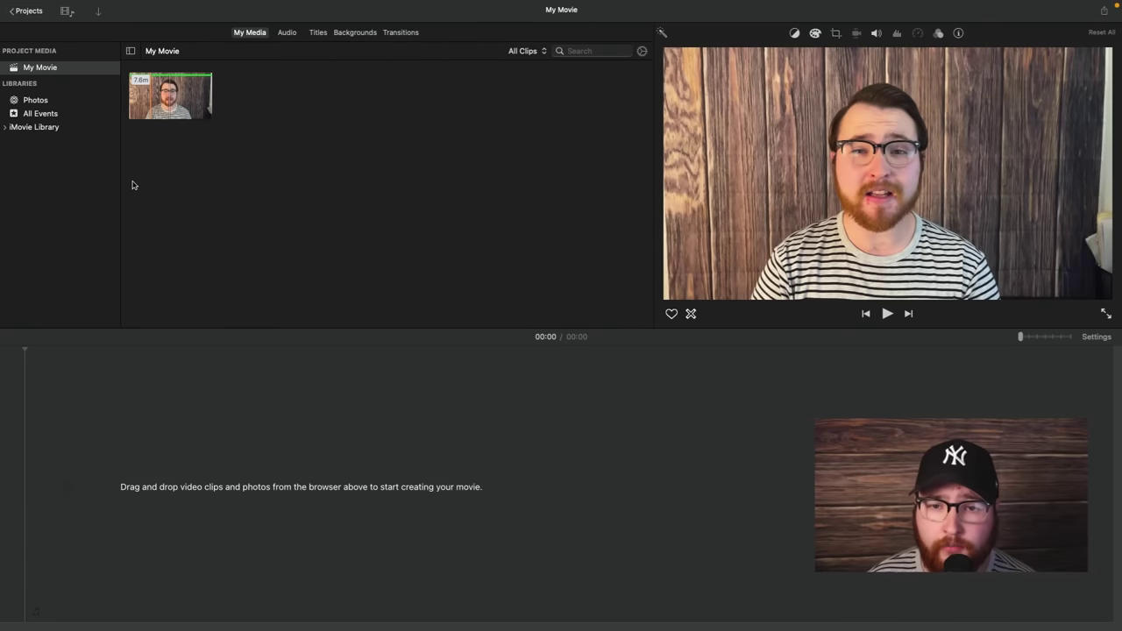
left_click(187, 111)
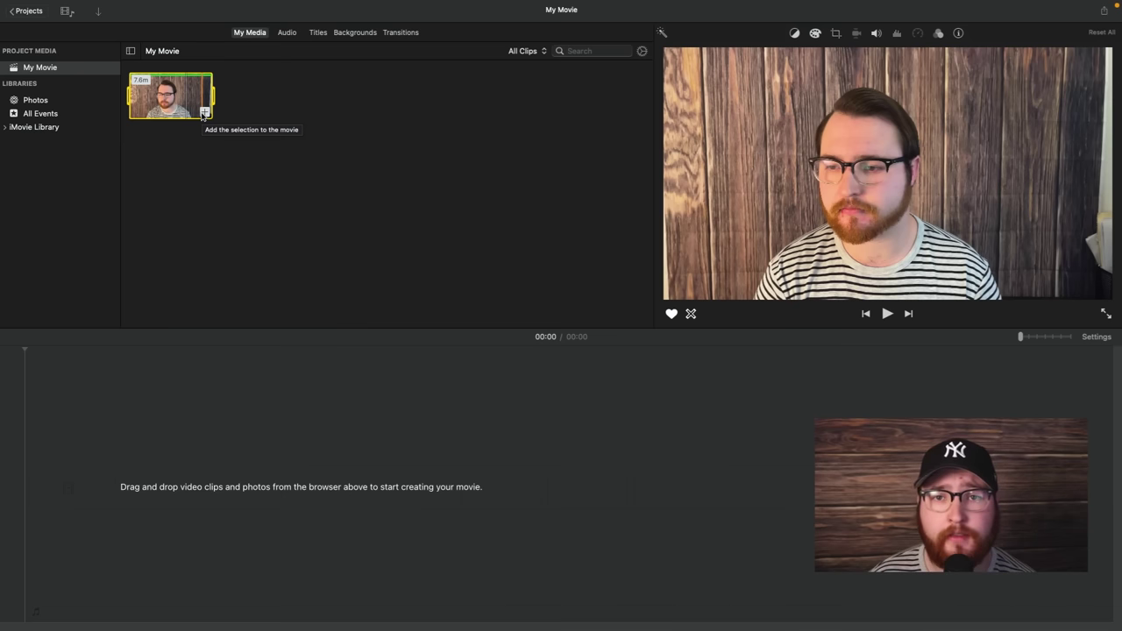
left_click(202, 113)
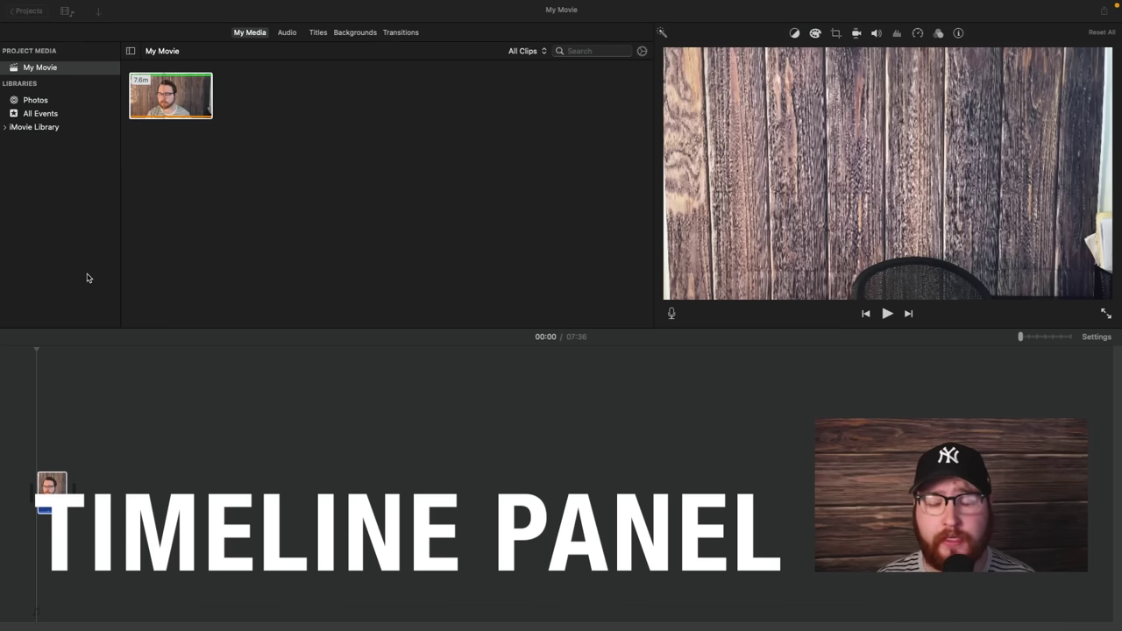
left_click(298, 379)
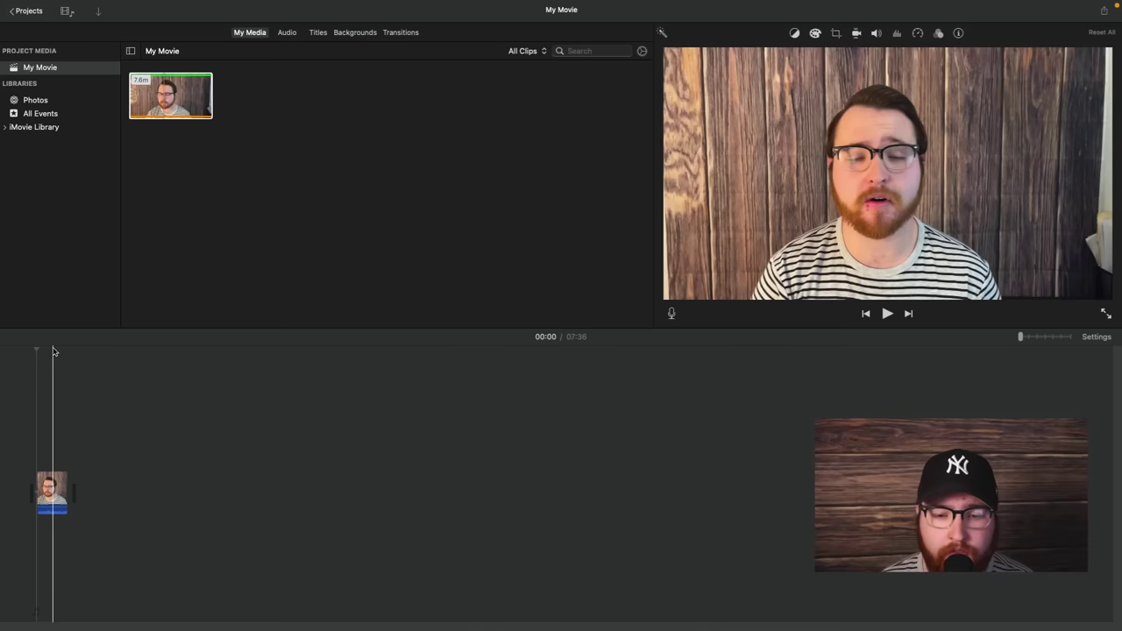
left_click_drag(52, 350, 64, 349)
left_click(31, 349)
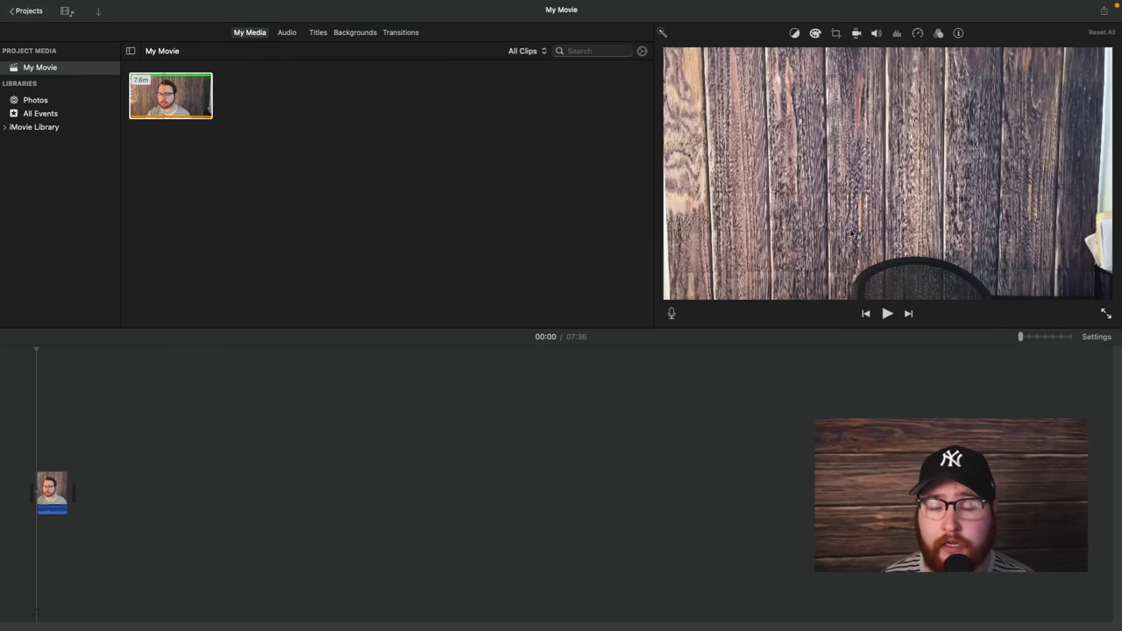
left_click(180, 105)
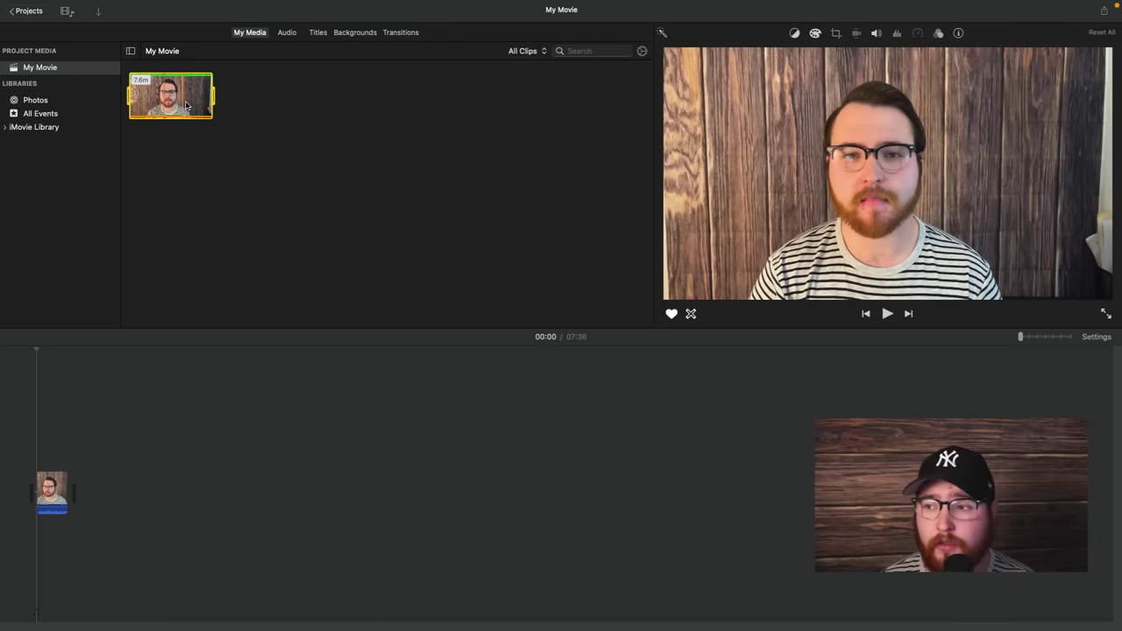
left_click(137, 491)
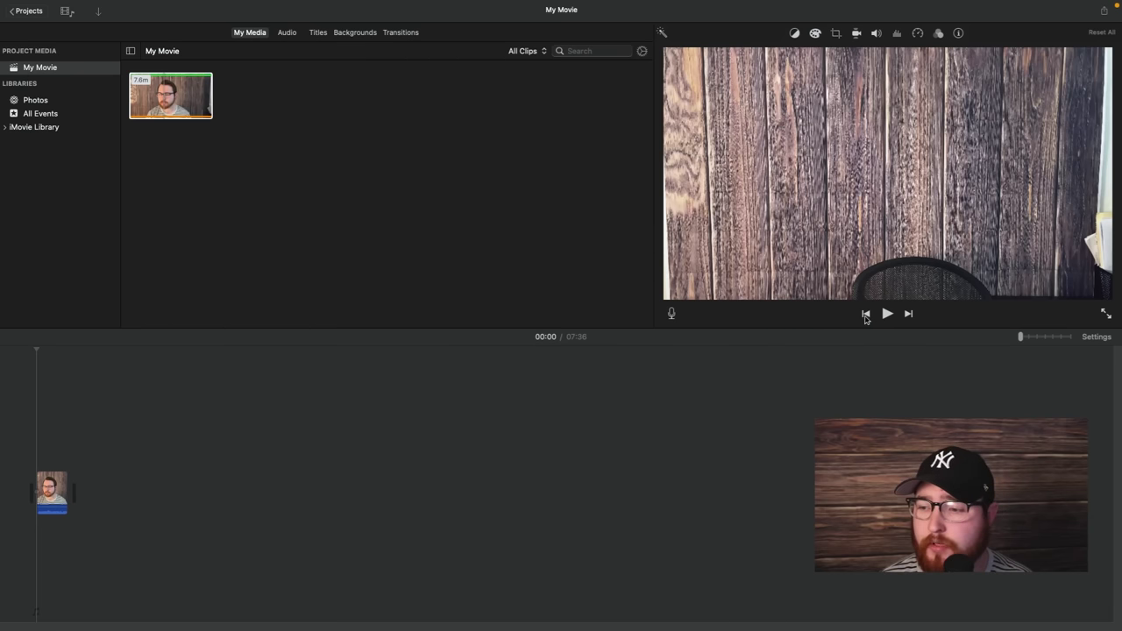
left_click(909, 315)
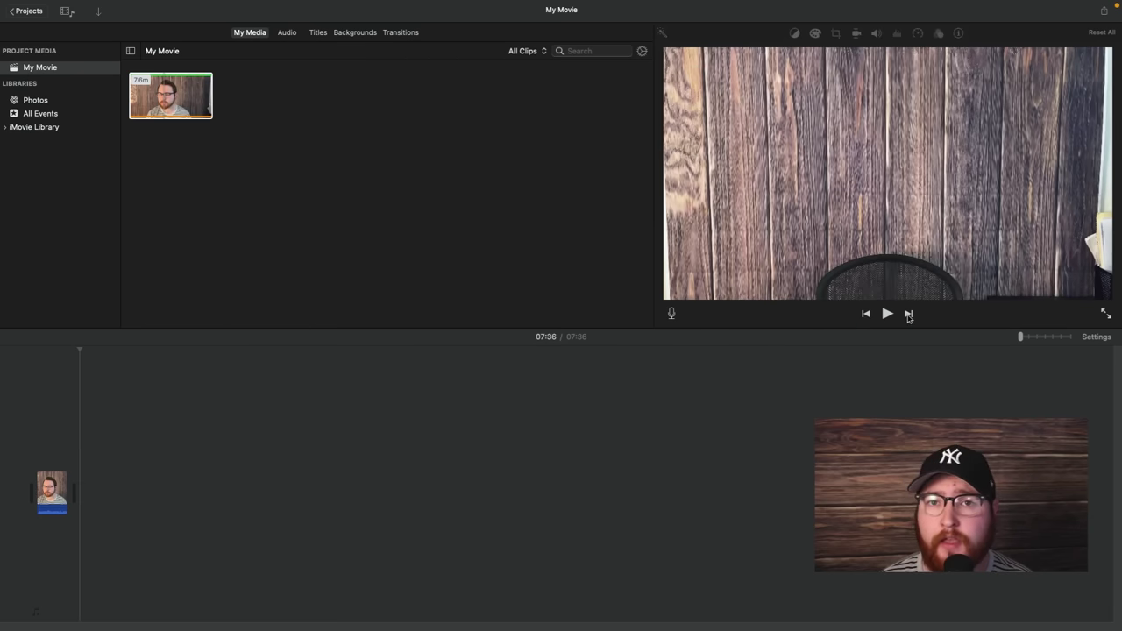
left_click(866, 315)
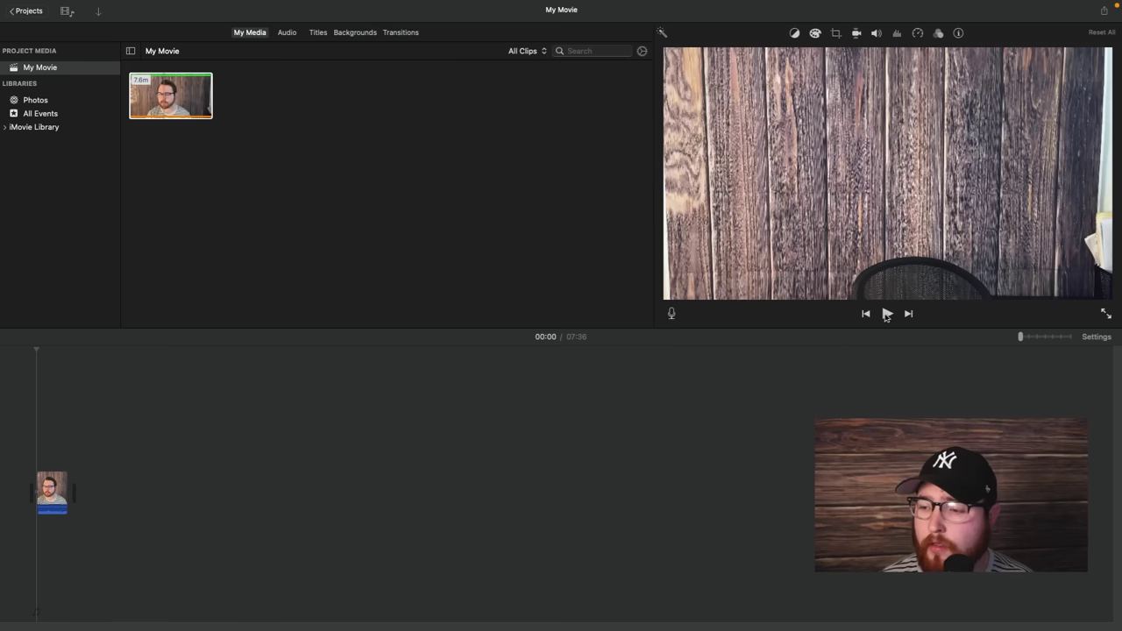
left_click(887, 314)
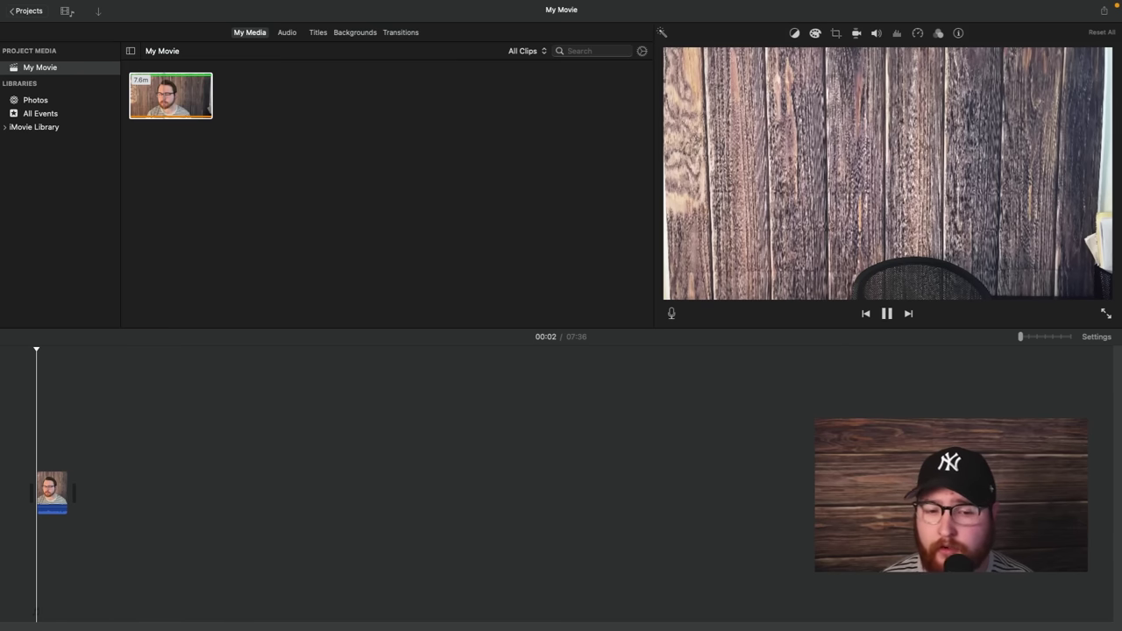
key("space")
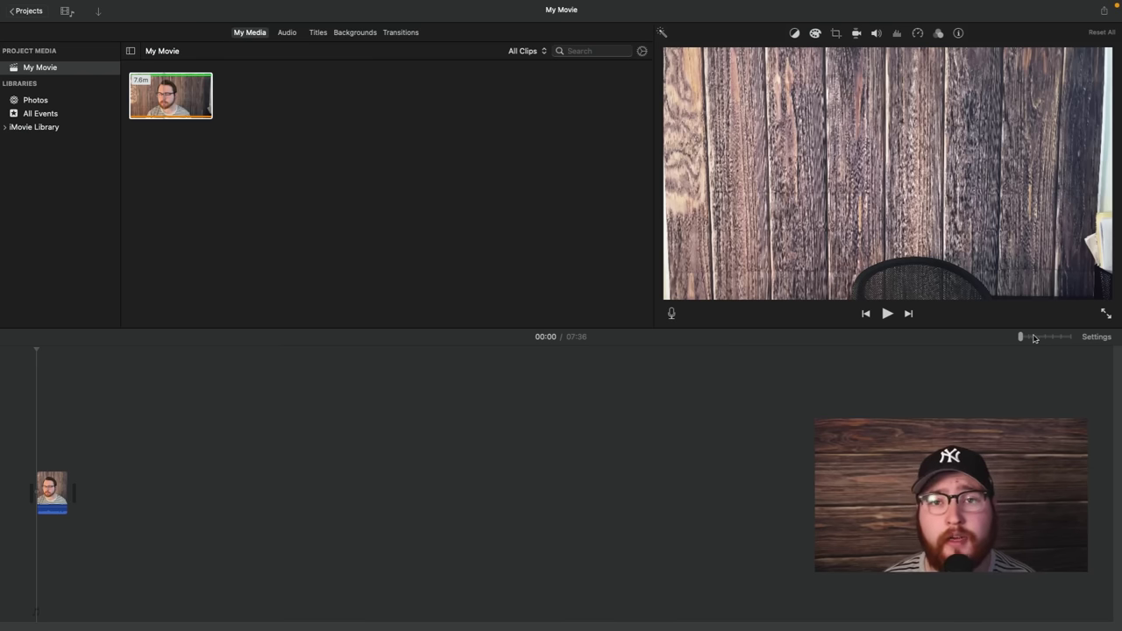
Step: Zoom the timeline to stretch the clip, scroll through the filmstrip, and view Project Settings
left_click_drag(1025, 339, 1069, 338)
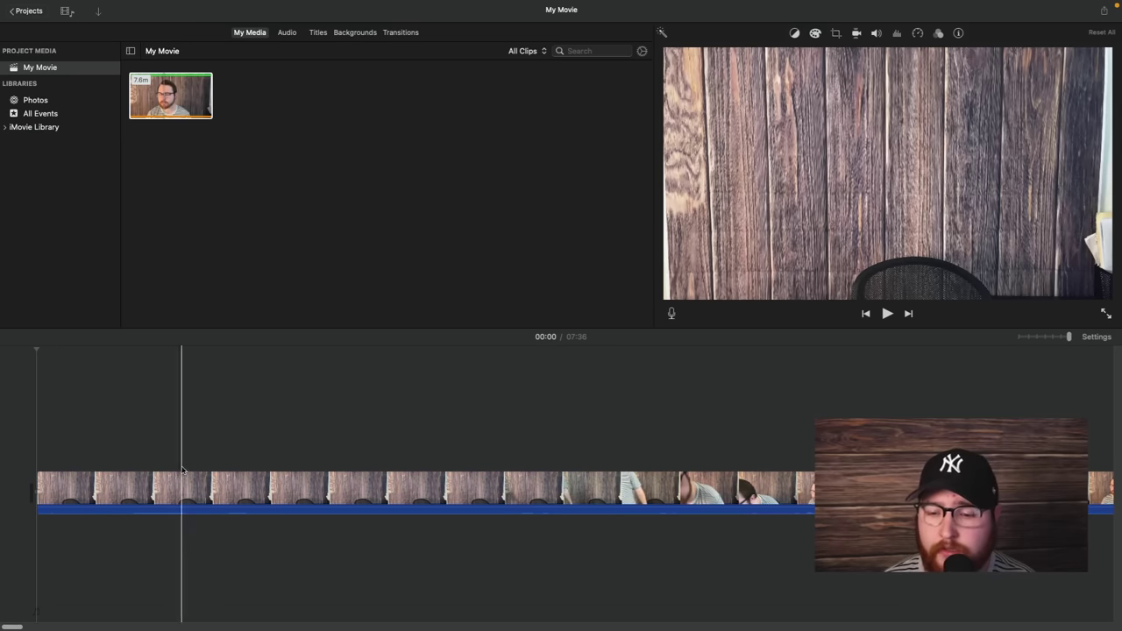
scroll(976, 474, "right", 1)
scroll(900, 474, "right", 3)
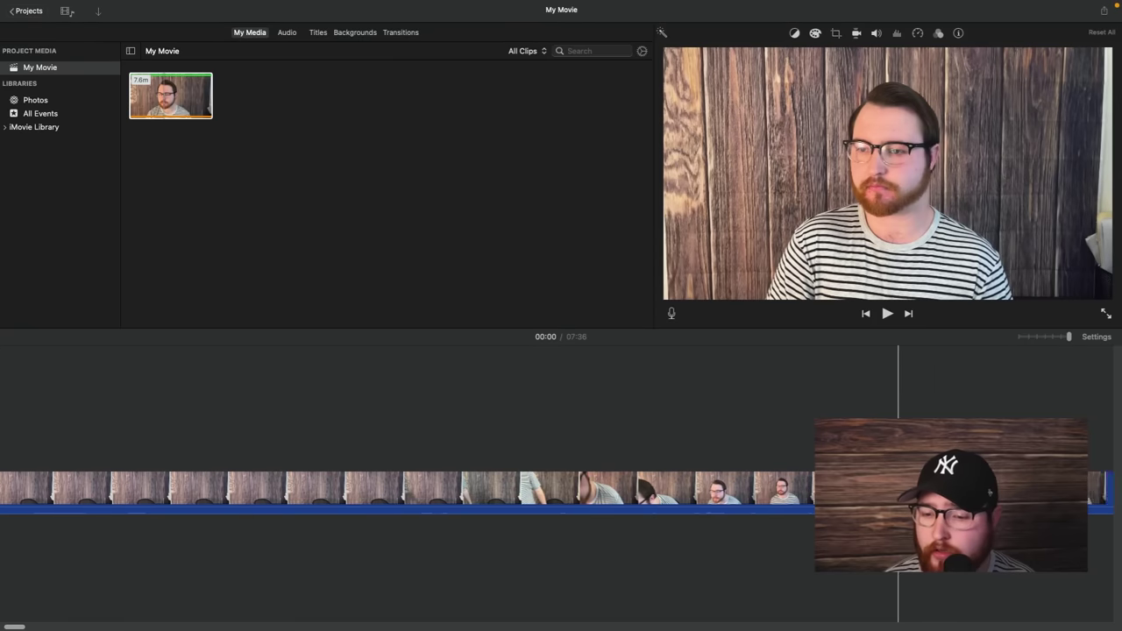
scroll(801, 473, "right", 5)
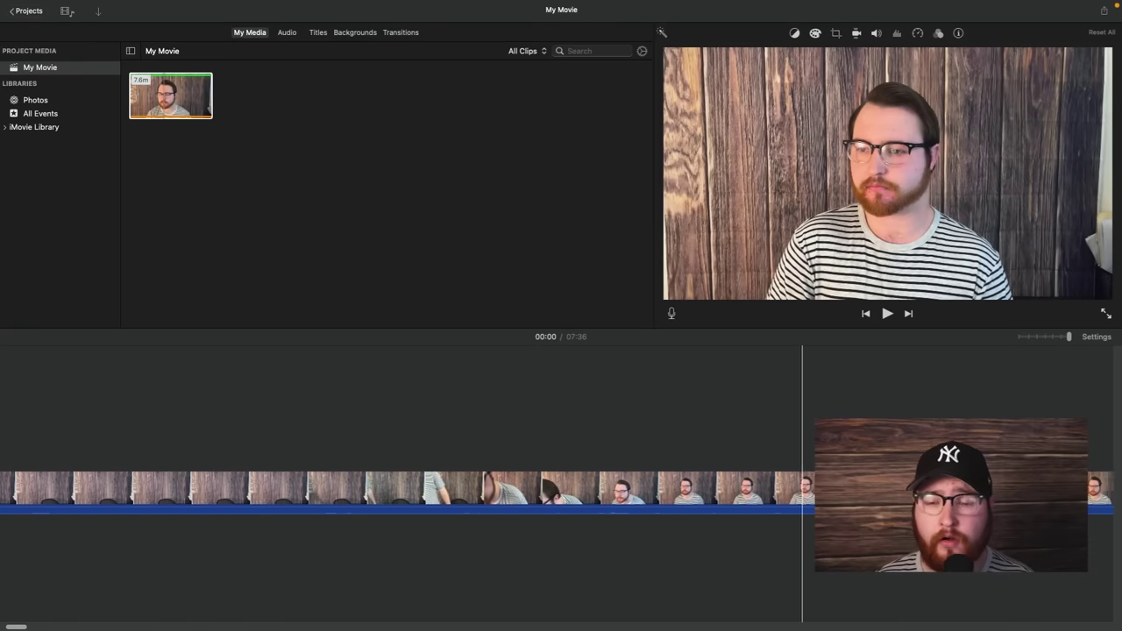
scroll(249, 486, "right", 3)
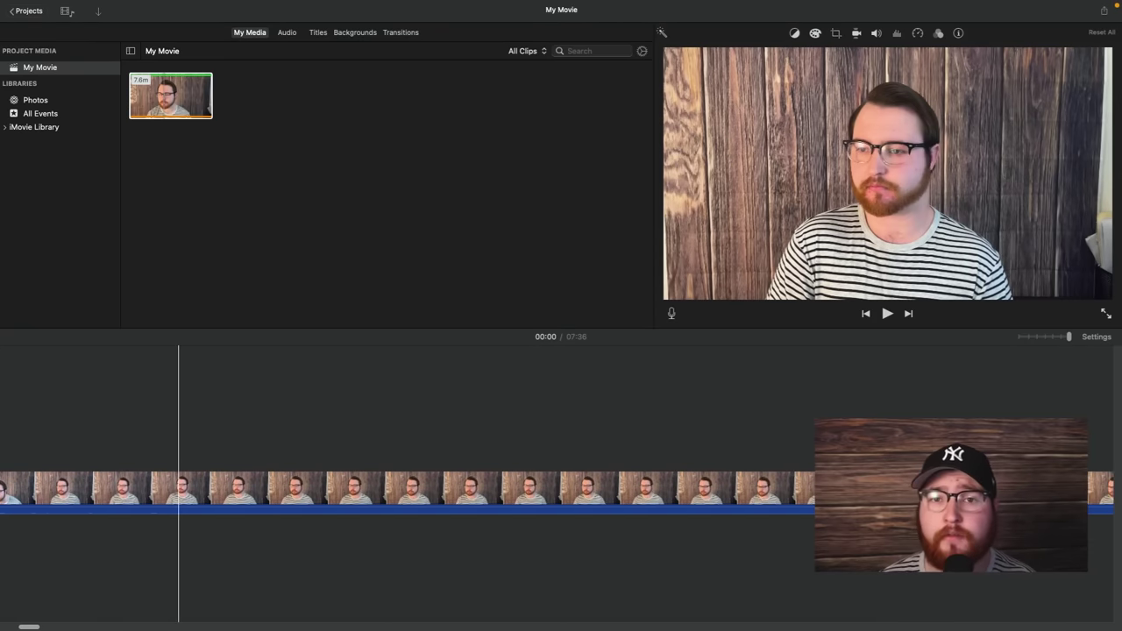
scroll(408, 486, "left", 3)
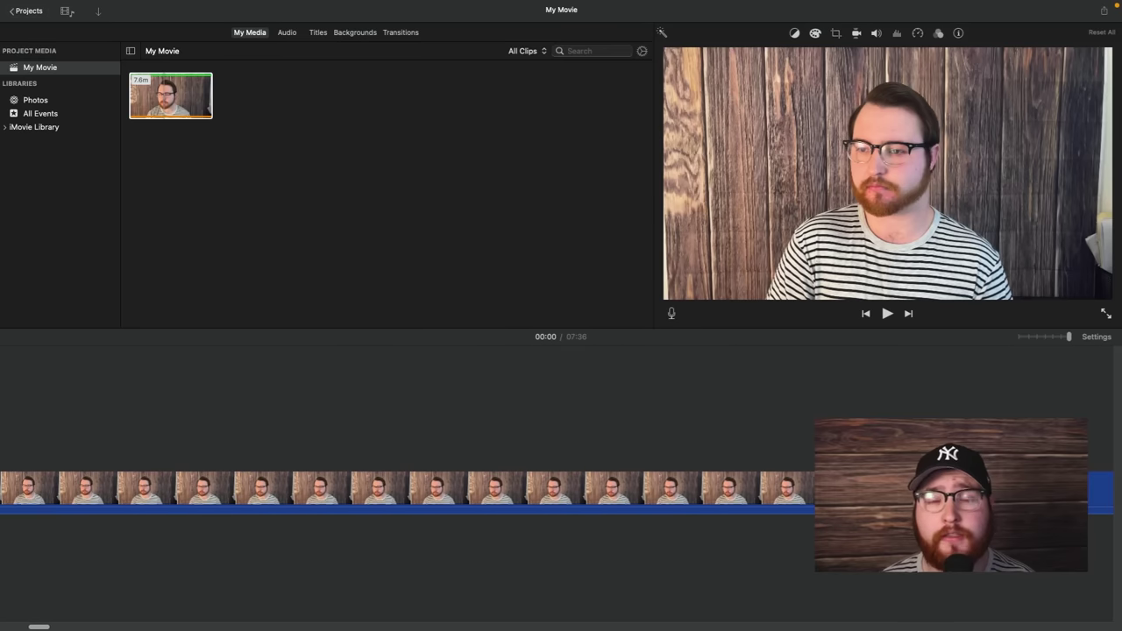
scroll(476, 486, "left", 1)
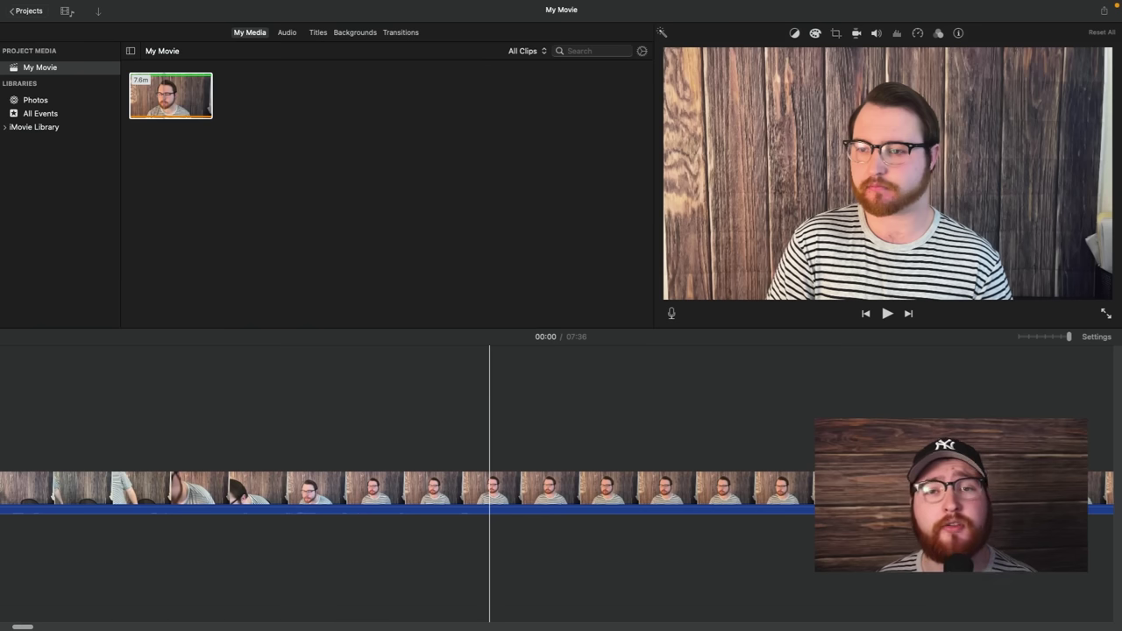
scroll(760, 392, "left", 5)
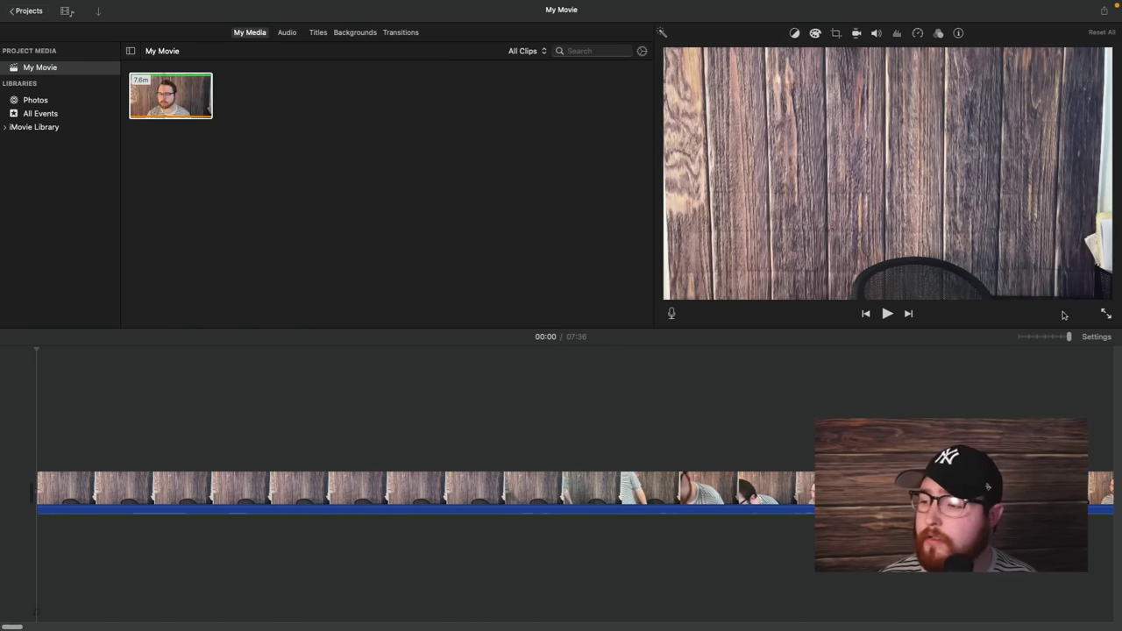
left_click(1095, 338)
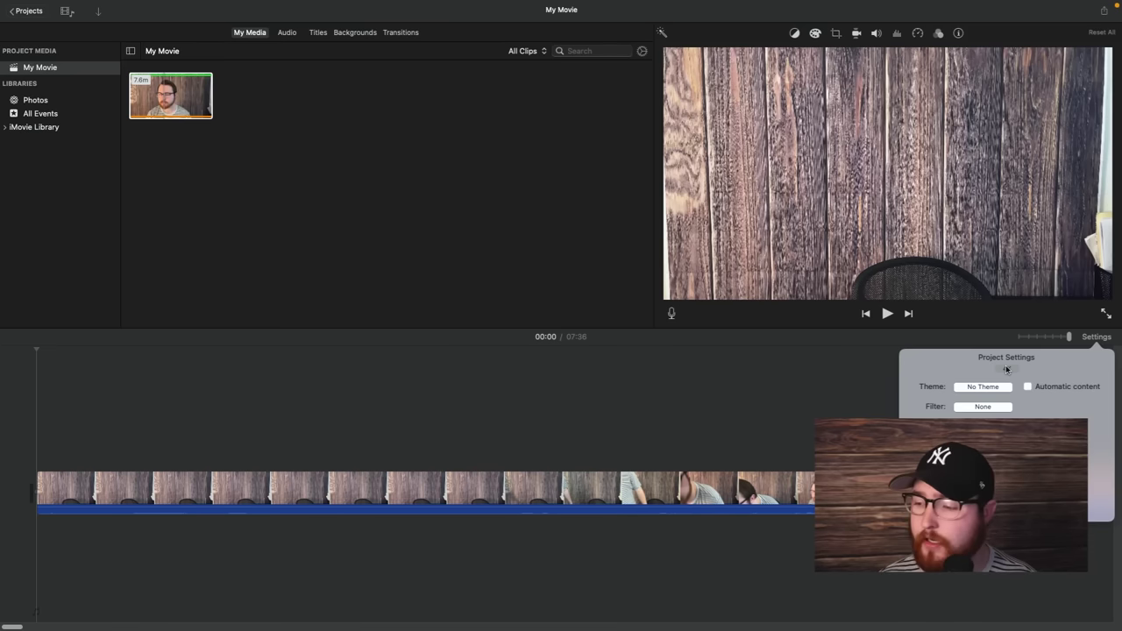
Step: Browse the project themes, keep No Theme, and bring up the project filter choices
left_click(982, 386)
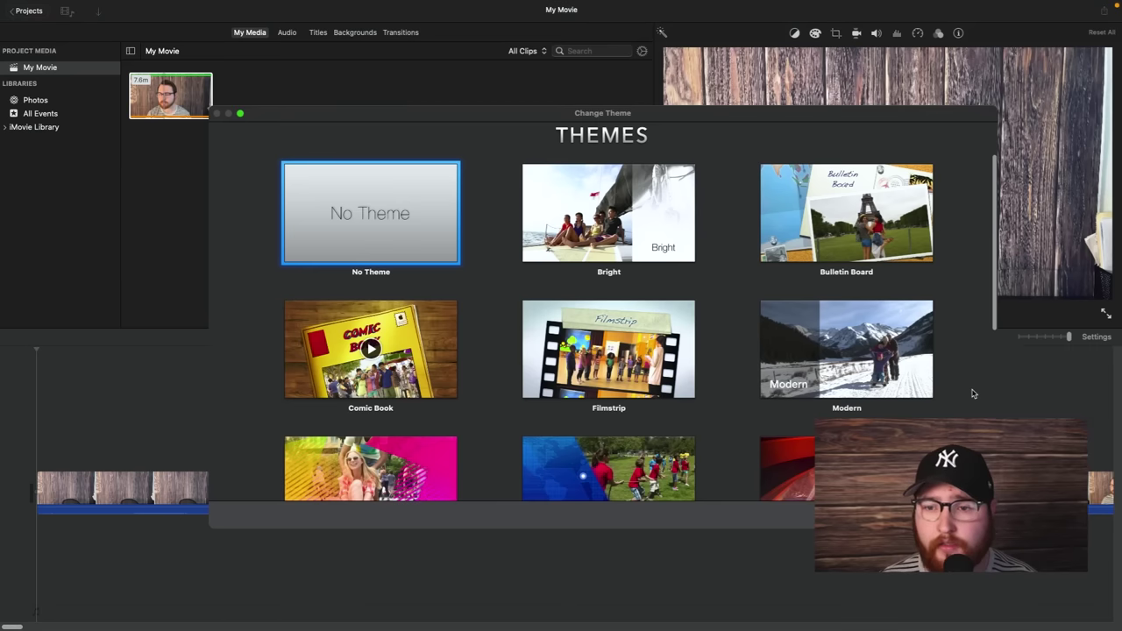
scroll(520, 243, "down", 8)
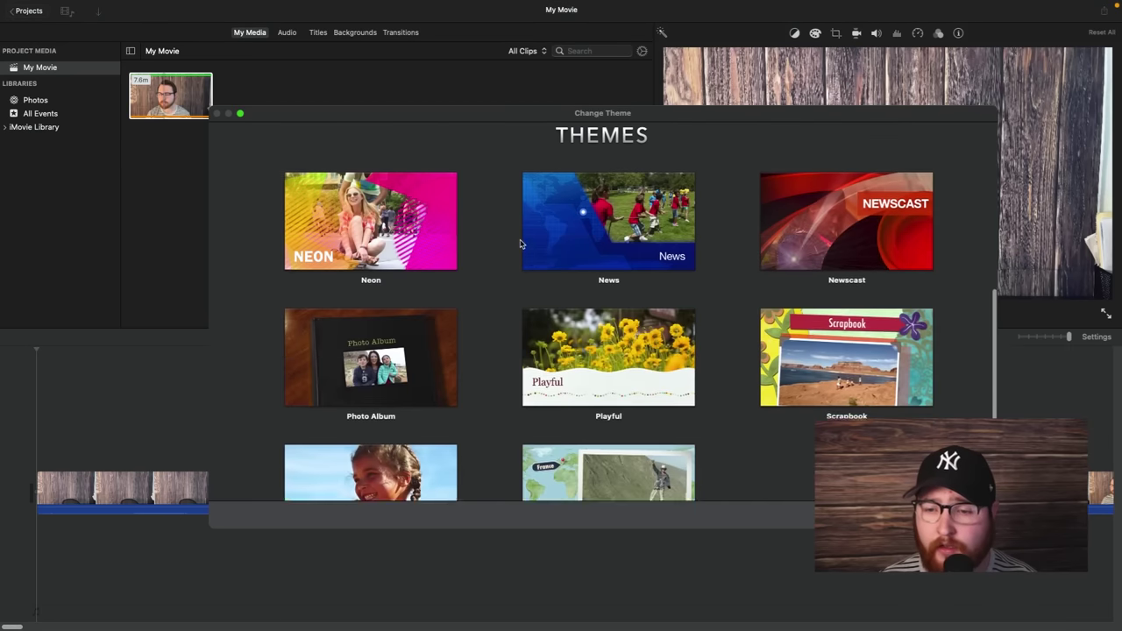
scroll(520, 244, "up", 8)
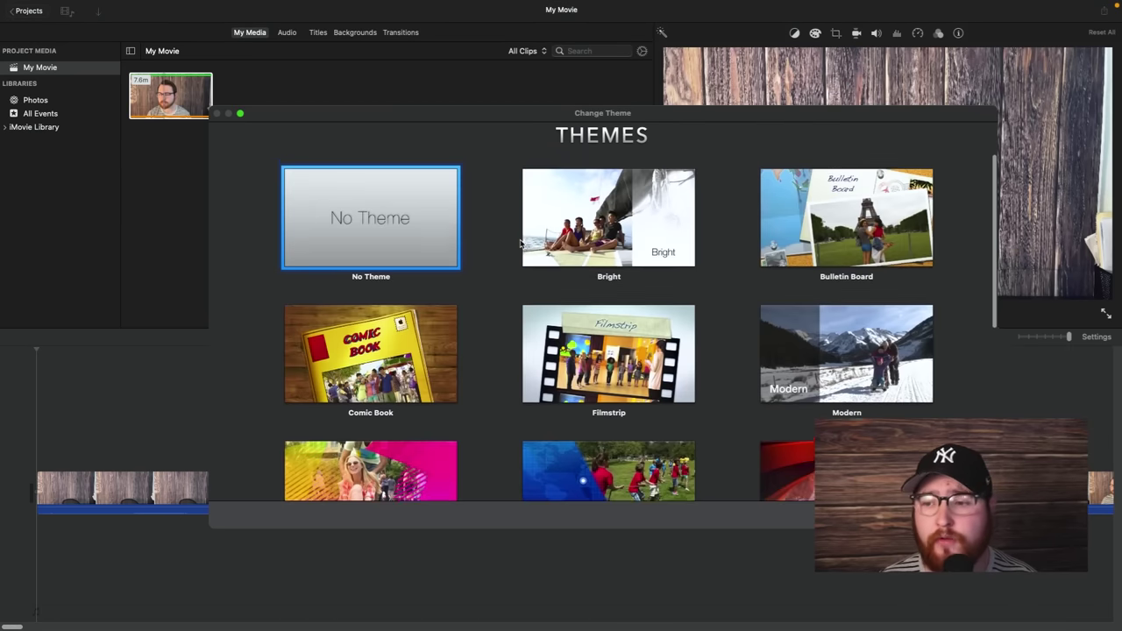
mouse_move(530, 248)
scroll(530, 248, "down", 5)
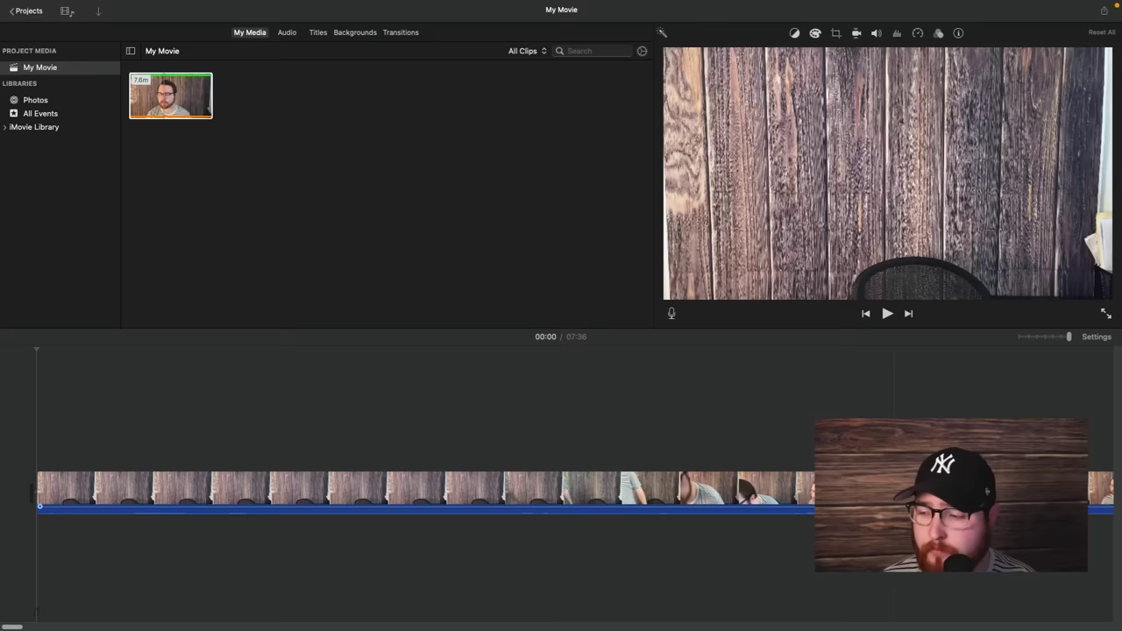
left_click(1095, 336)
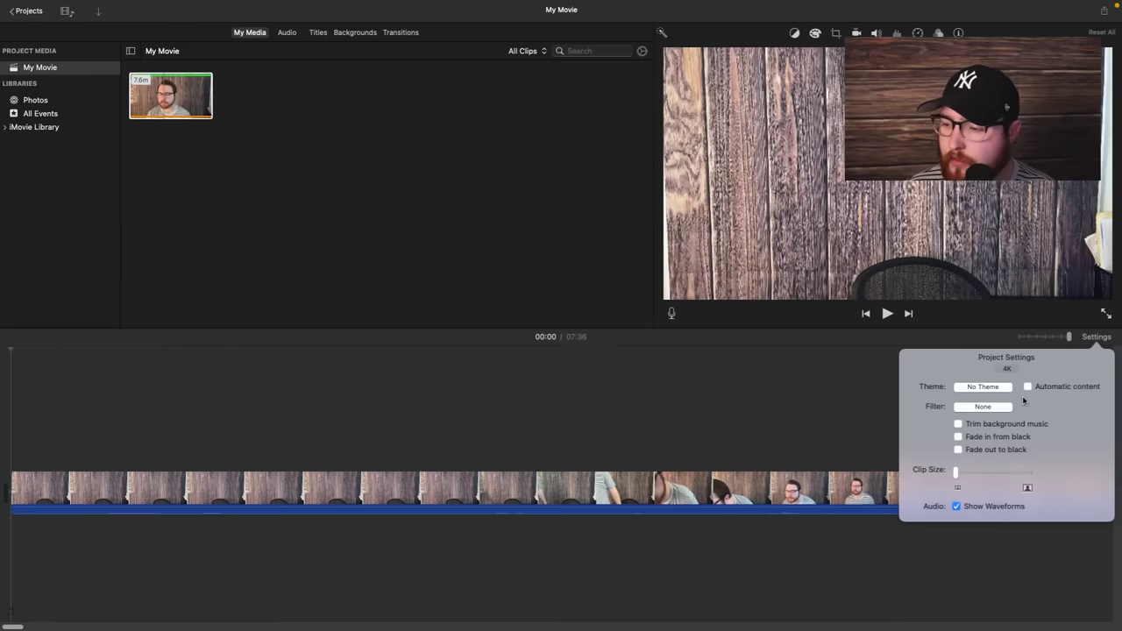
left_click(1001, 409)
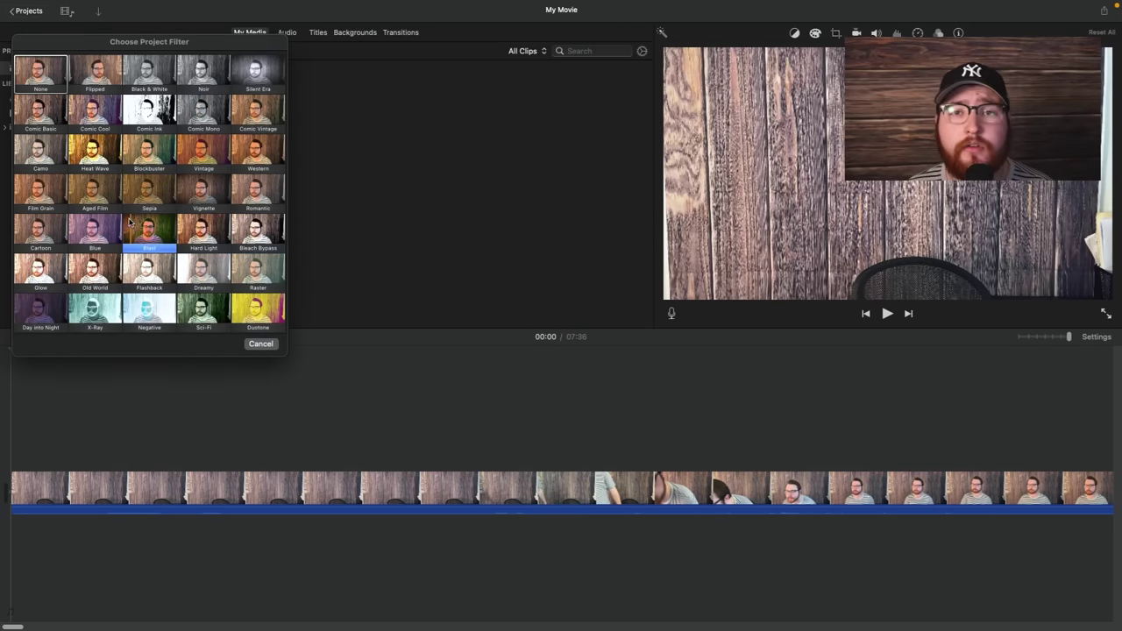
Step: Cancel the Choose Project Filter window, keeping the filter set to None
left_click(260, 344)
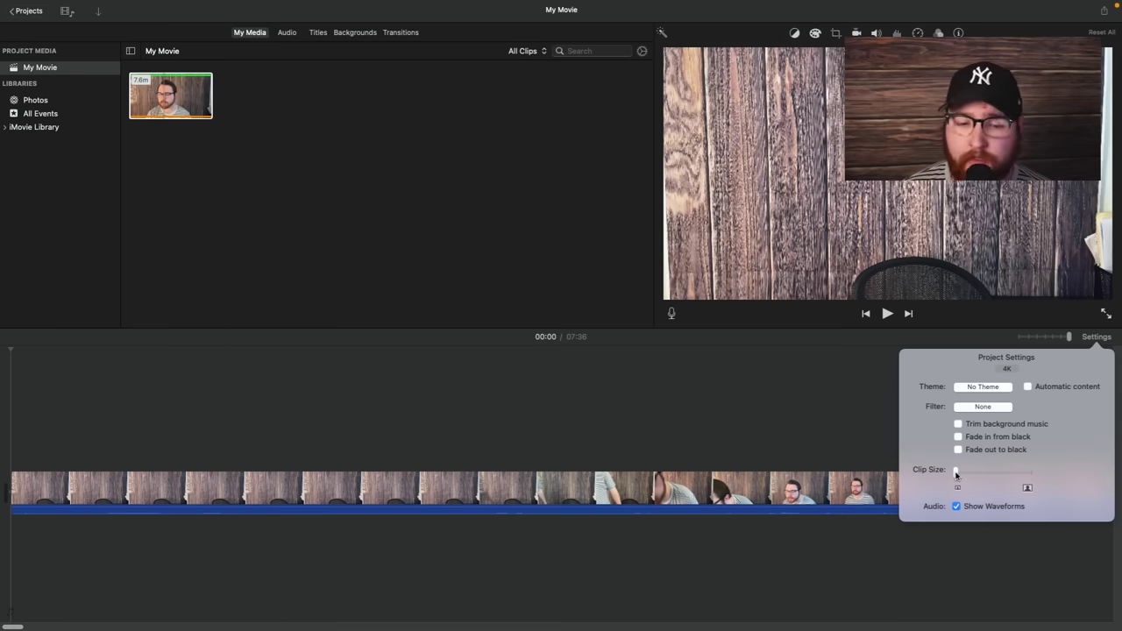
Step: Enlarge the timeline clip thumbnails, toggle audio waveforms off and back on, and reselect the clip
mouse_move(957, 473)
left_mouse_down()
mouse_move(1008, 474)
mouse_move(971, 474)
left_mouse_up()
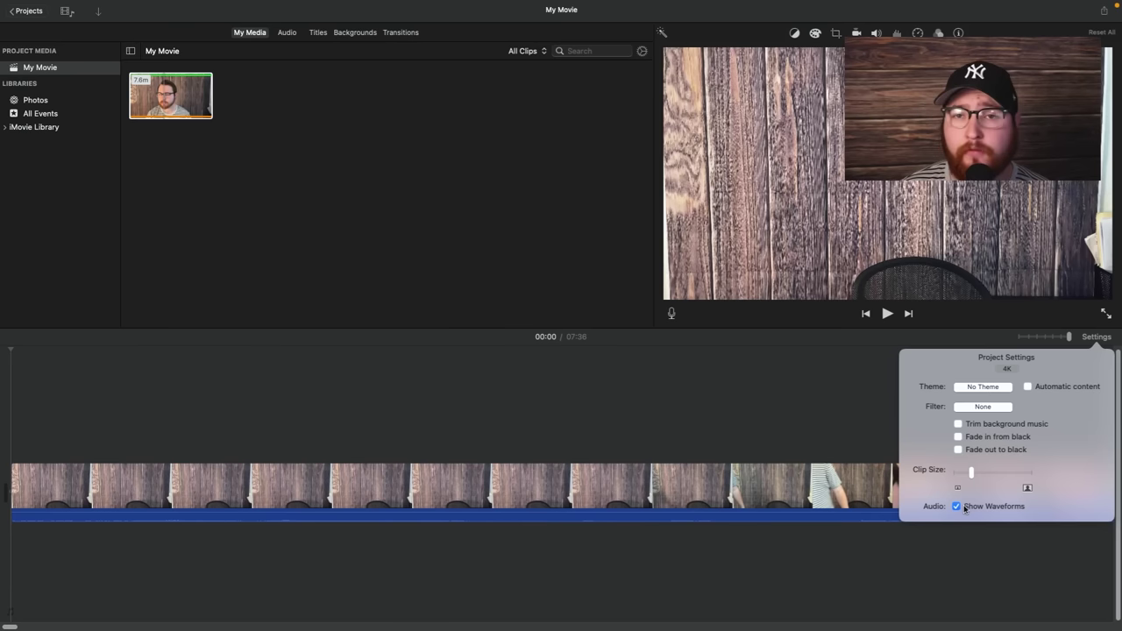
left_click(957, 508)
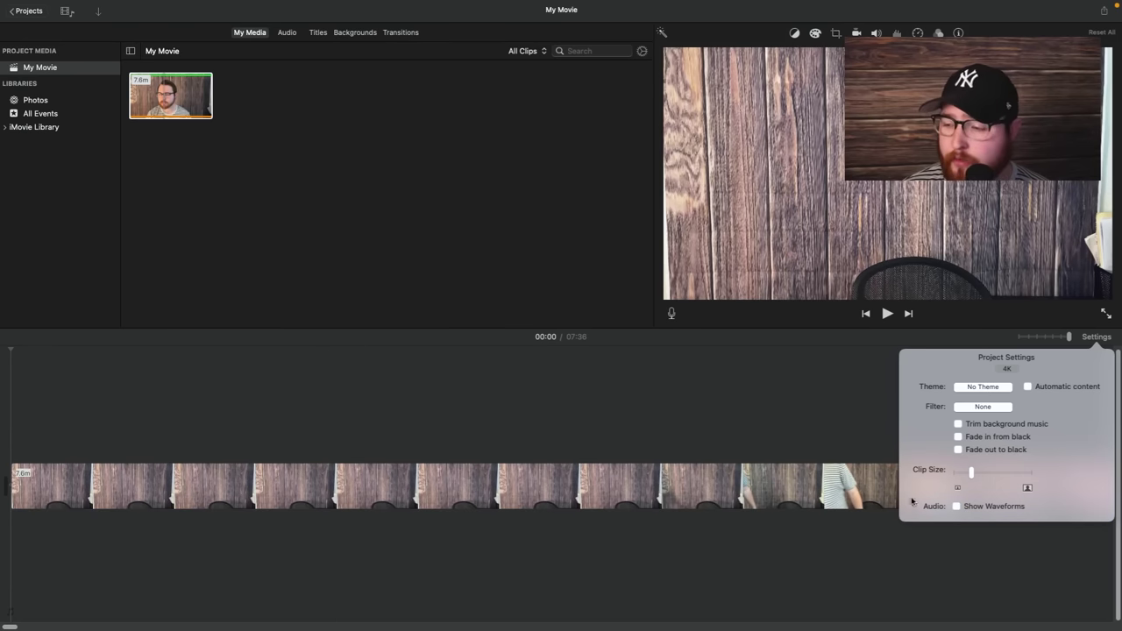
left_click(957, 507)
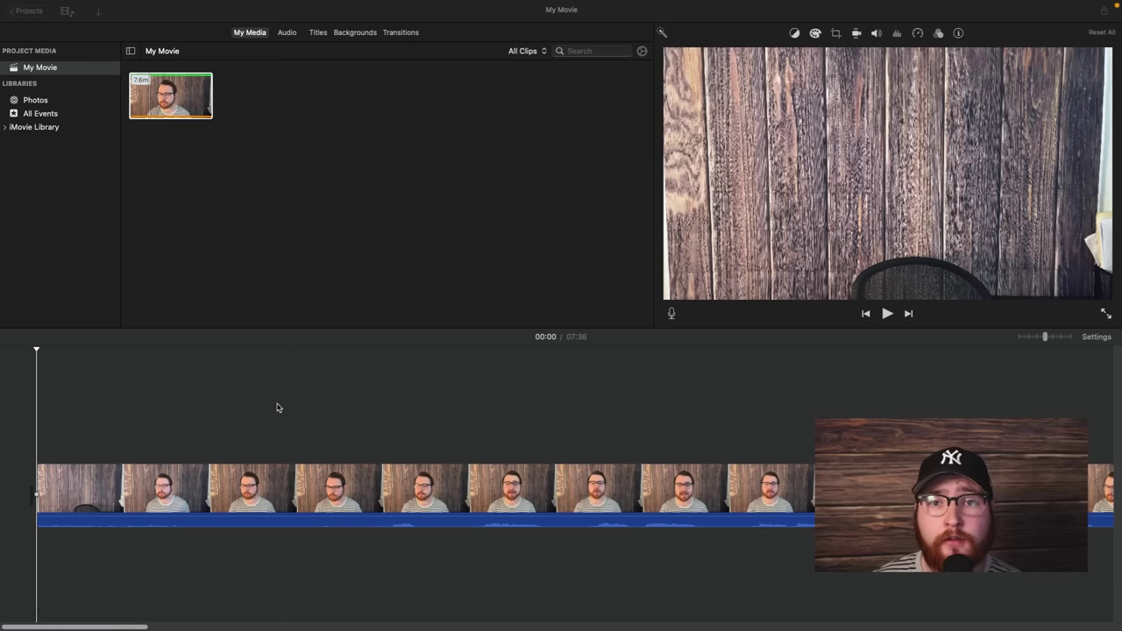
left_click(378, 500)
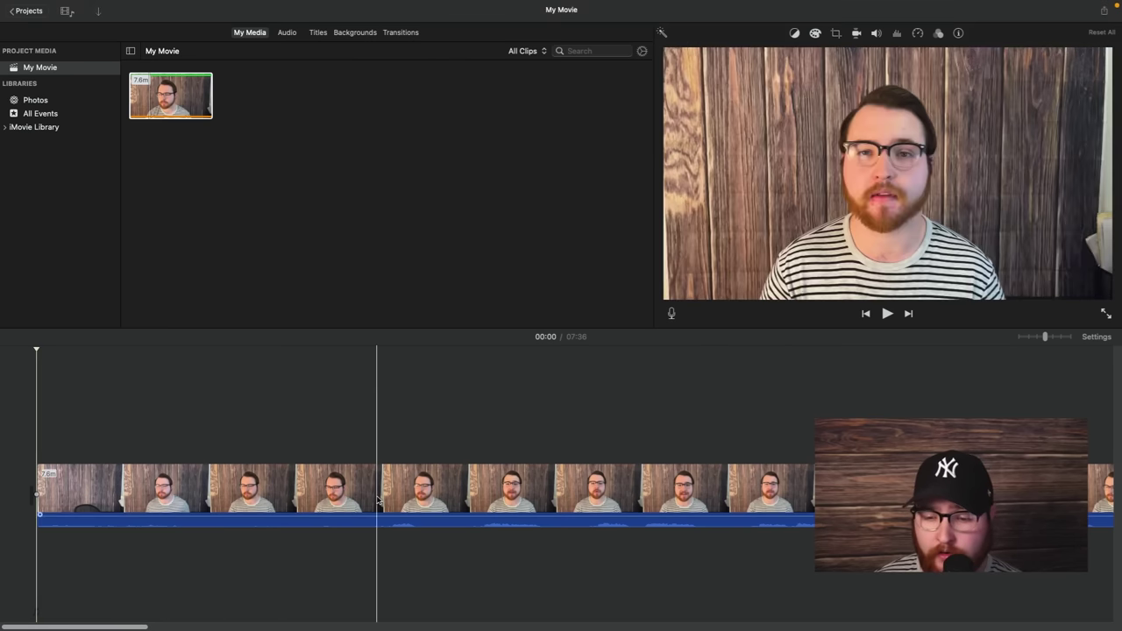
left_click(476, 465)
left_click(775, 412)
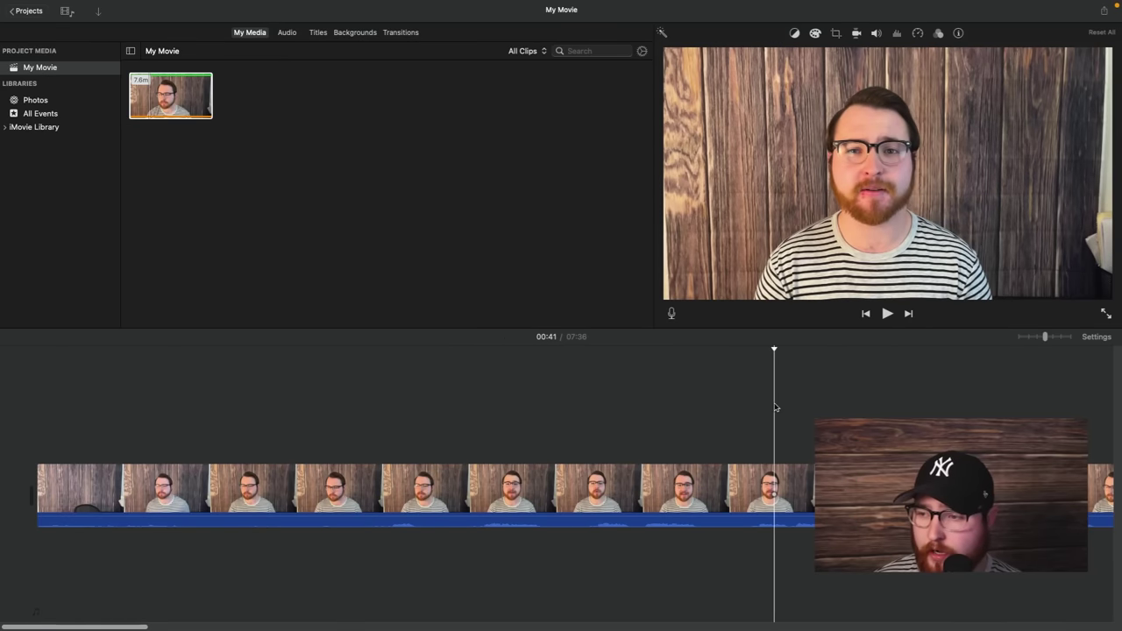
left_click(912, 402)
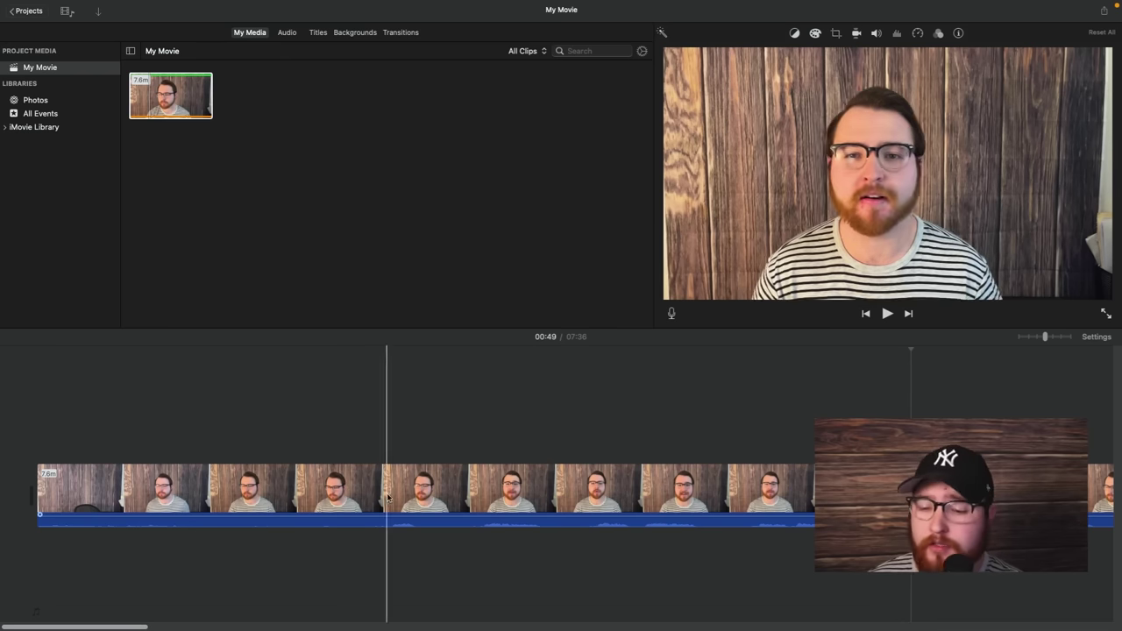
left_click(479, 506)
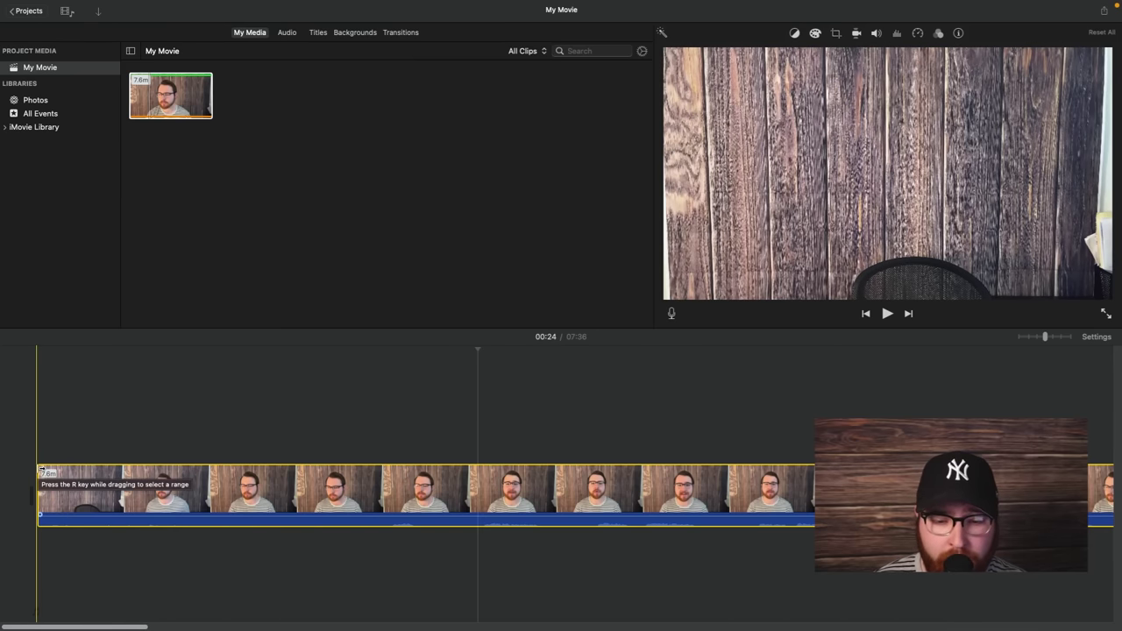
left_click_drag(40, 472, 471, 487)
key("space")
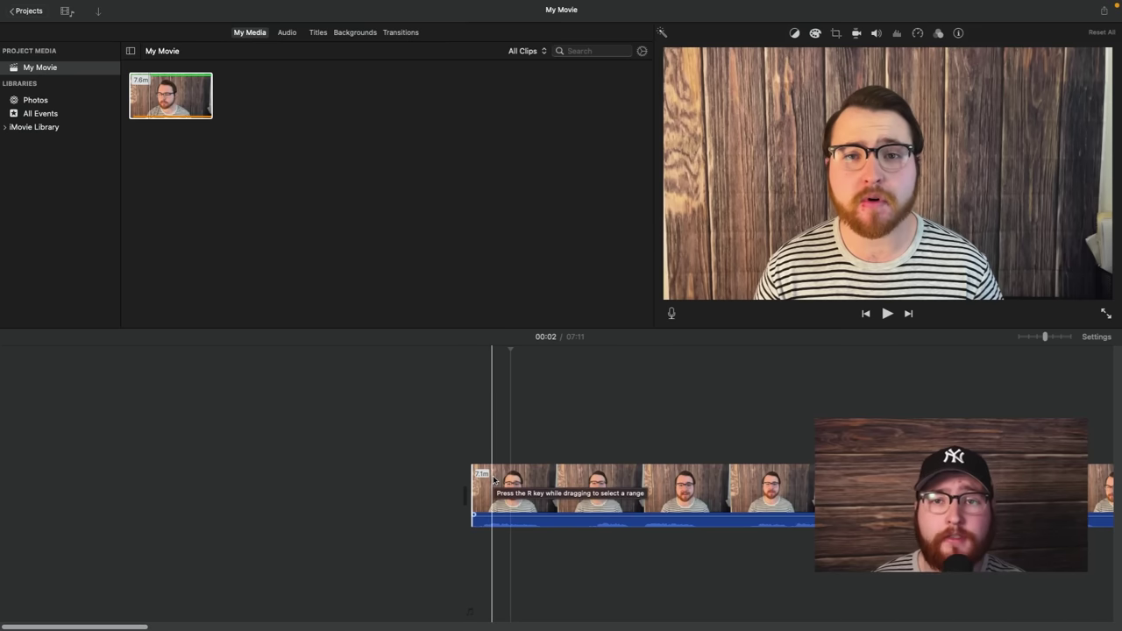
scroll(403, 479, "right", 5)
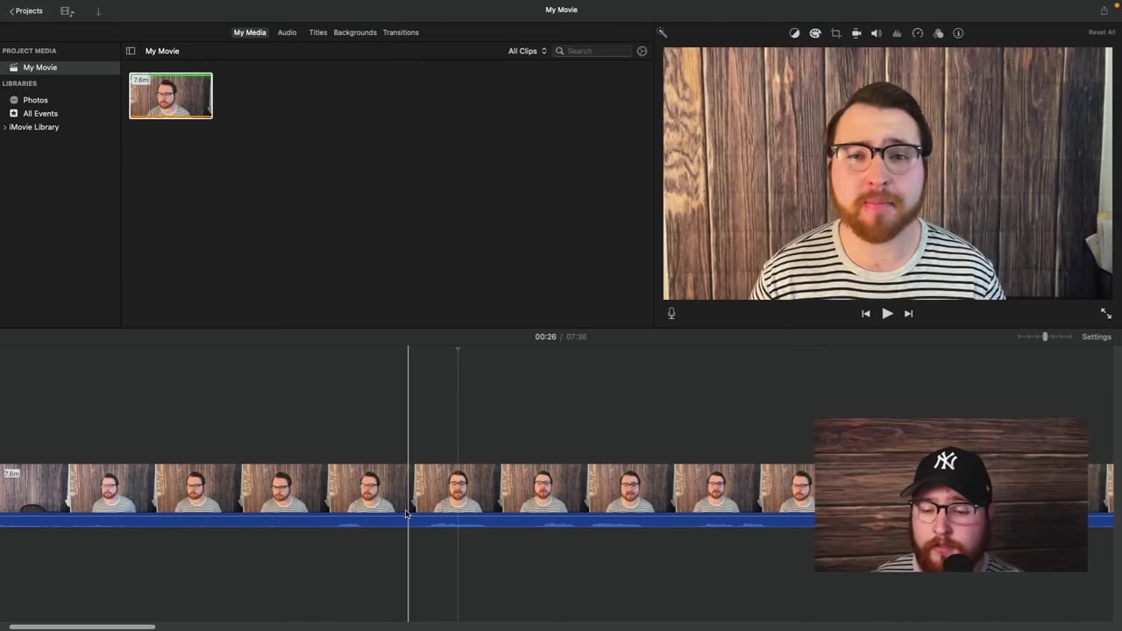
Step: Split the clip at 00:21 and 00:25 and delete the 3.5-second piece between
left_click(363, 499)
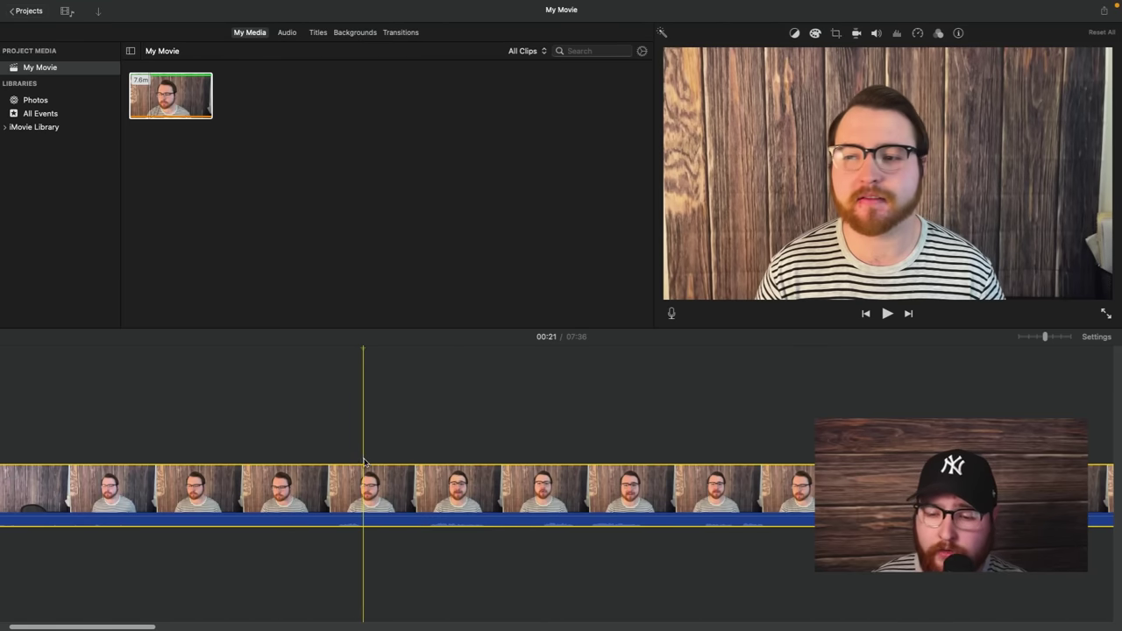
right_click(363, 475)
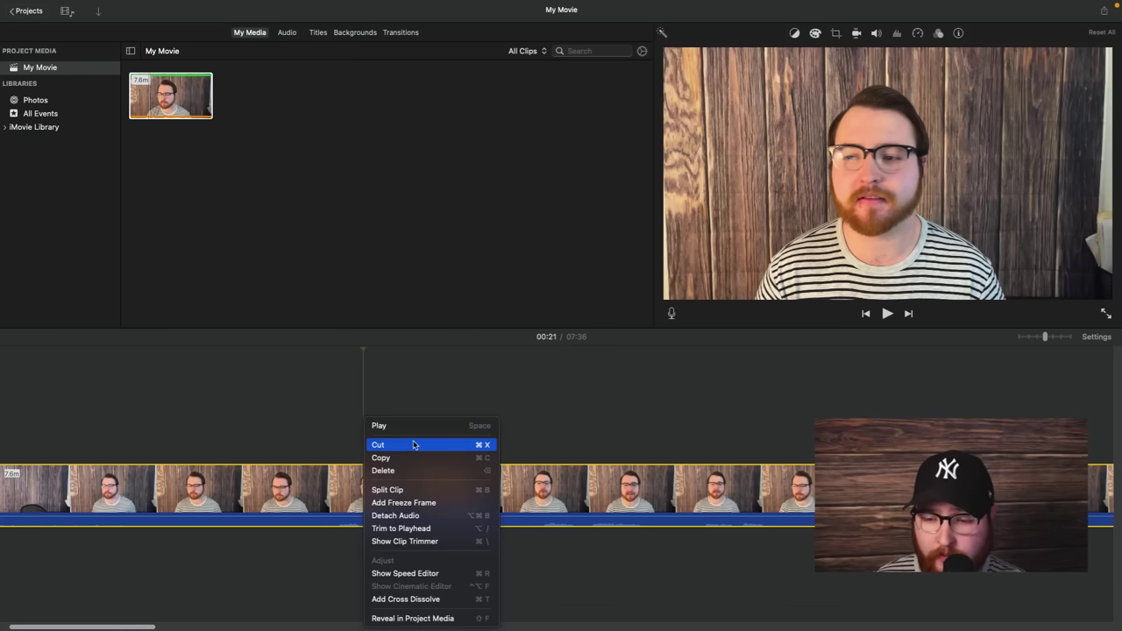
left_click(428, 491)
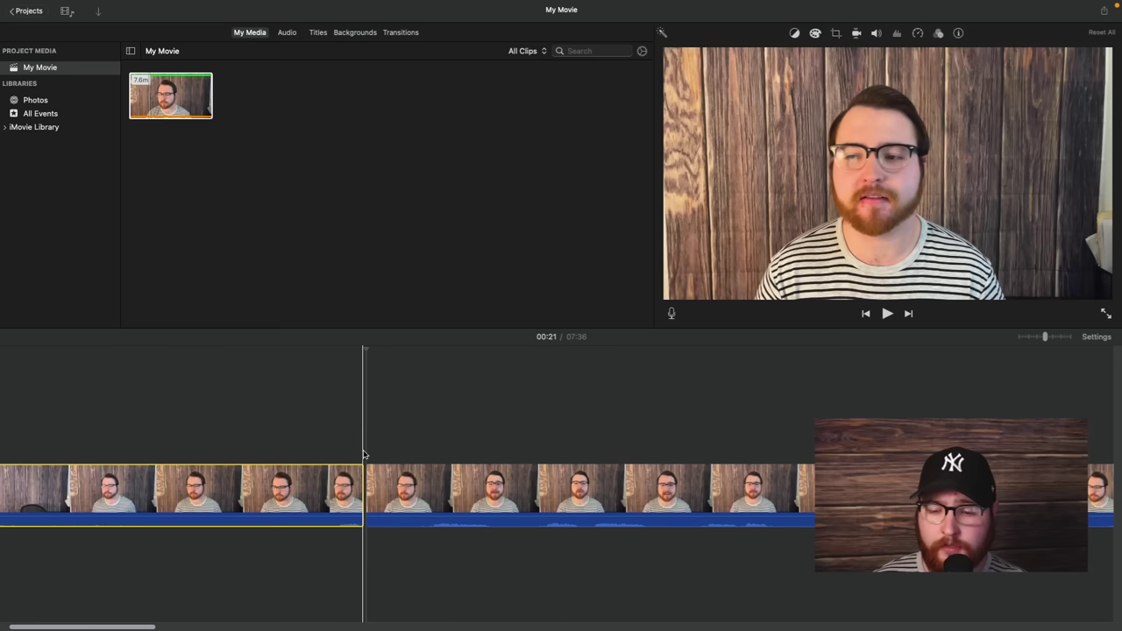
left_click(429, 488)
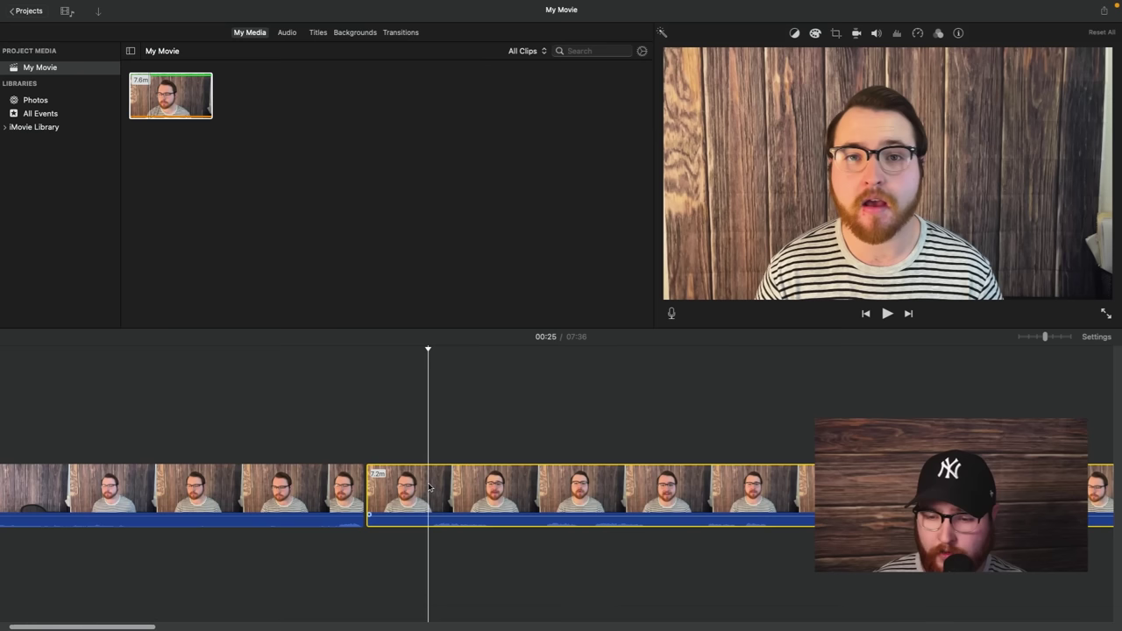
right_click(429, 488)
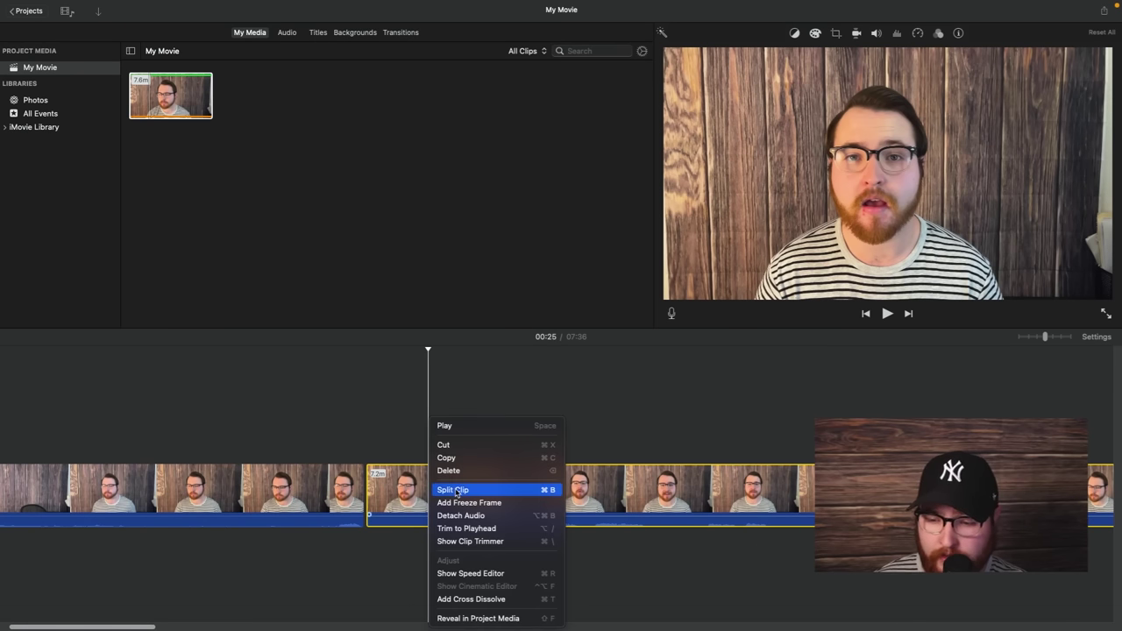
left_click(456, 490)
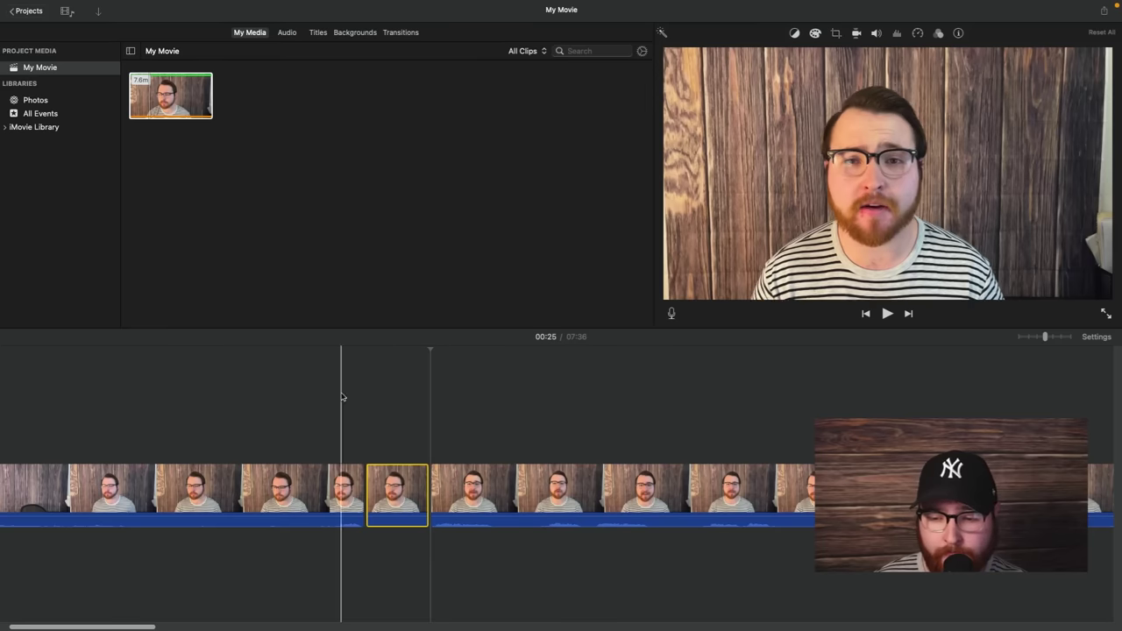
left_click(392, 489)
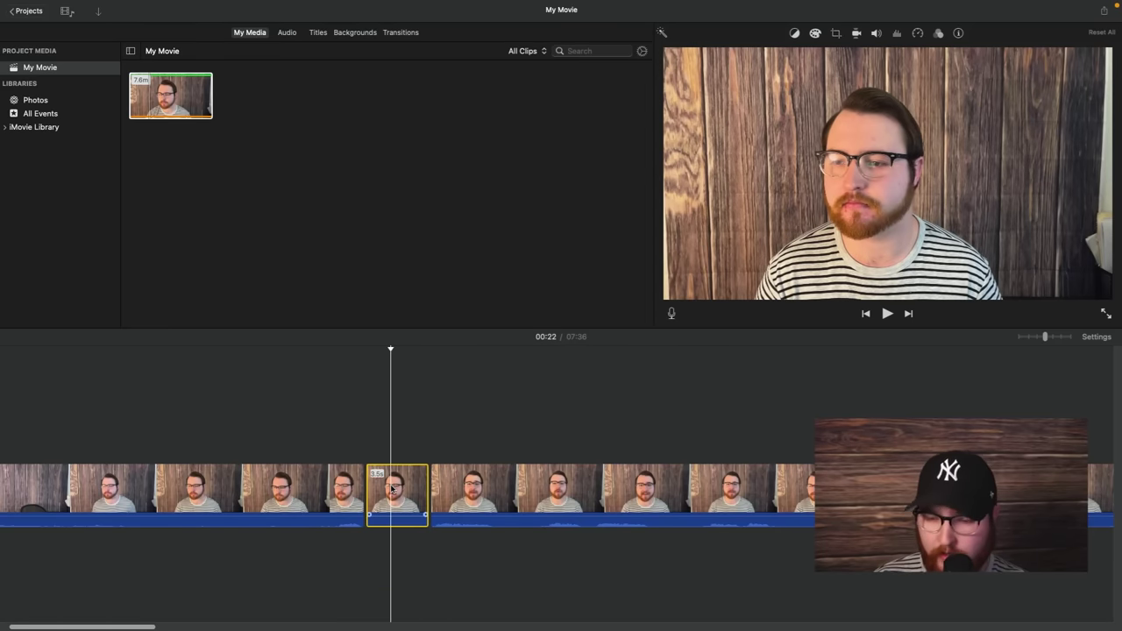
key("Delete")
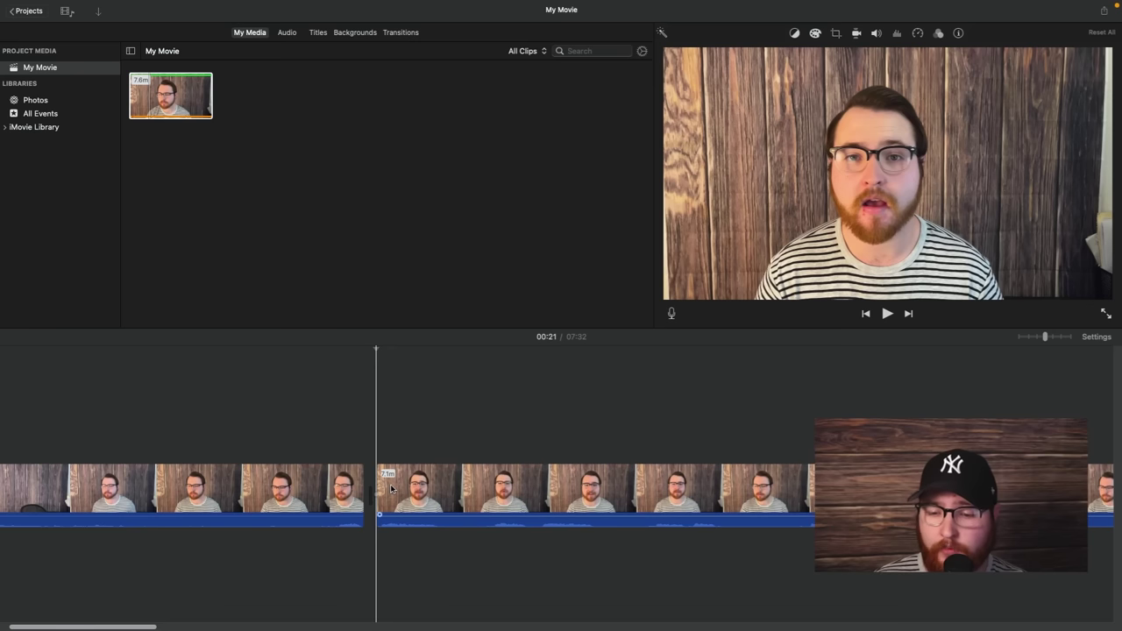
Step: Play back across the new join, then delete the opening 21.5-second clip
scroll(386, 486, "right", 1)
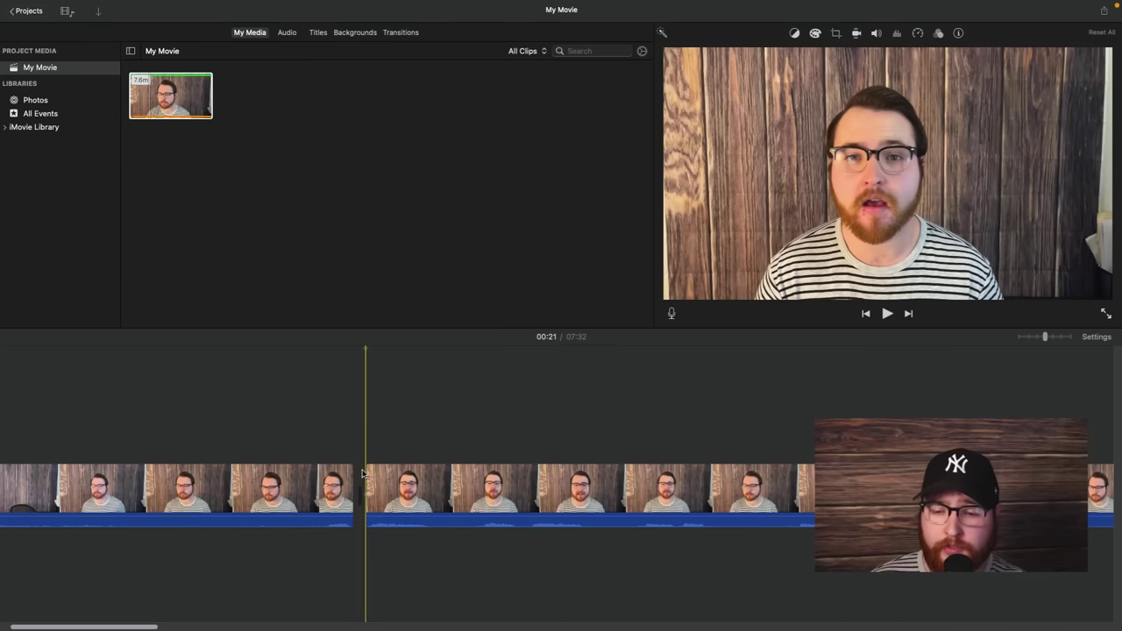
left_click(315, 365)
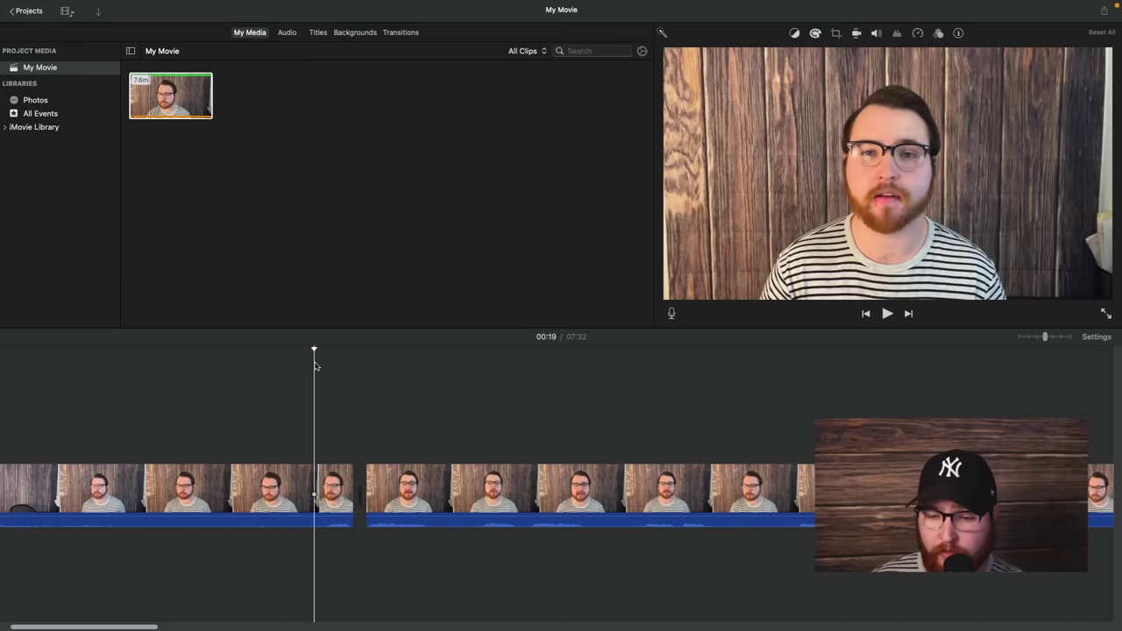
key("space")
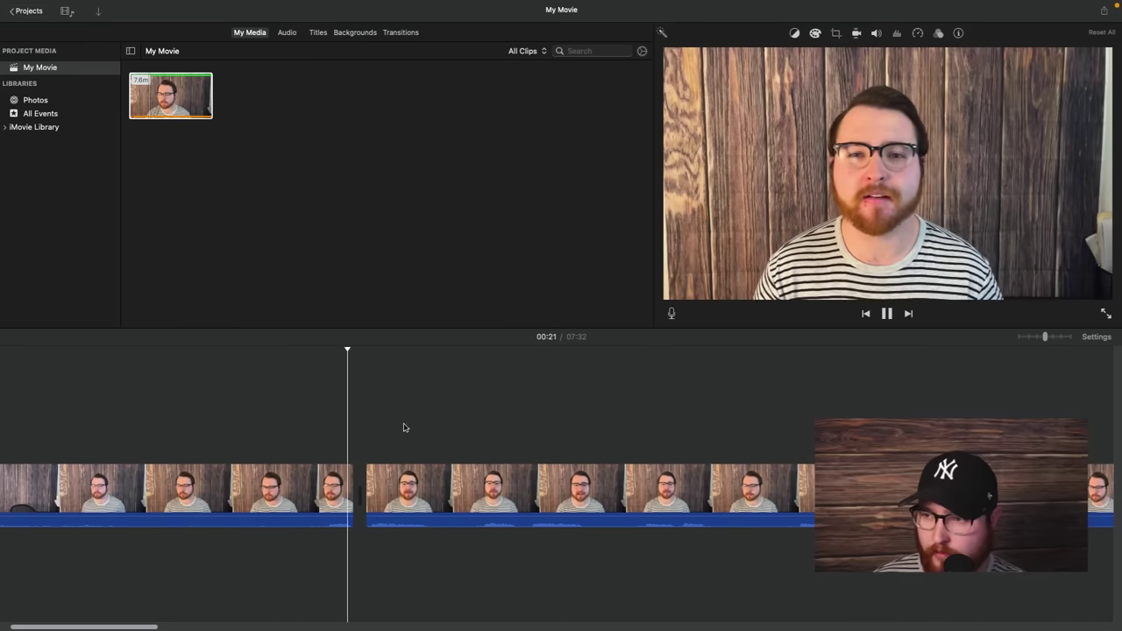
key("space")
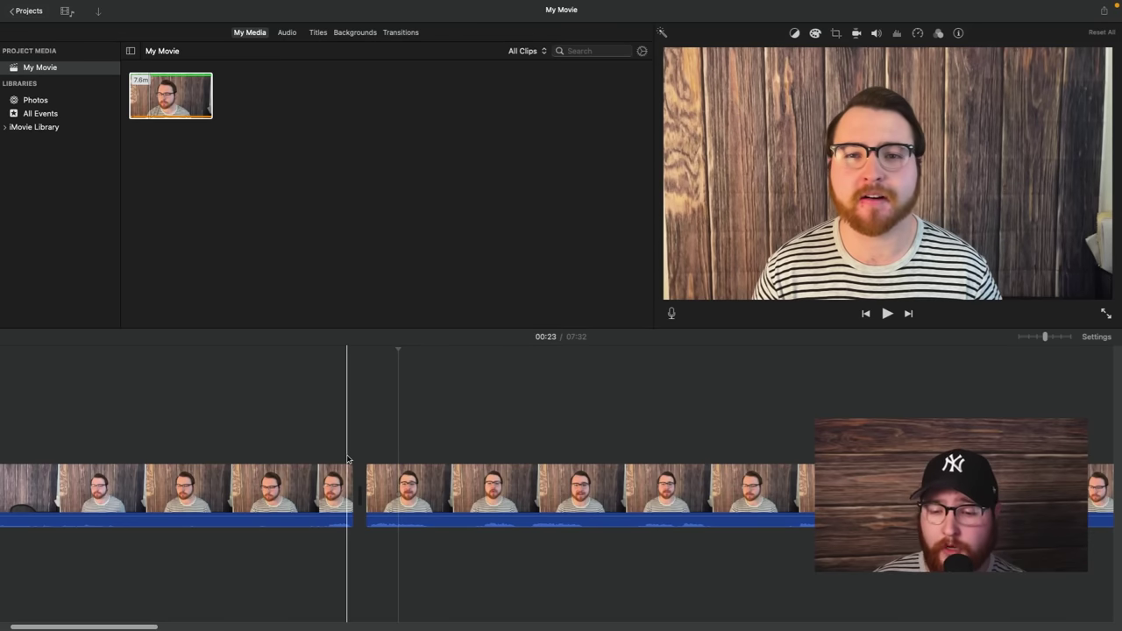
scroll(403, 463, "left", 2)
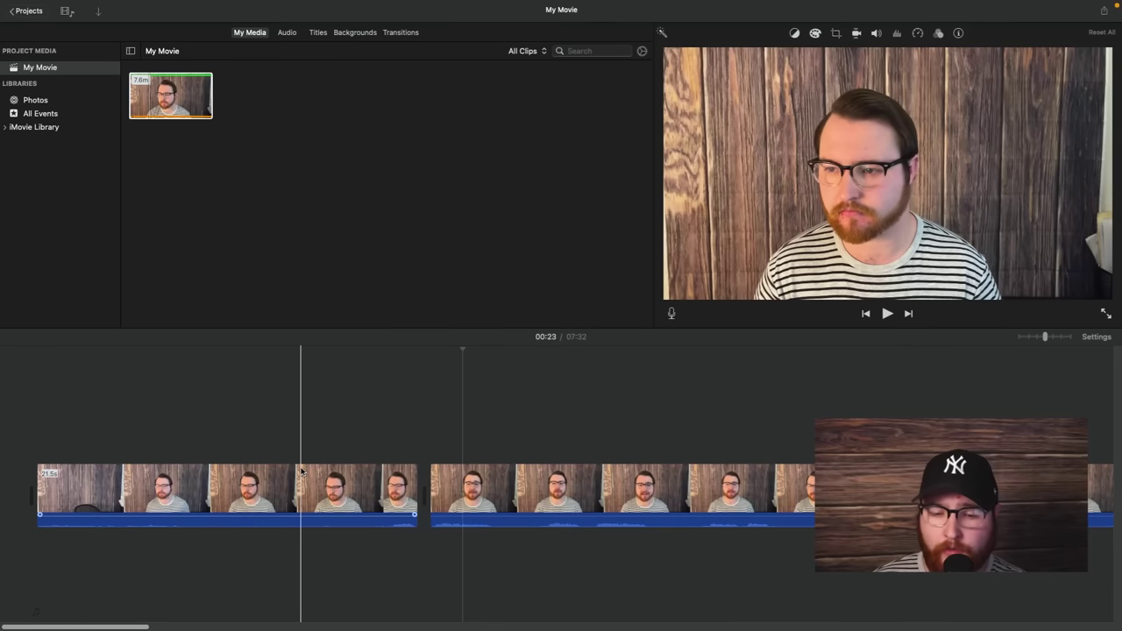
left_click(212, 487)
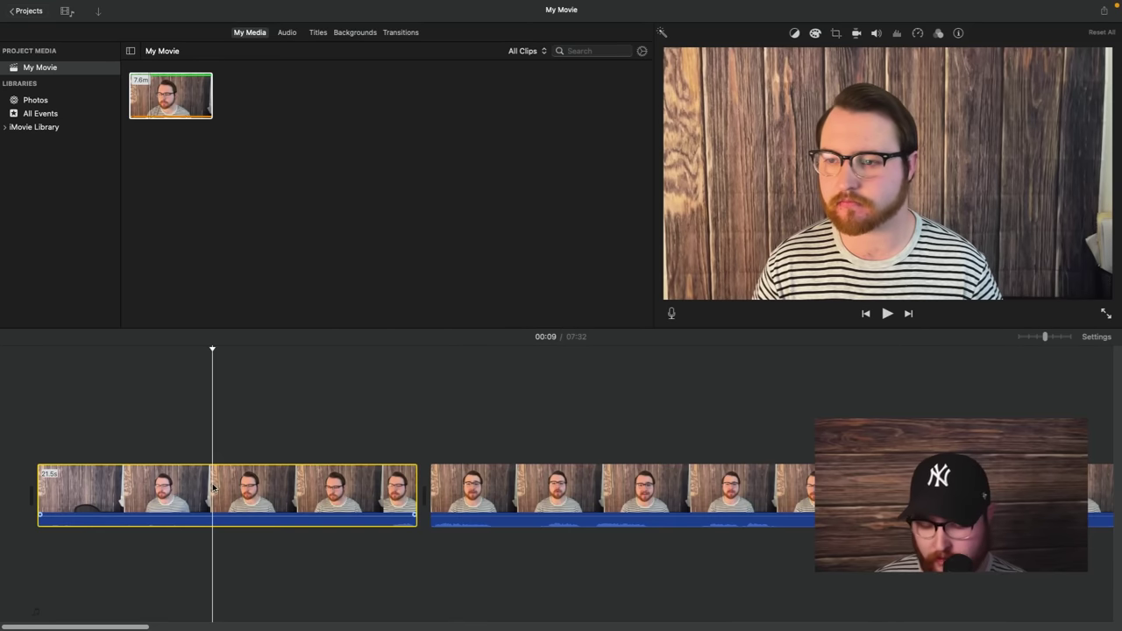
key("BackSpace")
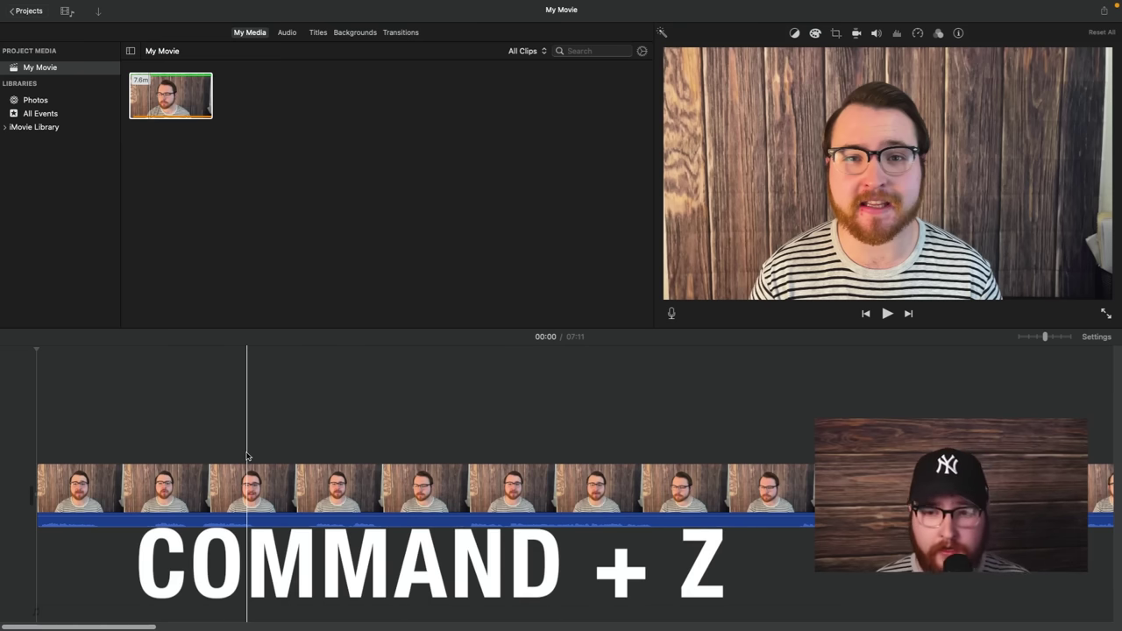
Step: Undo both deletions and the clip splits with Command+Z, restoring the whole 07:36 clip
key("super+z")
key("super+z")
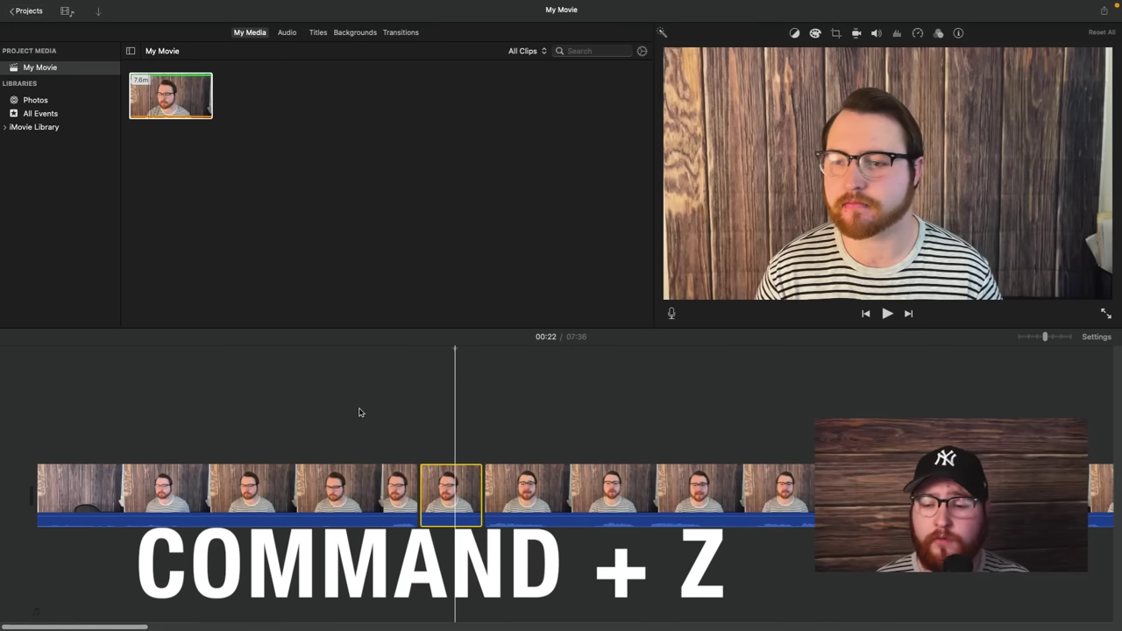
key("super+z")
key("super+z")
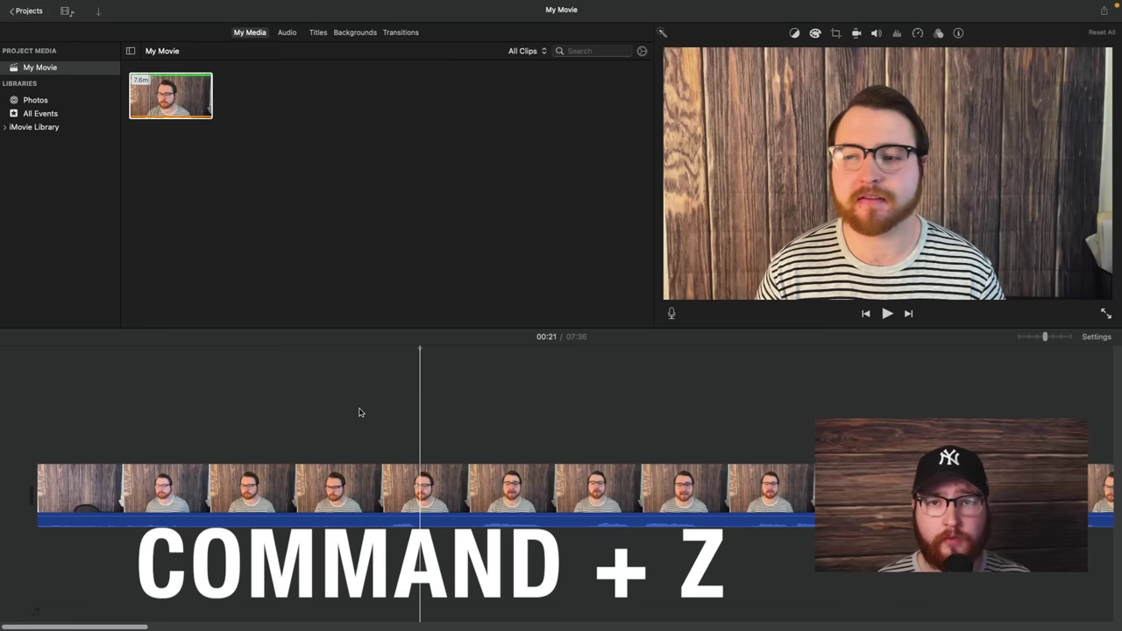
key("super+z")
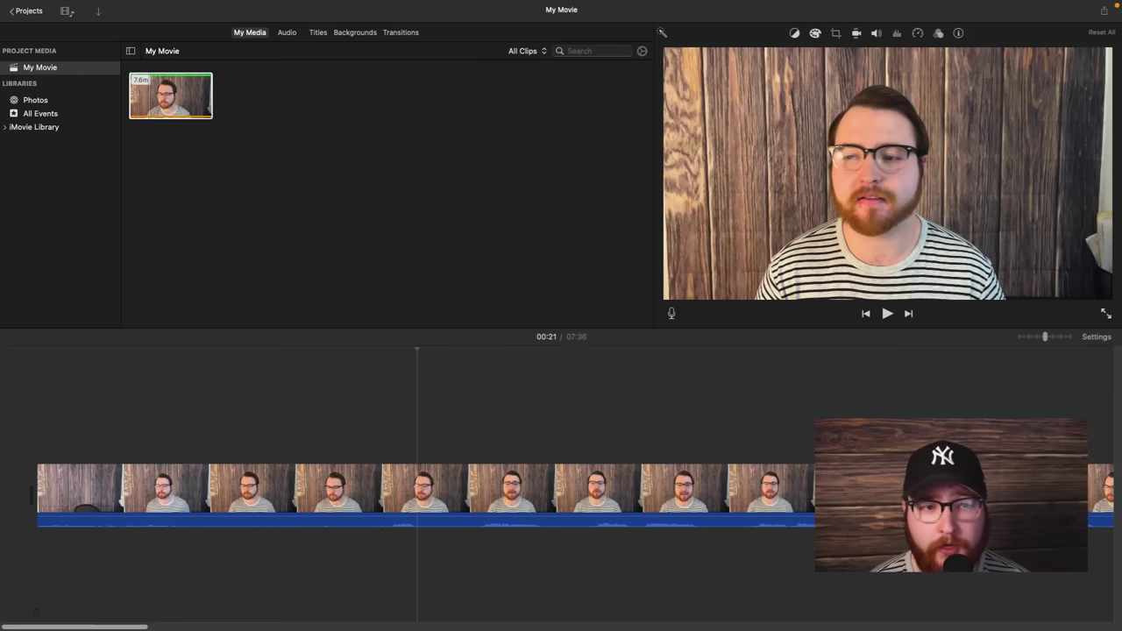
left_click(375, 493)
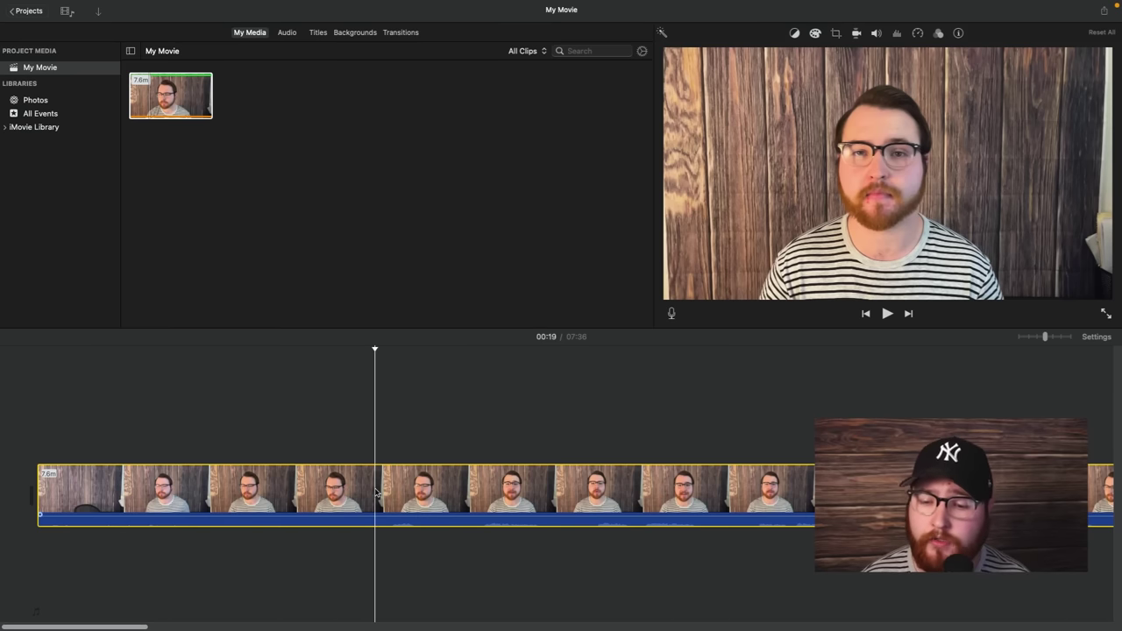
right_click(376, 477)
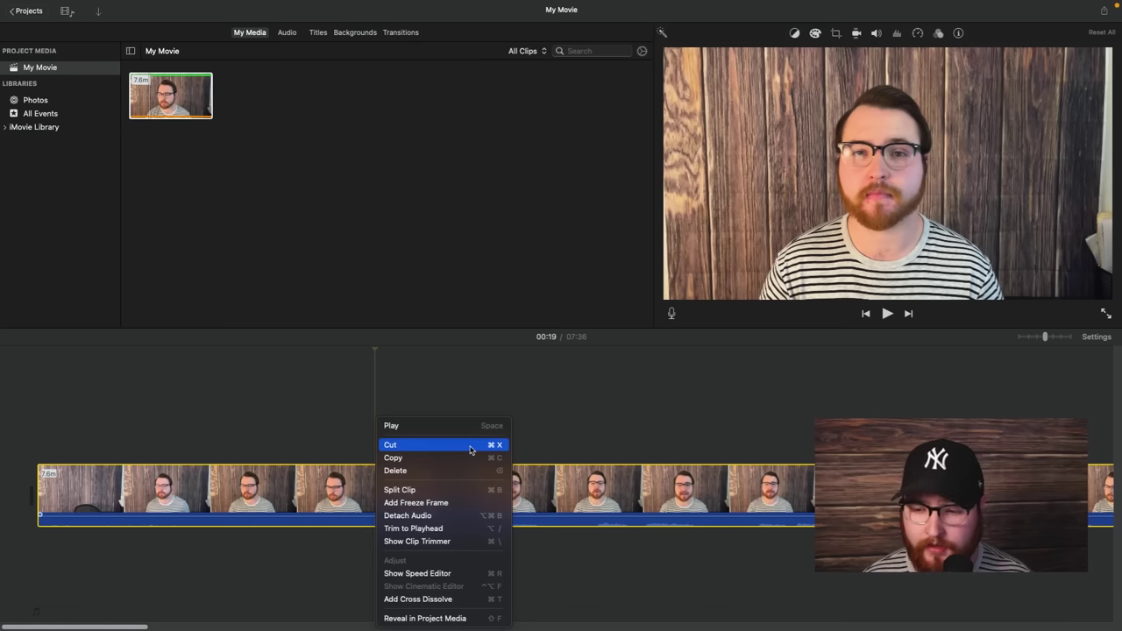
key("Escape")
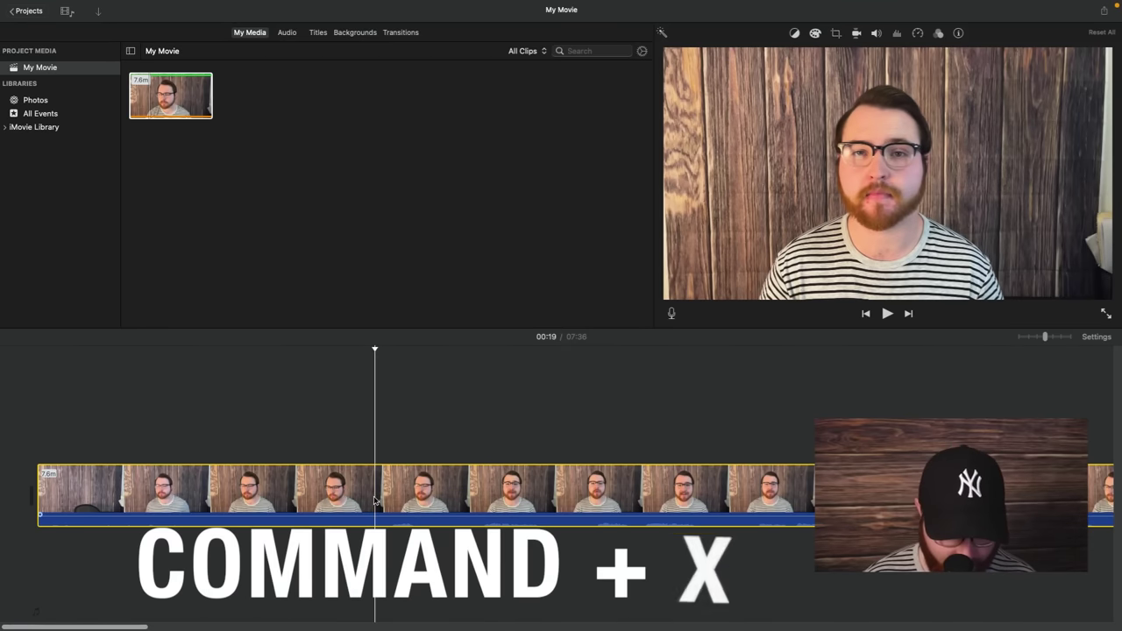
key("super+x")
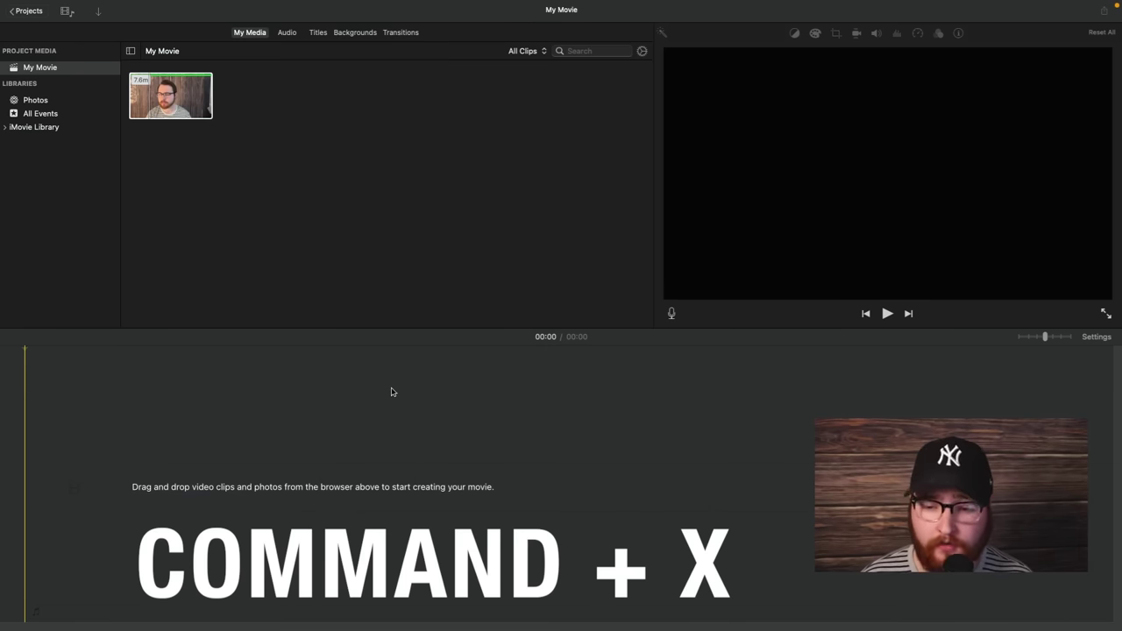
key("super+v")
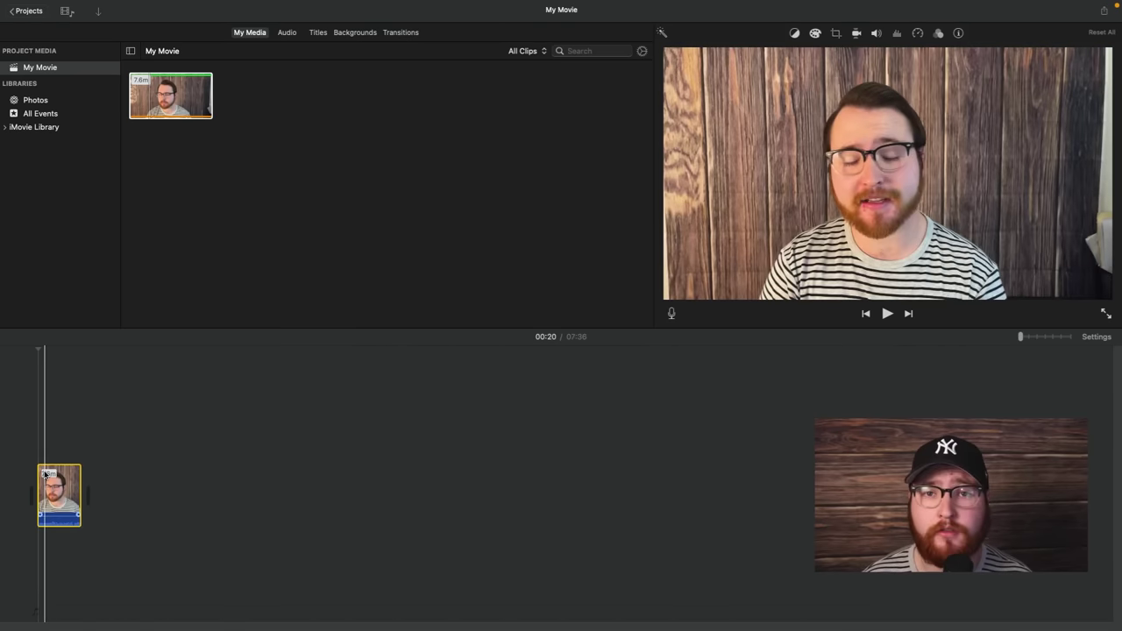
left_click_drag(1021, 337, 1044, 336)
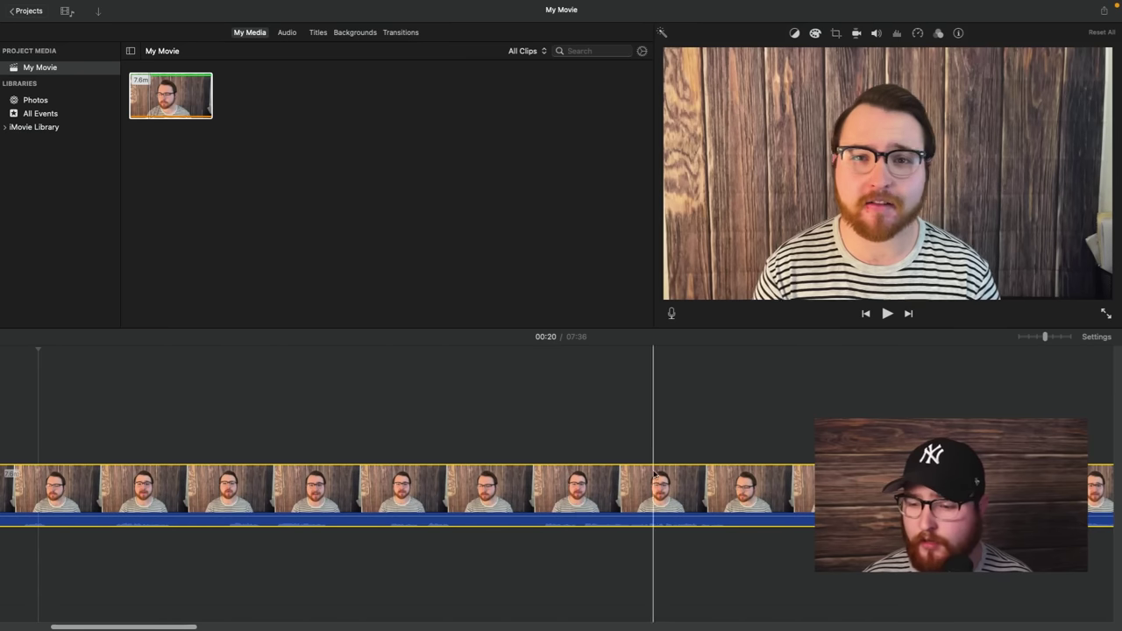
left_click(866, 313)
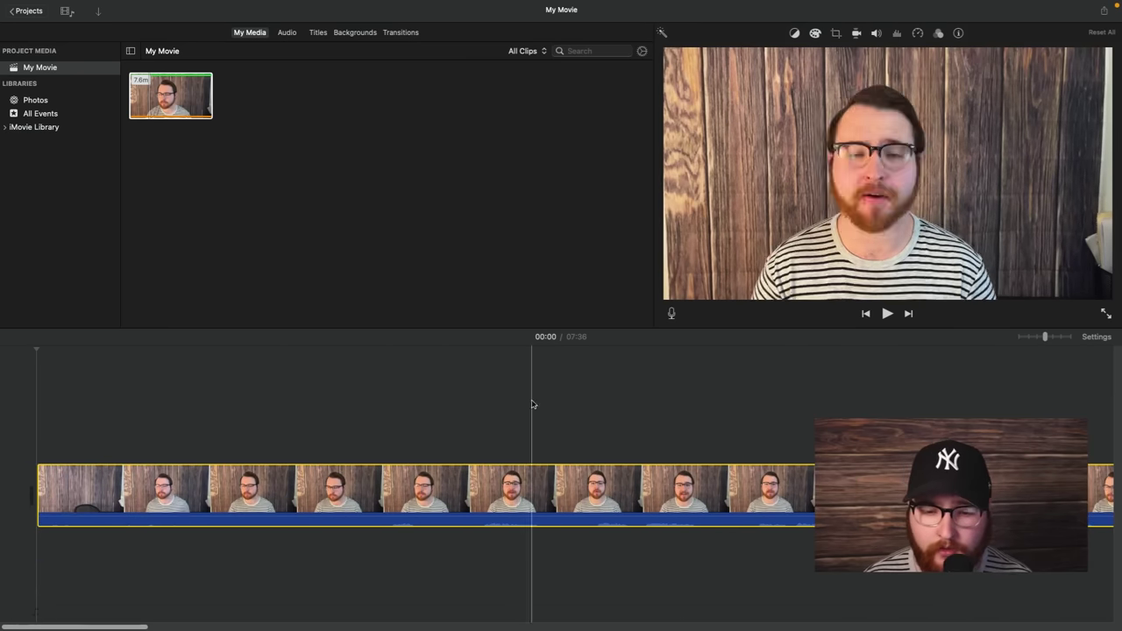
right_click(432, 504)
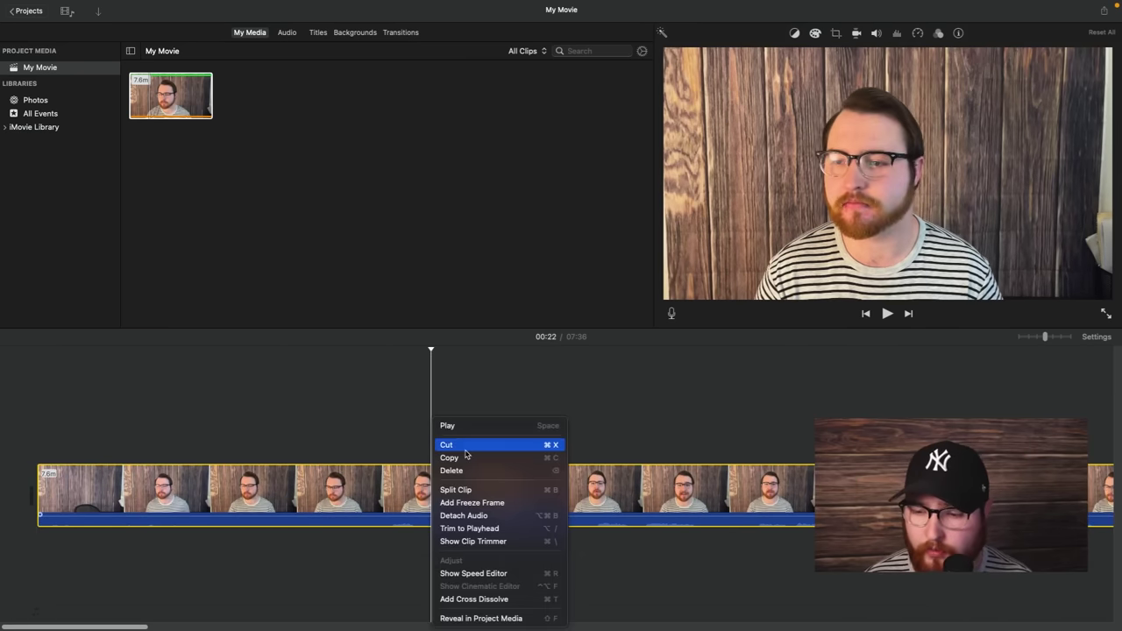
left_click(316, 425)
left_click(309, 479)
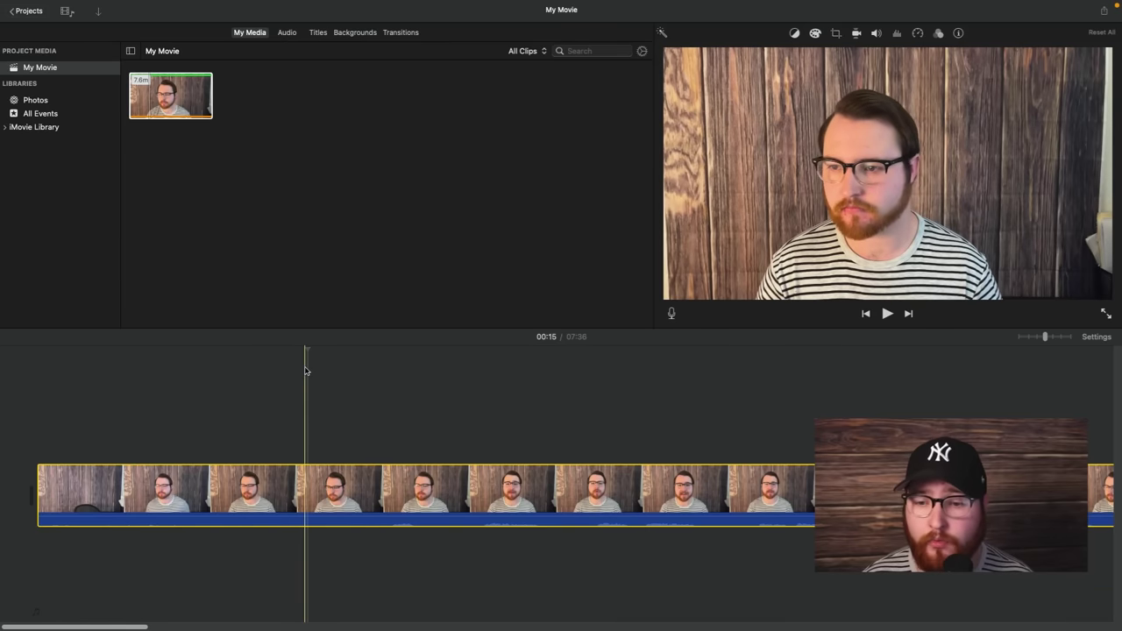
left_click(631, 384)
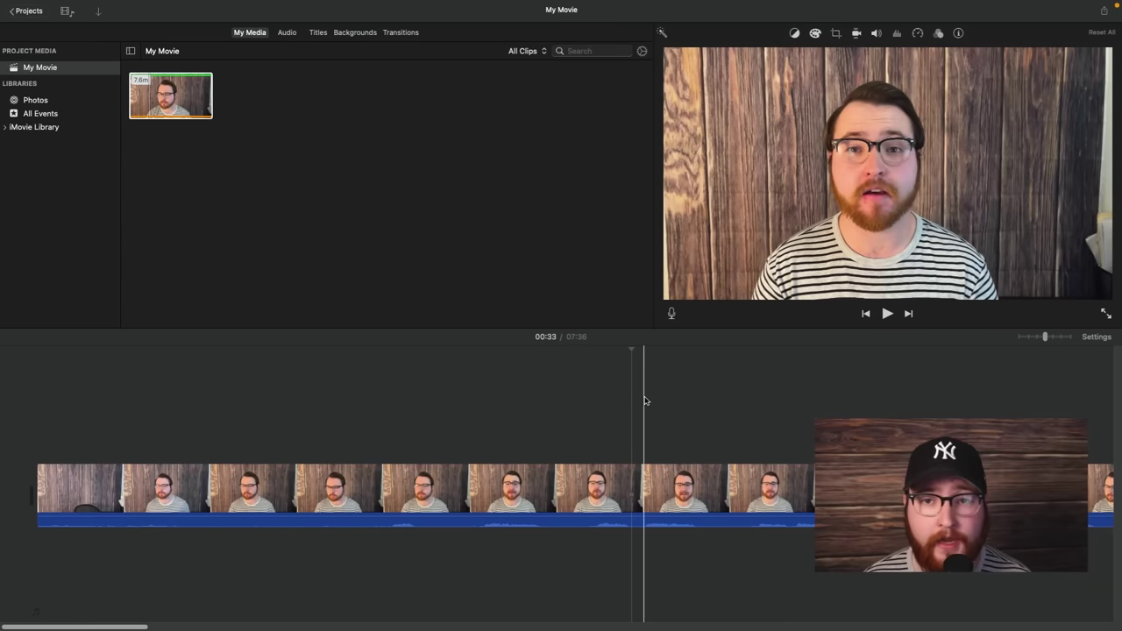
key("super+v")
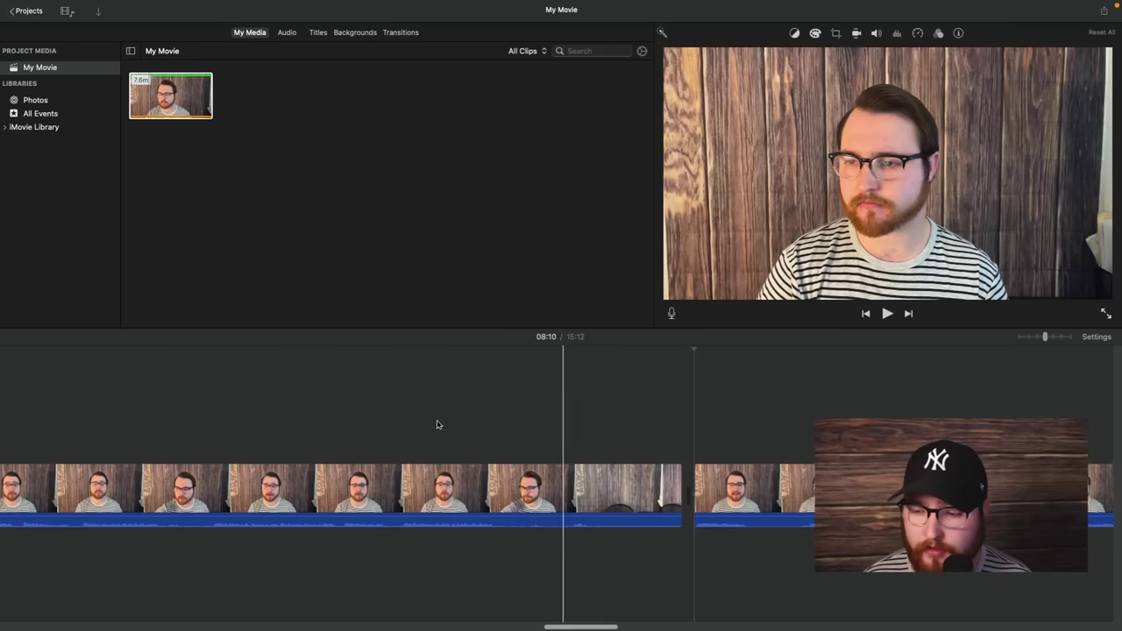
scroll(437, 424, "left", 5)
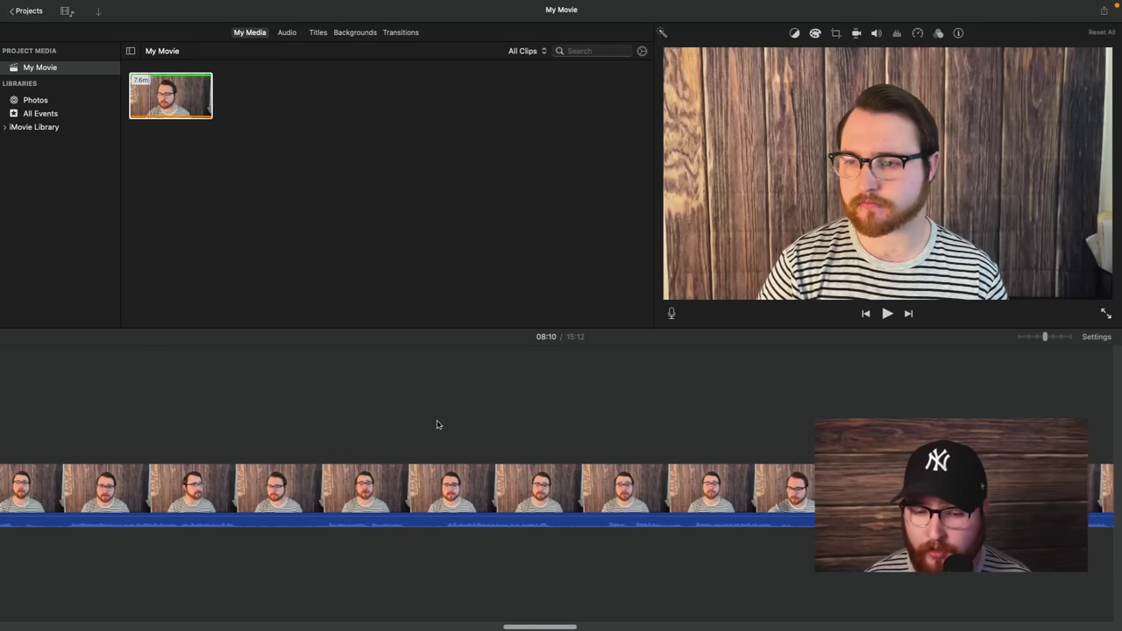
key("super+z")
right_click(302, 496)
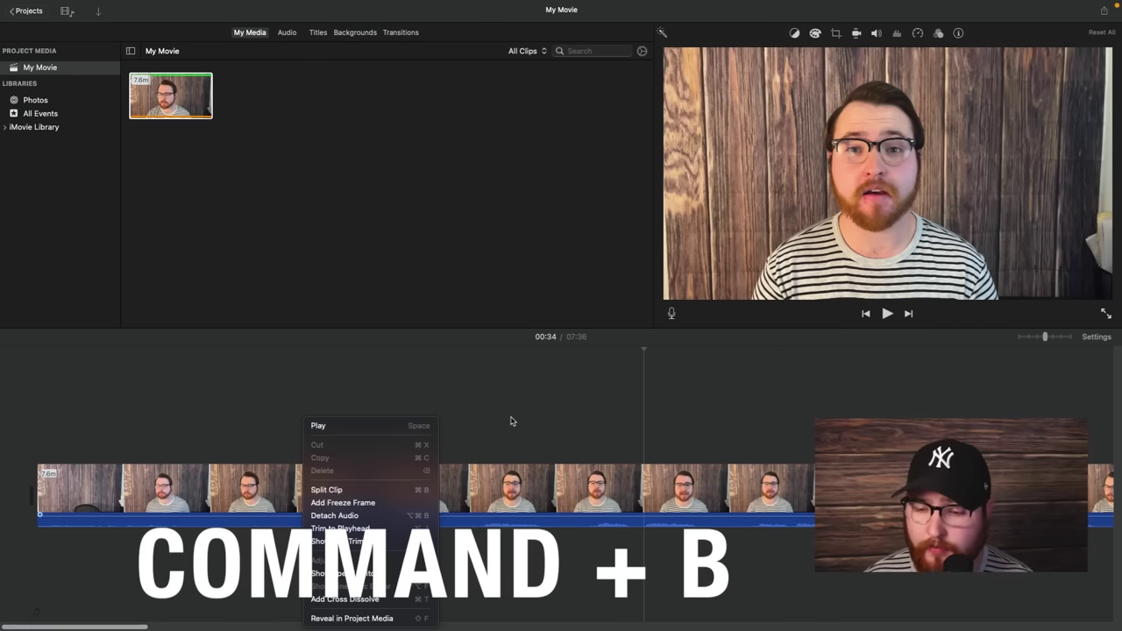
Step: Split the clip at 00:37 and about 3 seconds later, then delete the 3-second piece
left_click(555, 410)
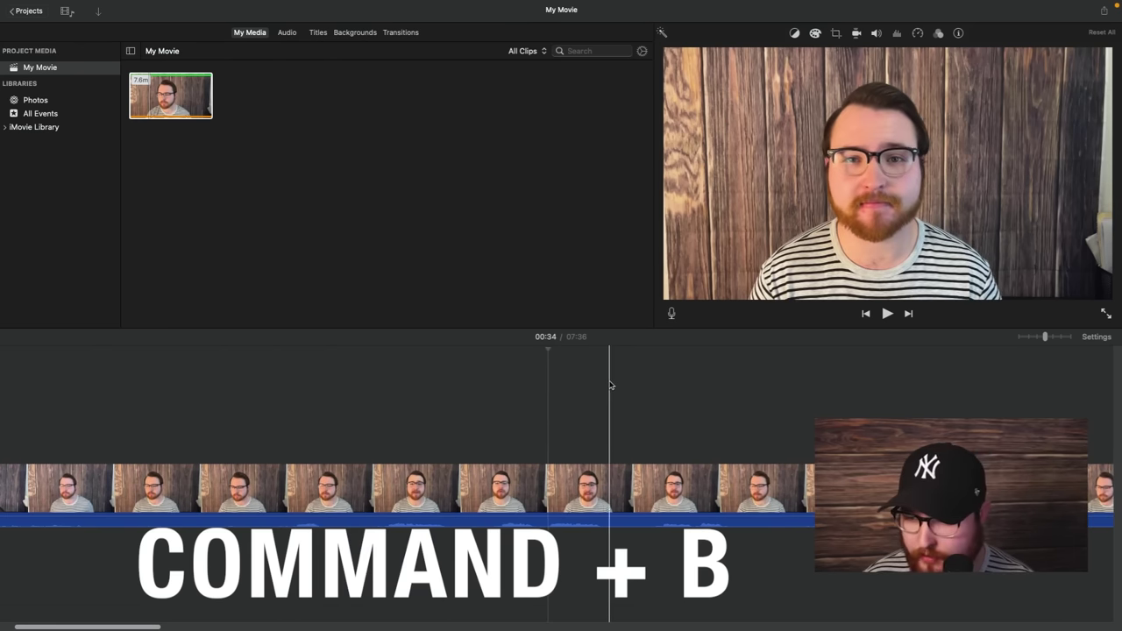
left_click(605, 412)
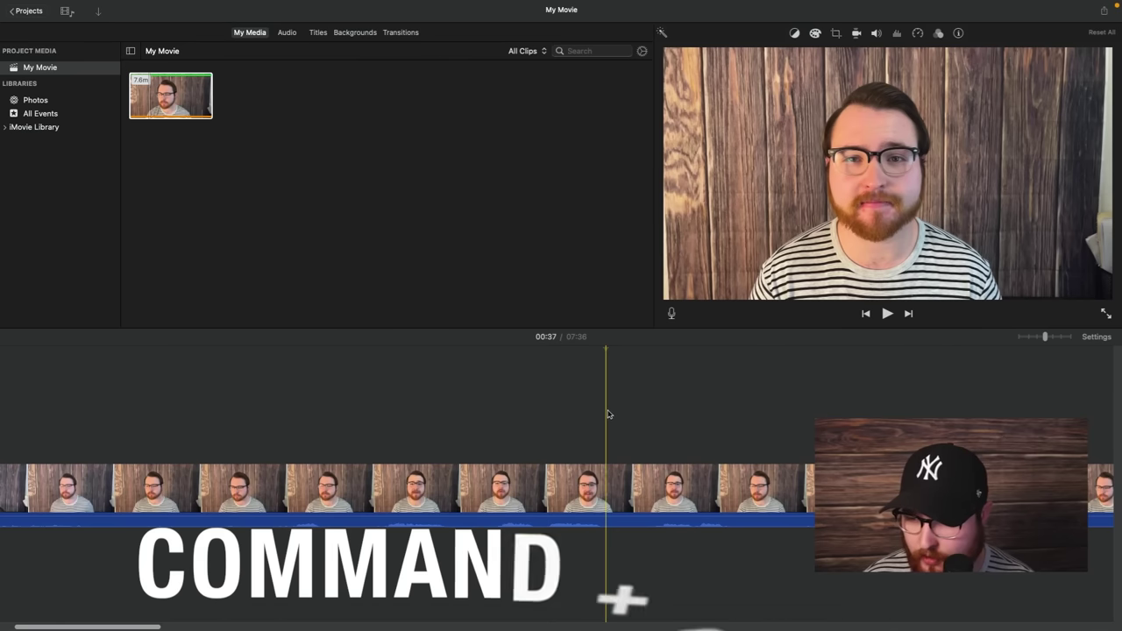
key("super+b")
left_click(594, 487)
scroll(567, 491, "right", 3)
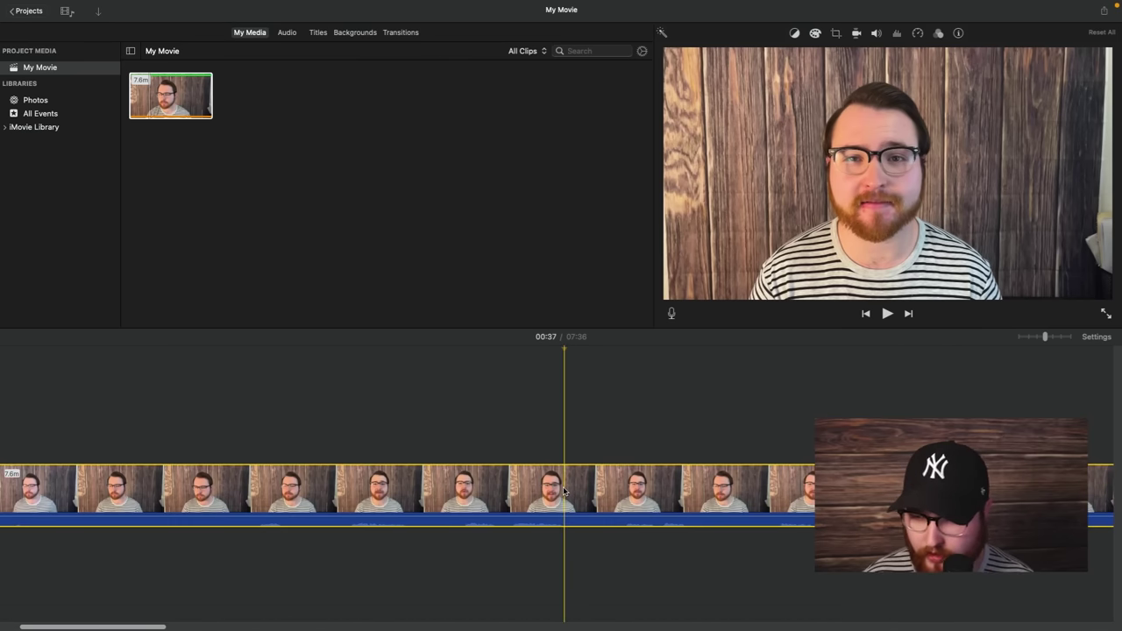
key("super+b")
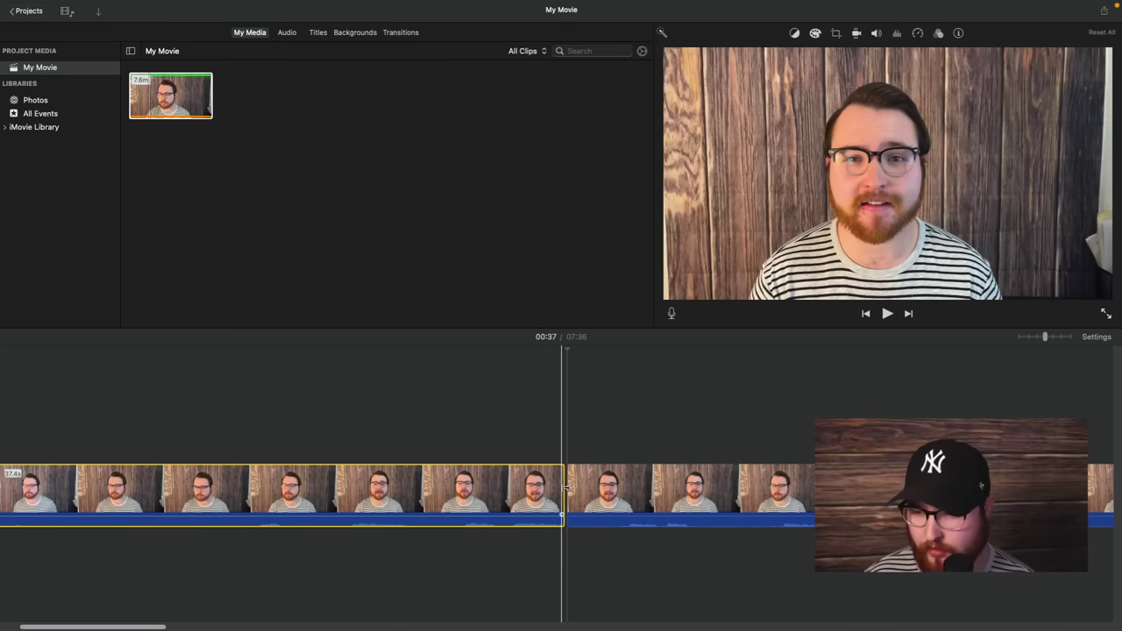
left_click(620, 487)
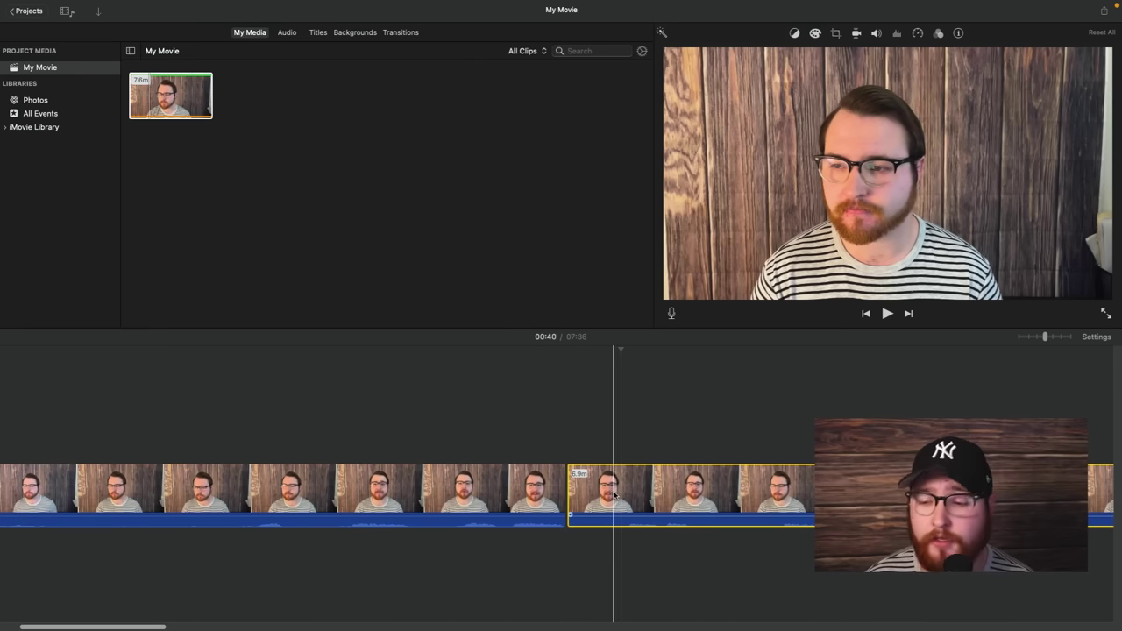
key("super+b")
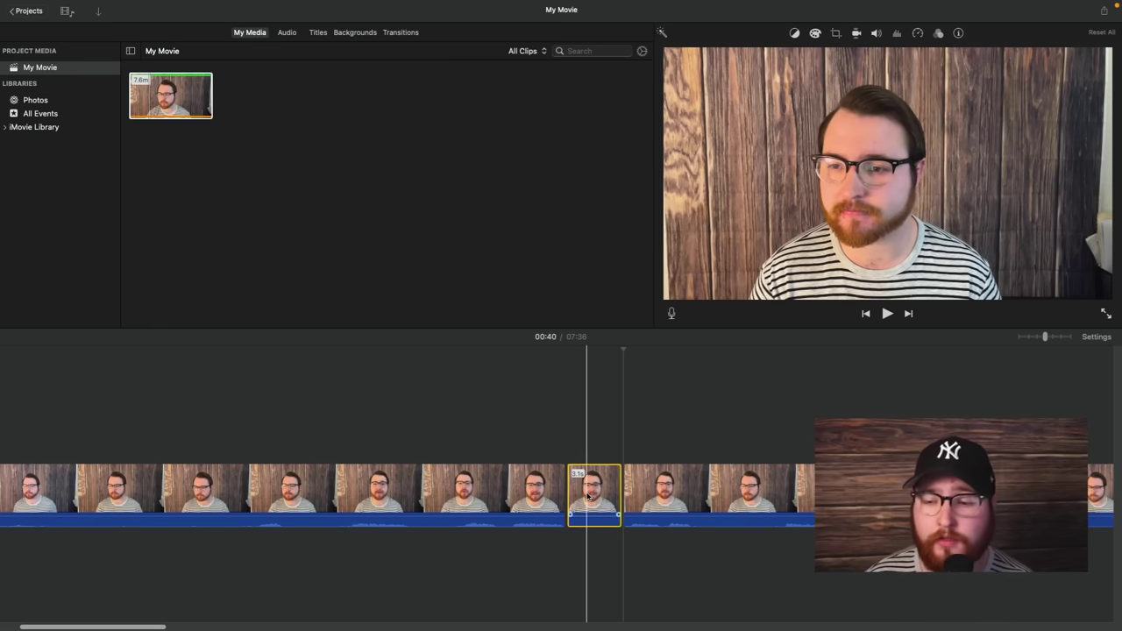
left_click(589, 495)
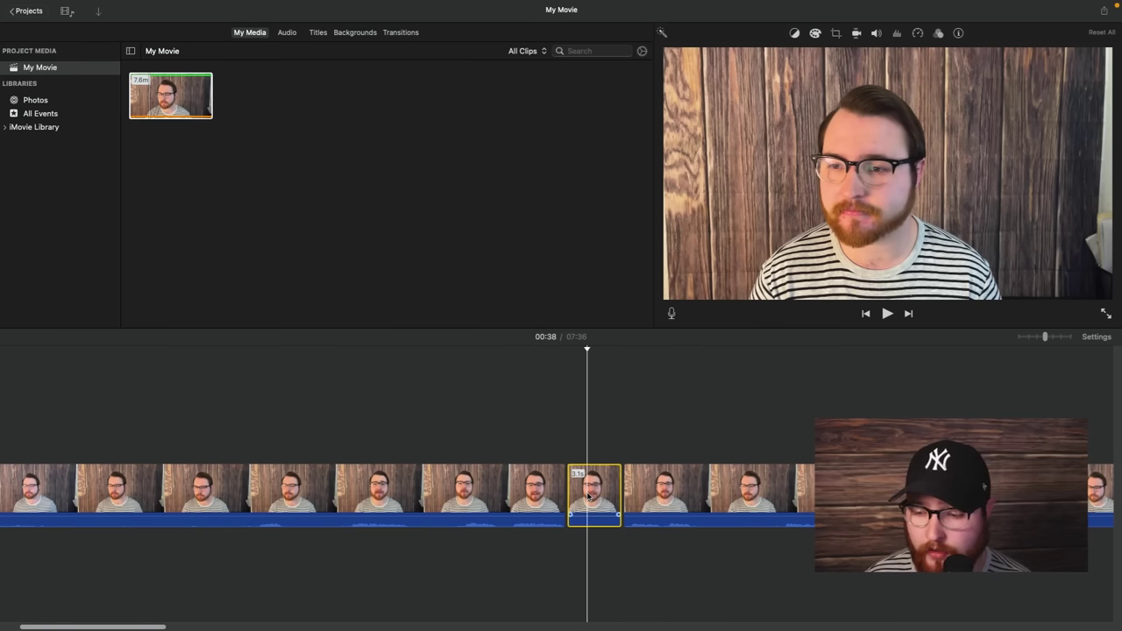
key("Delete")
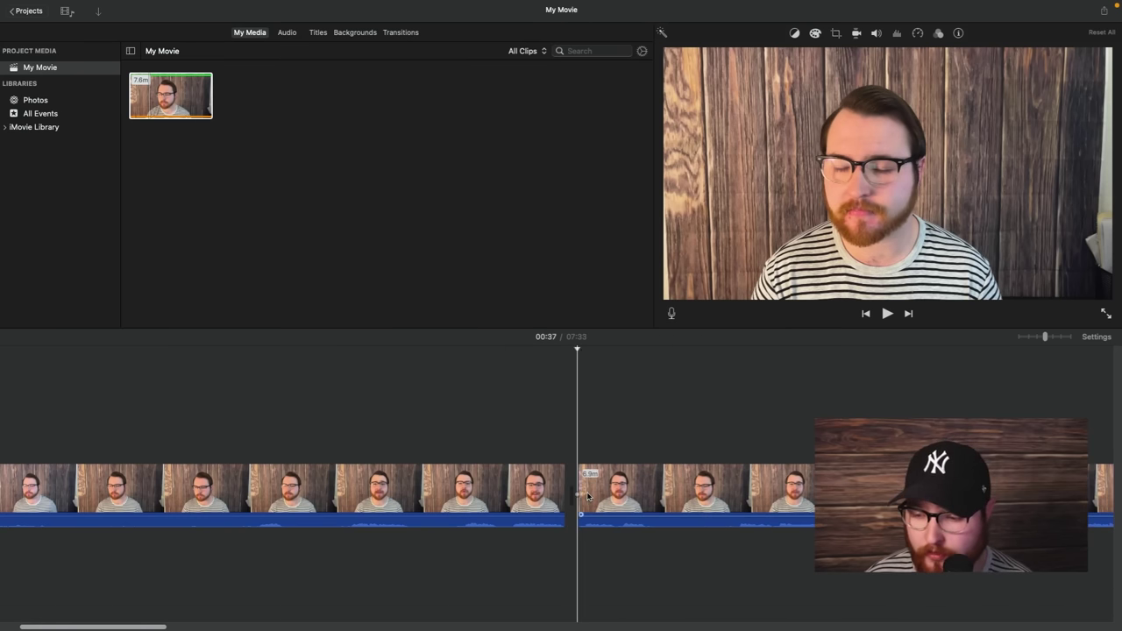
Step: Review the cut from 00:35 to 00:39, then select the clip at 04:55
left_click(534, 349)
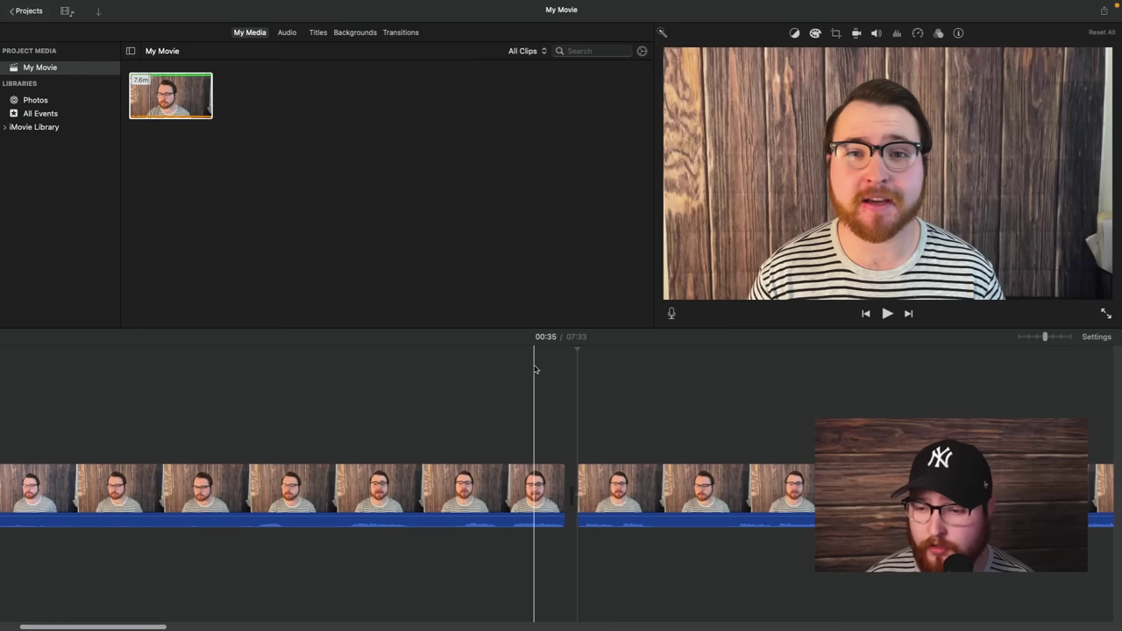
left_click(621, 377)
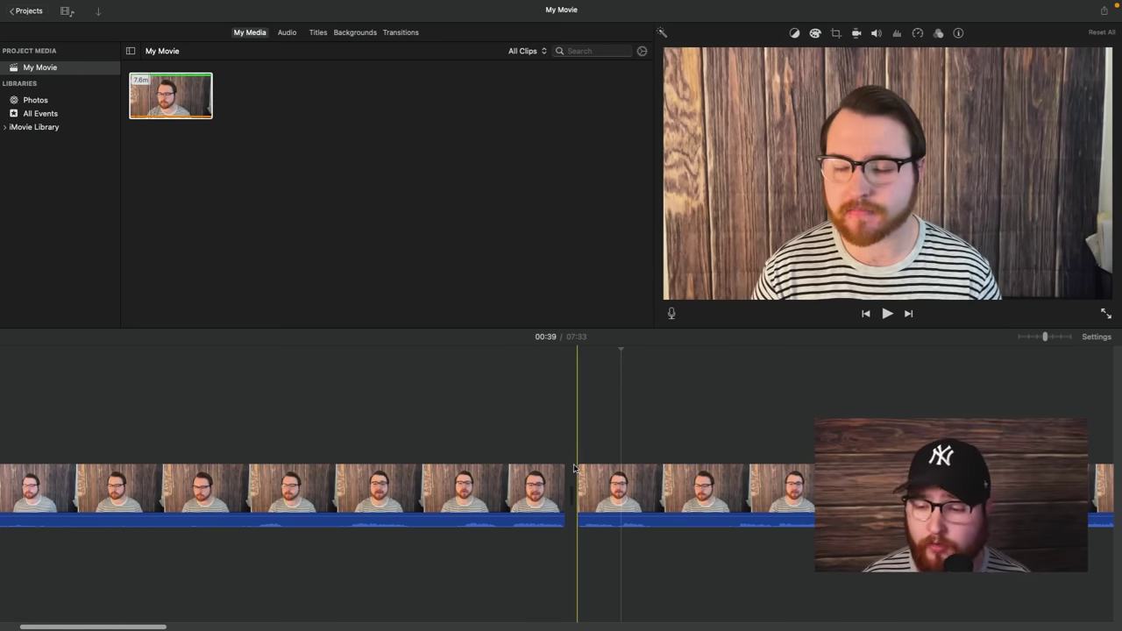
scroll(589, 457, "left", 3)
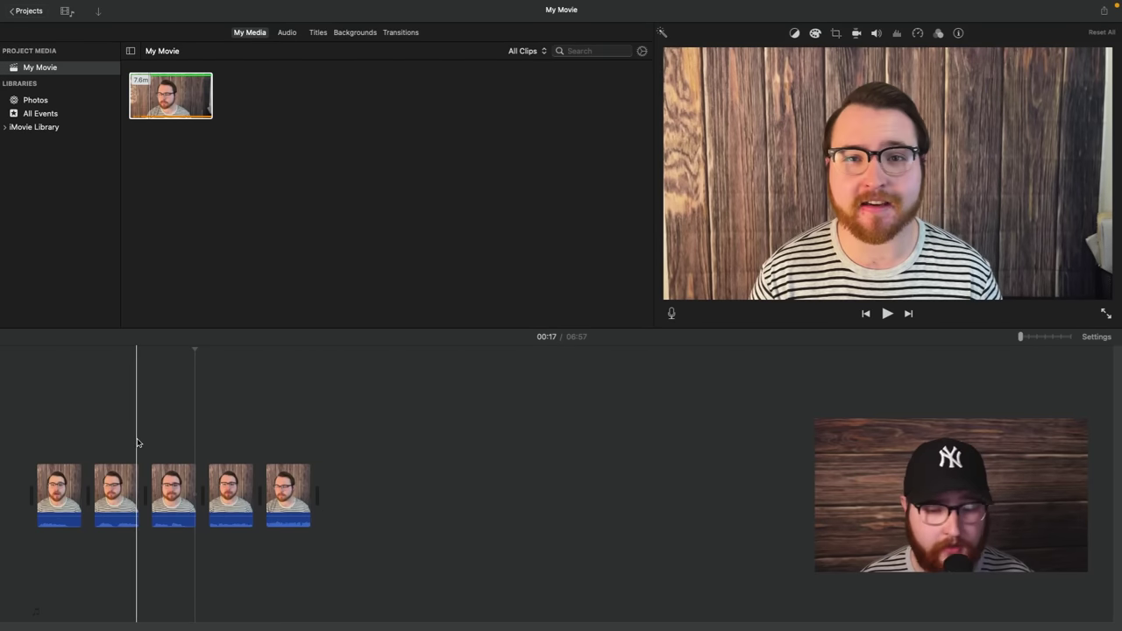
scroll(374, 445, "right", 10)
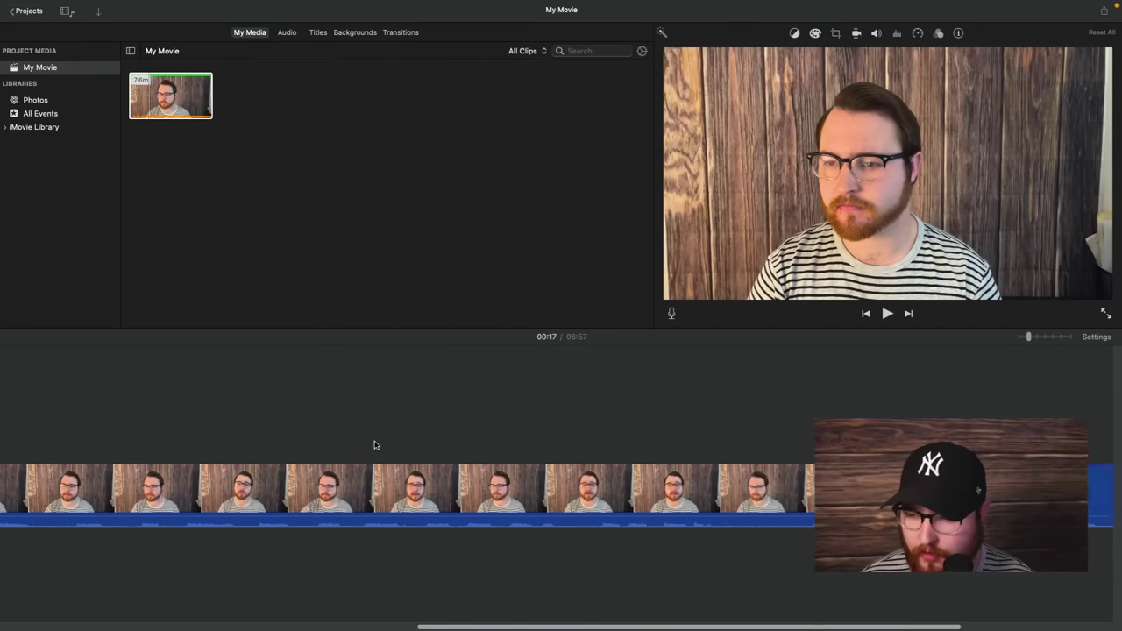
scroll(374, 445, "right", 5)
left_click(409, 474)
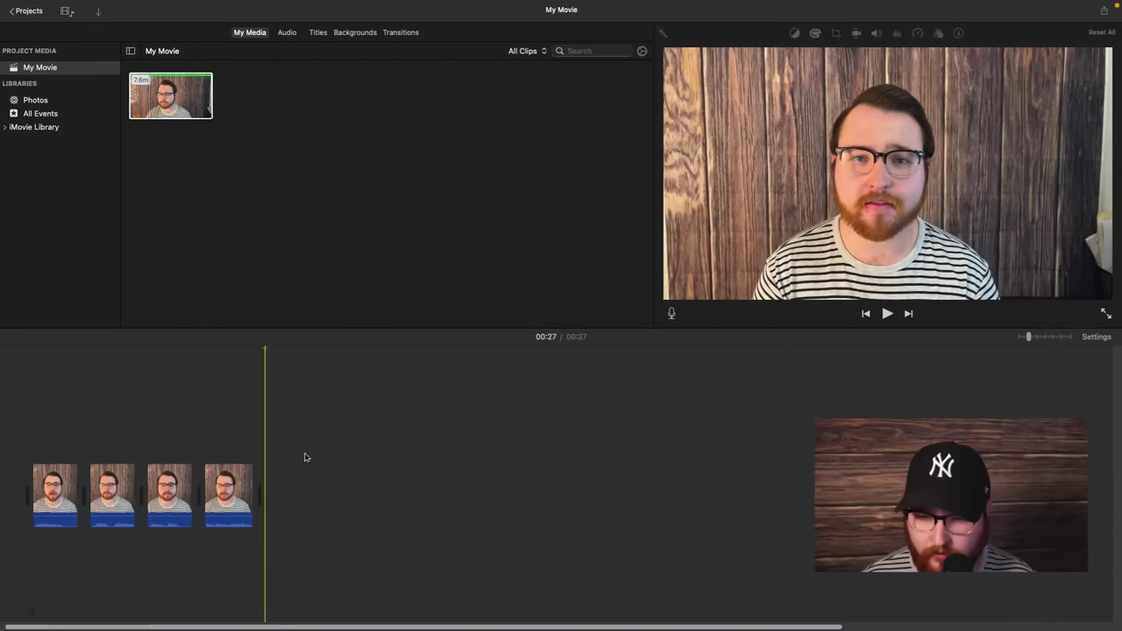
Step: Split the 48-second clip at the playhead and delete its trailing 37.2-second part
key("super+equal")
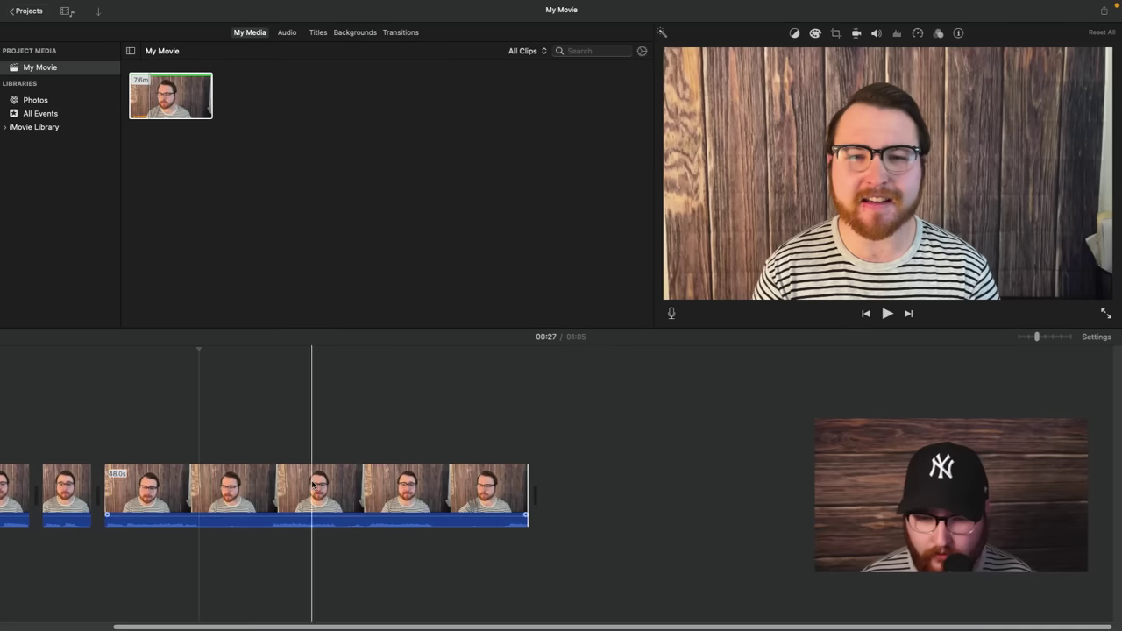
scroll(302, 485, "left", 5)
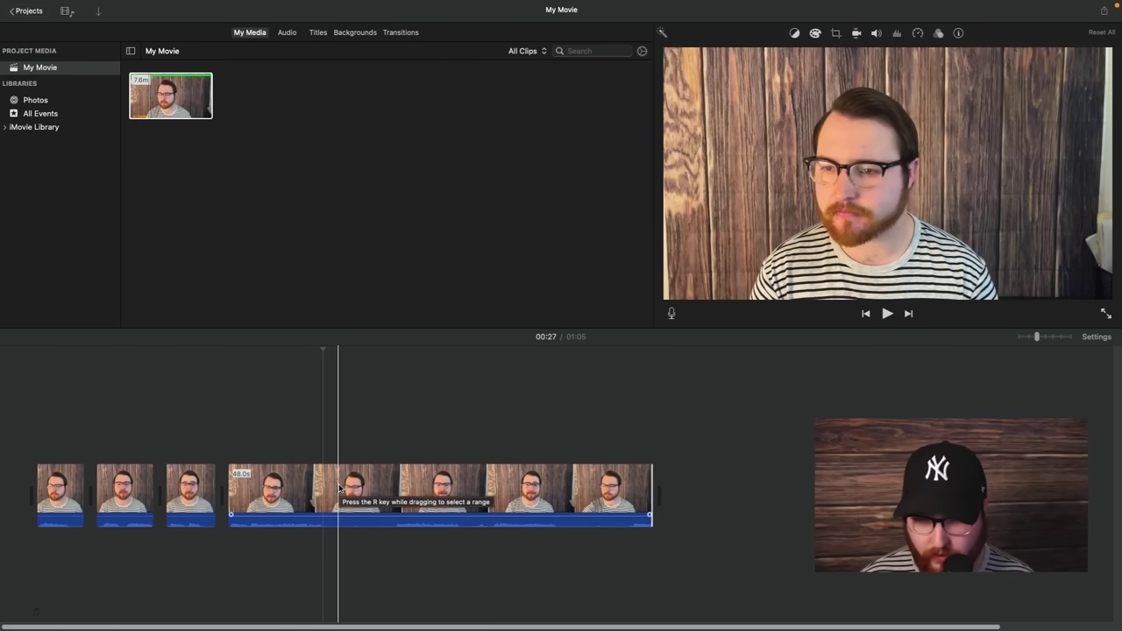
left_click(322, 483)
key("super+b")
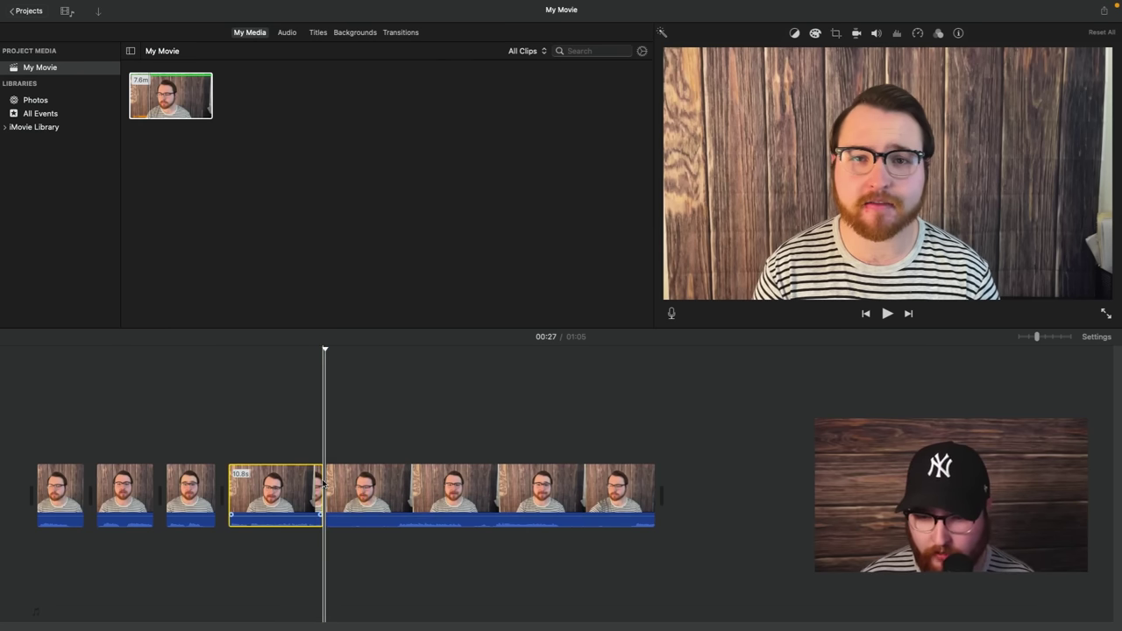
left_click(353, 479)
key("Delete")
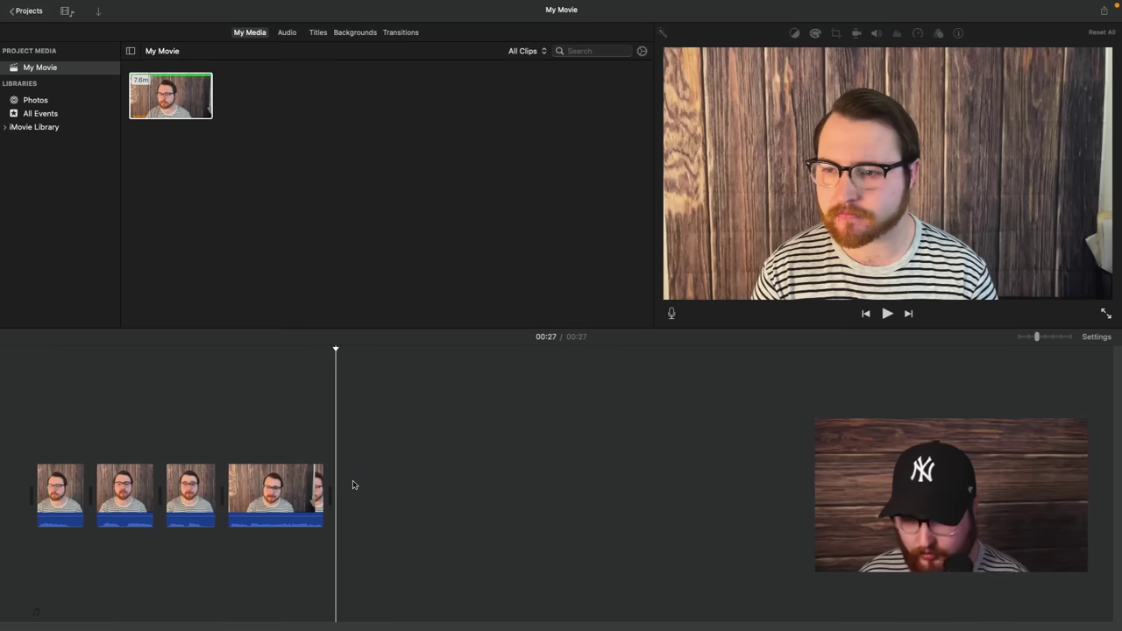
scroll(186, 474, "up", 3)
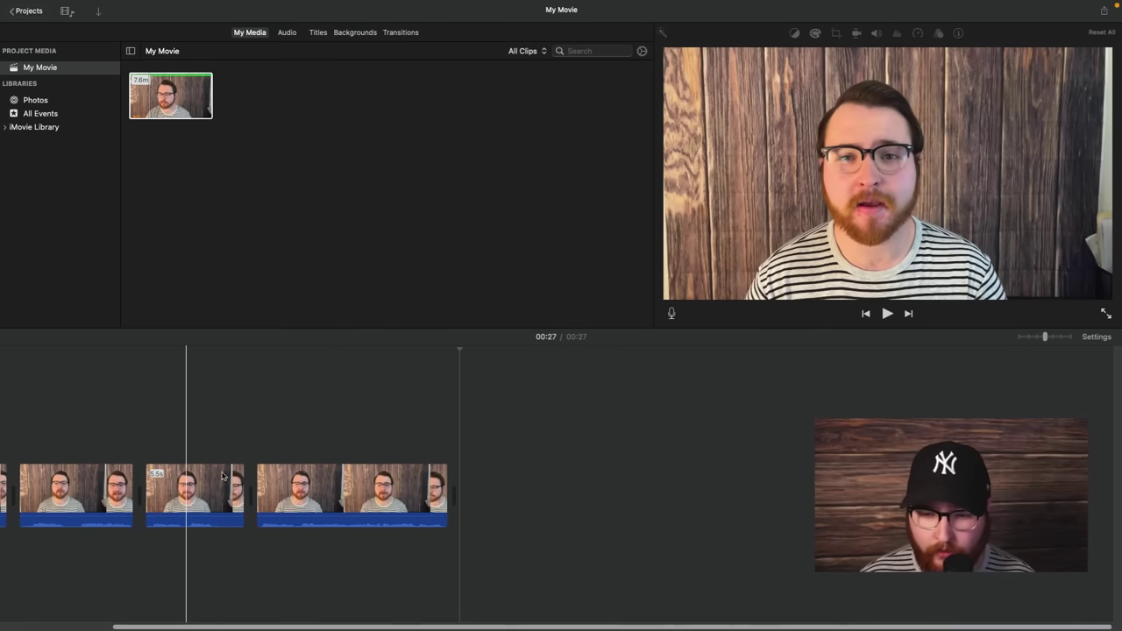
scroll(263, 477, "left", 3)
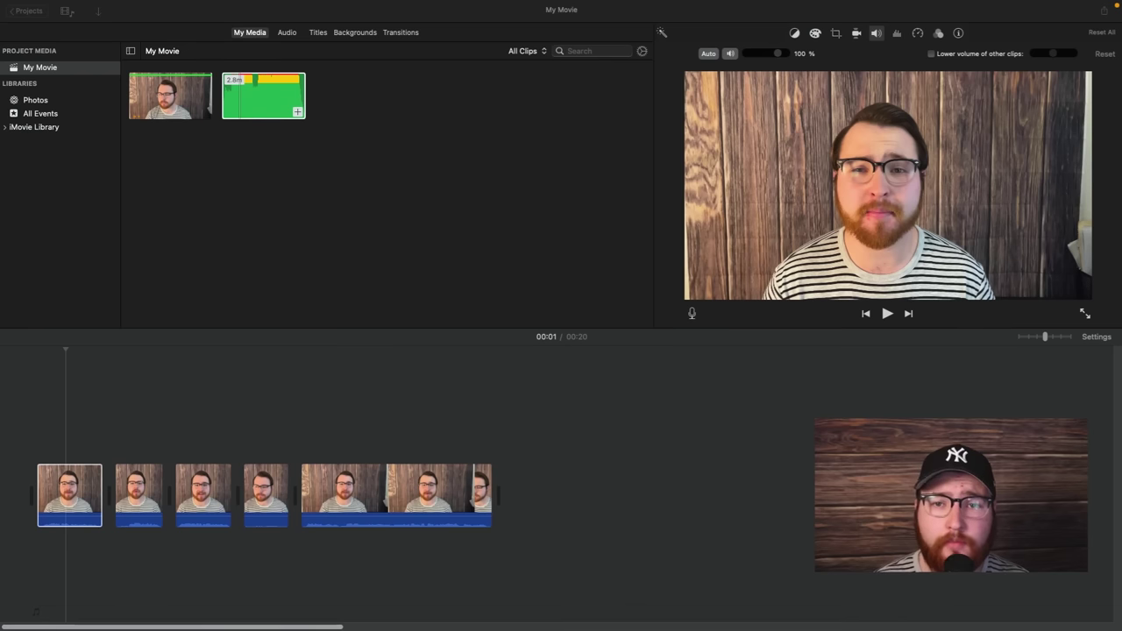
Step: Adjust the first clip's volume, ending at 158%
left_click(88, 497)
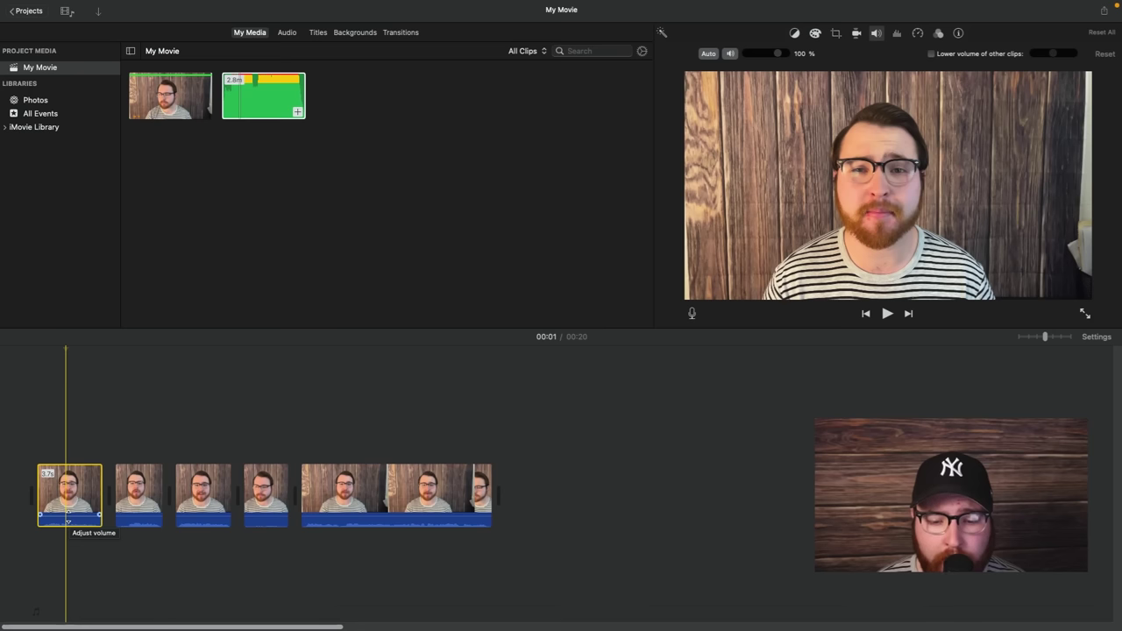
left_click_drag(68, 520, 69, 517)
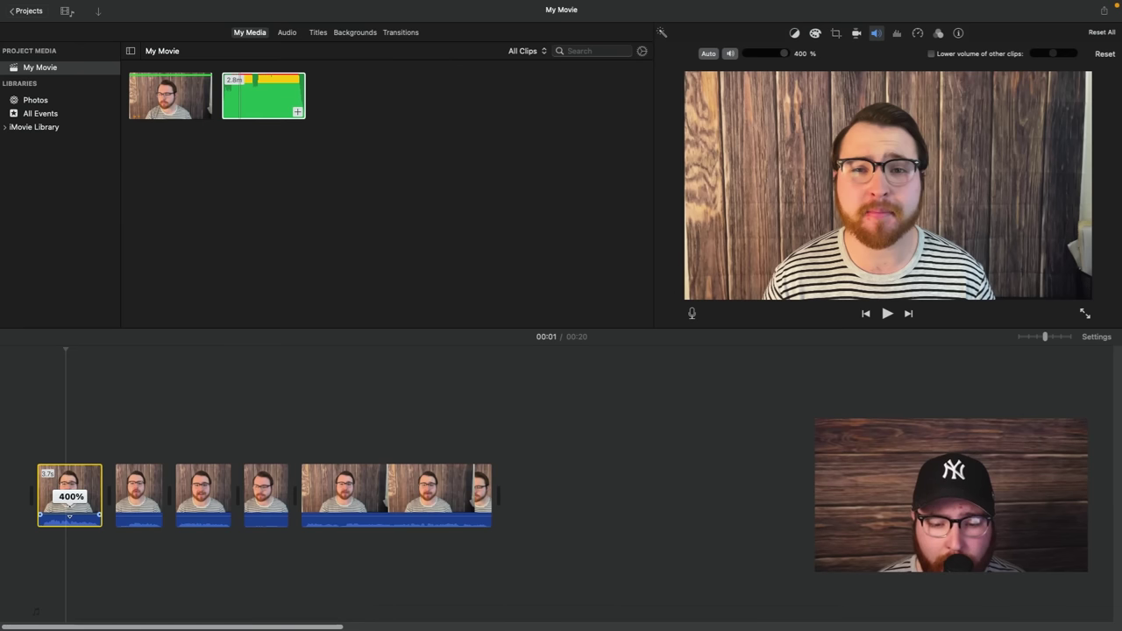
left_click_drag(69, 517, 70, 521)
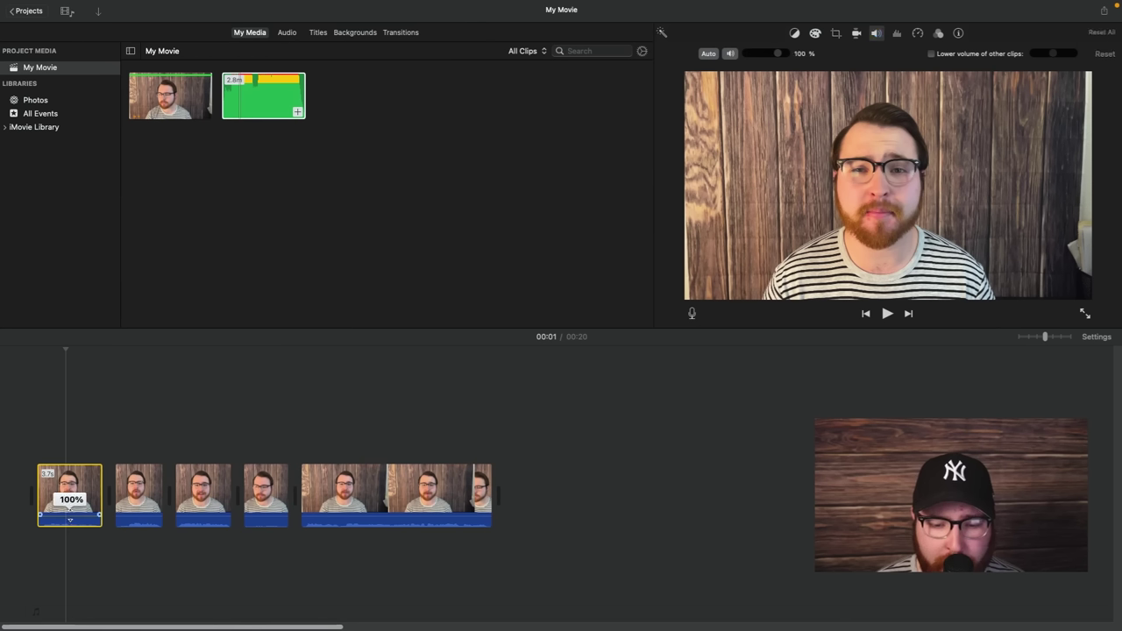
left_click_drag(70, 520, 70, 518)
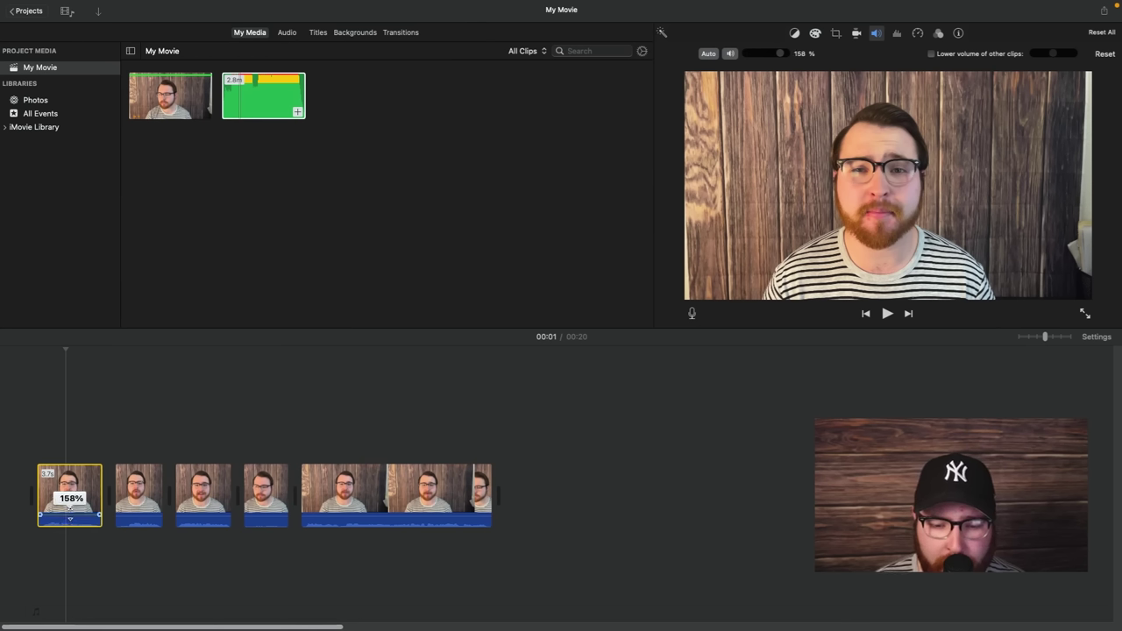
Step: Set the second clip to 89% and the third to 282%, then check the other clips' volumes
left_click(130, 519)
left_click_drag(136, 519, 136, 520)
left_click(181, 519)
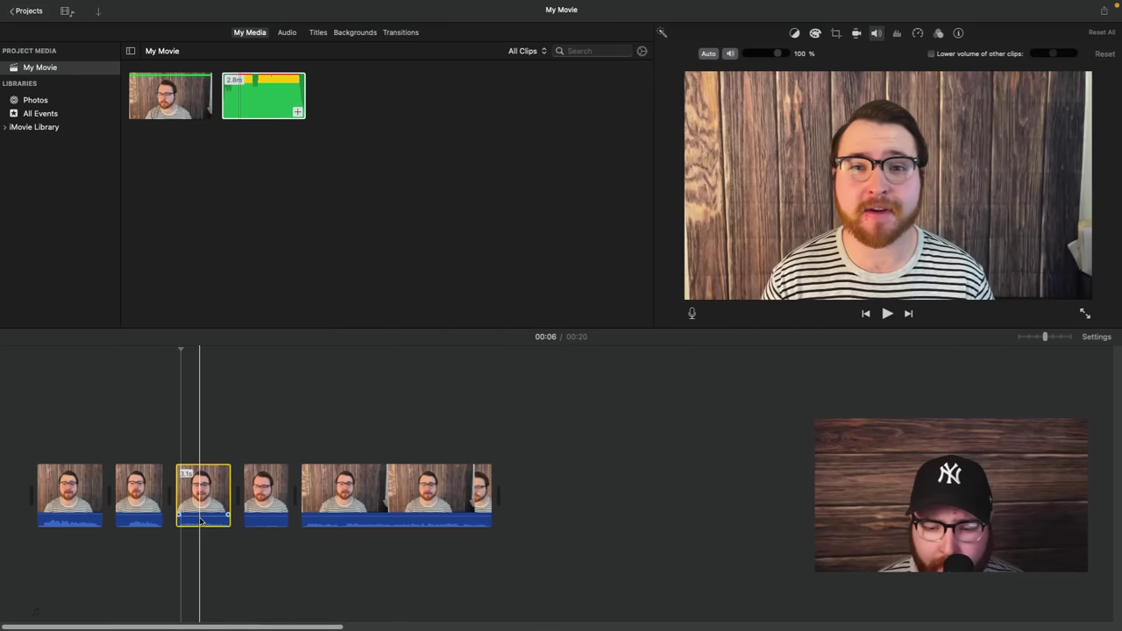
left_click_drag(200, 519, 260, 506)
left_click(258, 519)
mouse_move(343, 521)
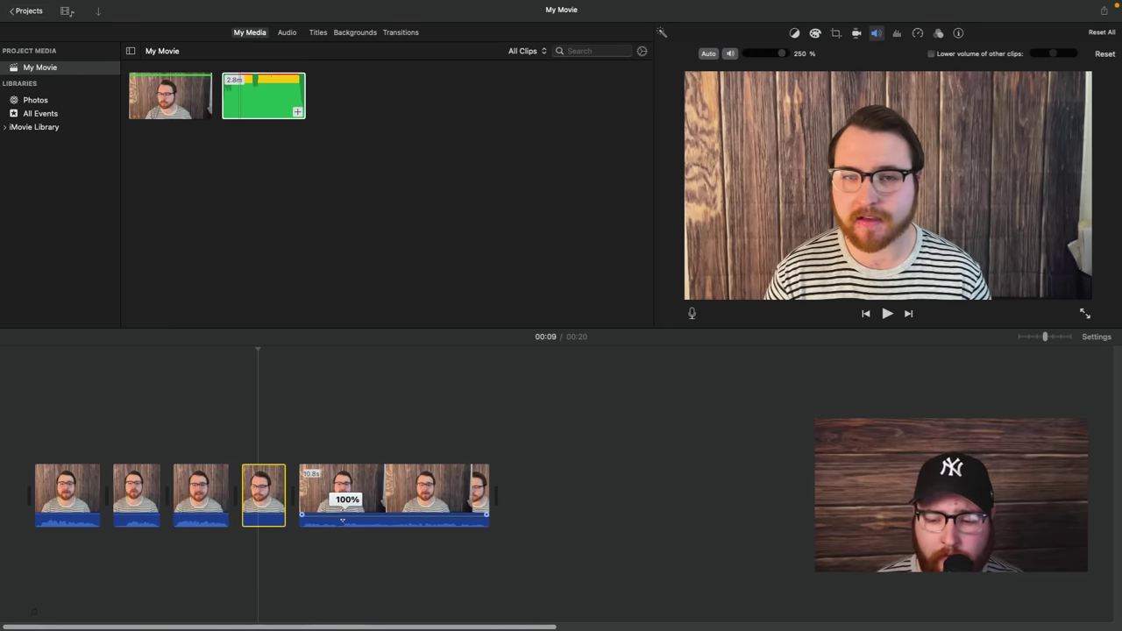
left_click(358, 517)
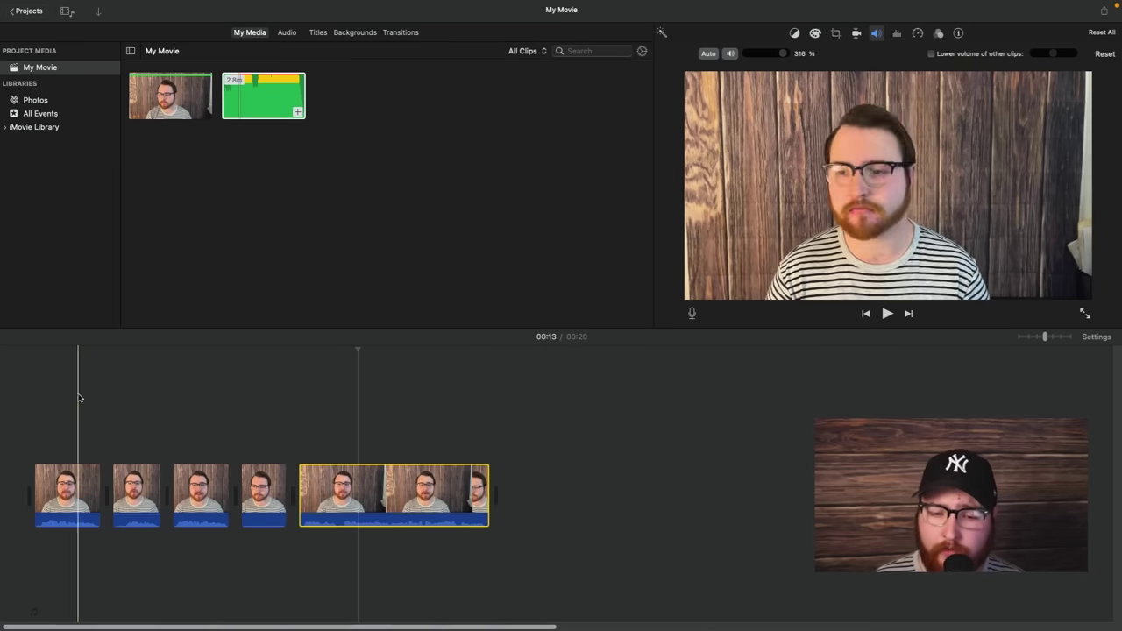
left_click(55, 493)
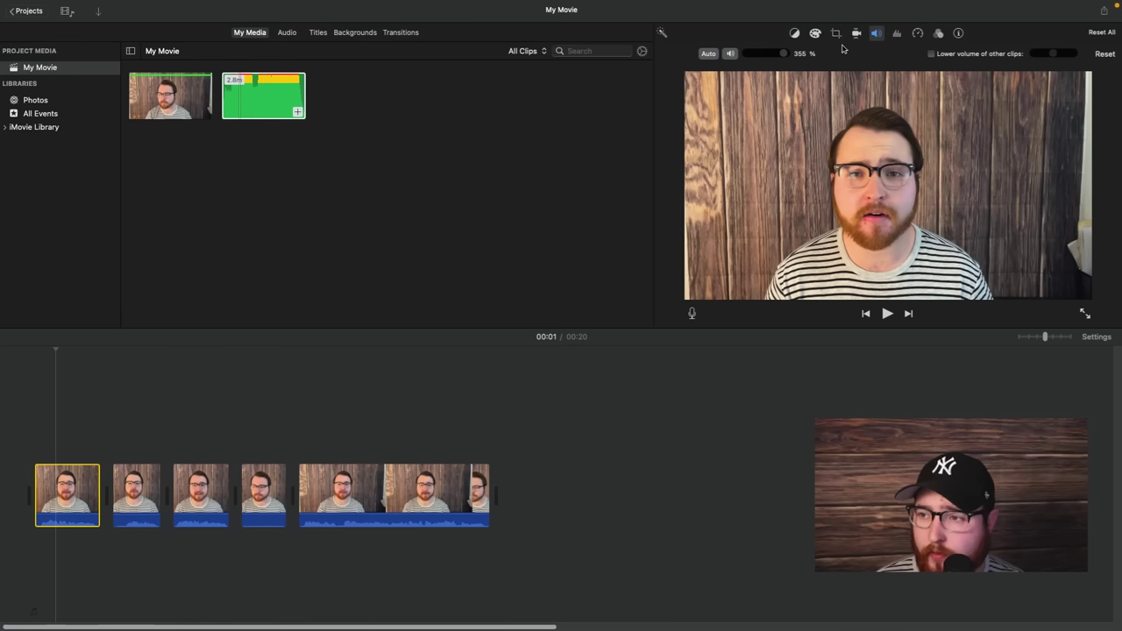
Step: Readjust the first clip's volume to about 300% and deselect it
mouse_move(784, 55)
left_mouse_down()
mouse_move(745, 55)
mouse_move(791, 55)
left_mouse_up()
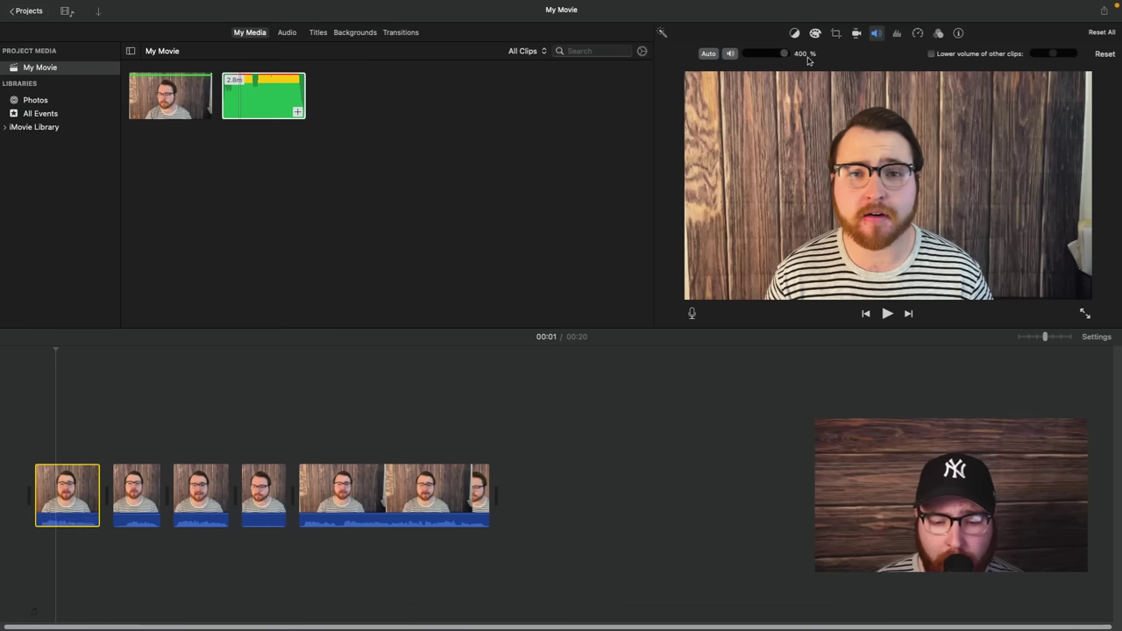
mouse_move(783, 54)
left_mouse_down()
mouse_move(729, 58)
mouse_move(783, 60)
left_mouse_up()
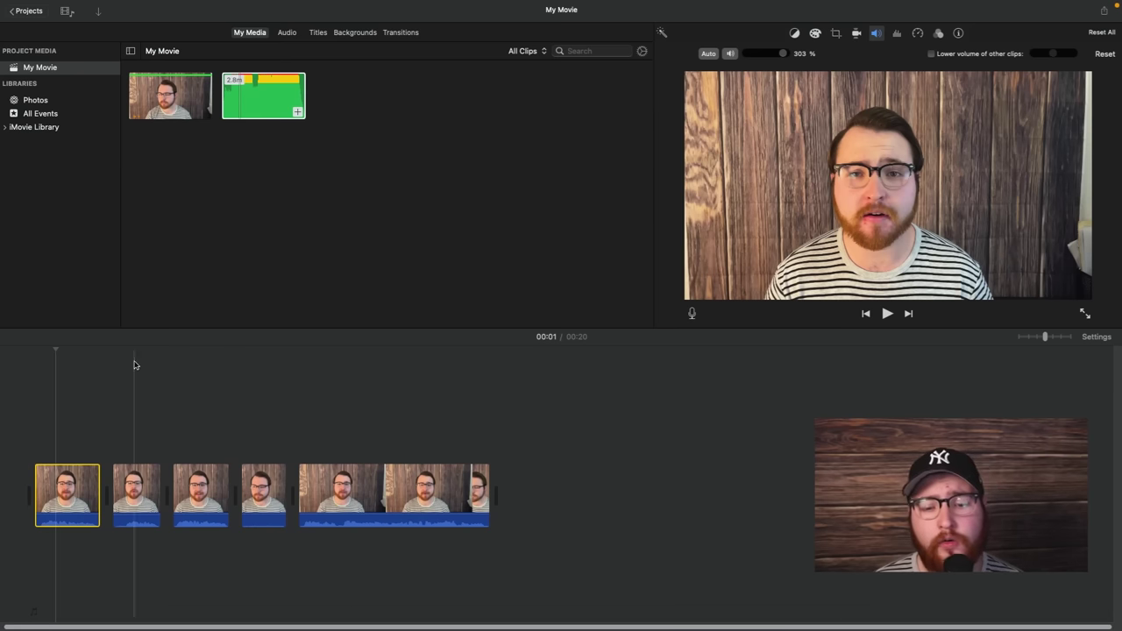
left_click(64, 412)
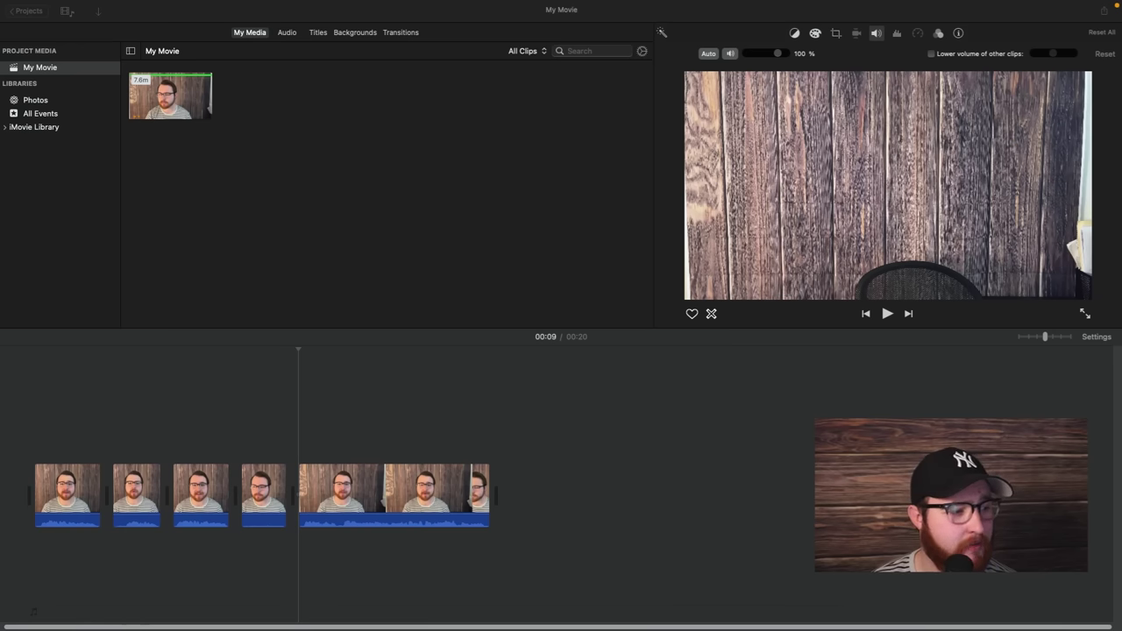
Step: Leave full screen, open the Background Music folder in Finder's Audio window, and return to iMovie
key("ctrl+super+f")
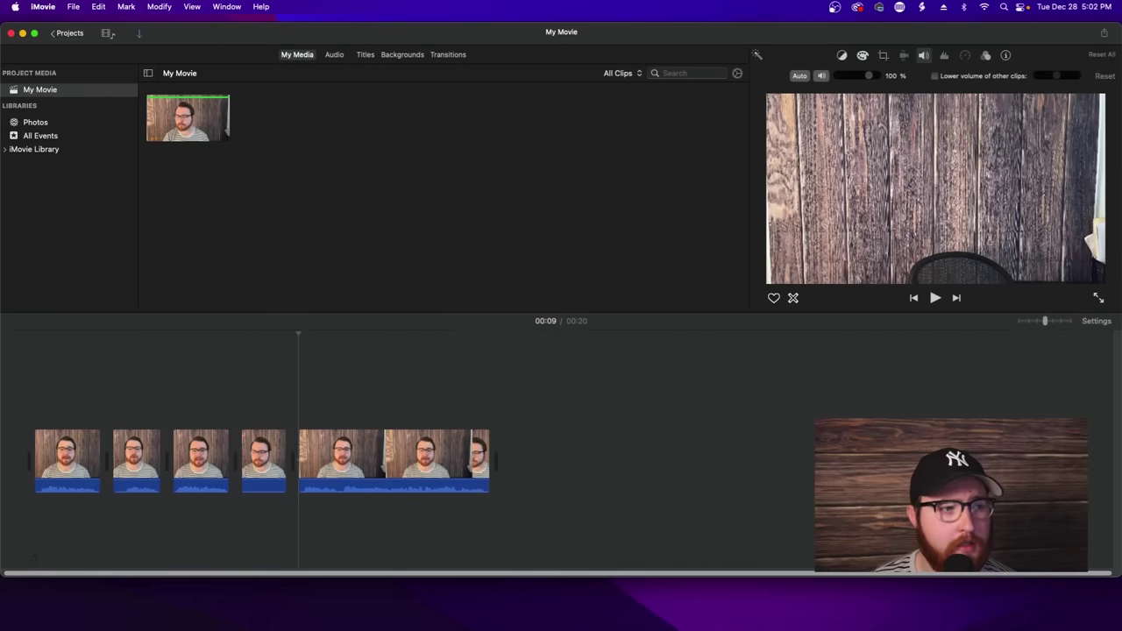
key("super+Tab")
left_click_drag(364, 213, 747, 192)
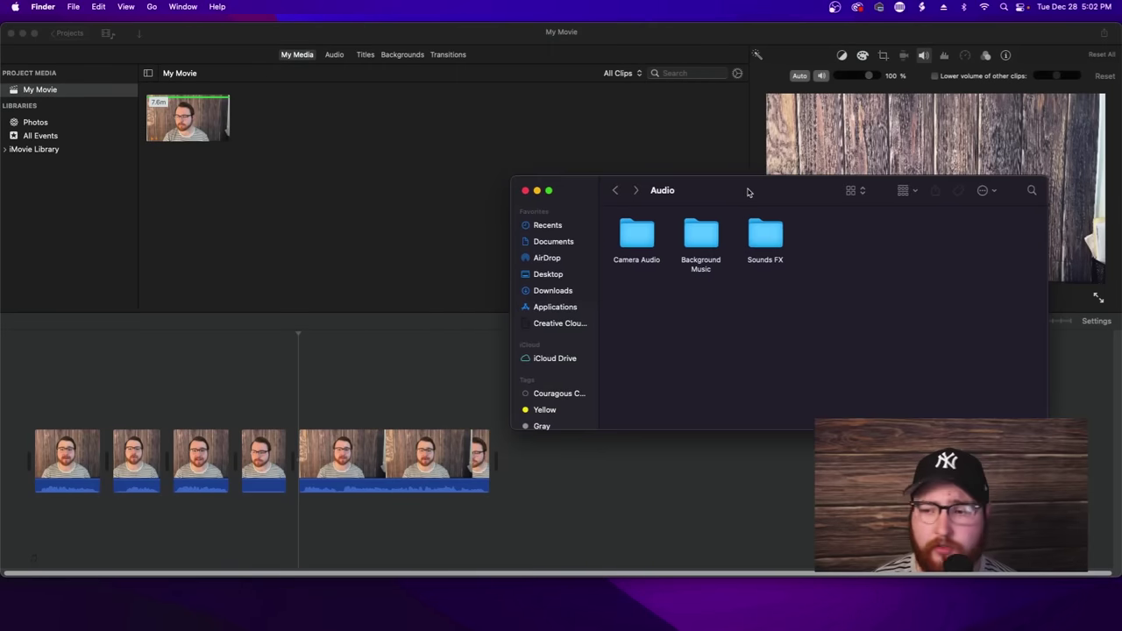
double_click(703, 240)
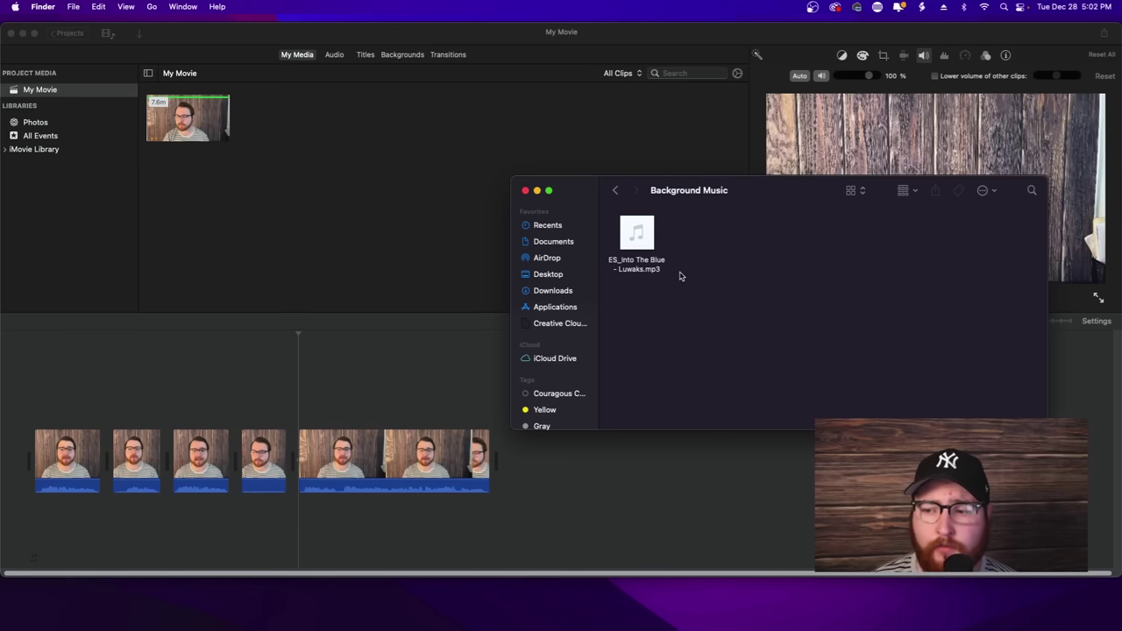
left_click(359, 179)
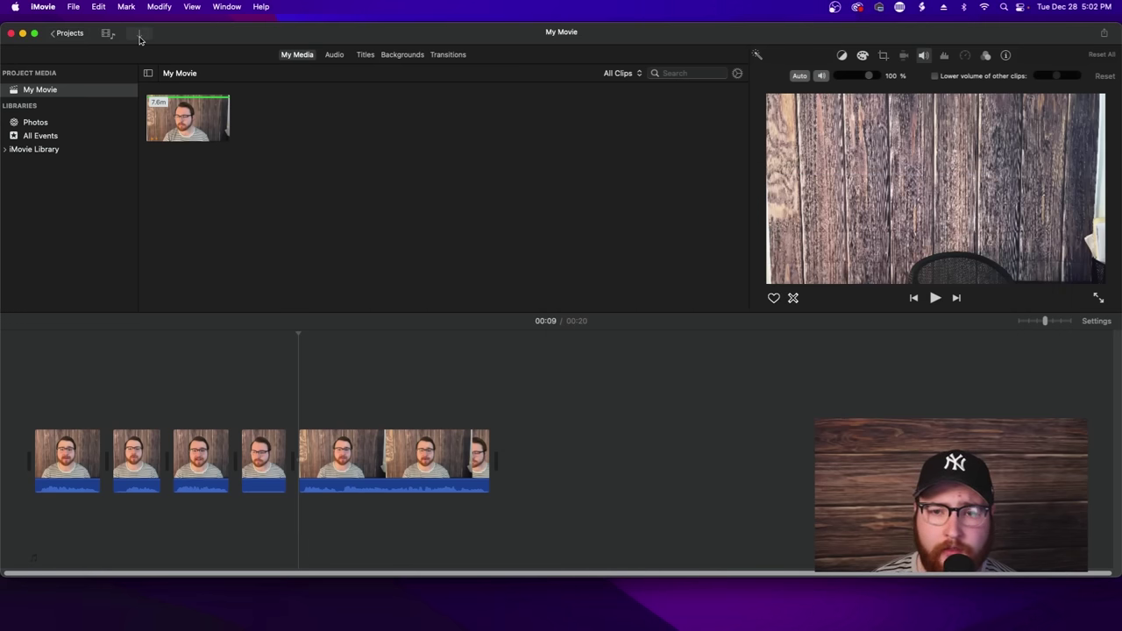
Step: Import ES_Into The Blue - Luwaks.mp3 from Background Music into the project media
left_click(140, 37)
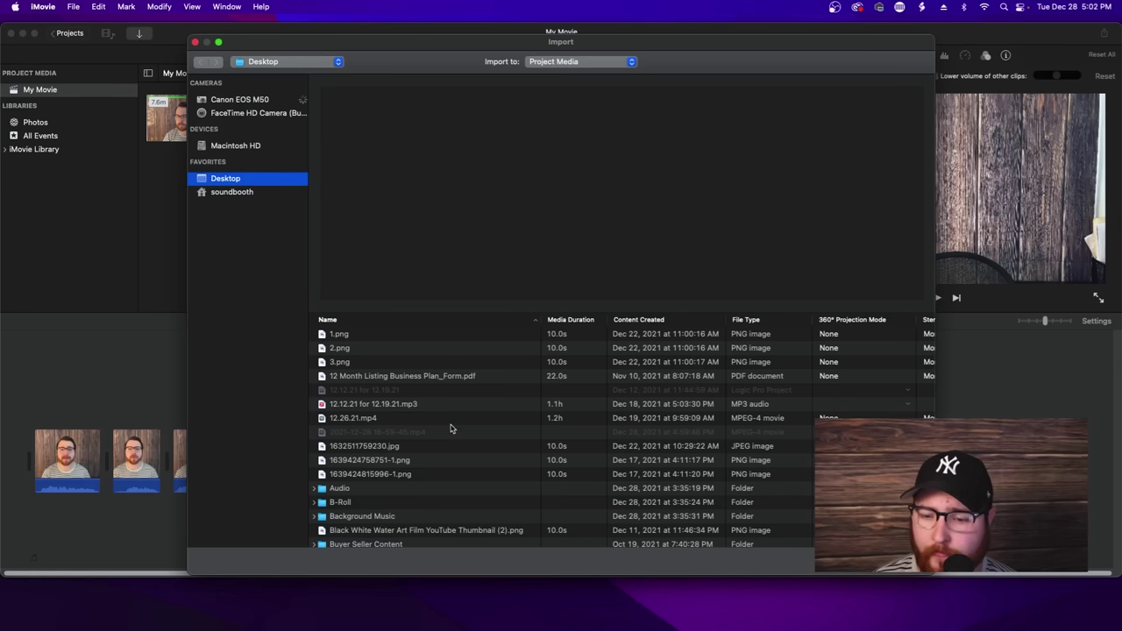
scroll(451, 412, "down", 15)
scroll(450, 434, "down", 10)
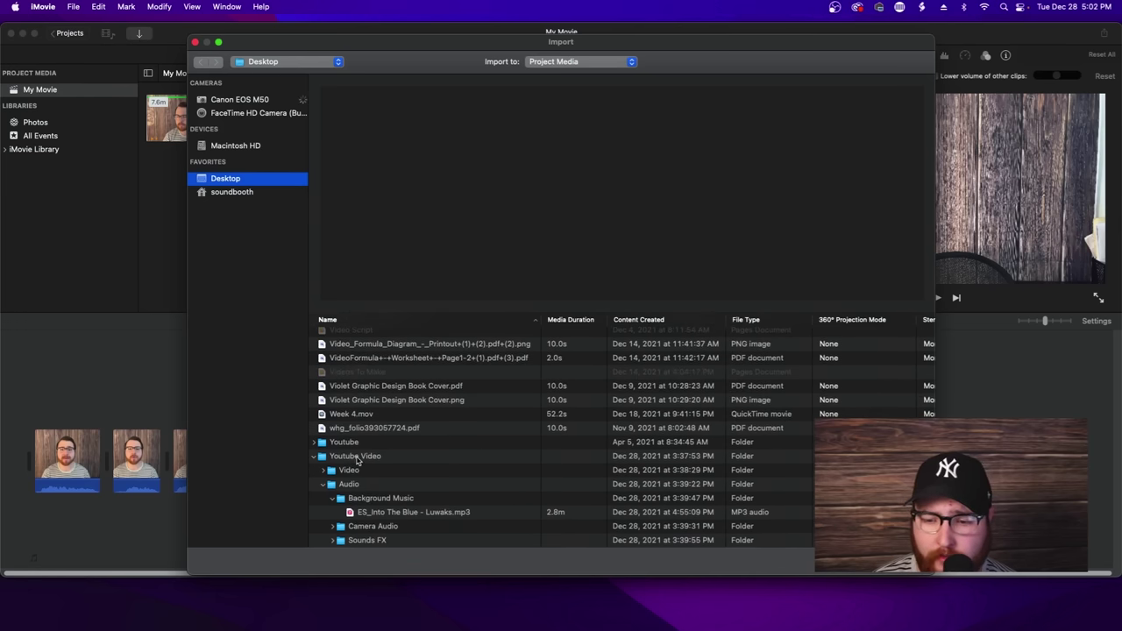
left_click(384, 517)
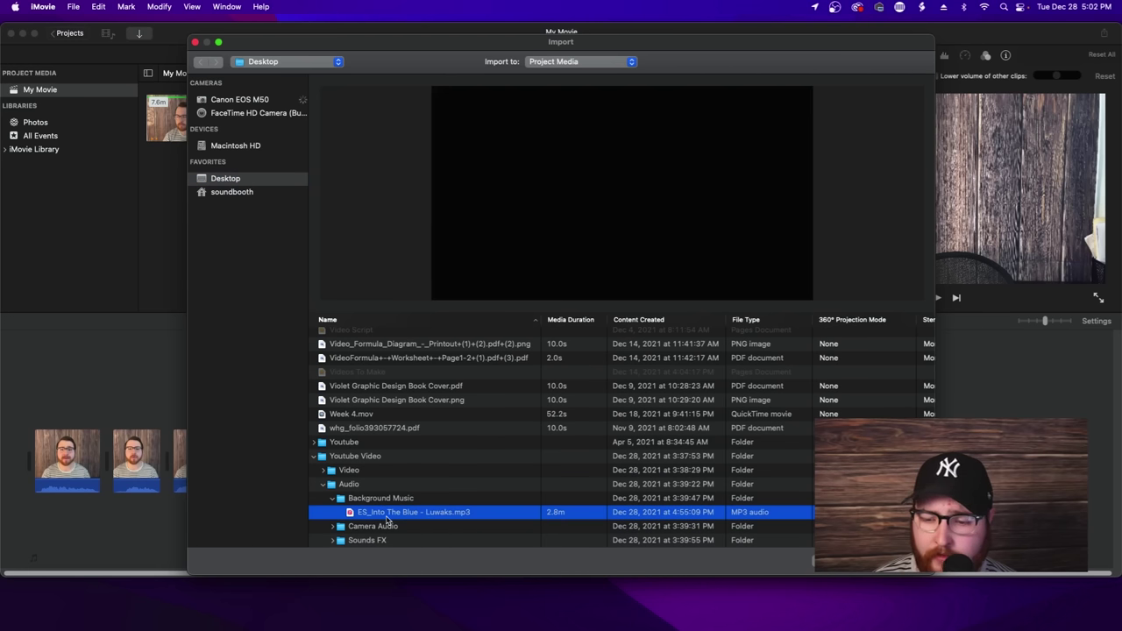
left_click(894, 560)
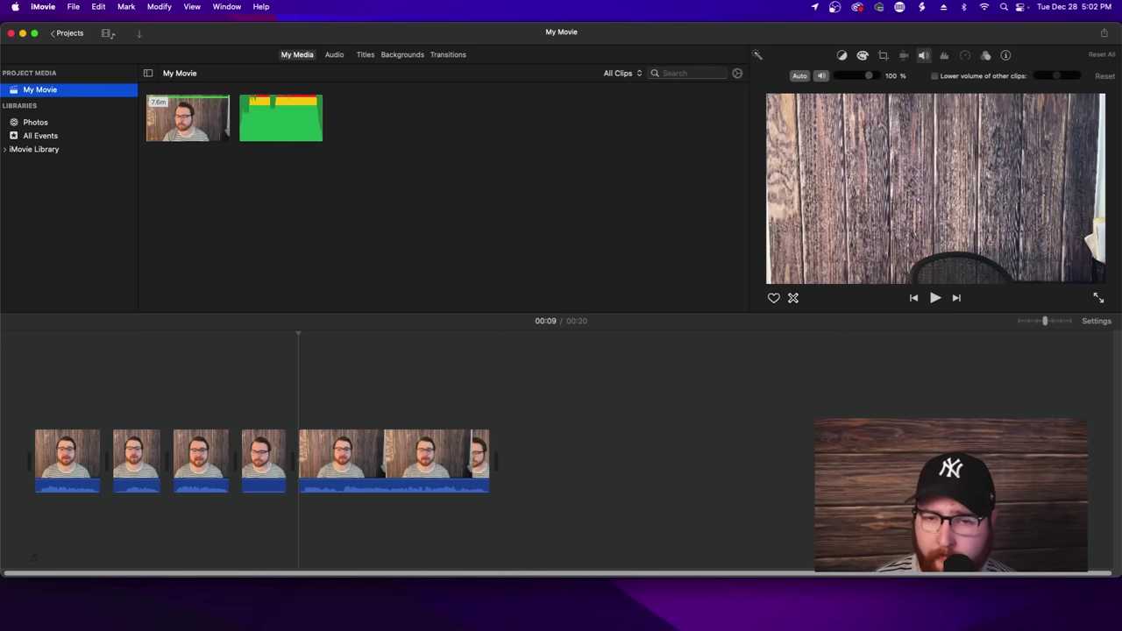
left_click(264, 110)
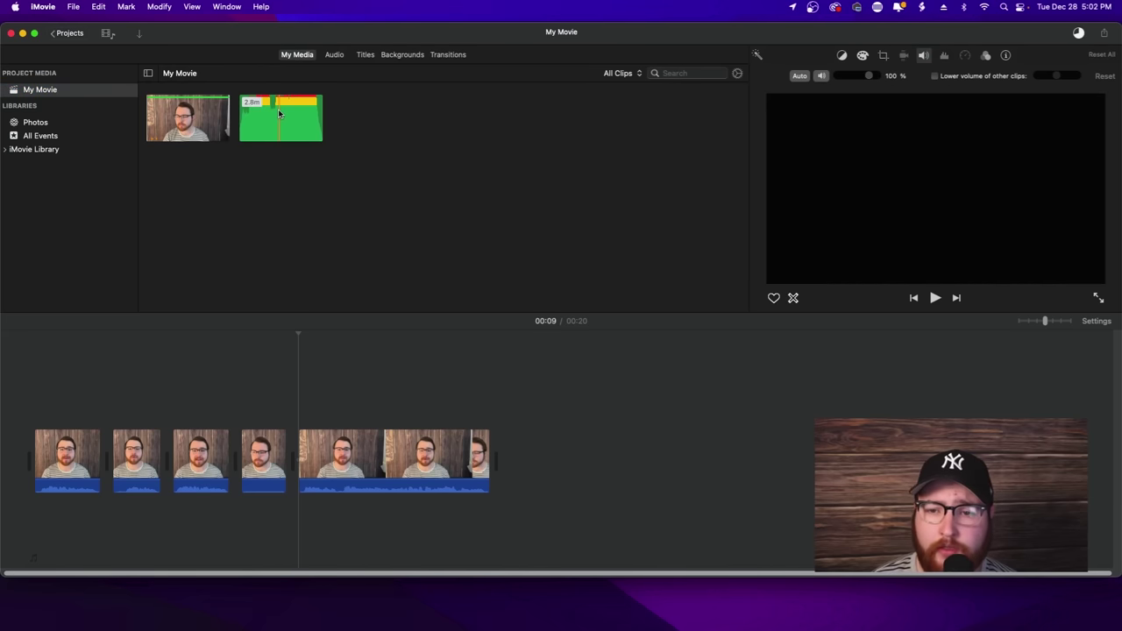
Step: Place the music under the video clips and cut off everything past the video's end, leaving 20.7 seconds
left_click_drag(278, 109, 20, 555)
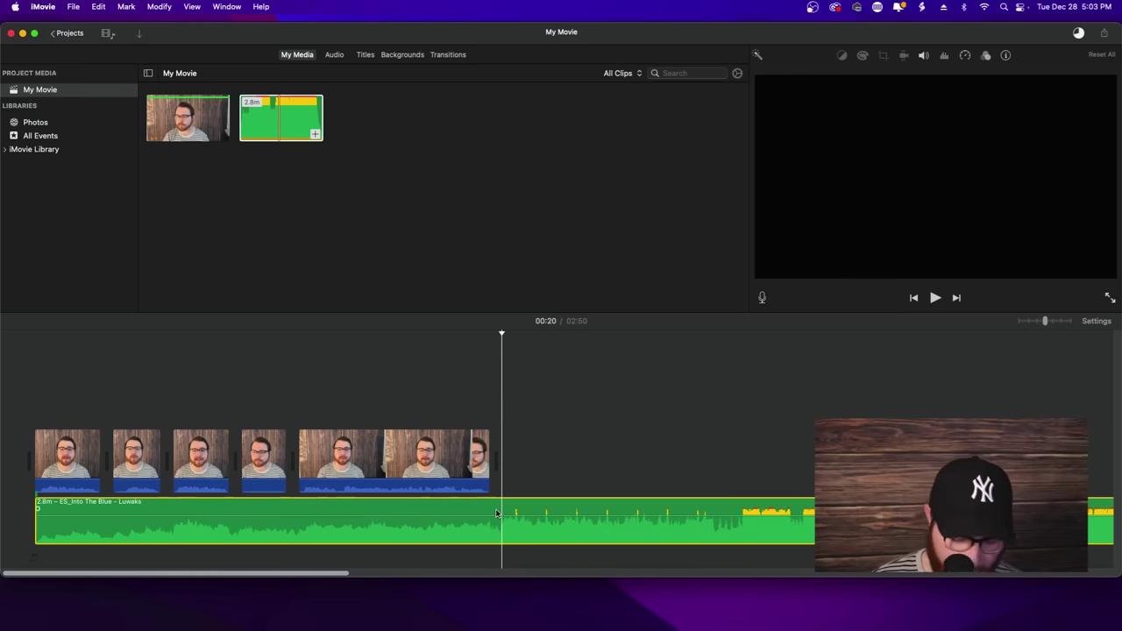
key("super+b")
left_click(562, 512)
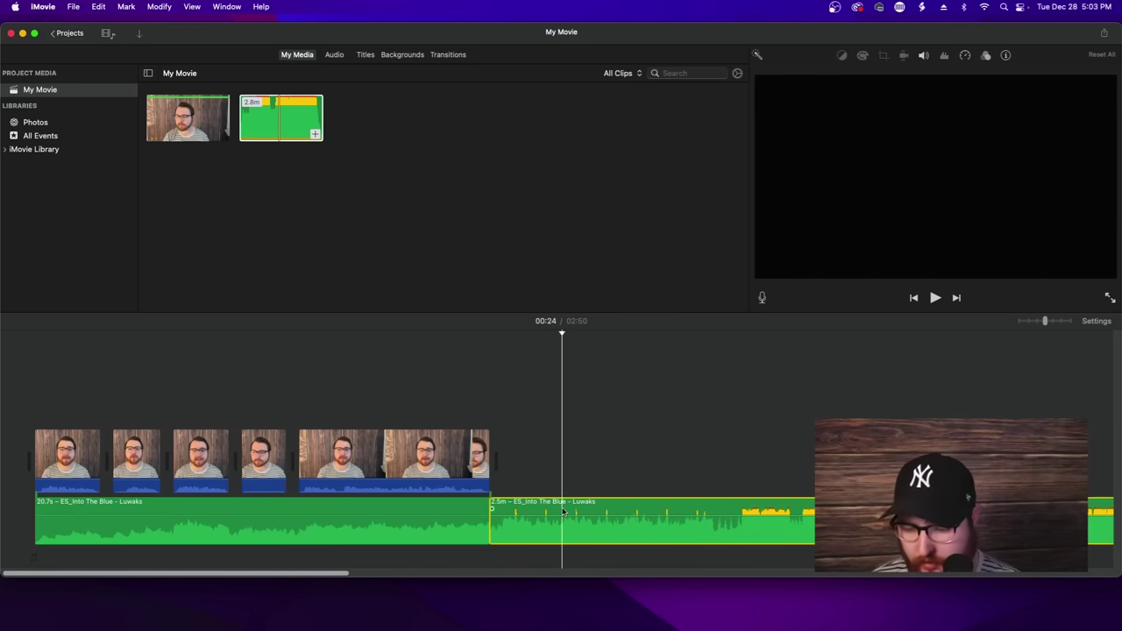
key("Delete")
left_click(380, 509)
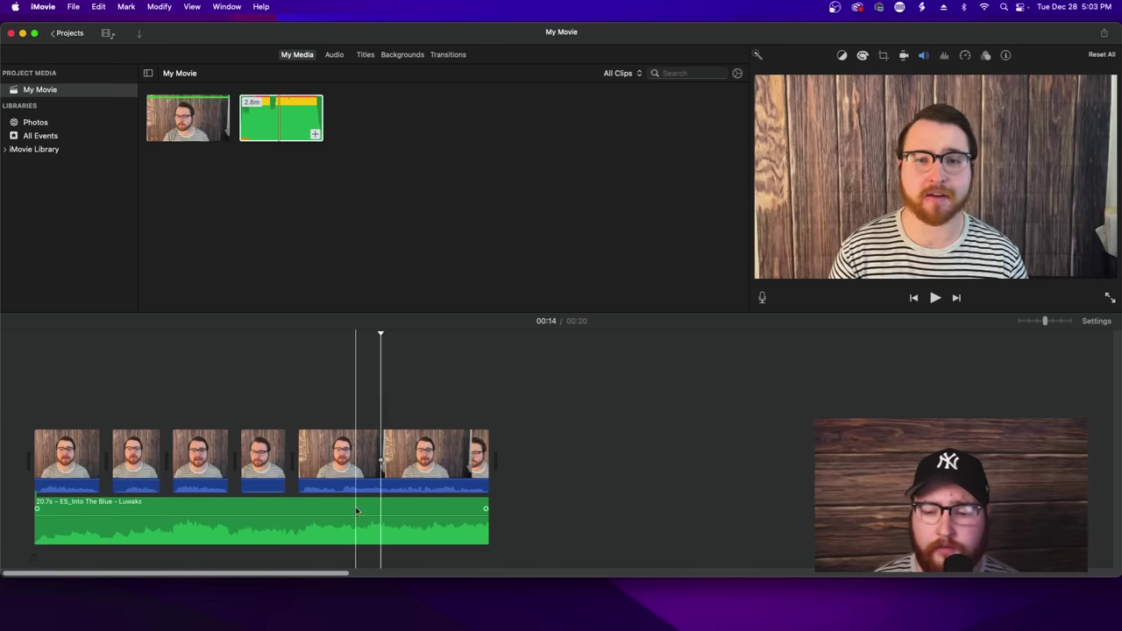
scroll(294, 494, "right", 2)
left_click(282, 513)
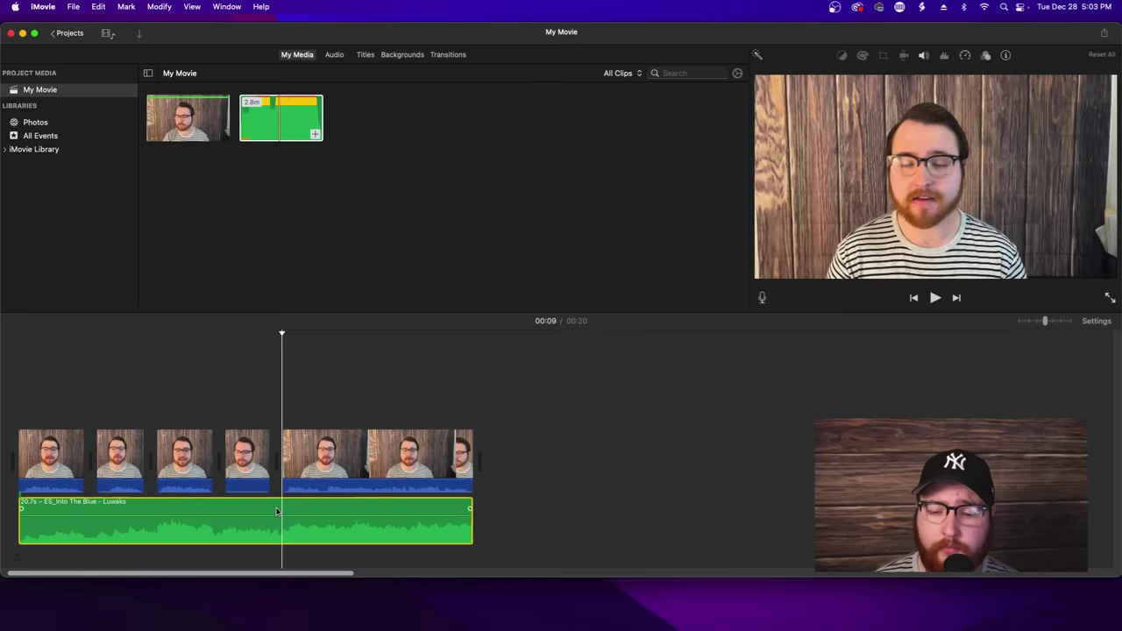
Step: Drop the ES_Into The Blue clip's volume to 12%
scroll(314, 454, "left", 2)
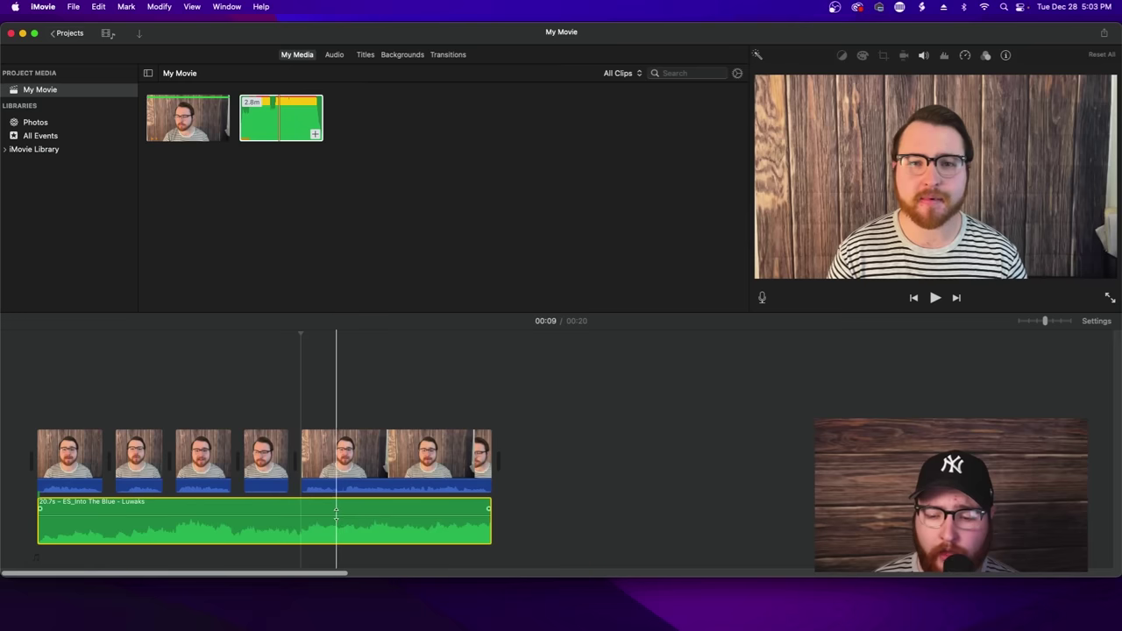
mouse_move(358, 513)
left_mouse_down()
mouse_move(358, 537)
mouse_move(357, 512)
left_mouse_up()
left_click(382, 515)
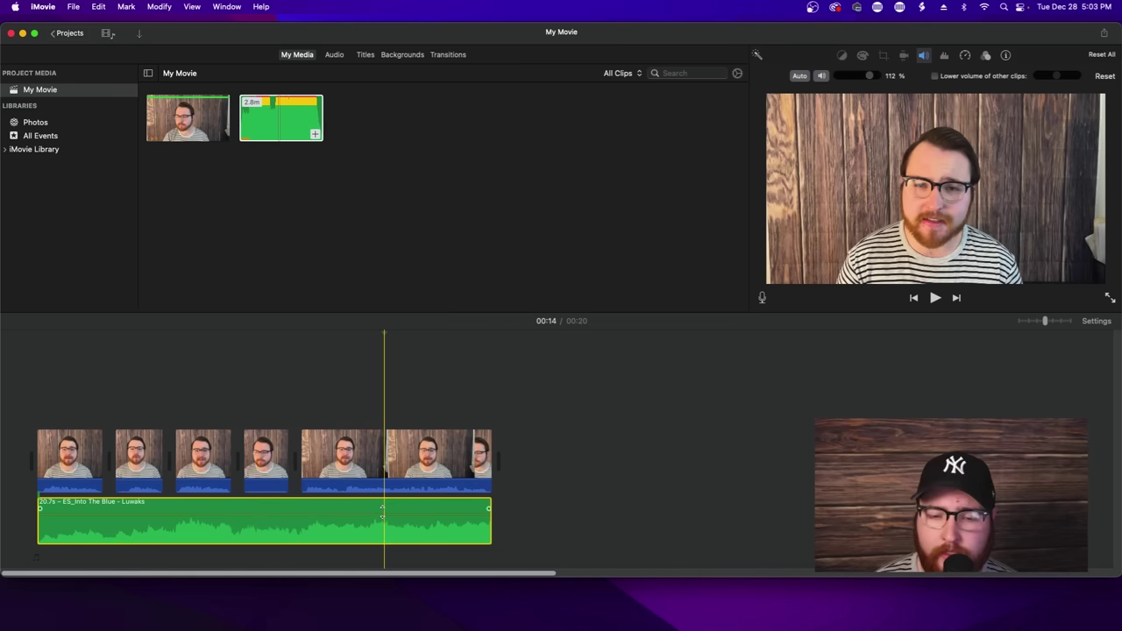
left_click_drag(872, 75, 844, 81)
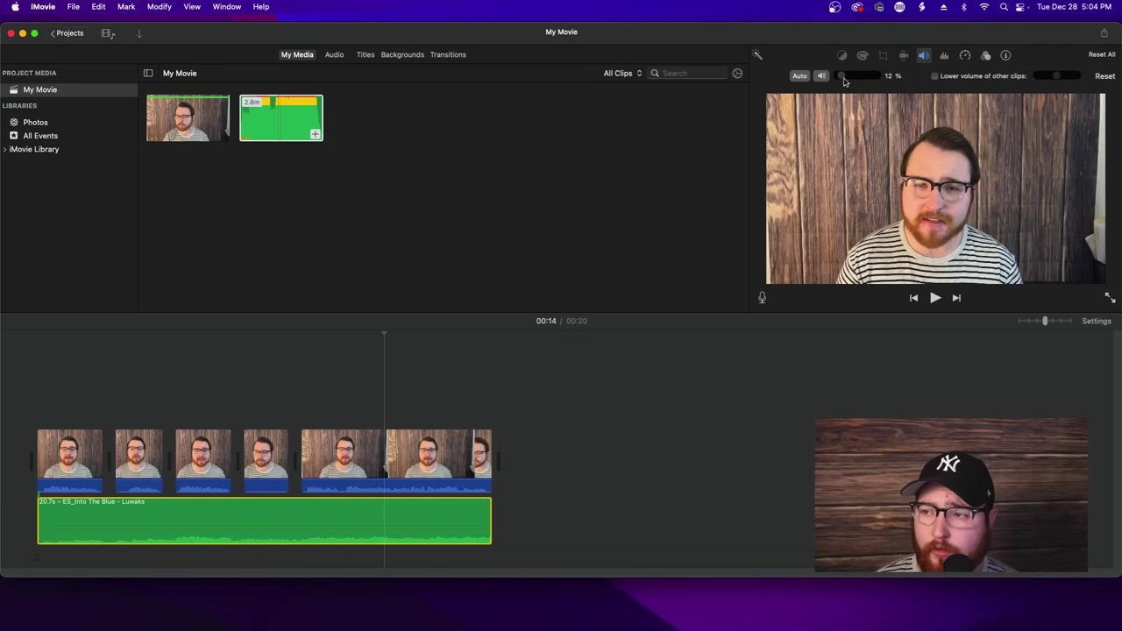
Step: Preview the mix, then pull the music volume down to about 6%
left_click(327, 352)
key("space")
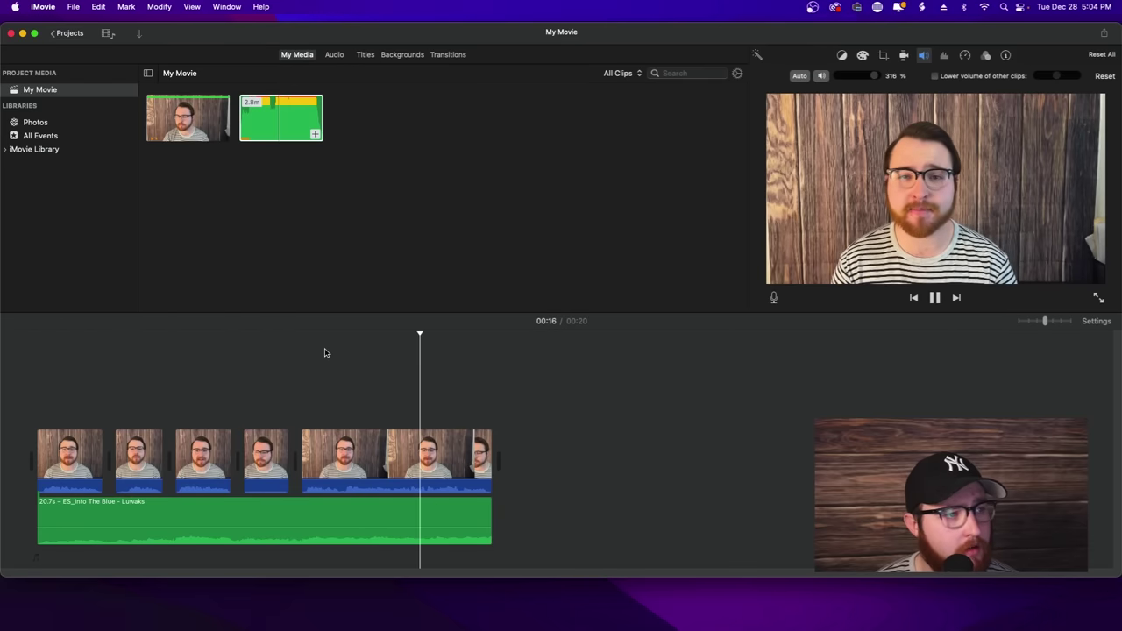
key("space")
left_click_drag(369, 510, 362, 526)
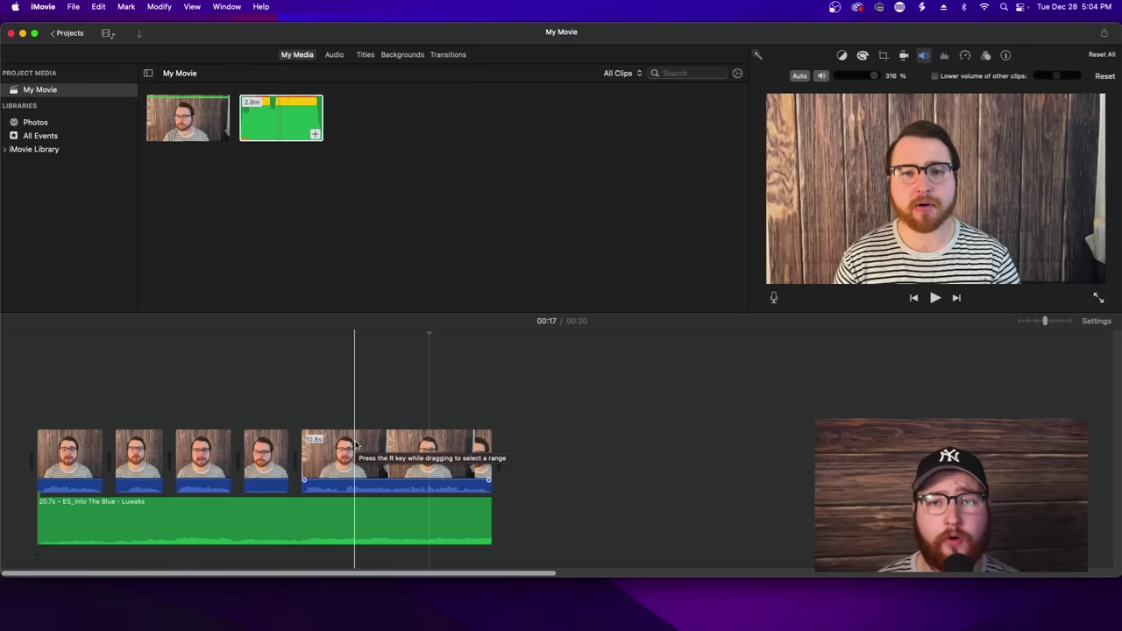
left_click(292, 109)
left_click(223, 231)
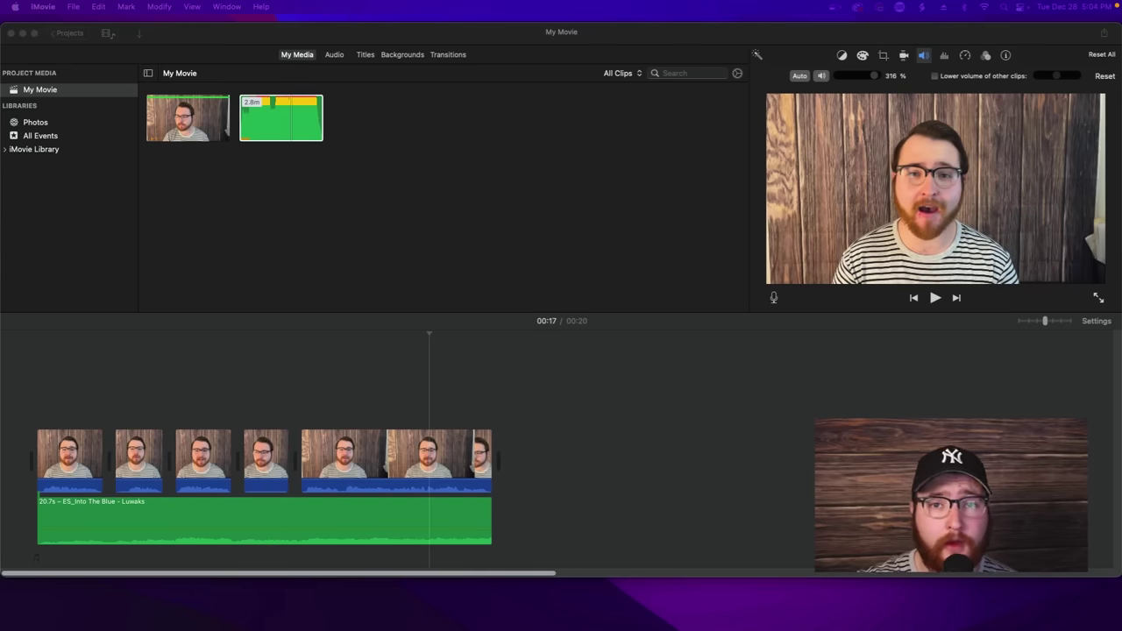
left_click(649, 465)
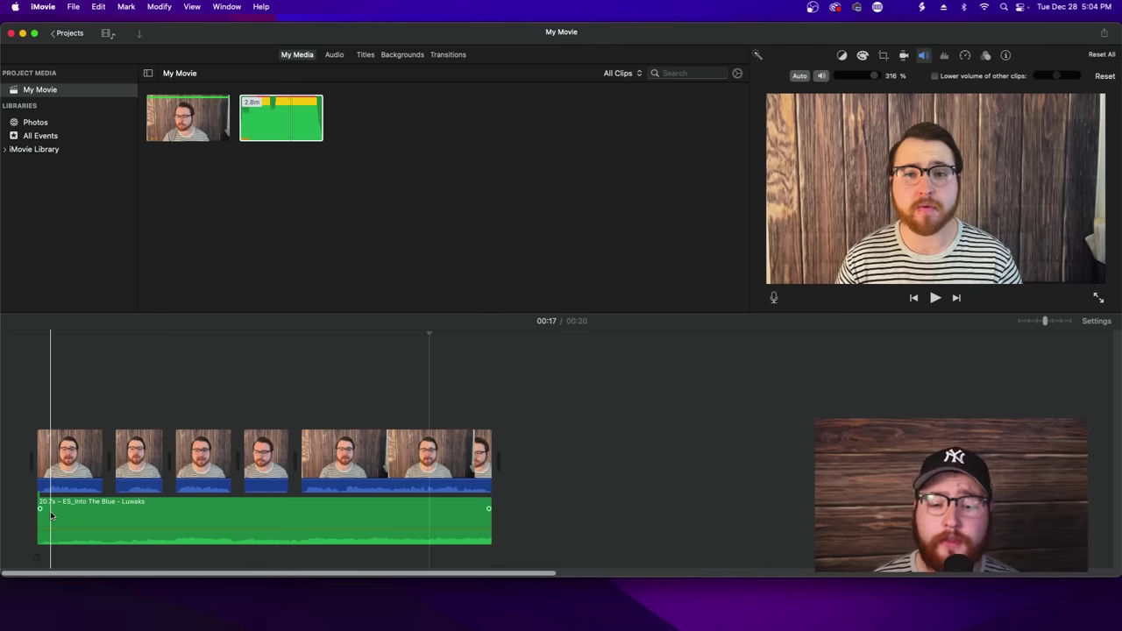
Step: Add a short fade-in to the music and trim its end to line up with the last video clip
left_click_drag(39, 509, 45, 509)
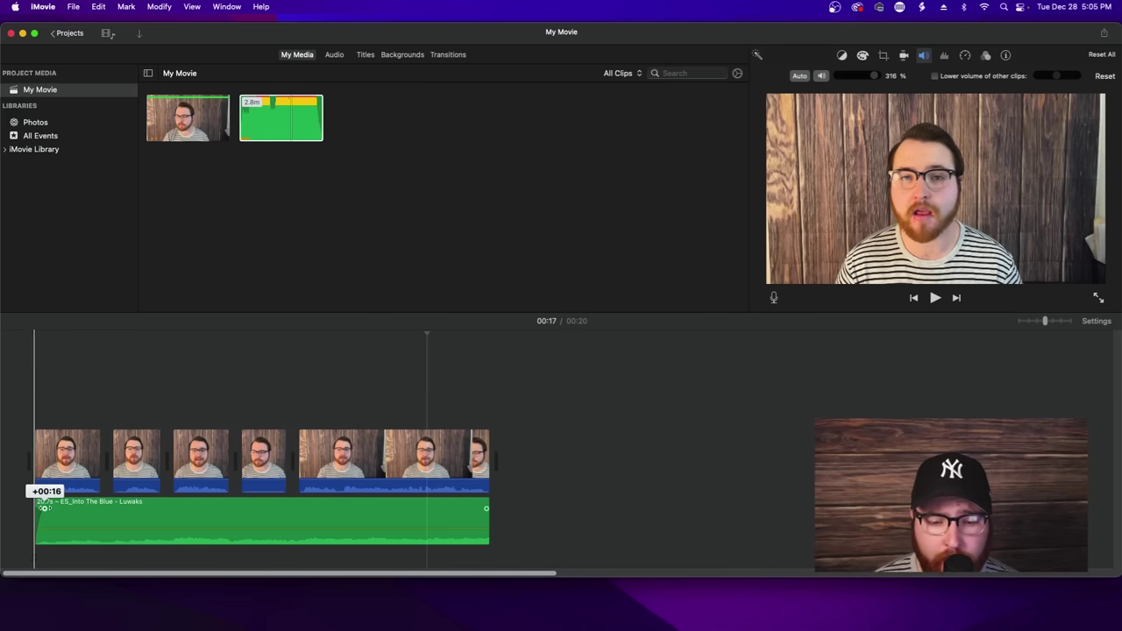
left_click_drag(40, 508, 40, 512)
key("super+equal")
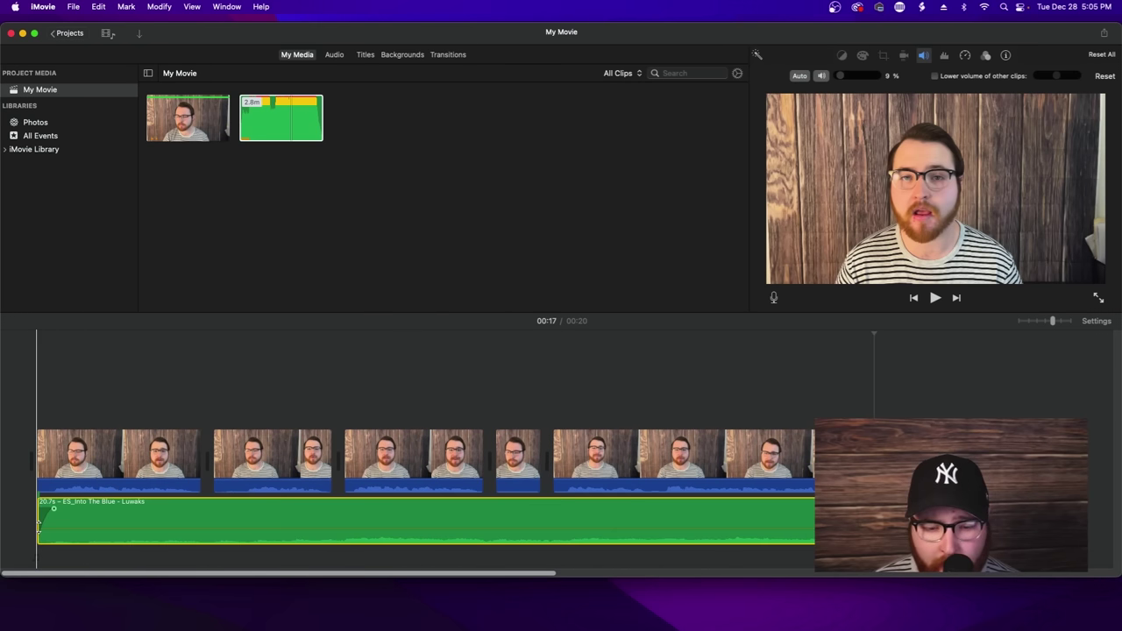
left_click(33, 520)
scroll(771, 394, "right", 5)
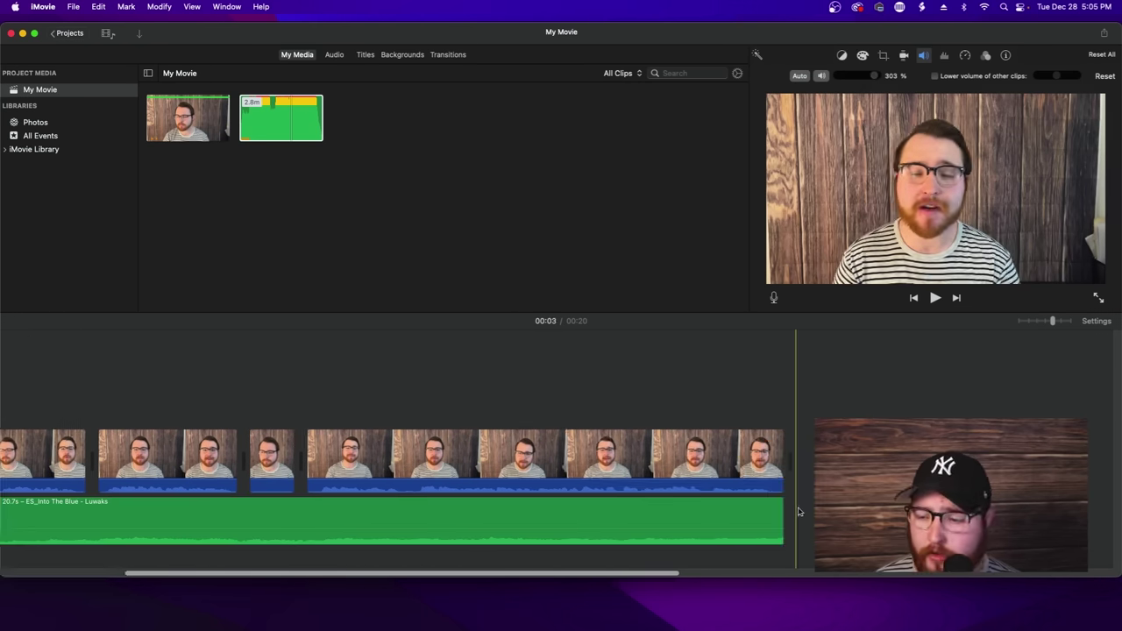
left_click(764, 346)
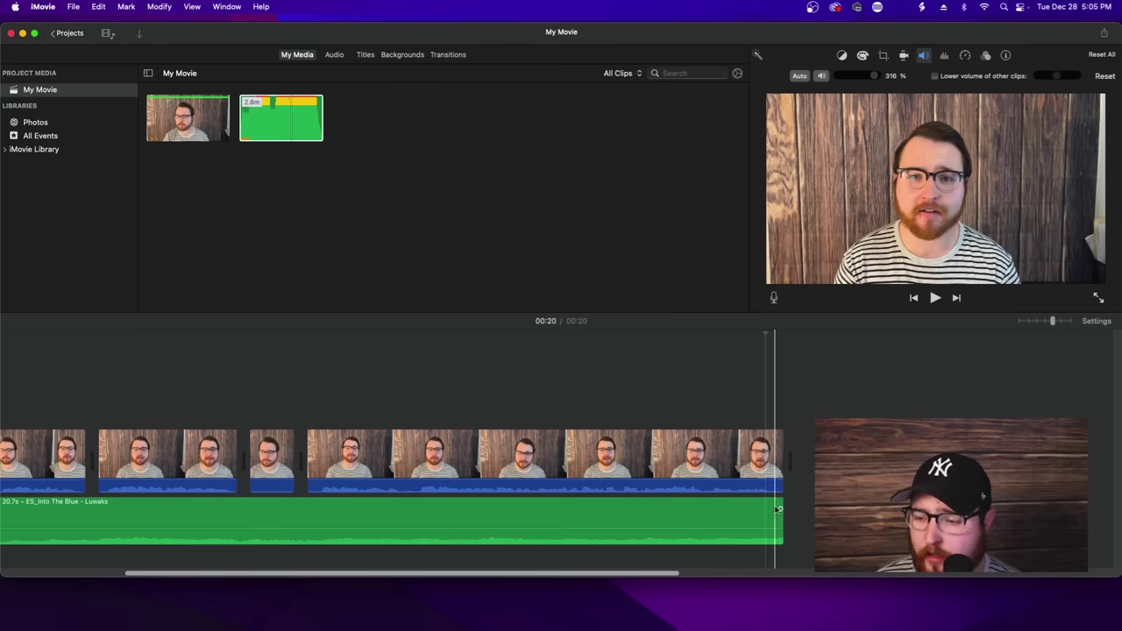
left_click_drag(777, 509, 766, 509)
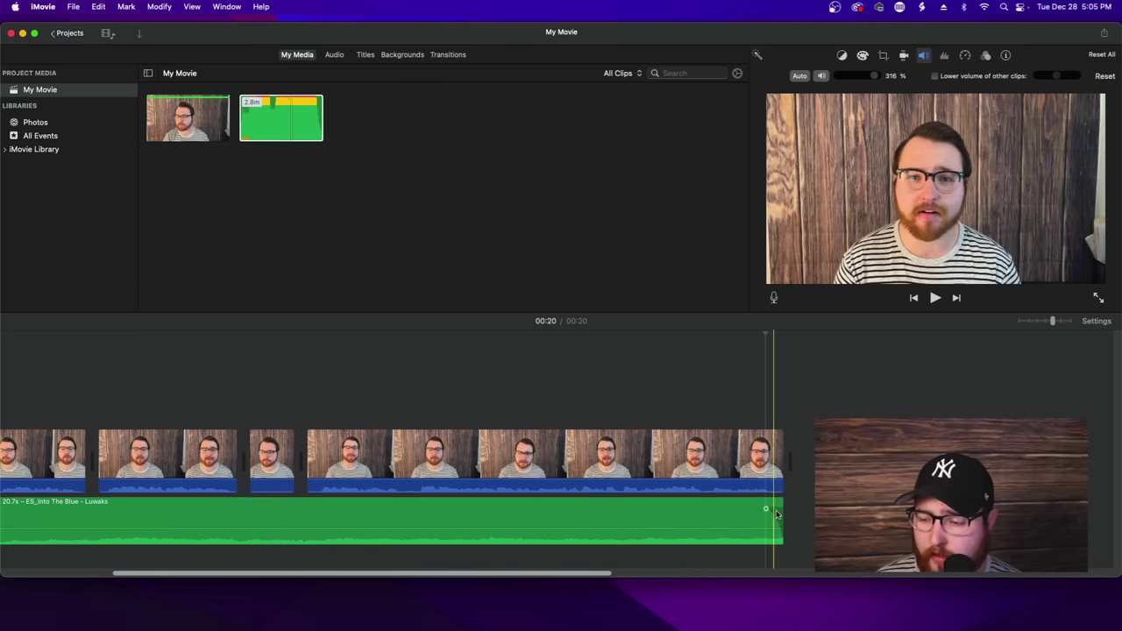
key("super+minus")
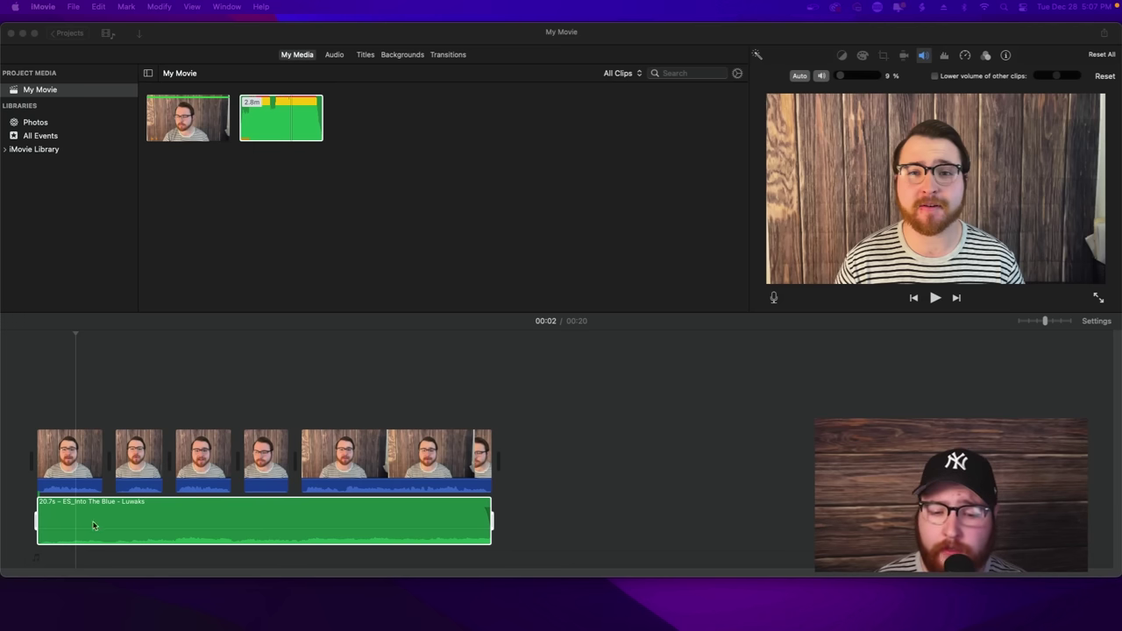
Step: Give the music clip a fade-in at its start and a fade-out at its end
left_click(41, 512)
left_click_drag(40, 509, 62, 508)
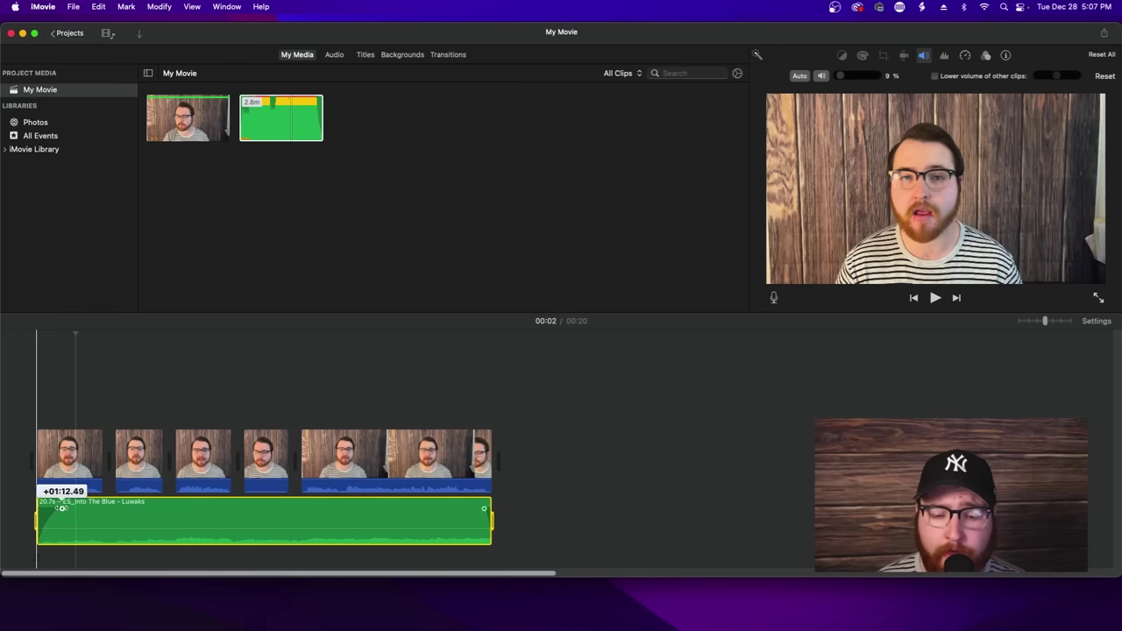
left_click(587, 515)
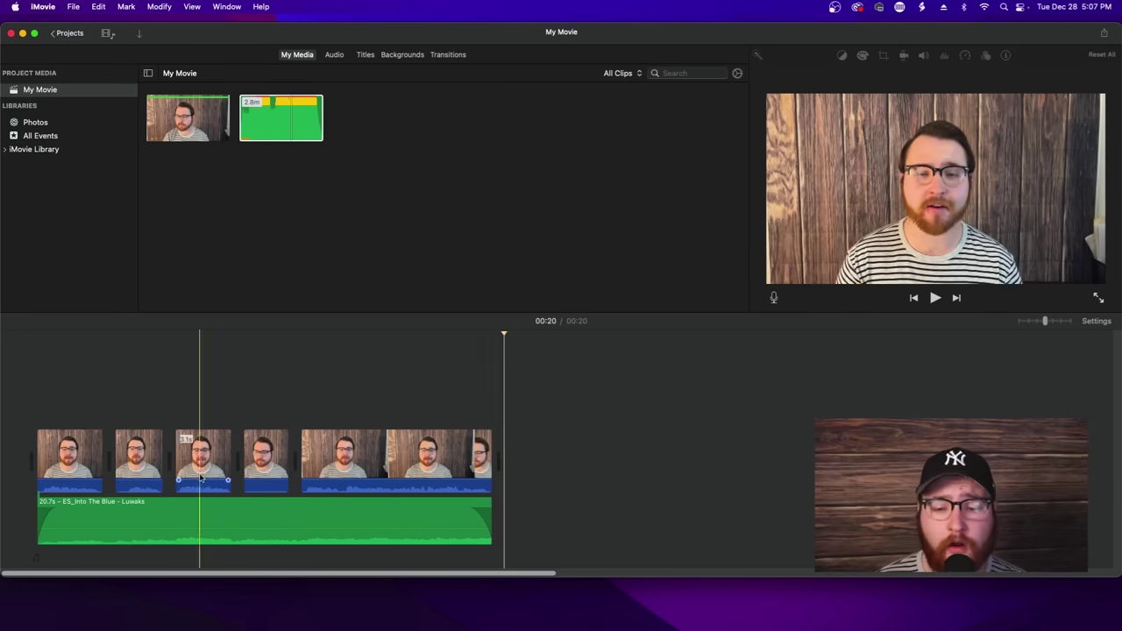
left_click(82, 439)
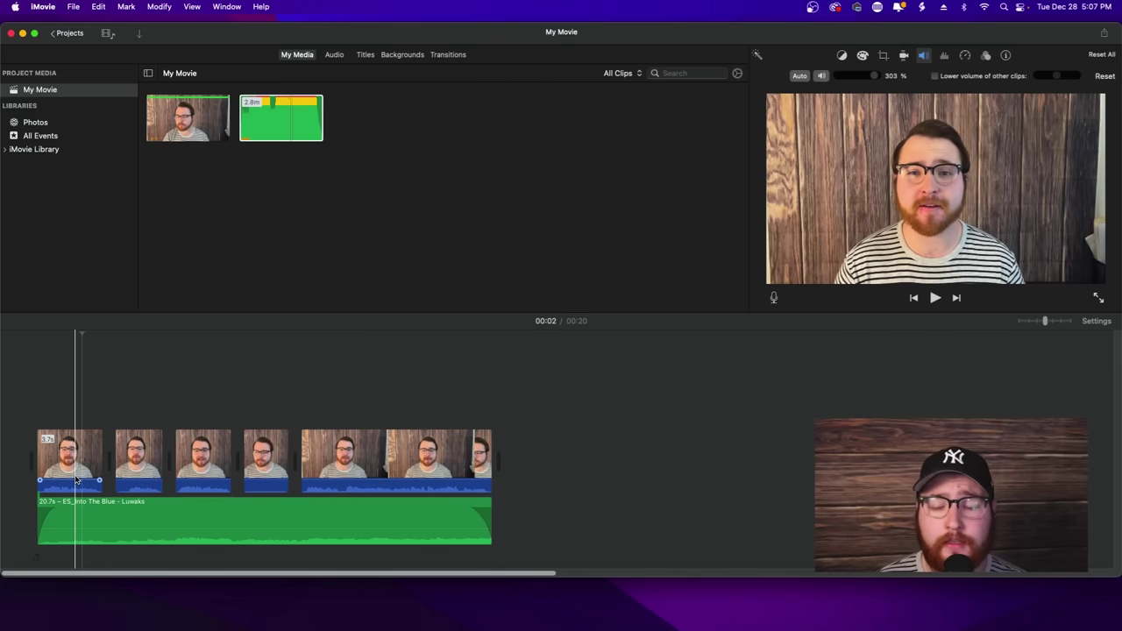
left_click(346, 482)
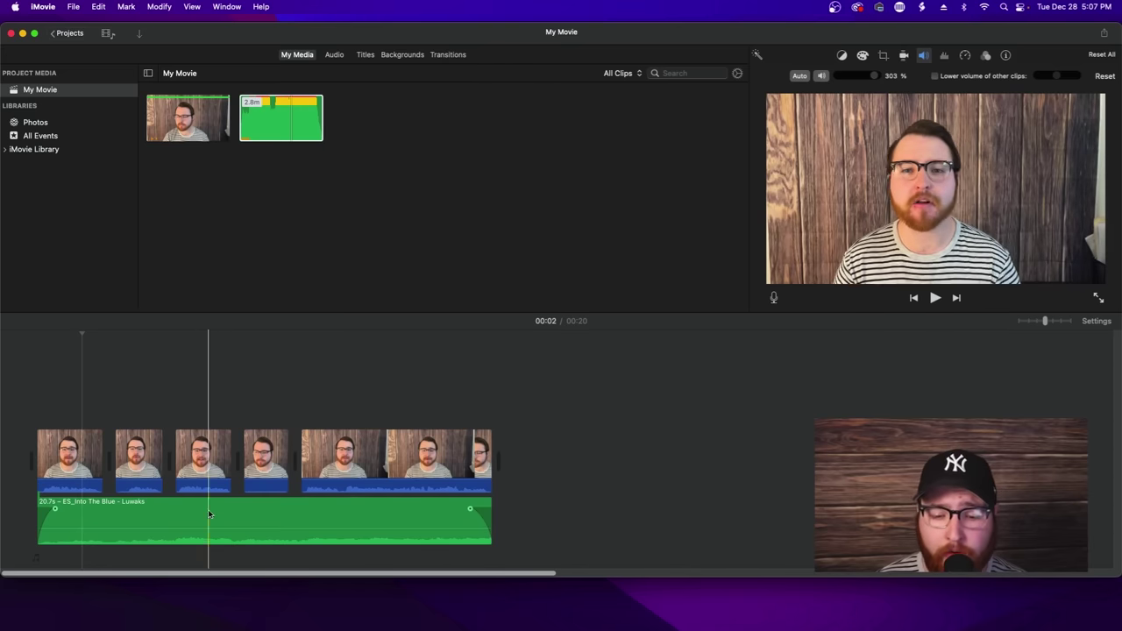
mouse_move(195, 532)
left_mouse_down()
mouse_move(196, 513)
mouse_move(196, 528)
left_mouse_up()
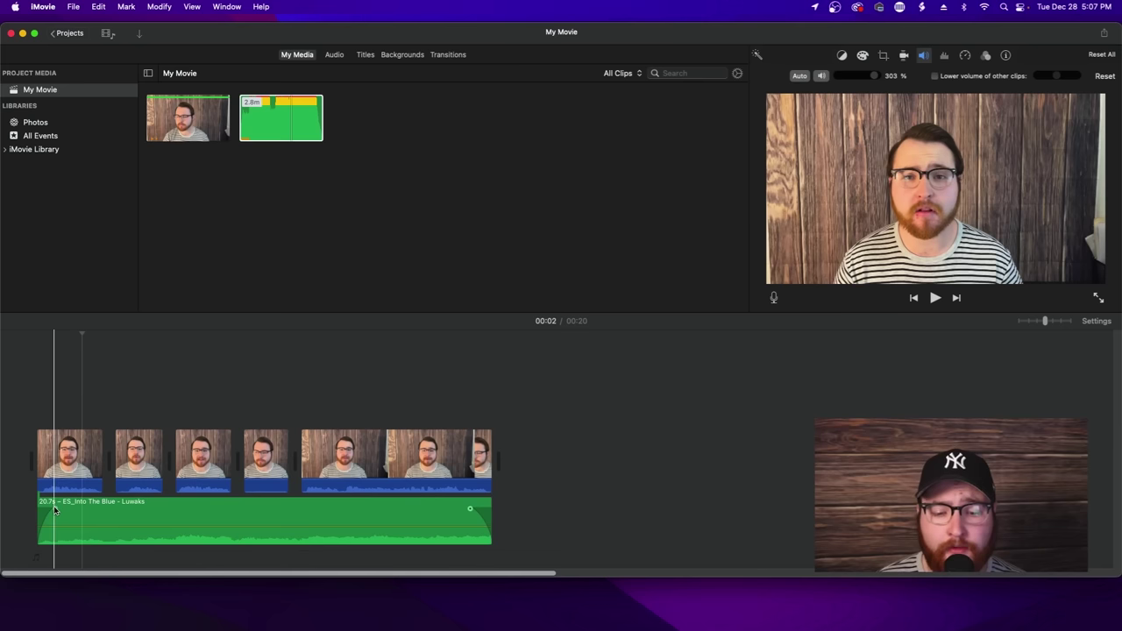
left_click_drag(40, 509, 50, 508)
left_click_drag(470, 508, 476, 509)
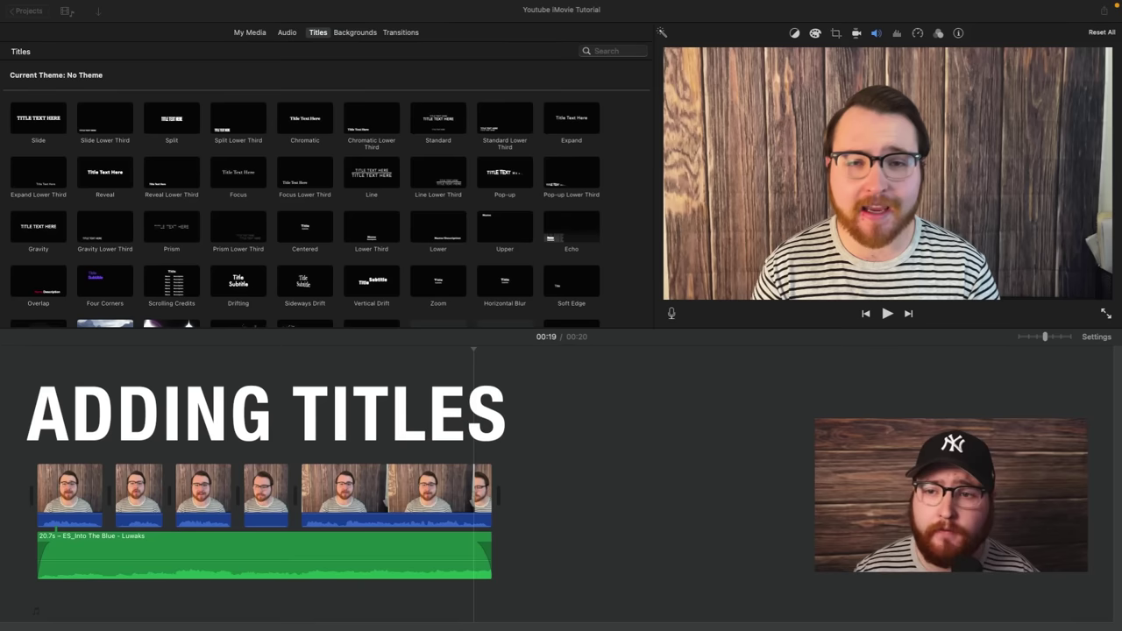
Step: Pick the Reveal title style in the Titles browser
left_click(322, 36)
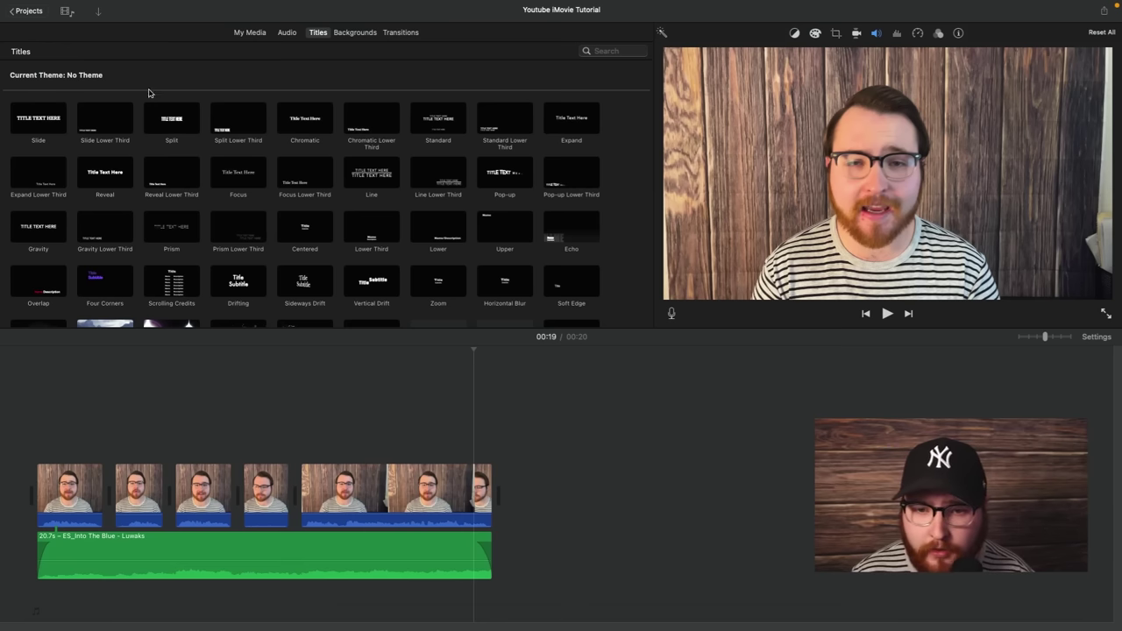
left_click(82, 166)
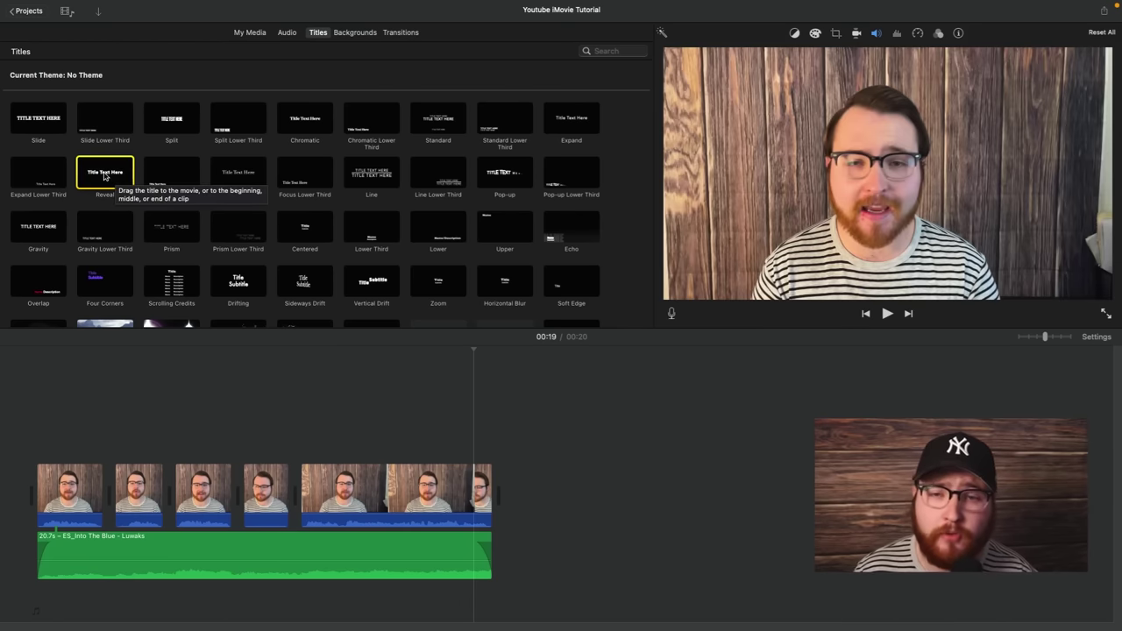
Step: Place a 4.5-second Reveal title over the first clip's start and open its text for editing
left_click_drag(105, 175, 39, 451)
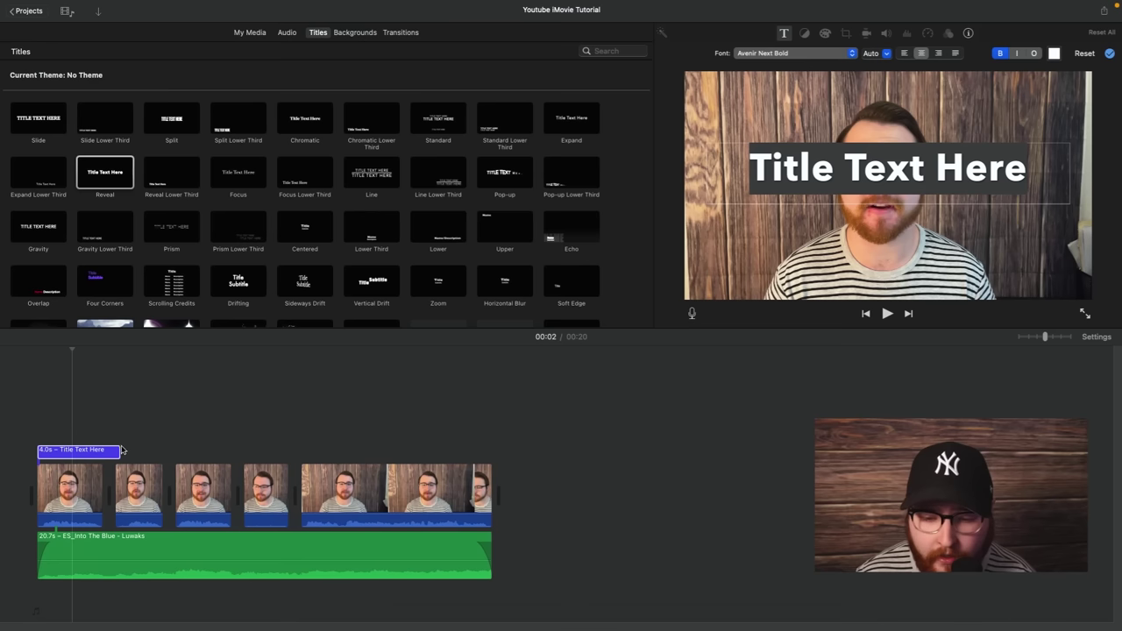
mouse_move(124, 450)
left_mouse_down()
mouse_move(429, 450)
mouse_move(233, 450)
mouse_move(194, 432)
mouse_move(372, 433)
mouse_move(129, 438)
left_mouse_up()
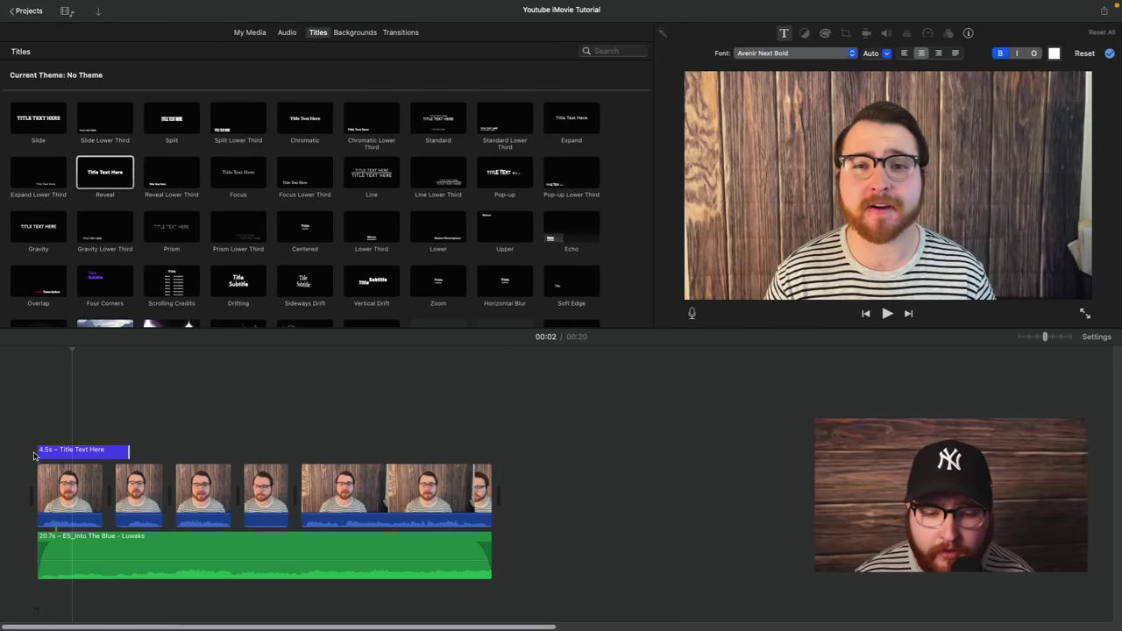
left_click_drag(37, 453, 79, 449)
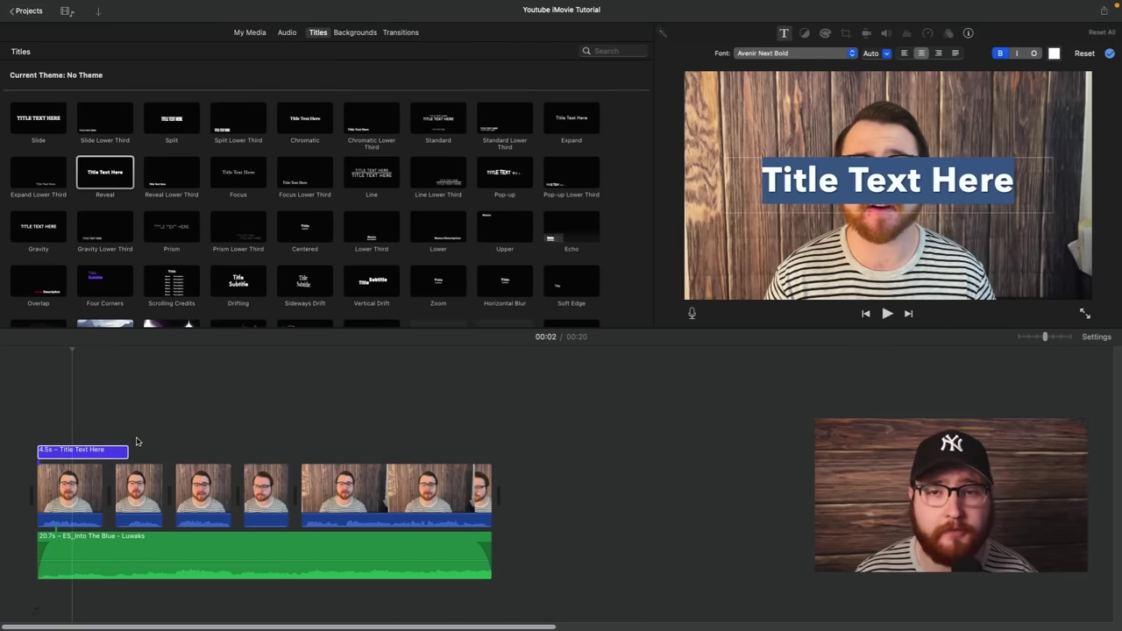
left_click(79, 438)
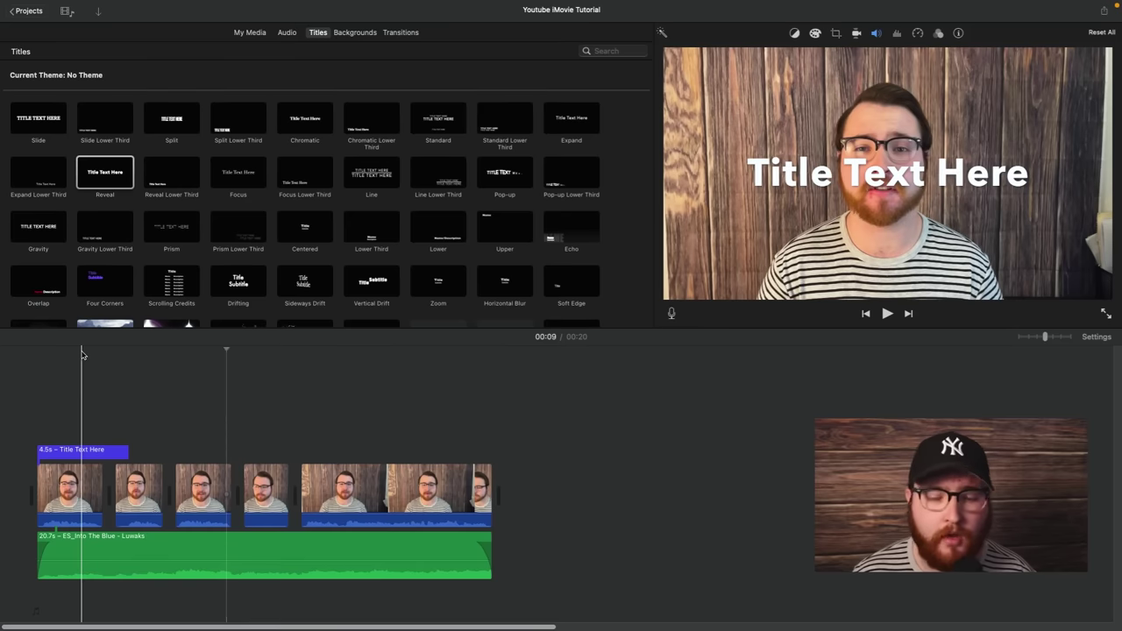
left_click(69, 452)
left_click(69, 453)
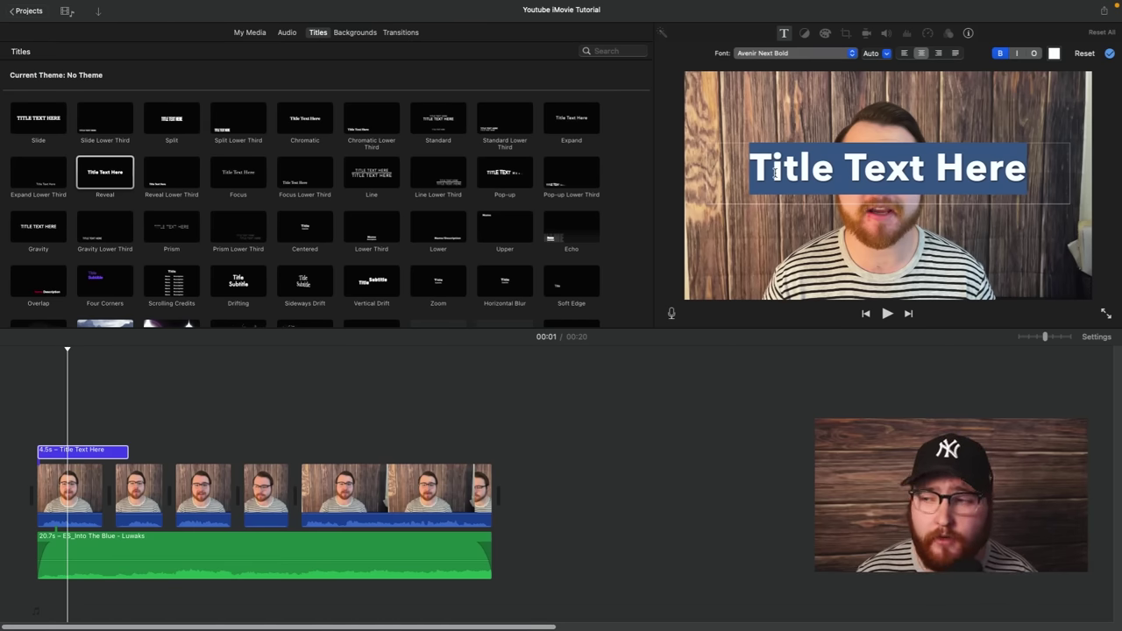
Step: Set the title font to Avenir Next Bold
left_click(768, 55)
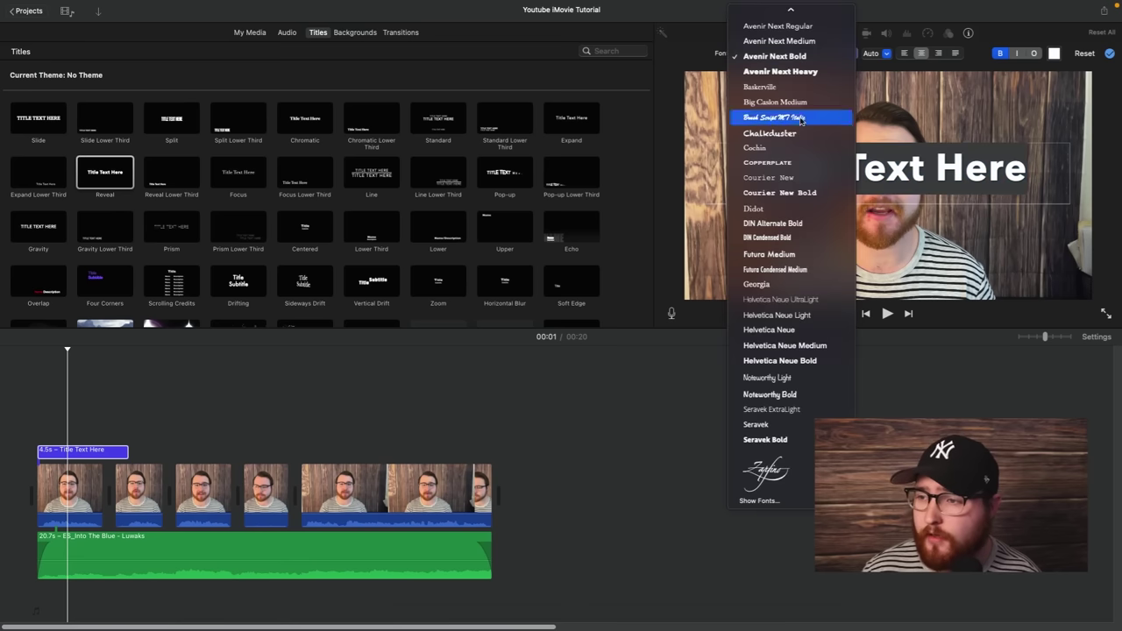
scroll(778, 26, "up", 3)
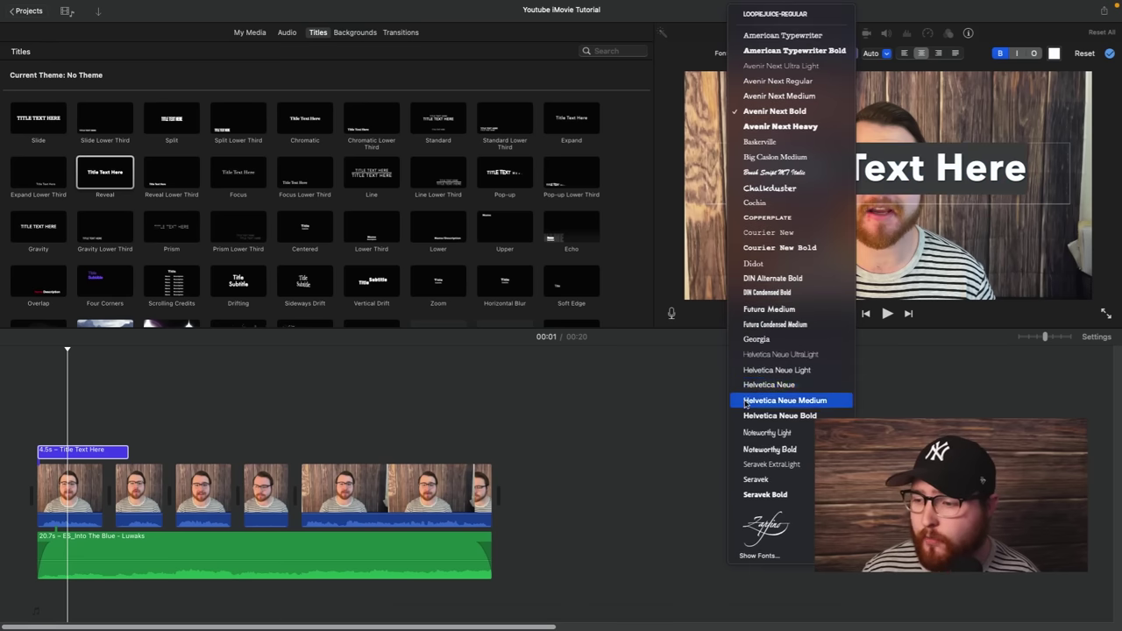
left_click(767, 417)
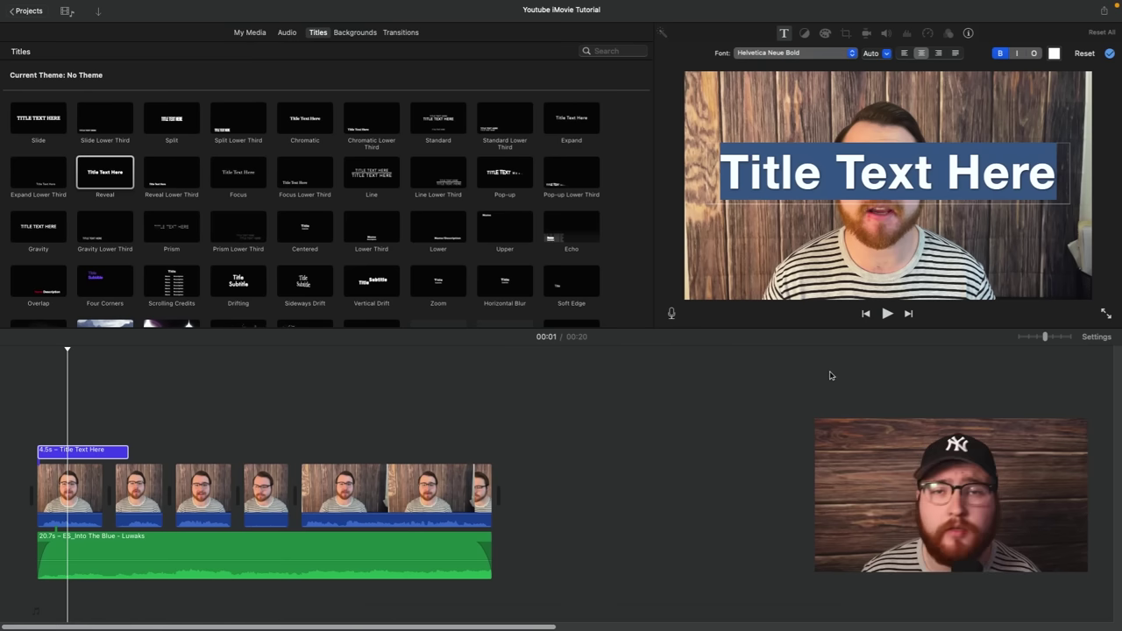
left_click(775, 52)
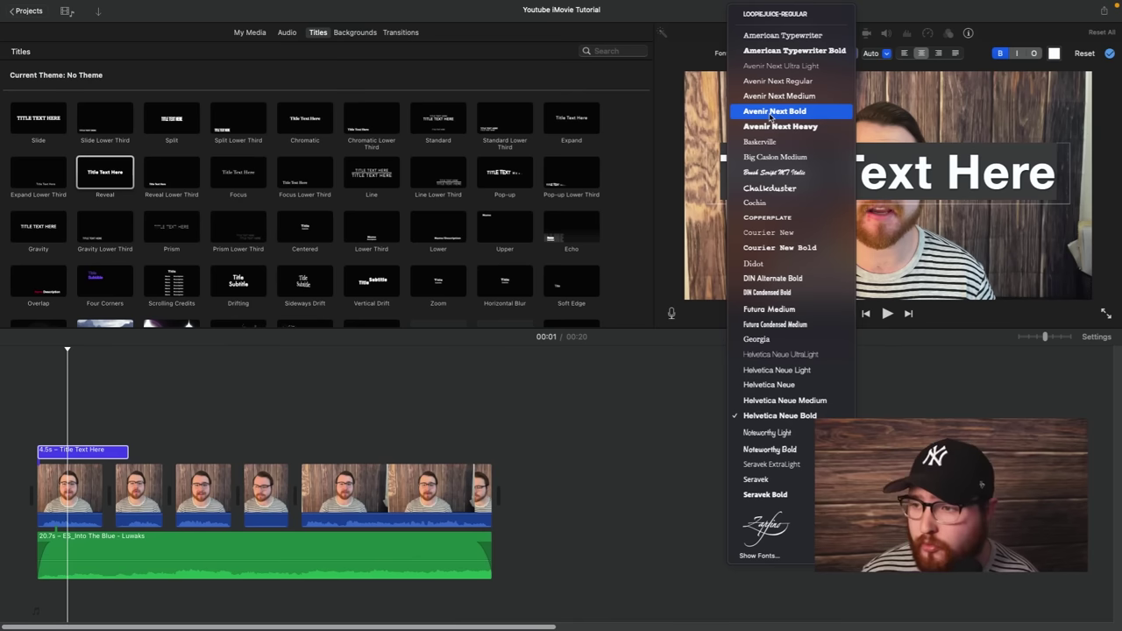
left_click(770, 111)
left_click(764, 253)
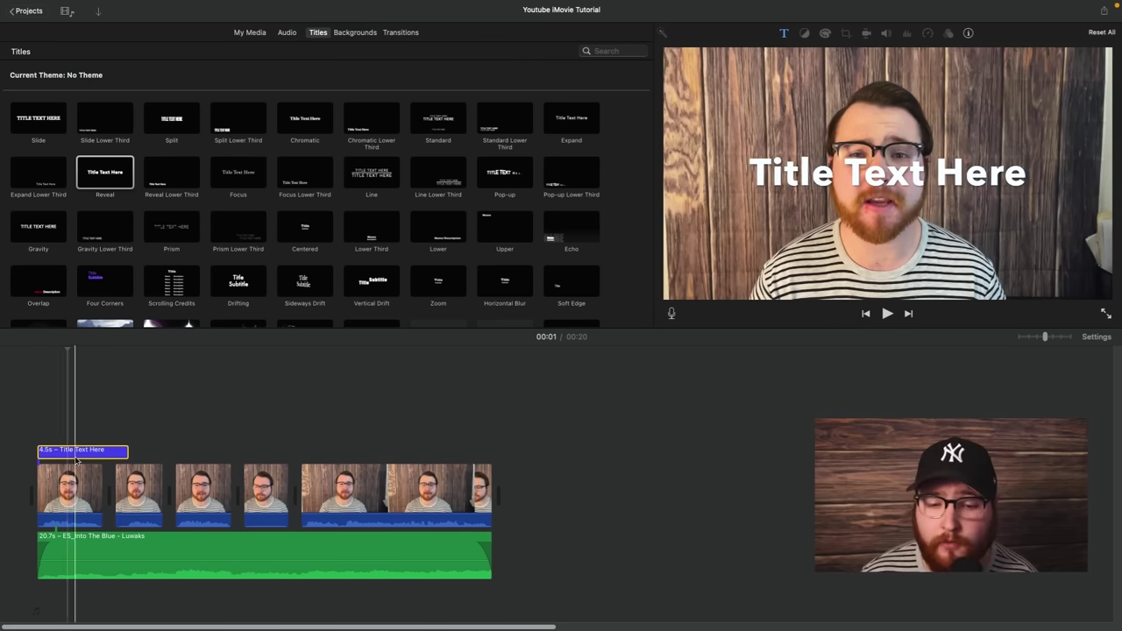
double_click(796, 163)
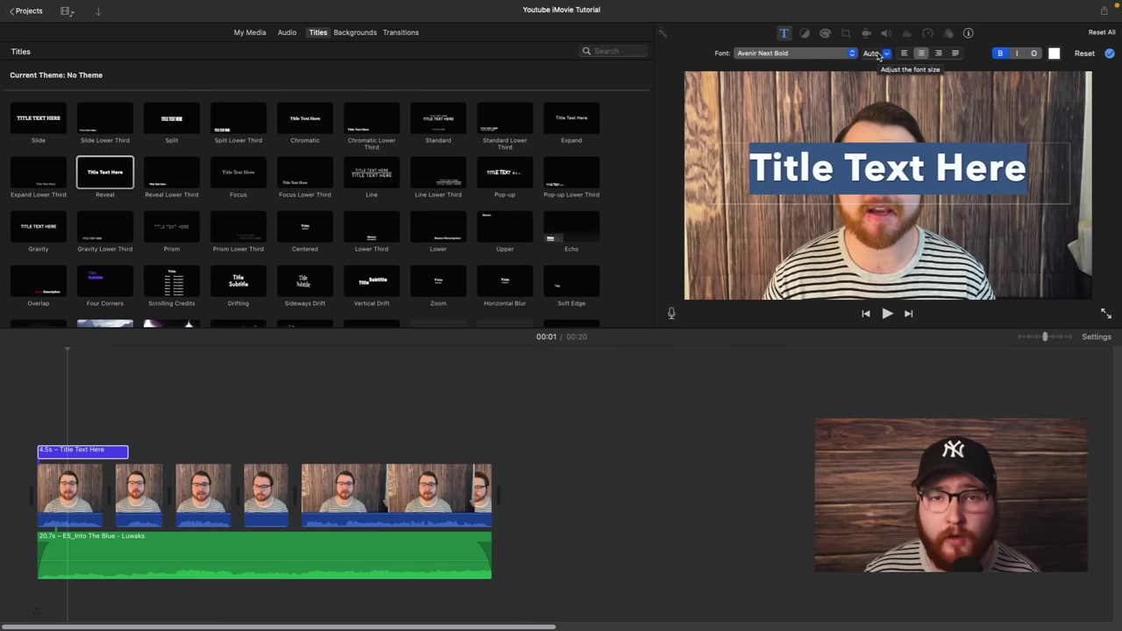
Step: Set the title font size to 105
left_click(876, 53)
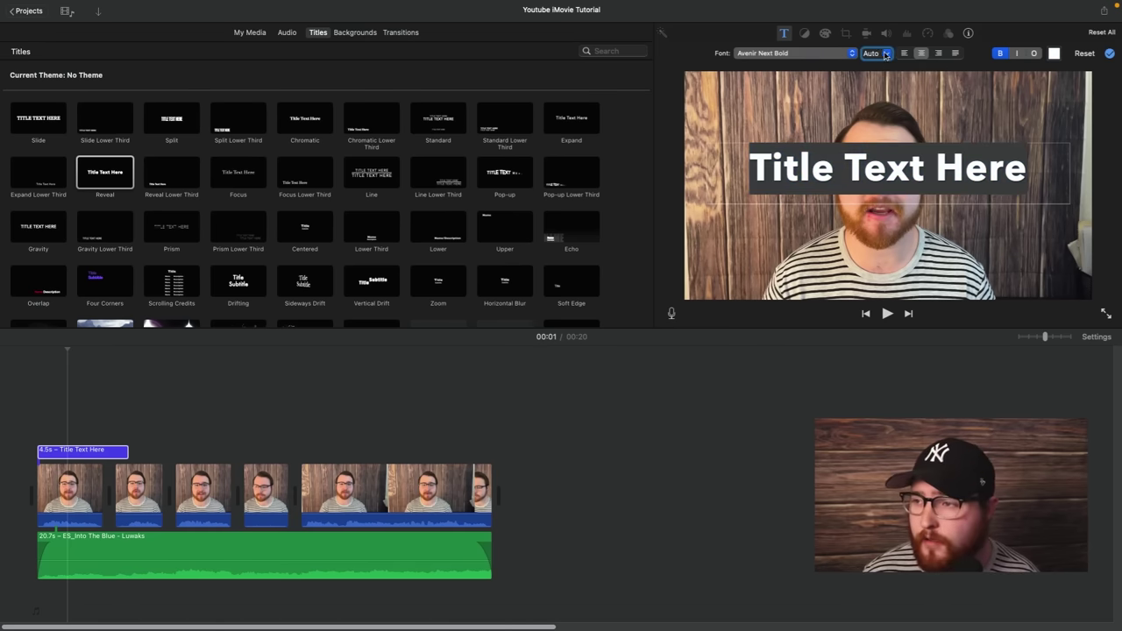
left_click(886, 55)
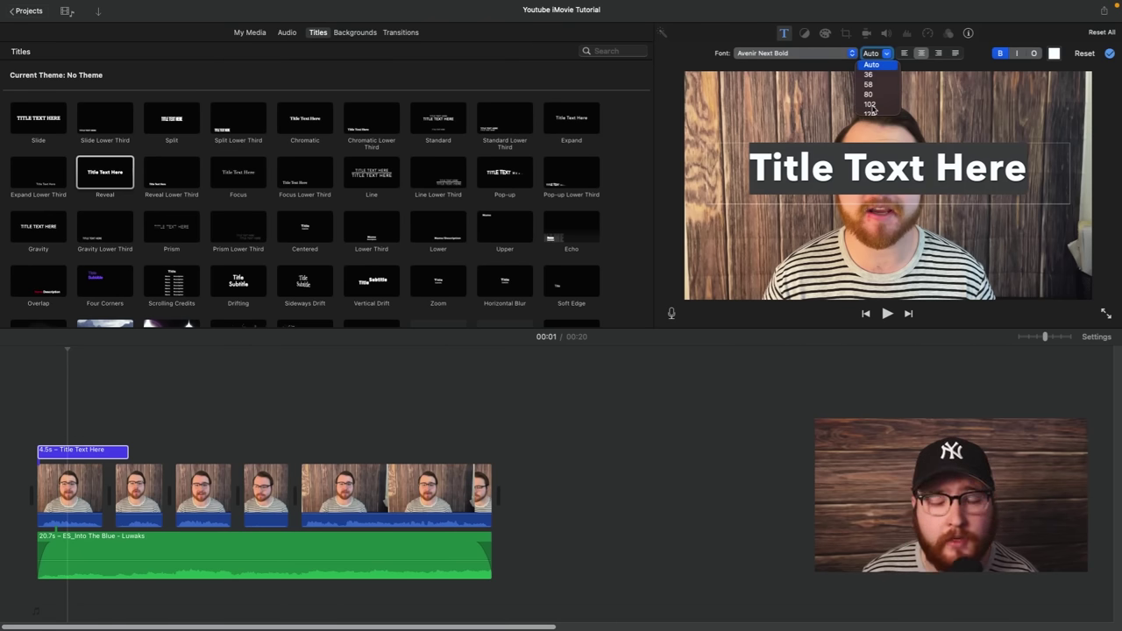
left_click(871, 65)
left_click(872, 53)
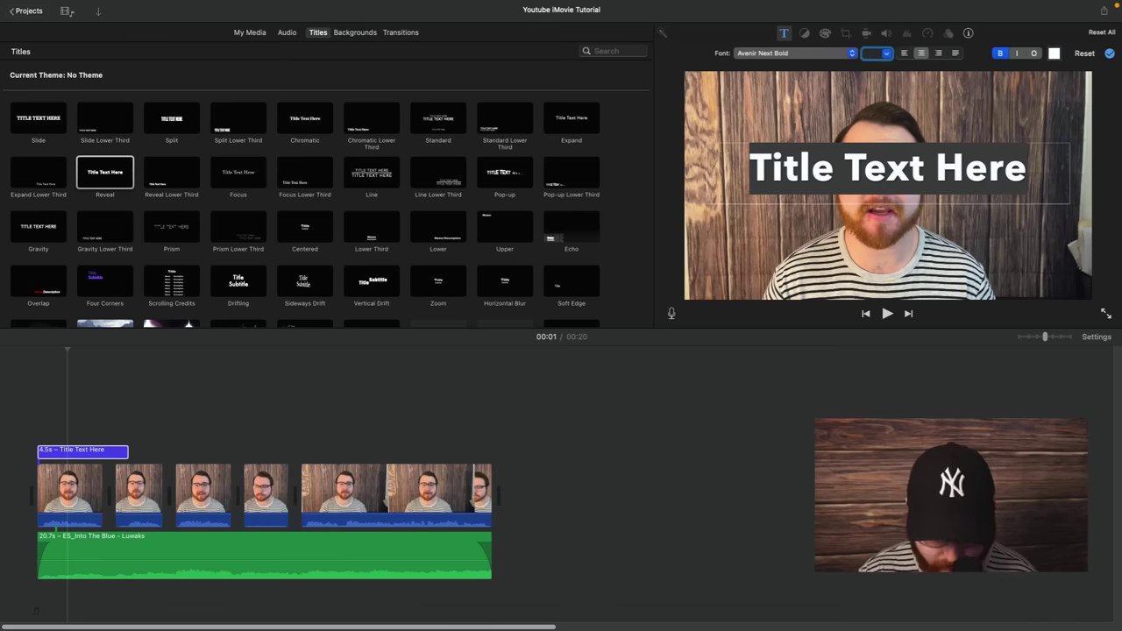
type("105")
key("Return")
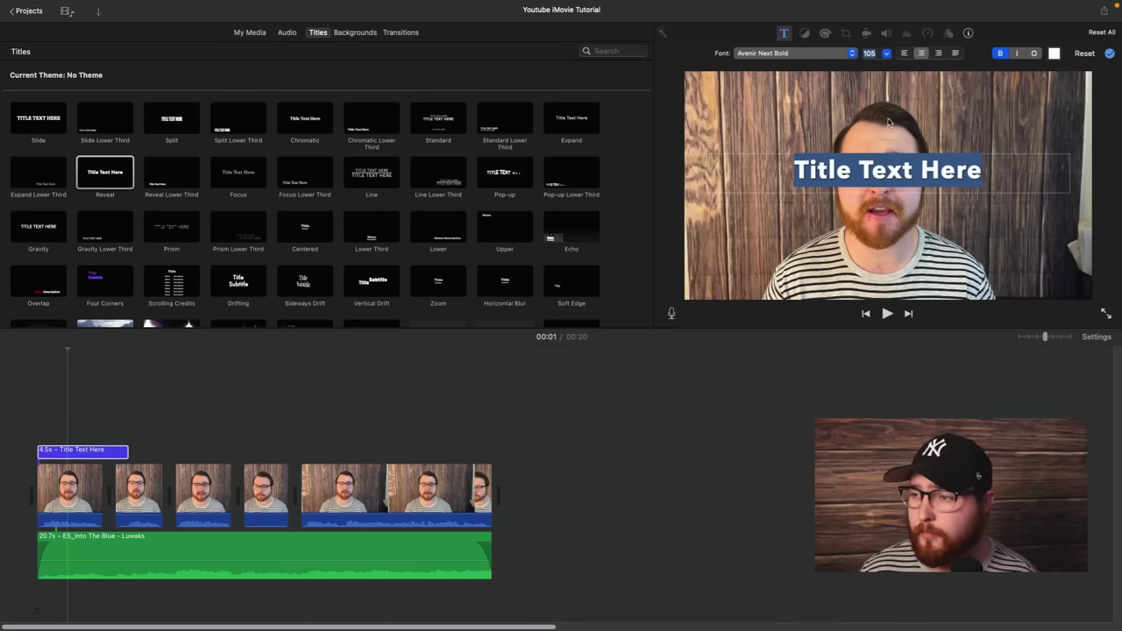
Step: Left-align the title text
left_click(966, 53)
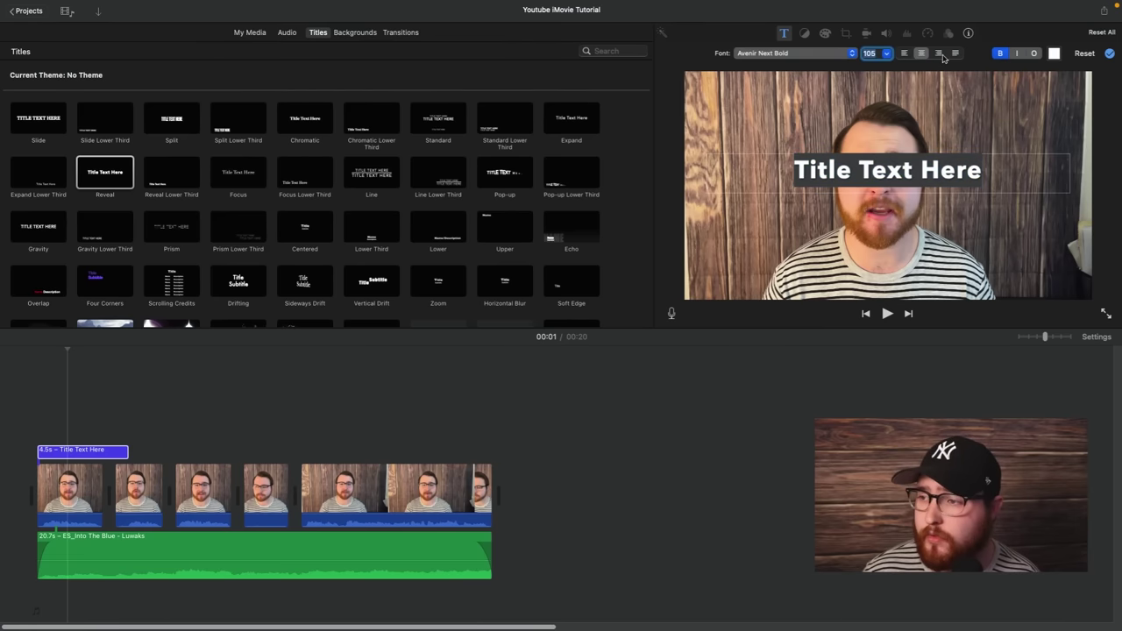
left_click(904, 53)
left_click(921, 53)
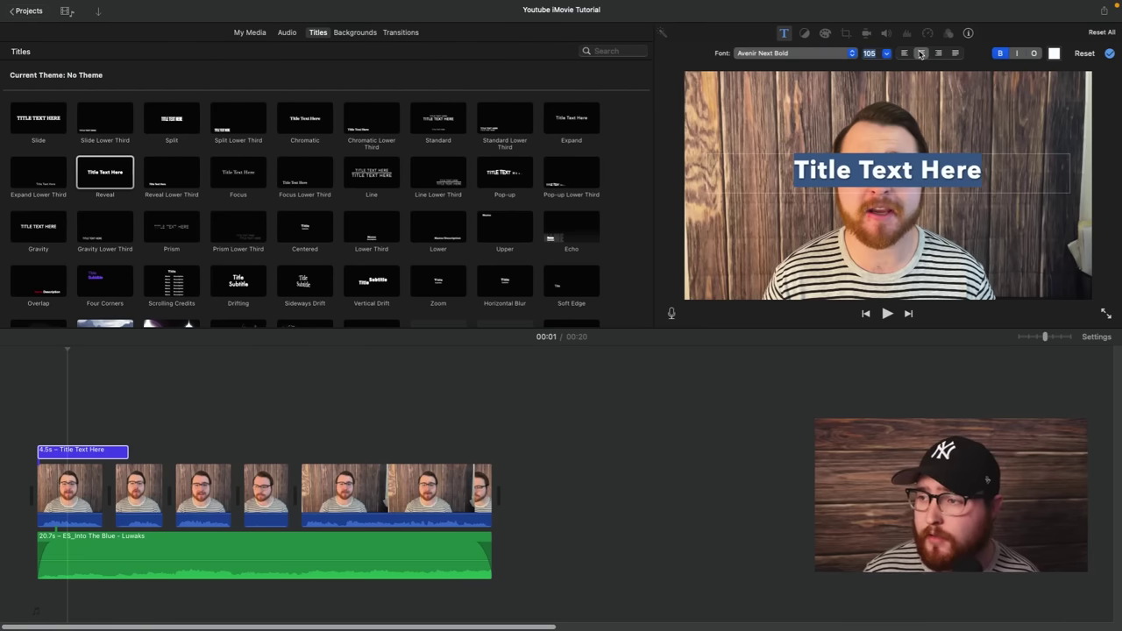
left_click(938, 52)
left_click(955, 52)
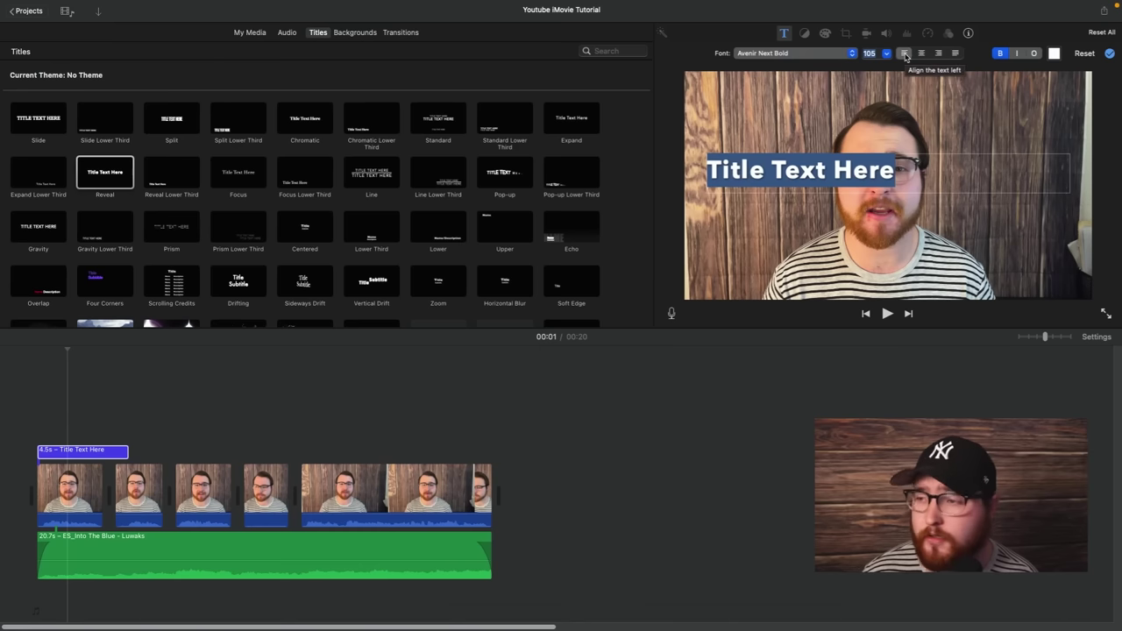
Step: Keep the title bold, with italic and outline turned off
left_click(1001, 52)
left_click(1000, 53)
left_click(1017, 53)
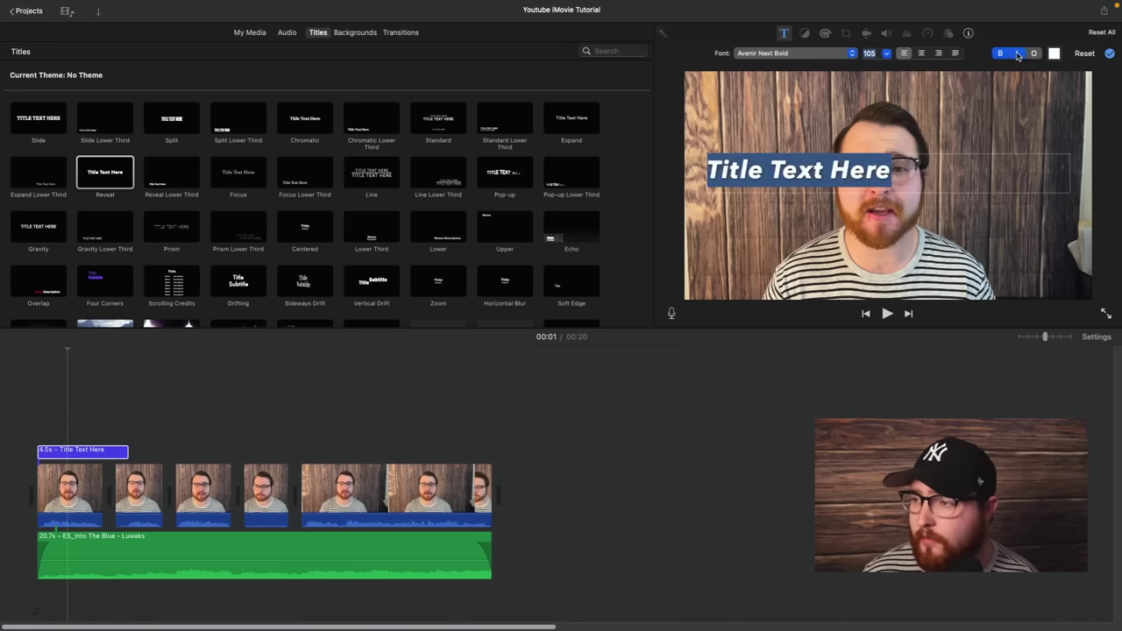
left_click(1017, 53)
left_click(1033, 52)
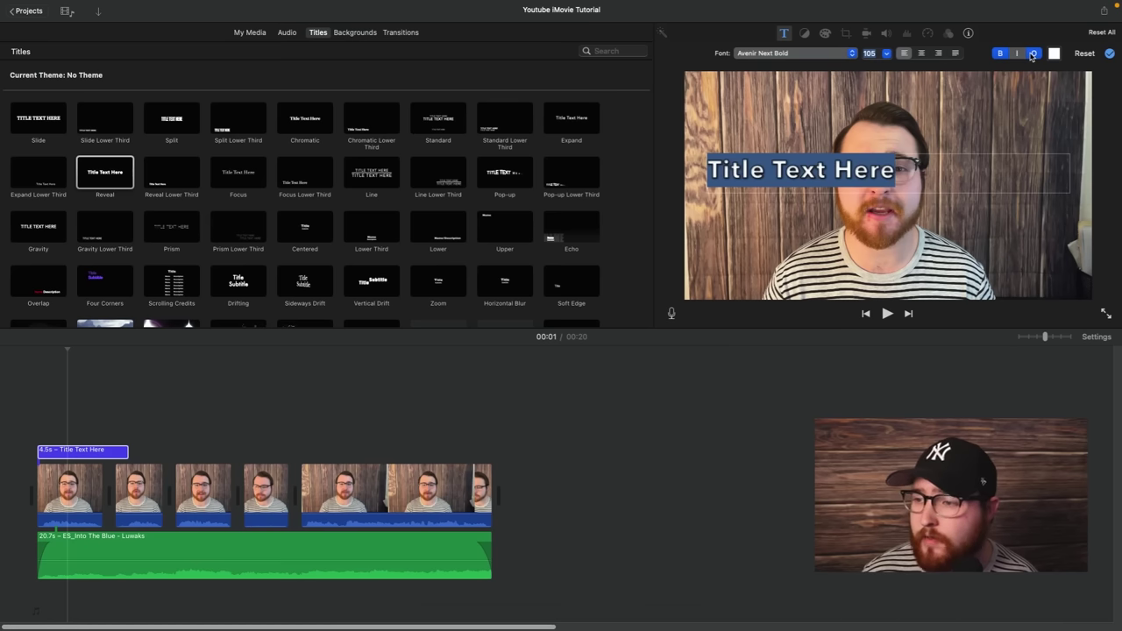
left_click(1033, 54)
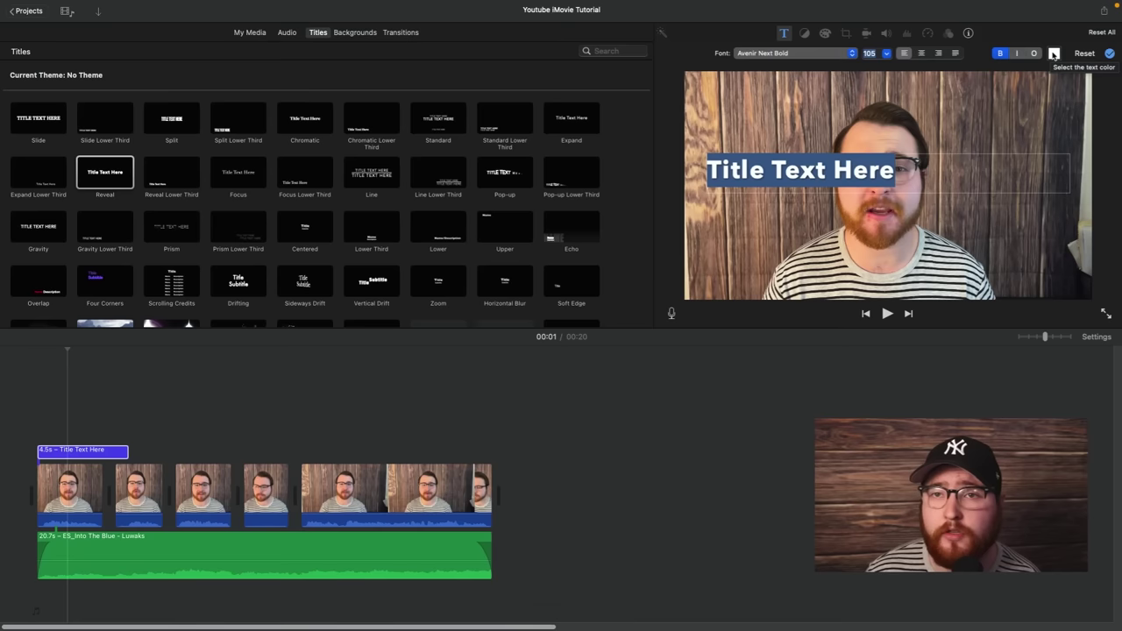
Step: Try red as the colour of the 'Title Text Here' title text
left_click(1054, 54)
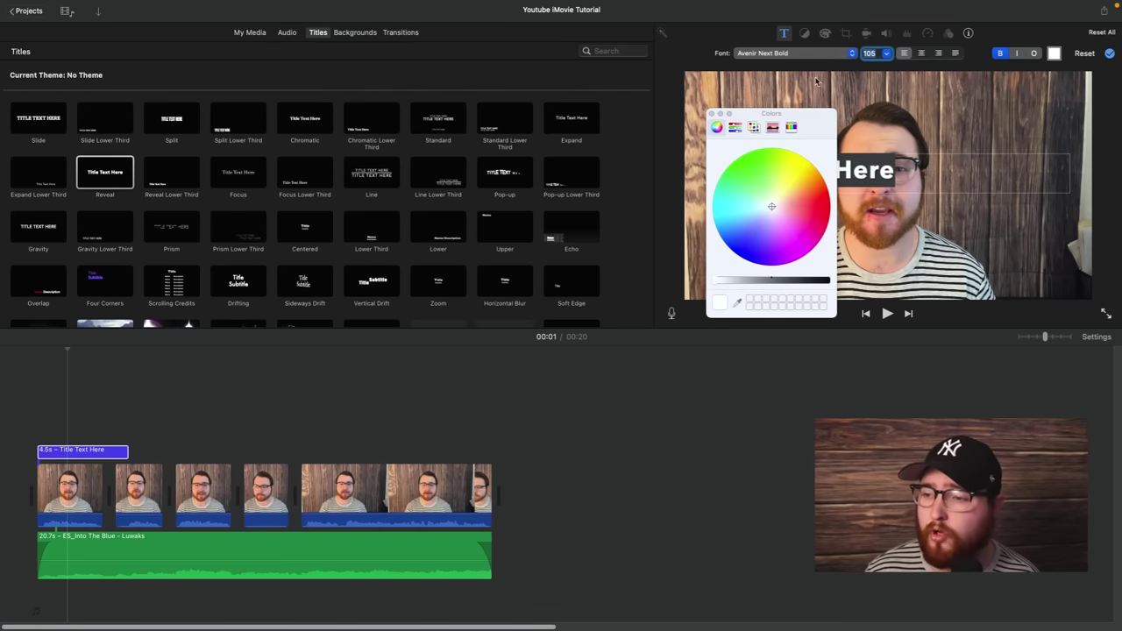
left_click_drag(814, 121, 738, 105)
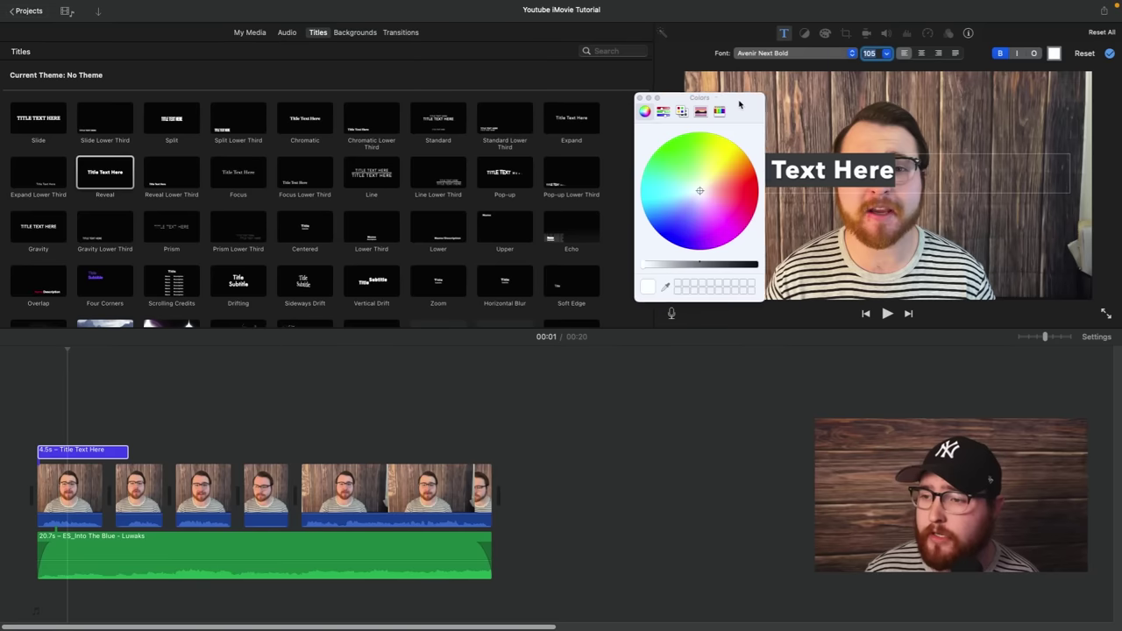
left_click_drag(699, 188, 747, 193)
left_click(780, 172)
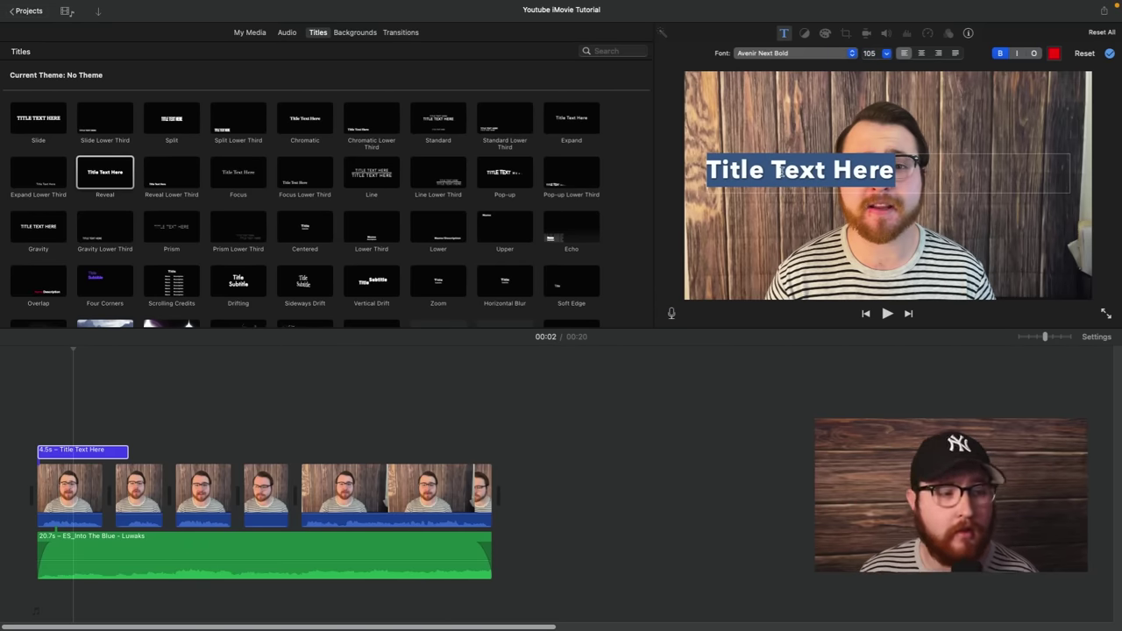
Step: Set the title text colour back to white and apply the title edits
left_click(1056, 53)
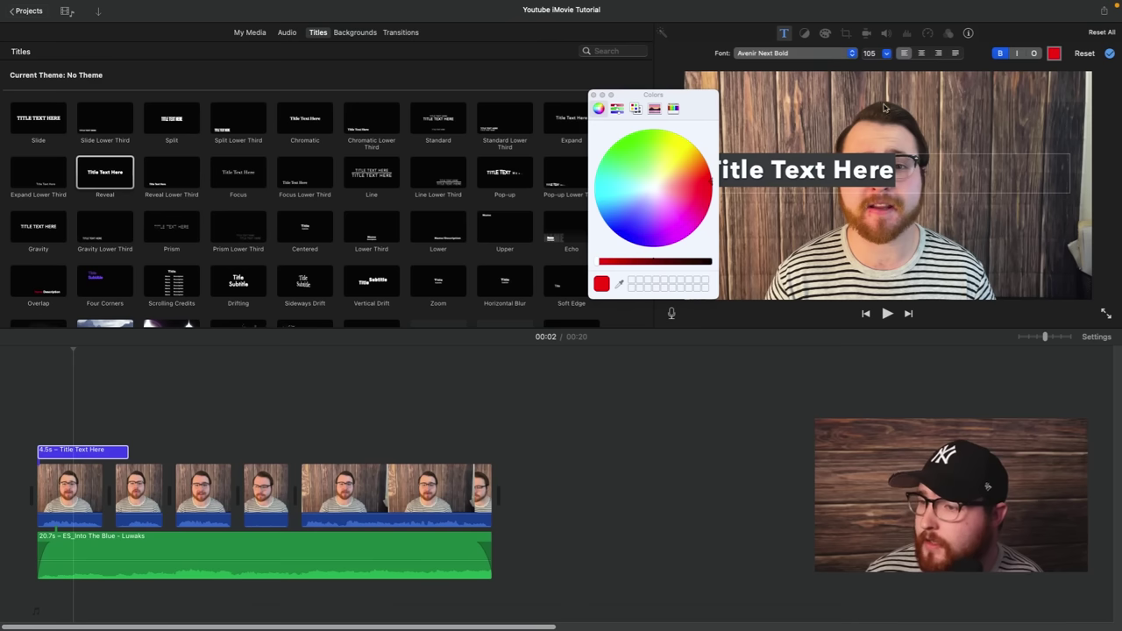
left_click(653, 190)
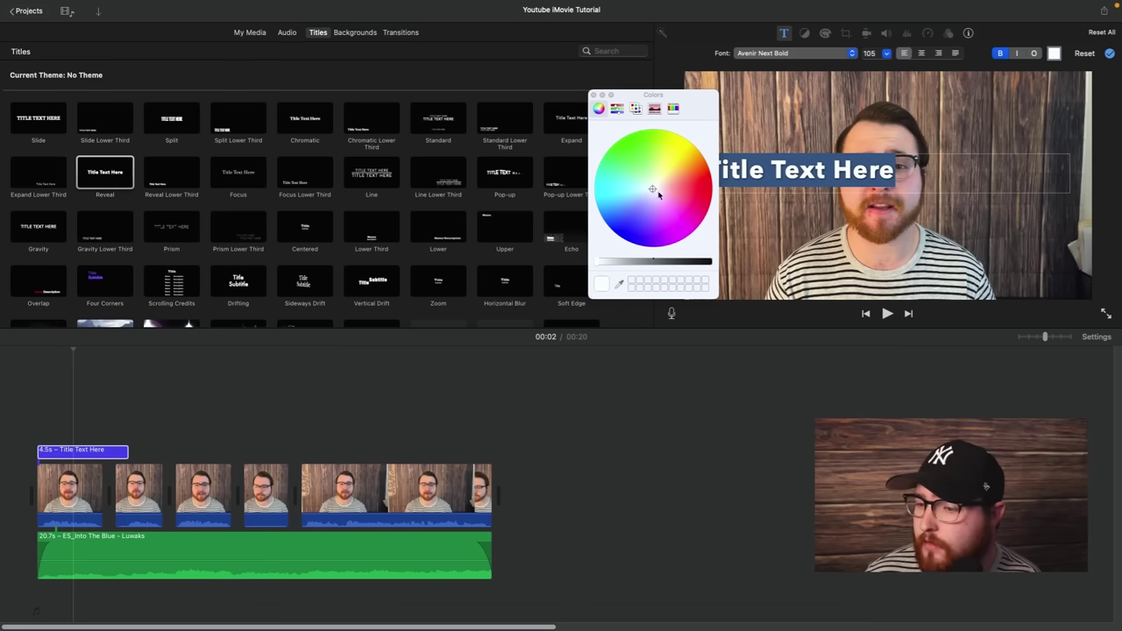
left_click(592, 95)
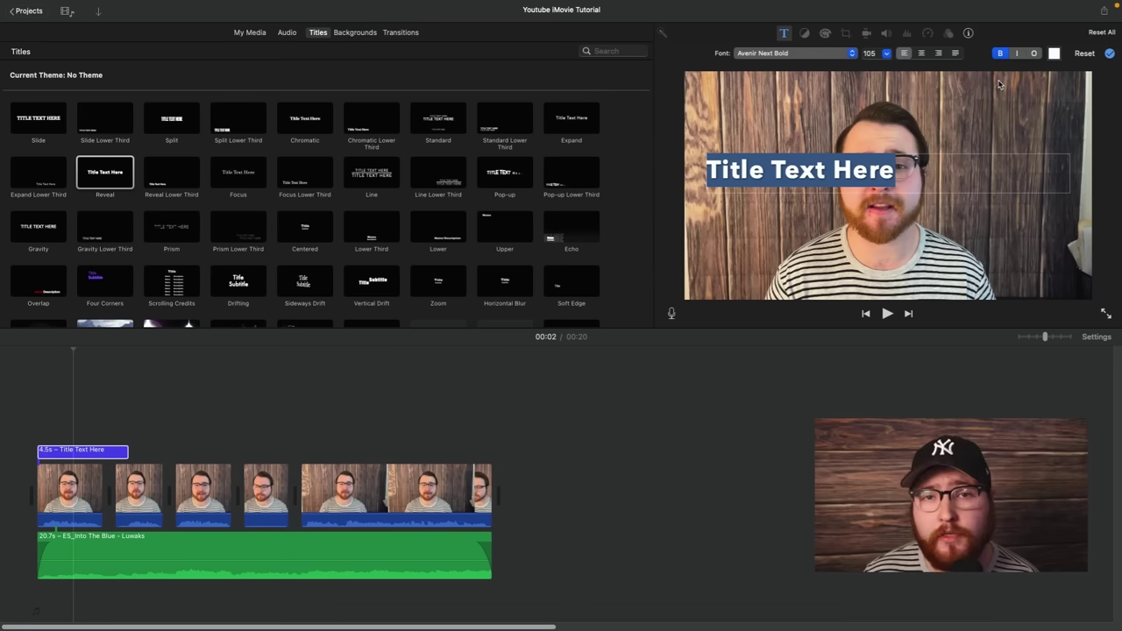
left_click(1111, 54)
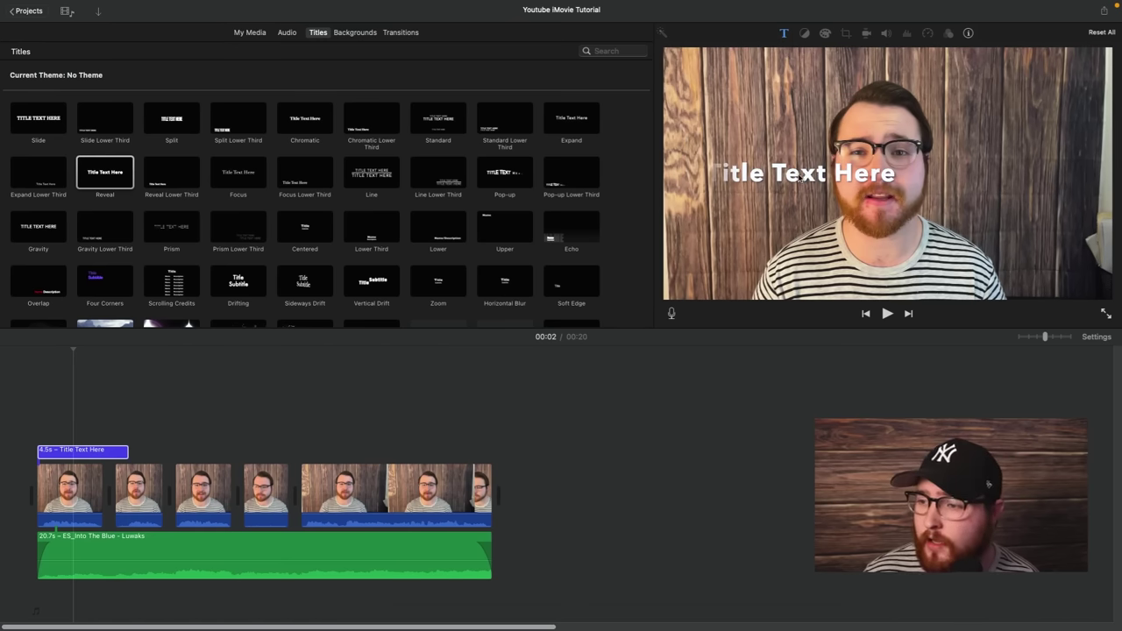
left_click(544, 385)
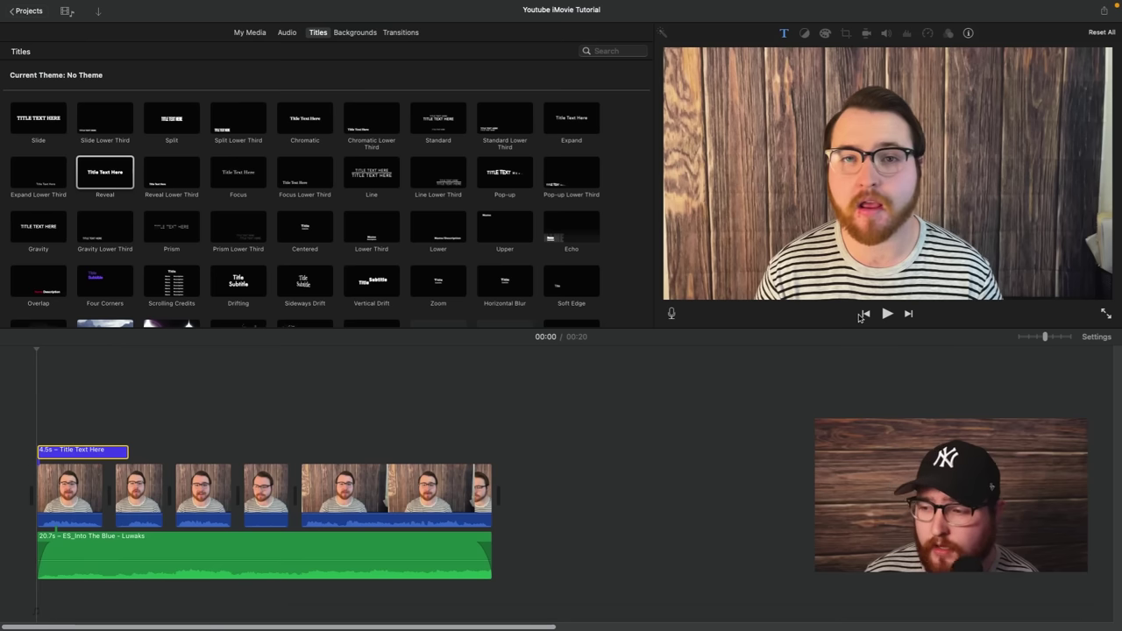
left_click(36, 425)
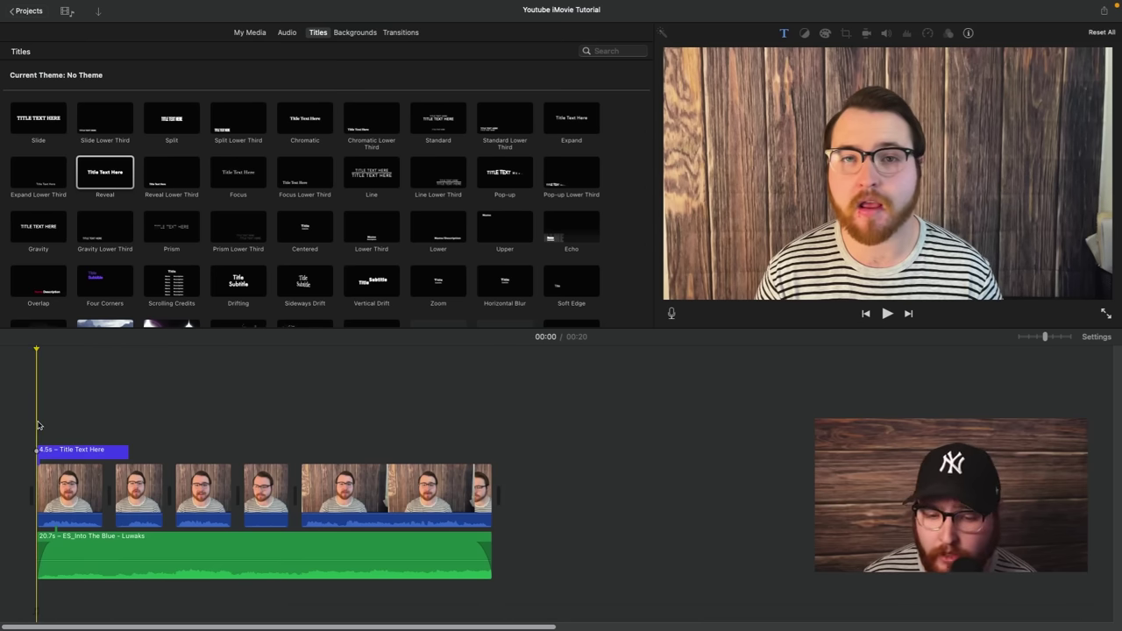
key("space")
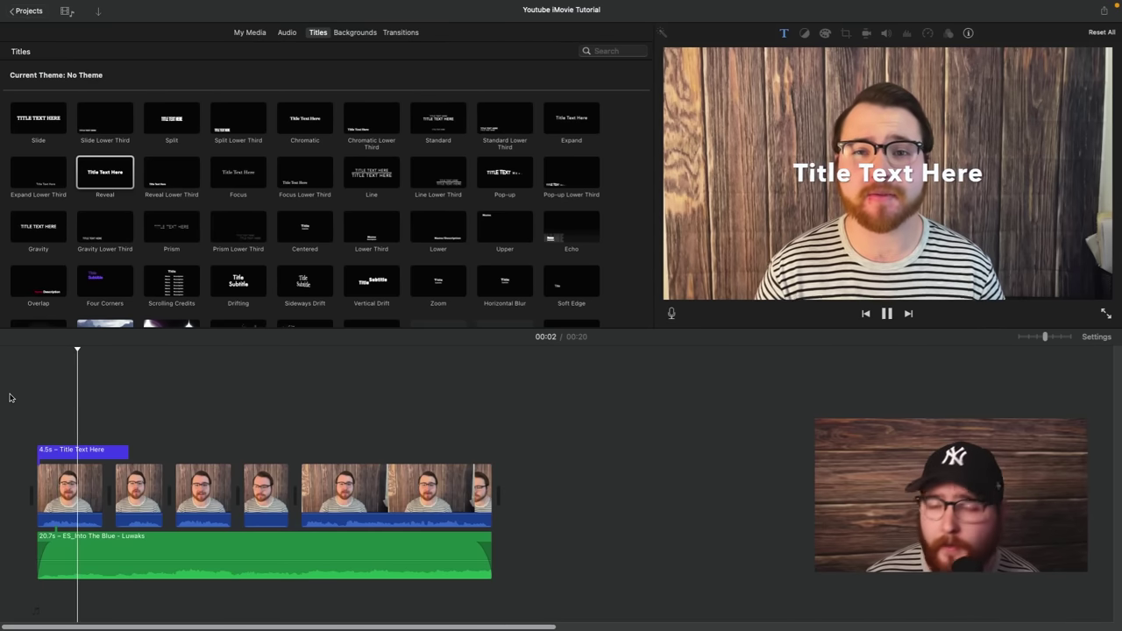
key("space")
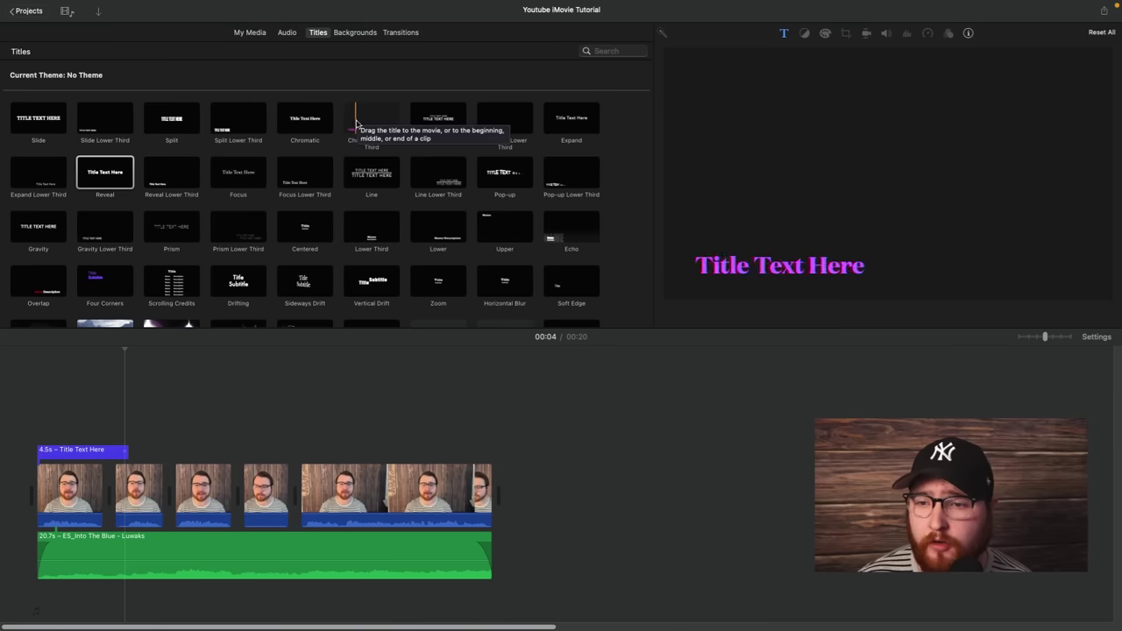
scroll(391, 129, "down", 1)
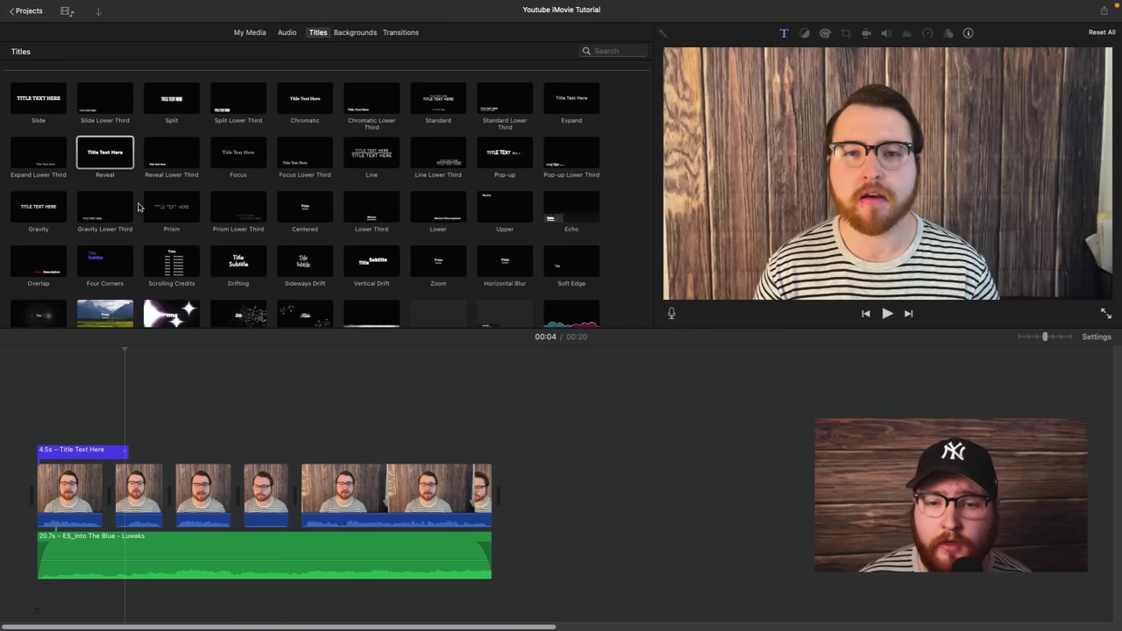
left_click(171, 158)
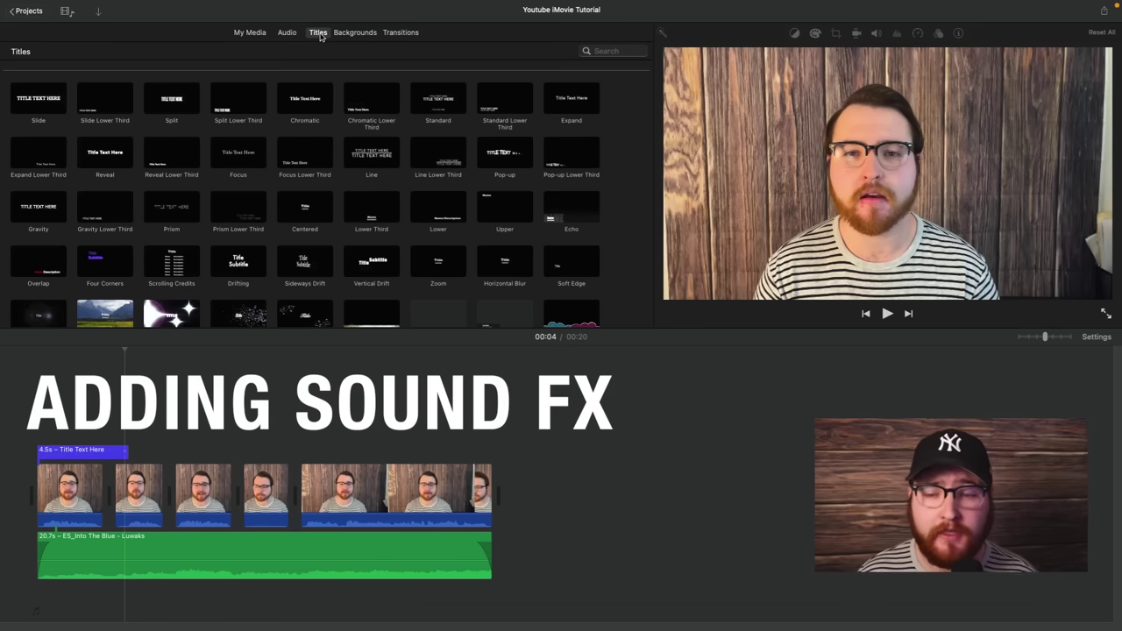
Step: Import the sound effect file into My Media and place it under the first clip
left_click(265, 37)
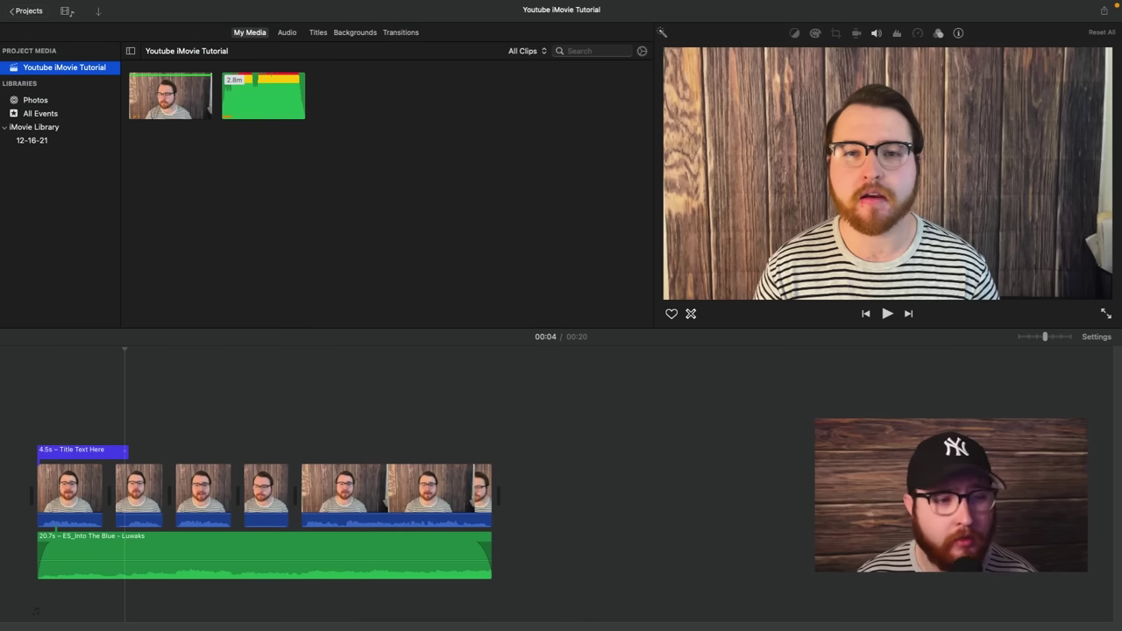
left_click_drag(13, 298, 365, 155)
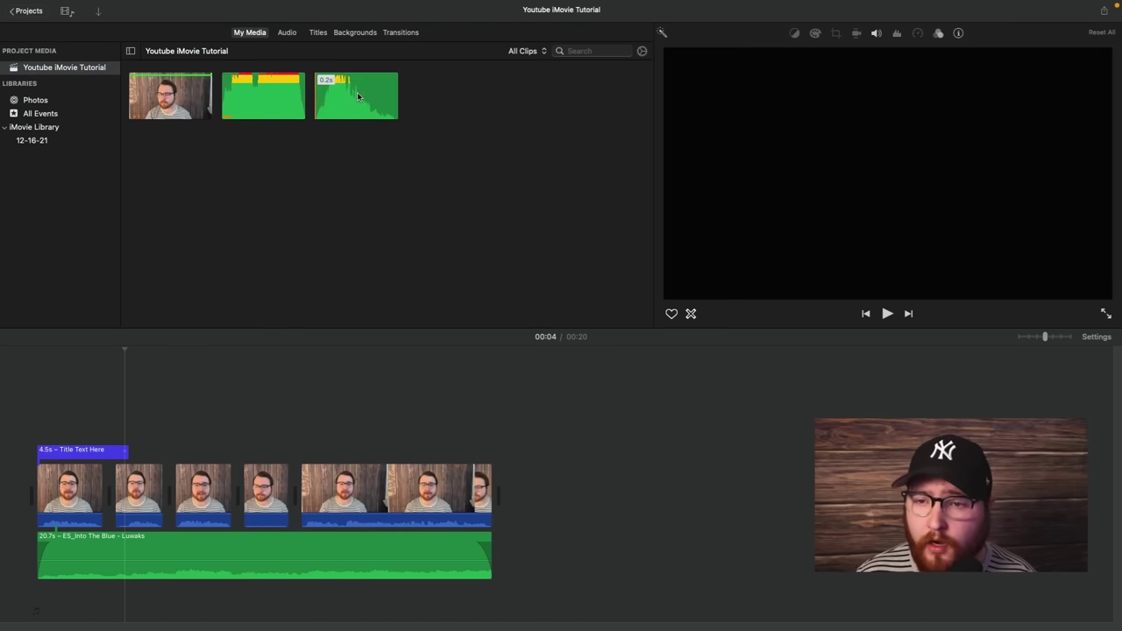
left_click_drag(357, 106, 39, 611)
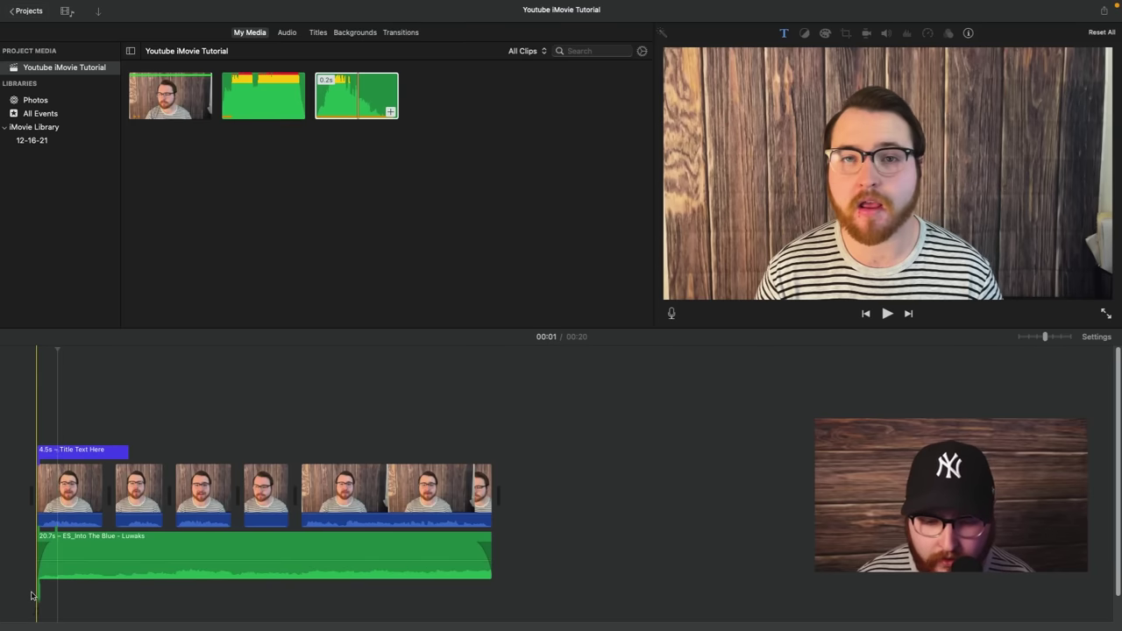
Step: Zoom into the timeline and play the movie's opening from the start to hear the sound
key("super+equal")
key("super+equal")
key("super+equal")
key("super+equal")
key("super+equal")
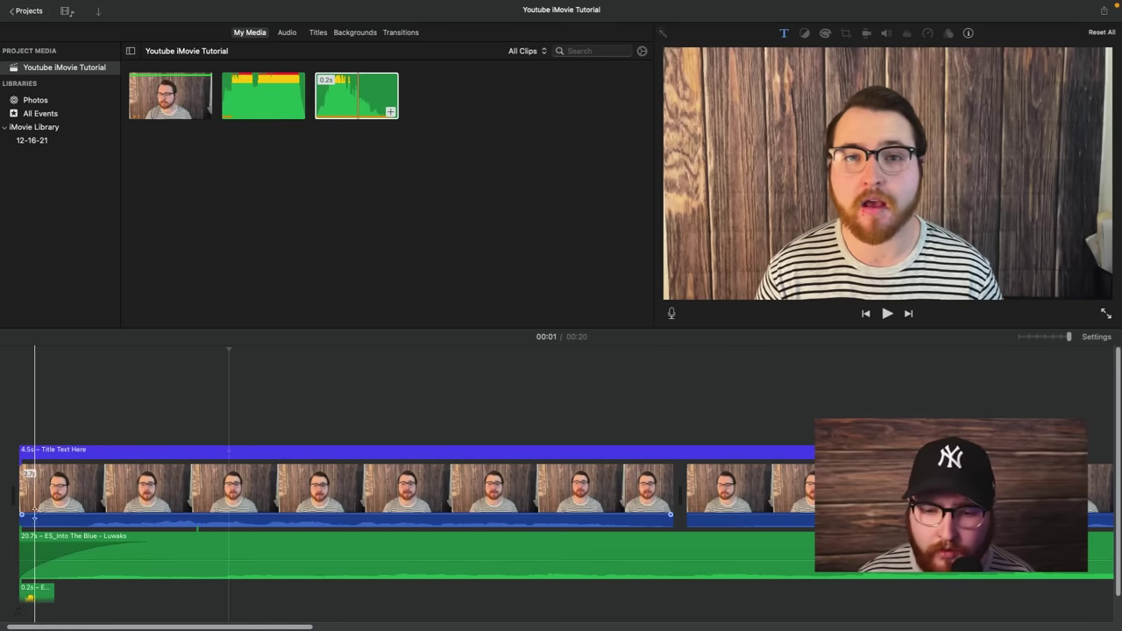
left_click(18, 413)
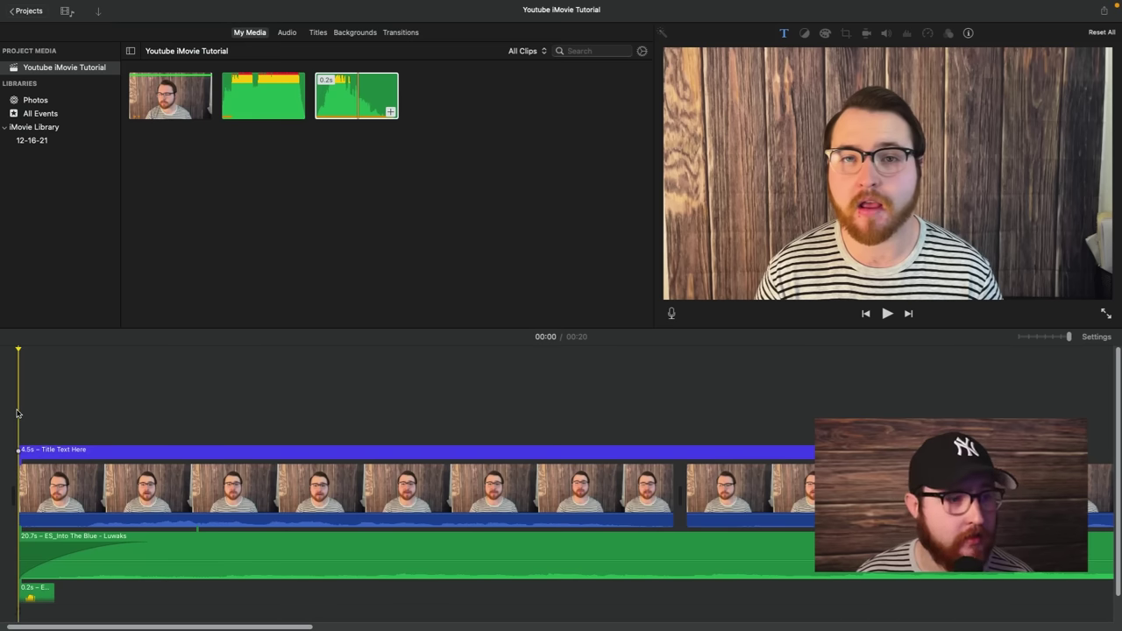
key("space")
key("space")
scroll(16, 395, "down", 2)
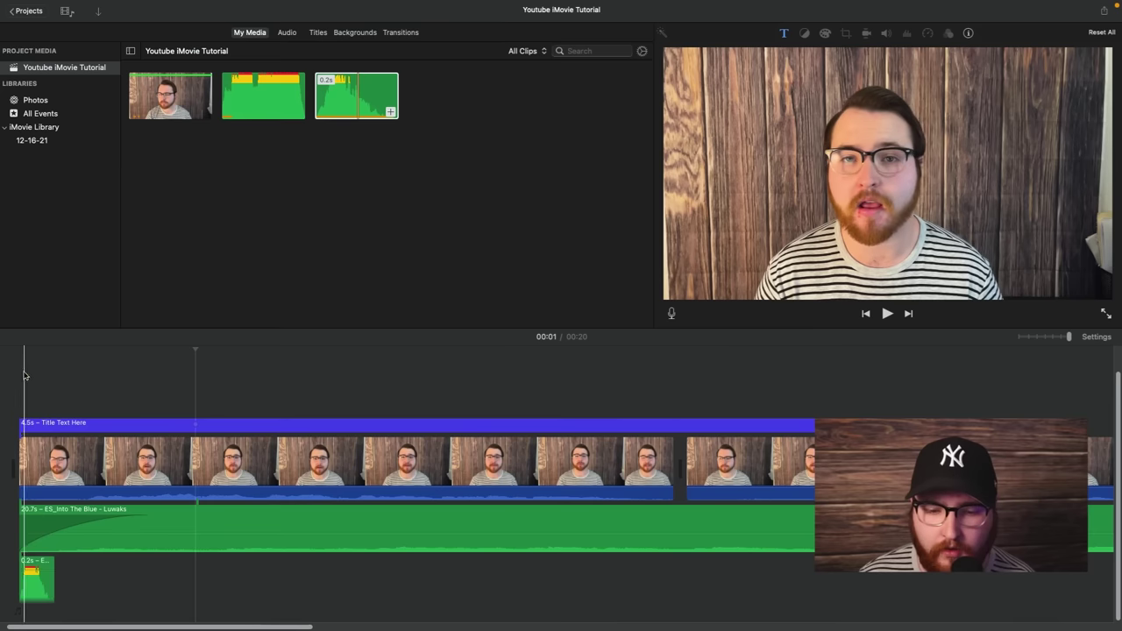
key("space")
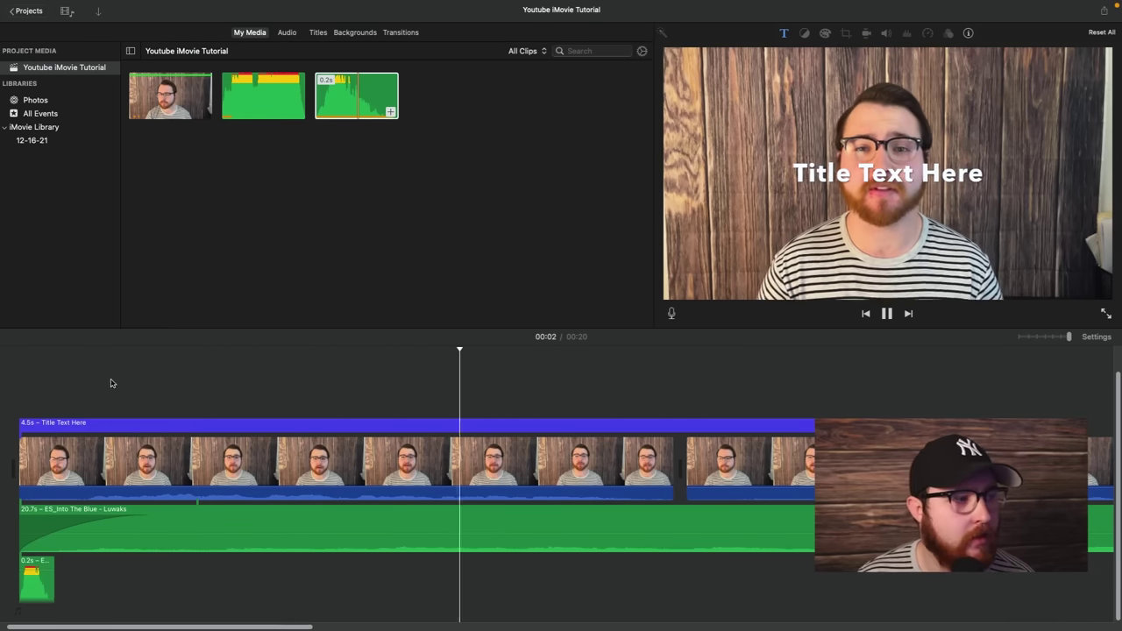
key("space")
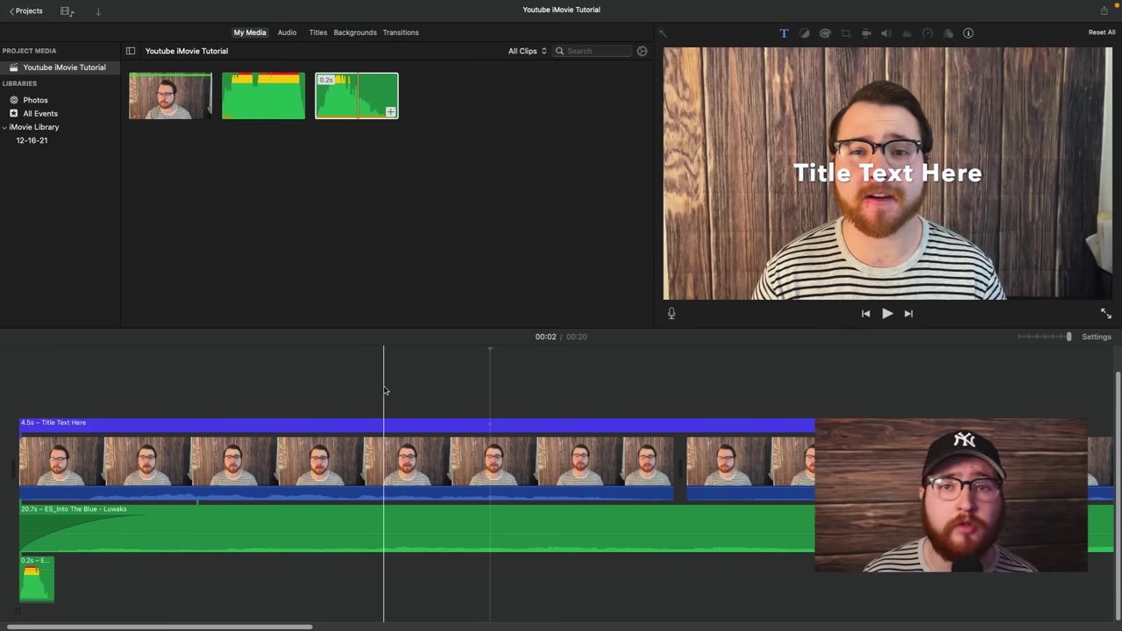
left_click(307, 226)
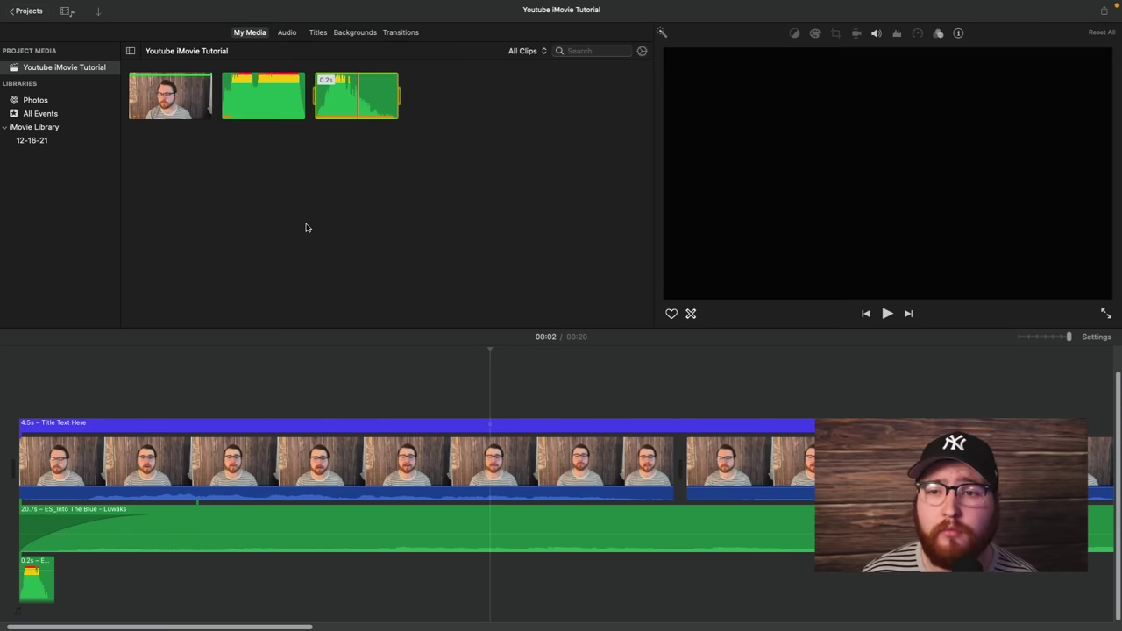
left_click_drag(371, 284, 458, 201)
left_click(35, 581)
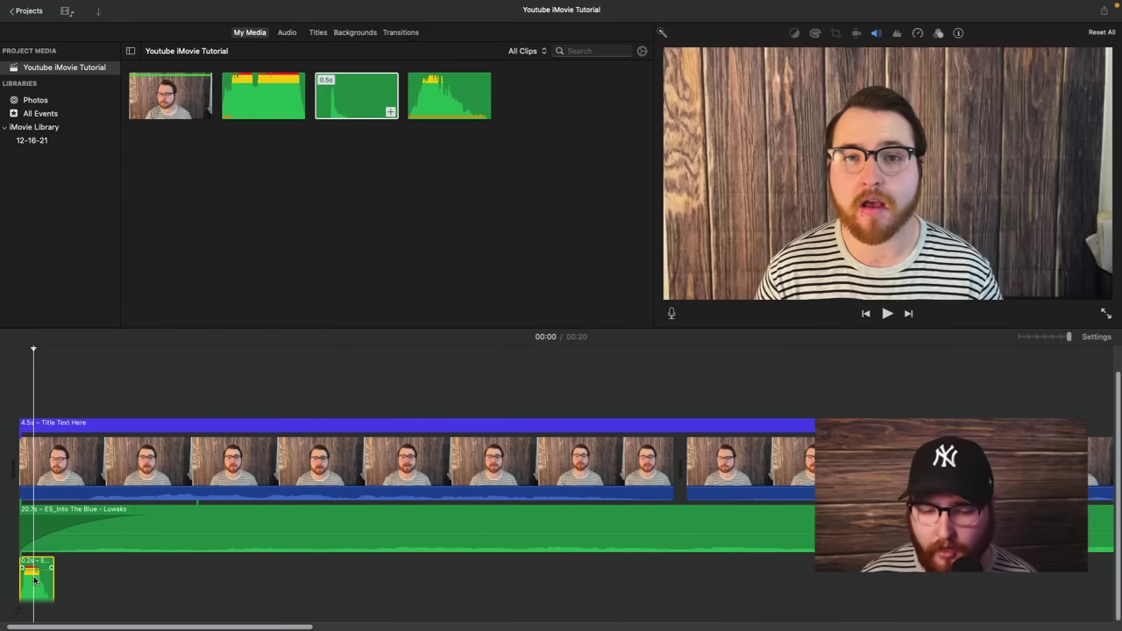
key("Delete")
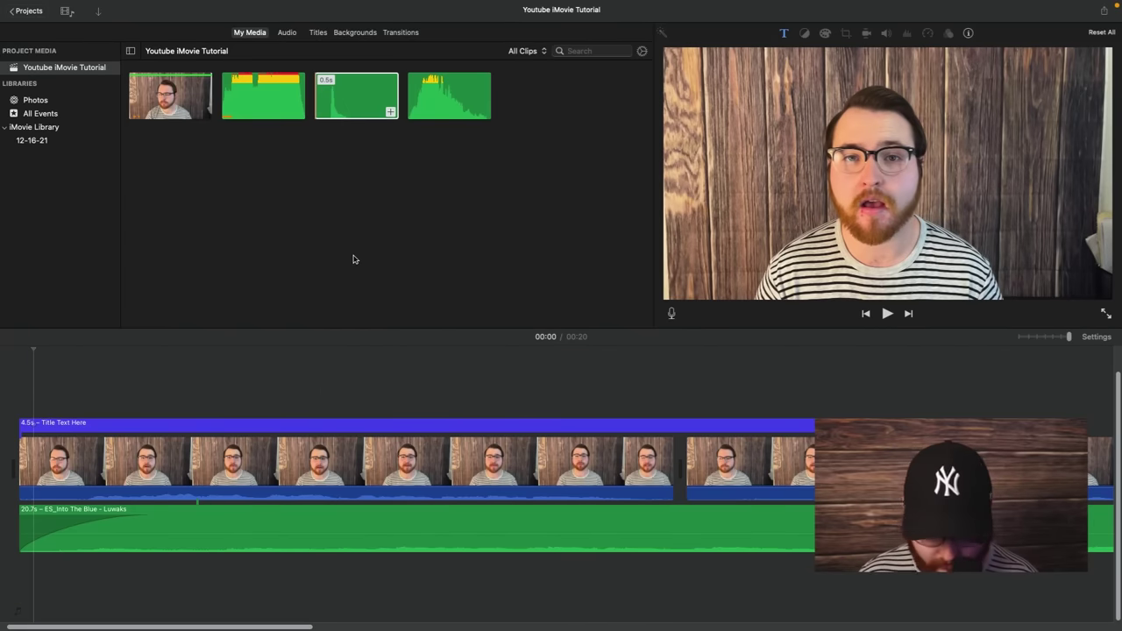
left_click_drag(360, 94, 13, 587)
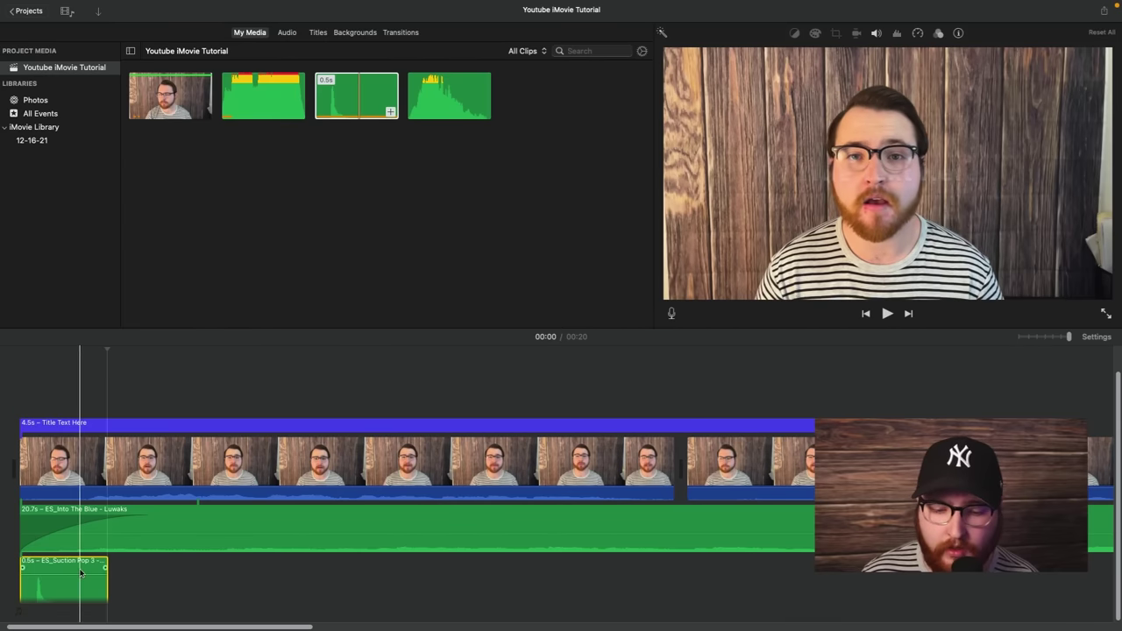
left_click(867, 314)
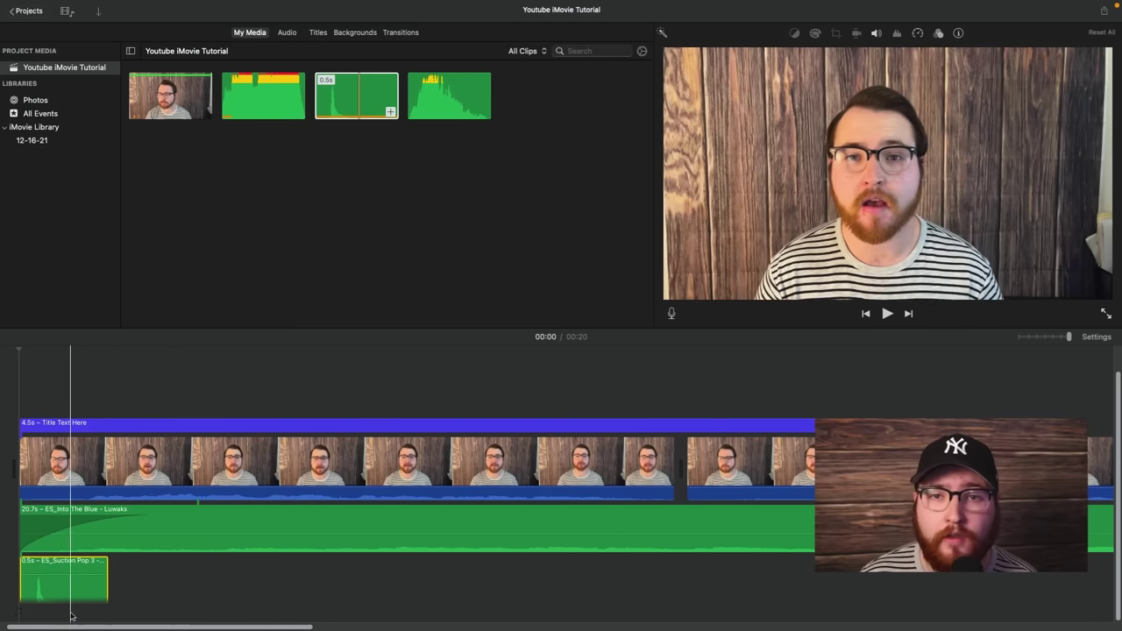
key("space")
key("space")
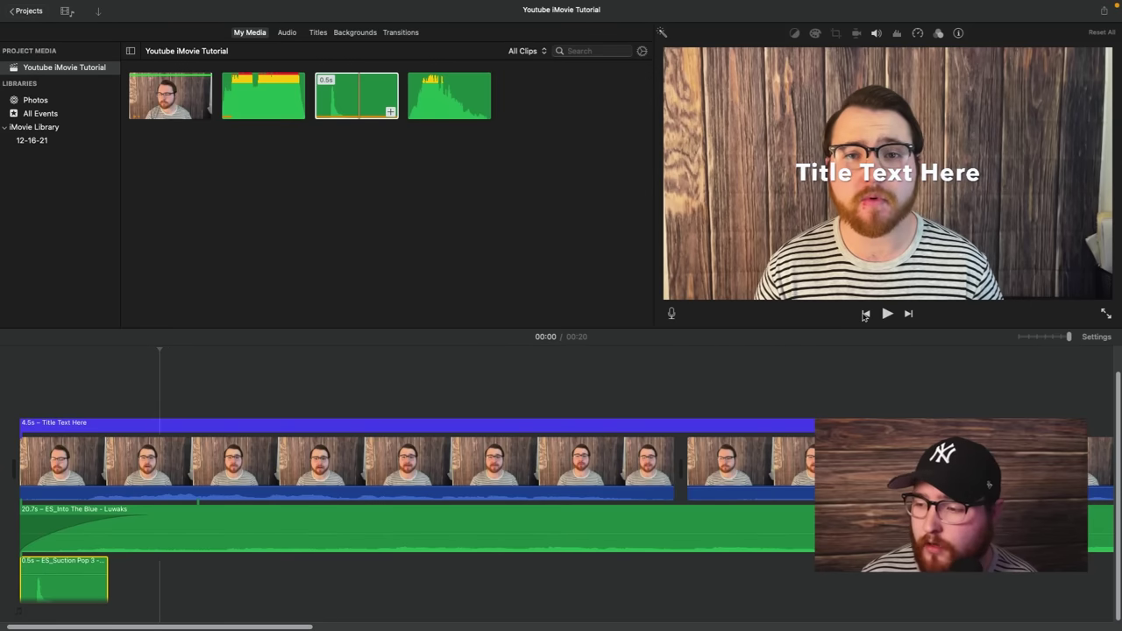
left_click_drag(57, 571, 58, 567)
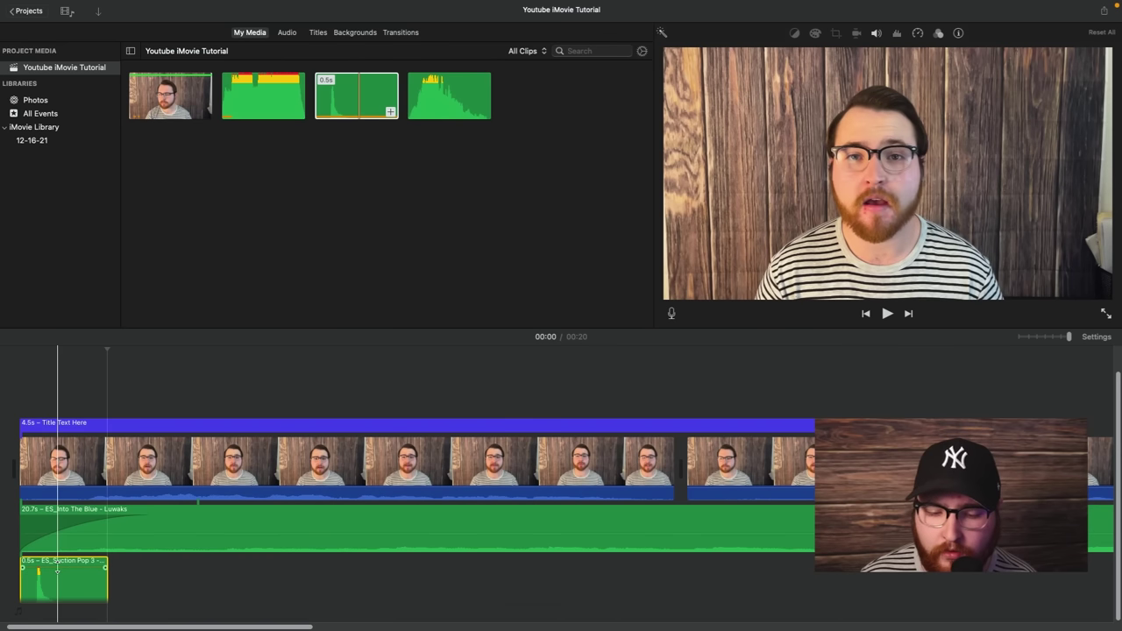
key("backslash")
key("backslash")
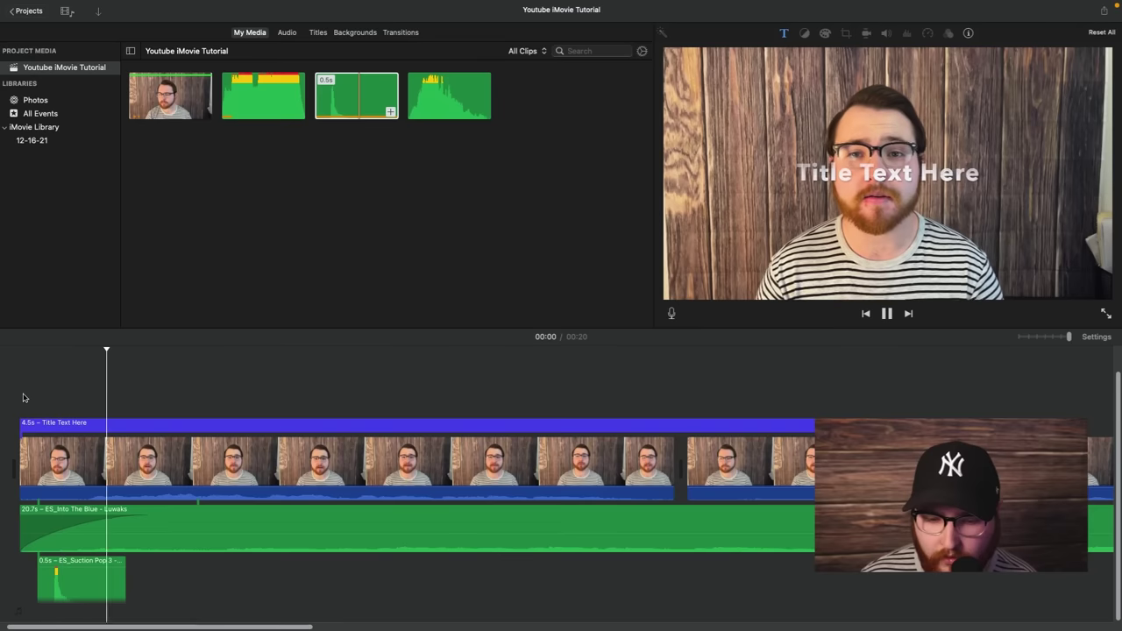
key("space")
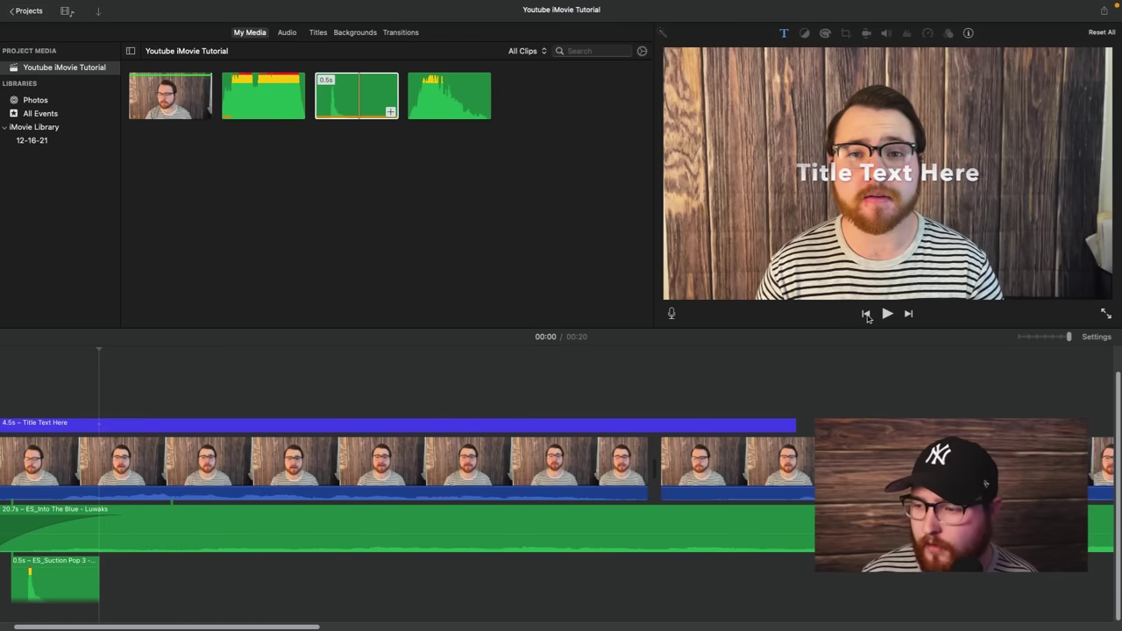
scroll(225, 414, "left", 2)
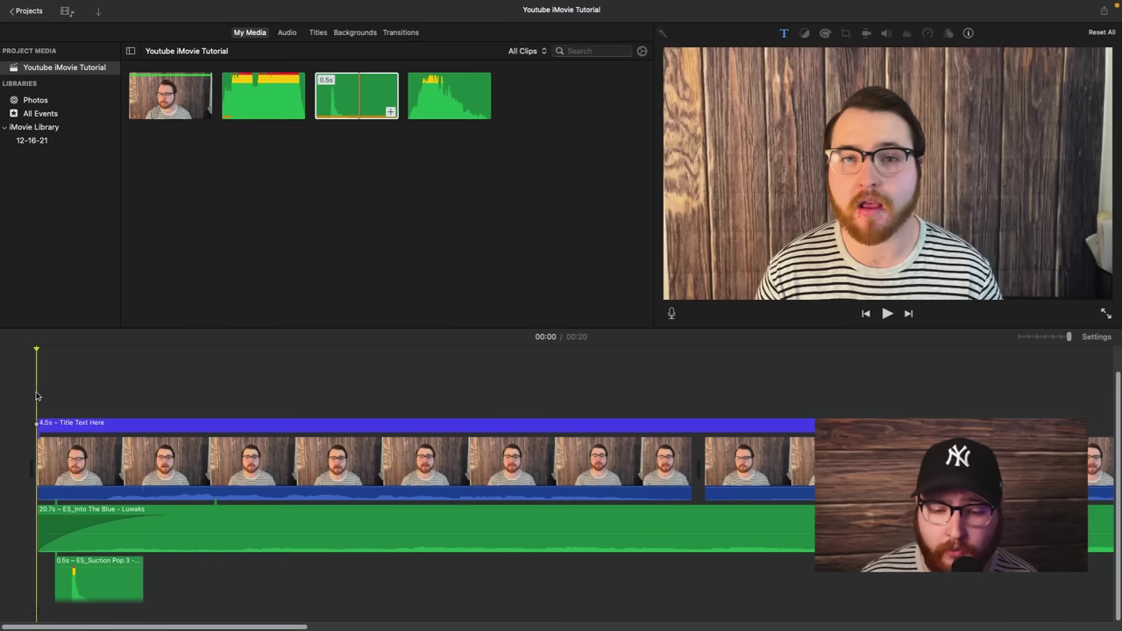
Step: Raise the ES_Suction Pop 3 clip's volume to 400% and preview the opening
left_click(78, 571)
left_click_drag(78, 571, 79, 572)
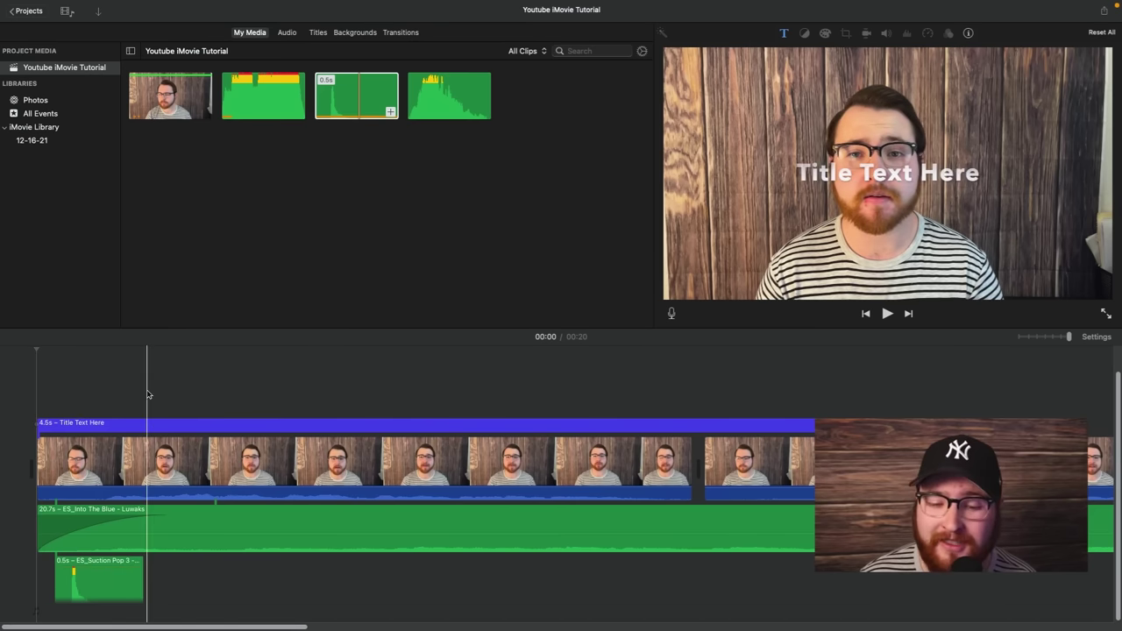
key("space")
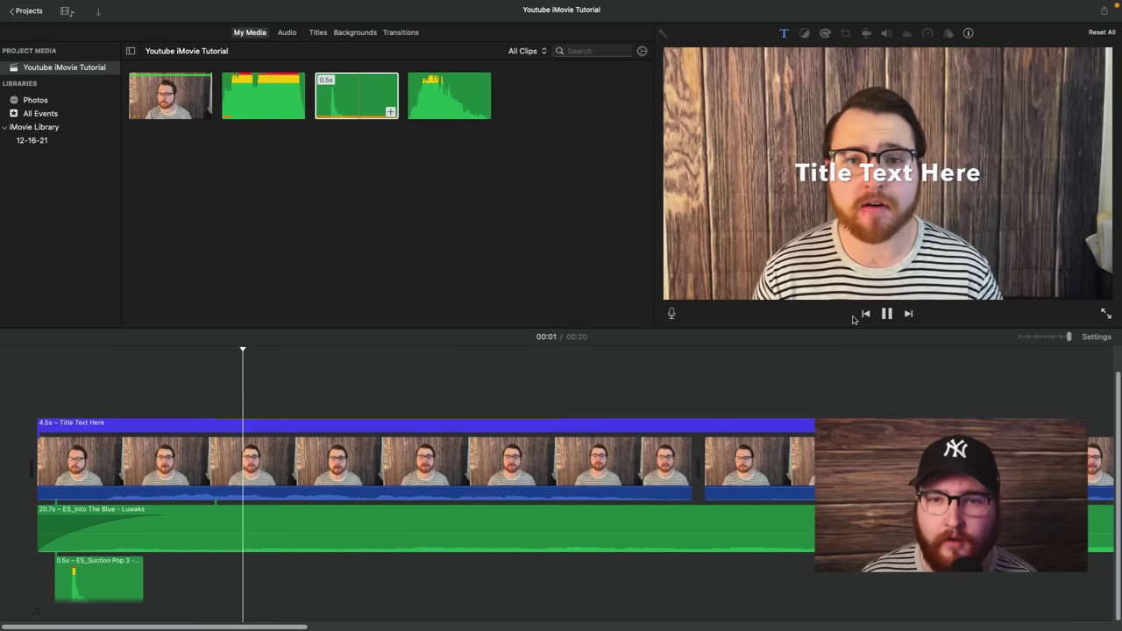
key("space")
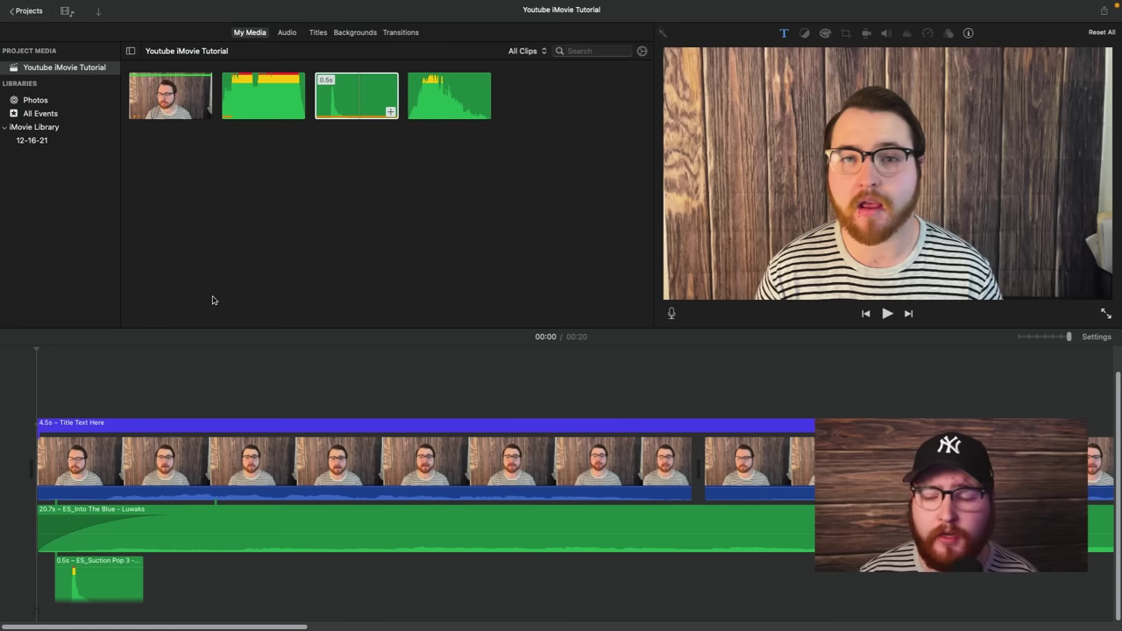
left_click(1094, 339)
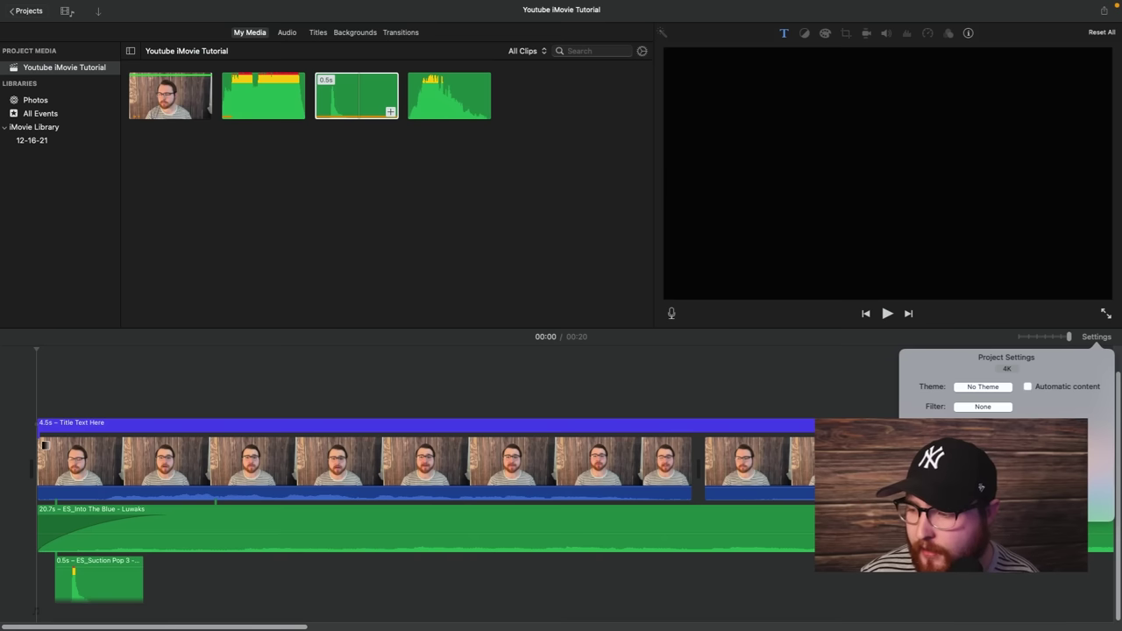
left_click(1100, 338)
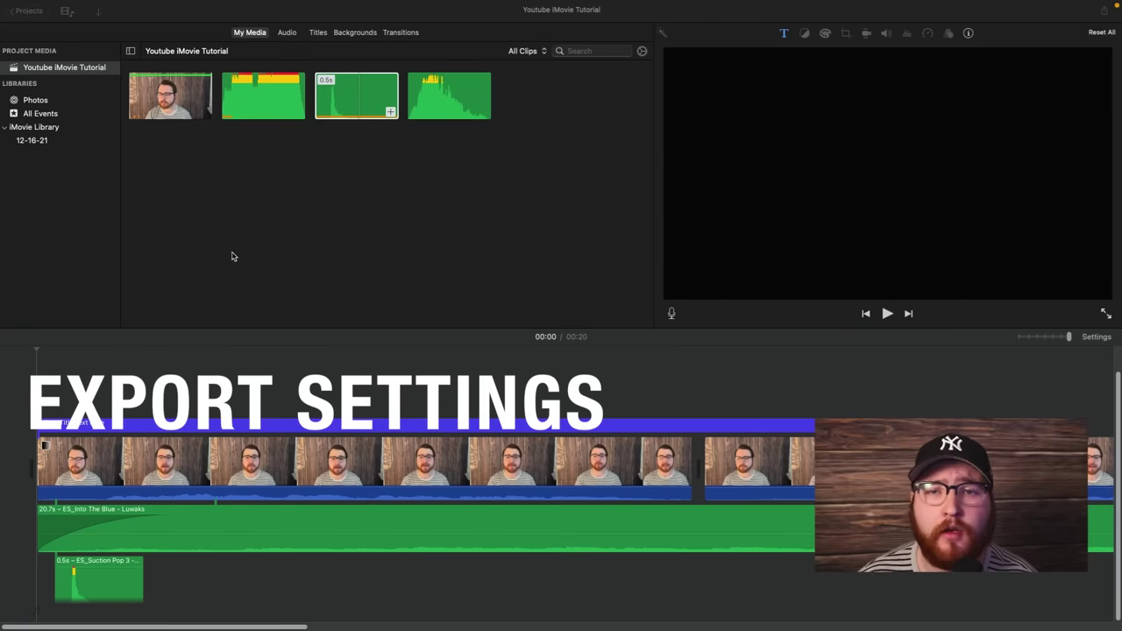
Step: Choose Export File from the Share menu for Youtube iMovie Tutorial
left_click(1104, 11)
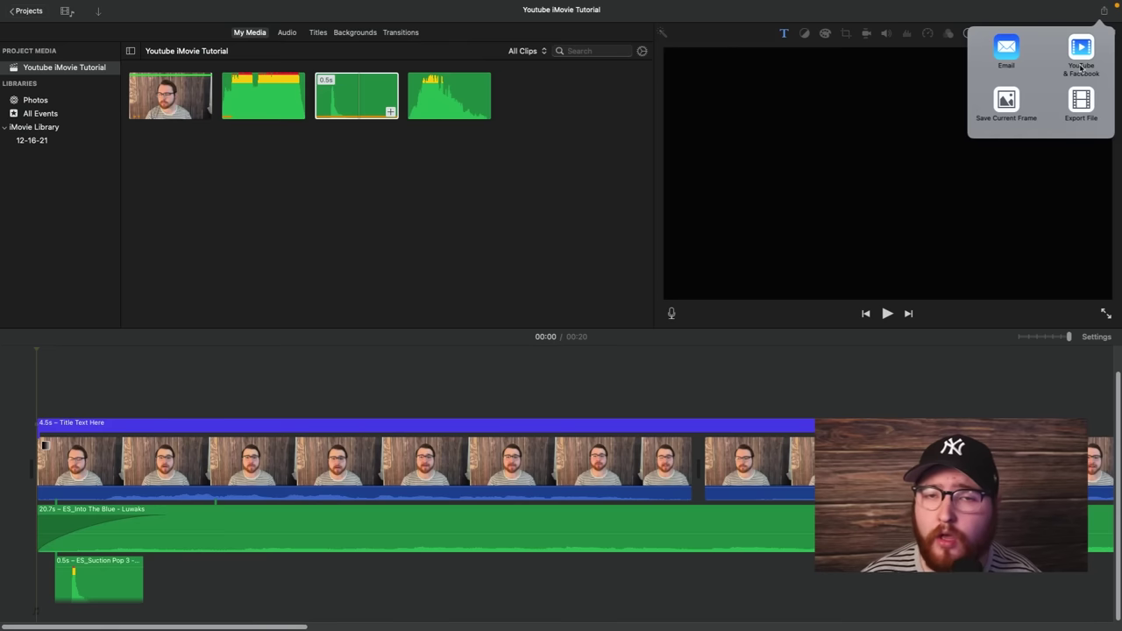
left_click(1083, 105)
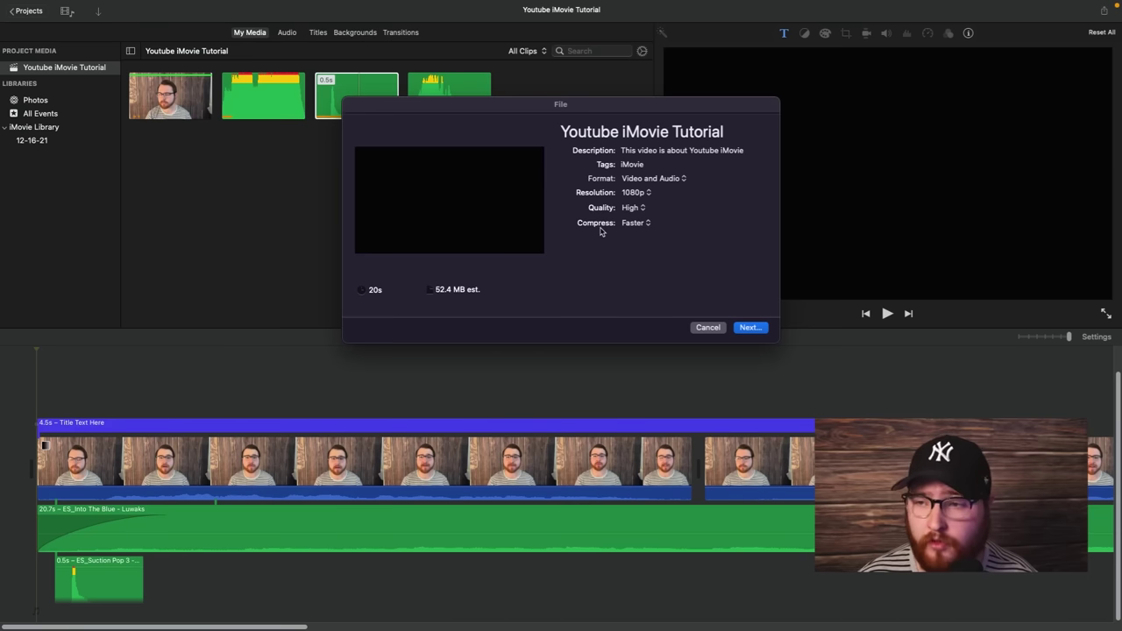
Step: Rename the export title to 'iPhone Video Tutorial'
left_click(617, 132)
left_click_drag(726, 132, 556, 130)
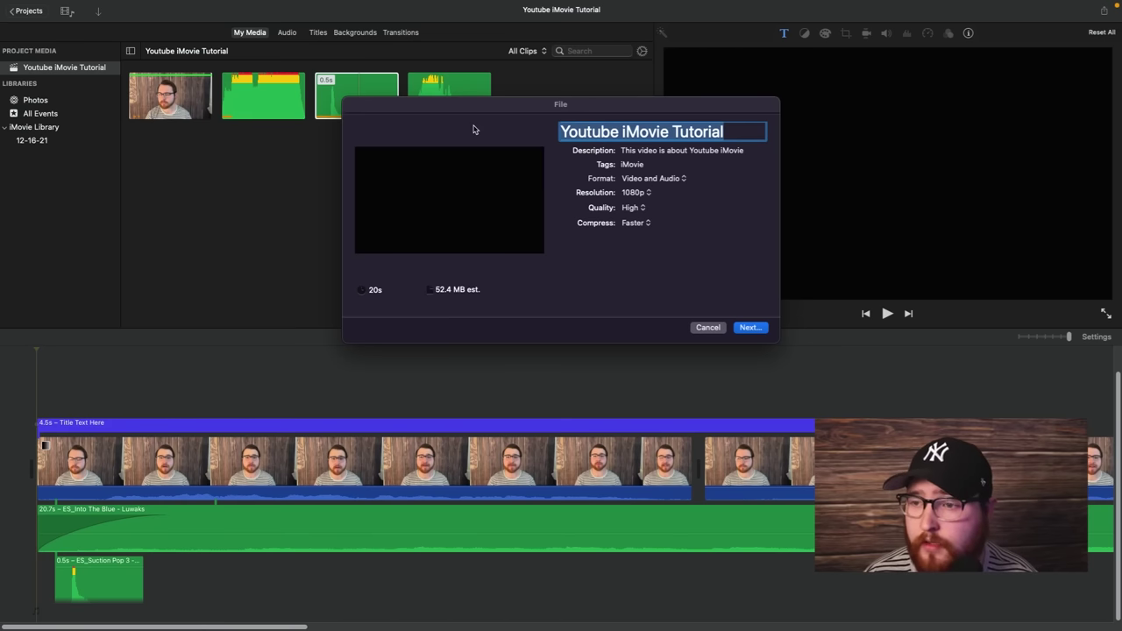
key("BackSpace")
type("iPhone")
key("BackSpace")
key("BackSpace")
type("=n")
key("BackSpace")
key("BackSpace")
type("ne ")
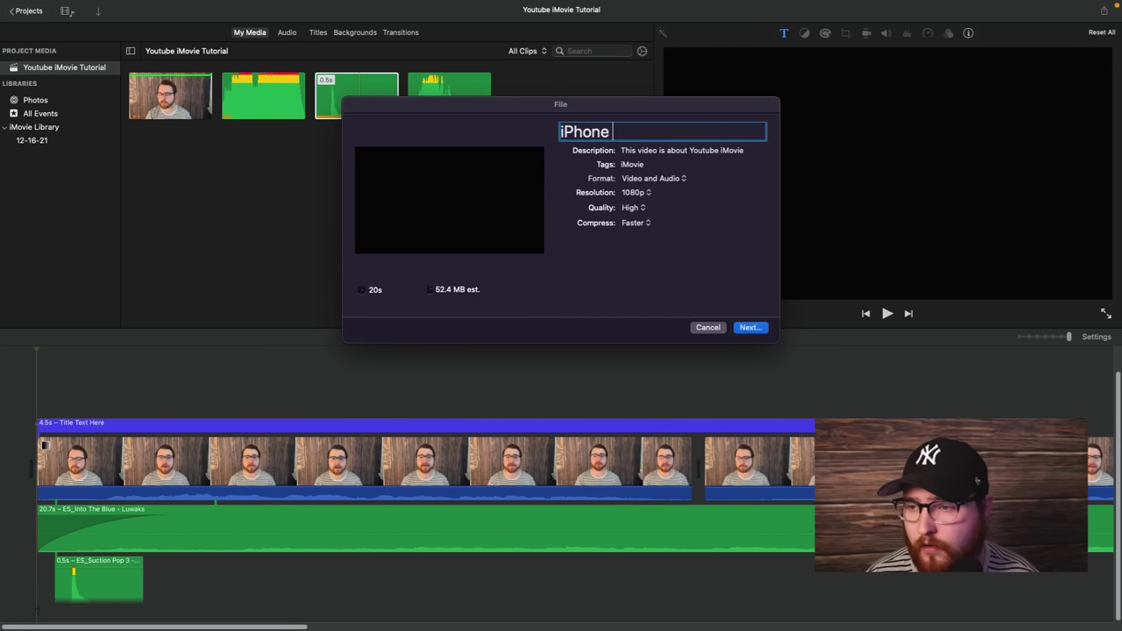
type("Video Tutorial")
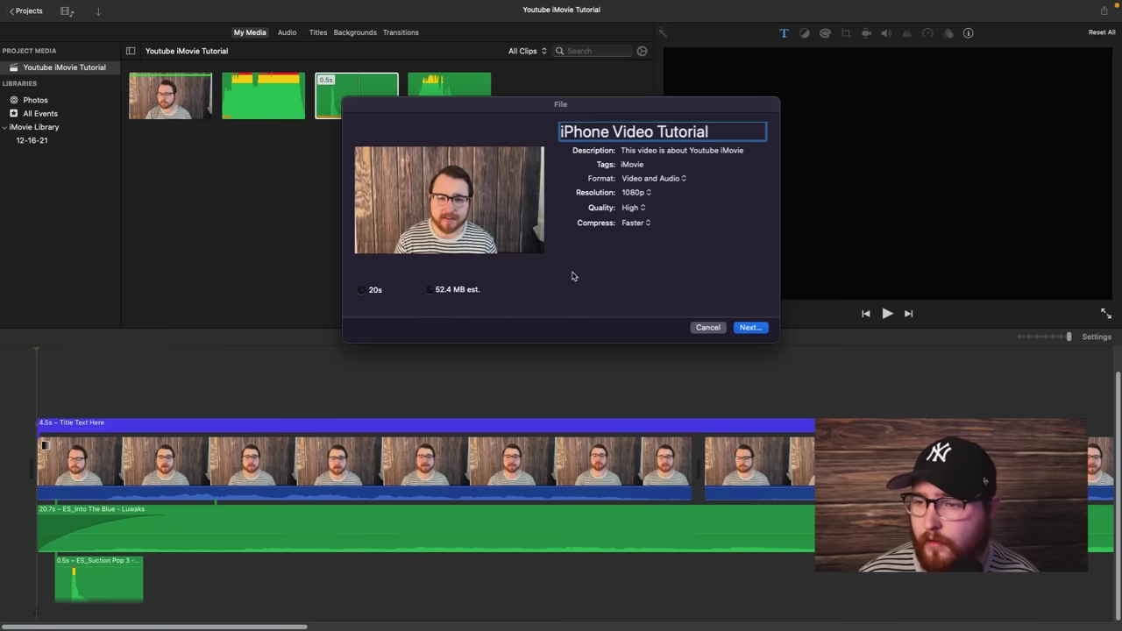
left_click(671, 151)
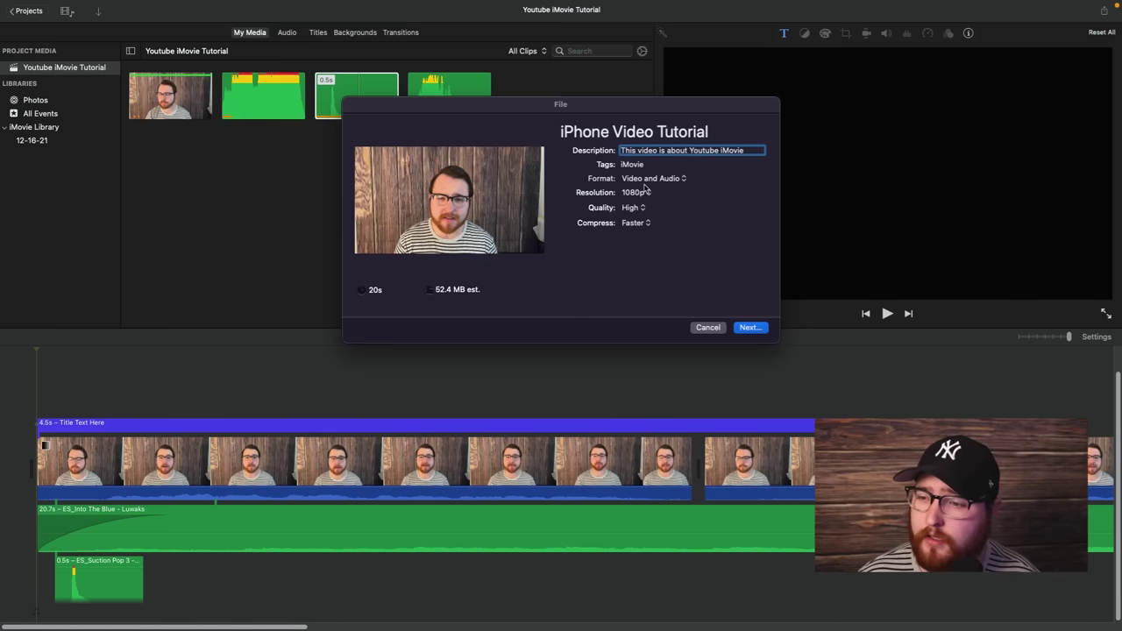
Step: Keep Video and Audio, 1080p and High quality, and set compression to Better Quality
left_click(653, 179)
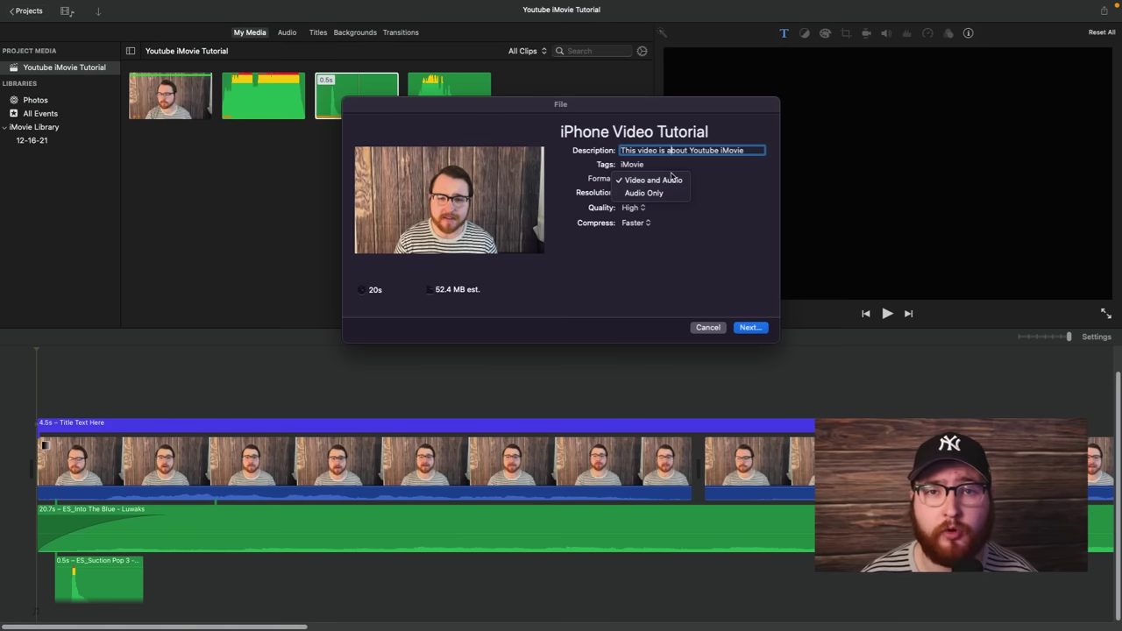
left_click(671, 180)
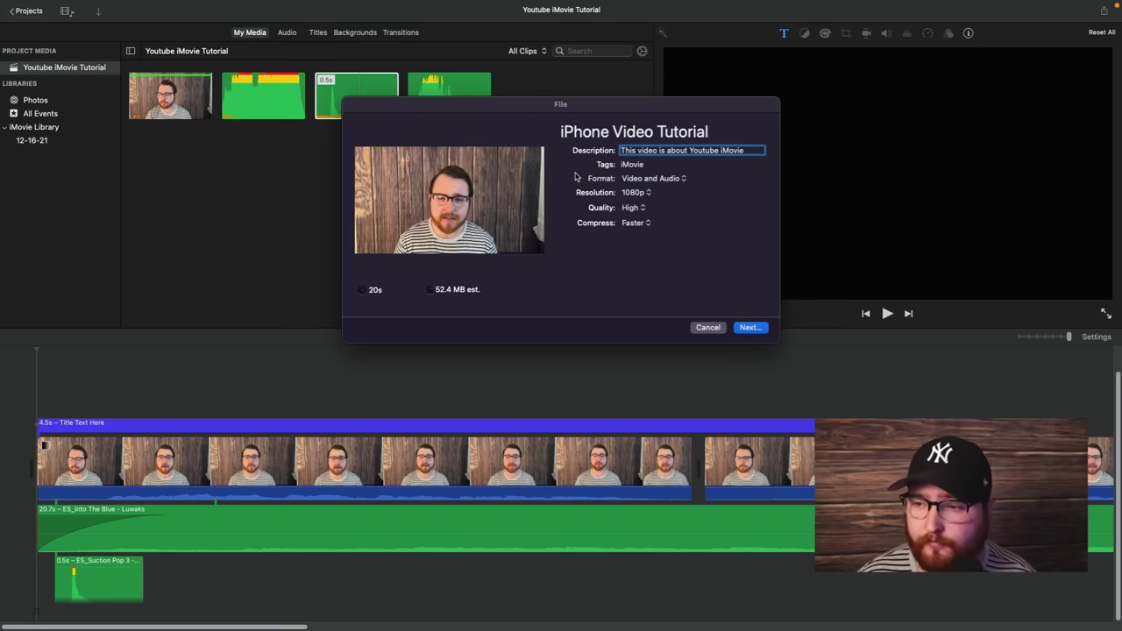
left_click(631, 194)
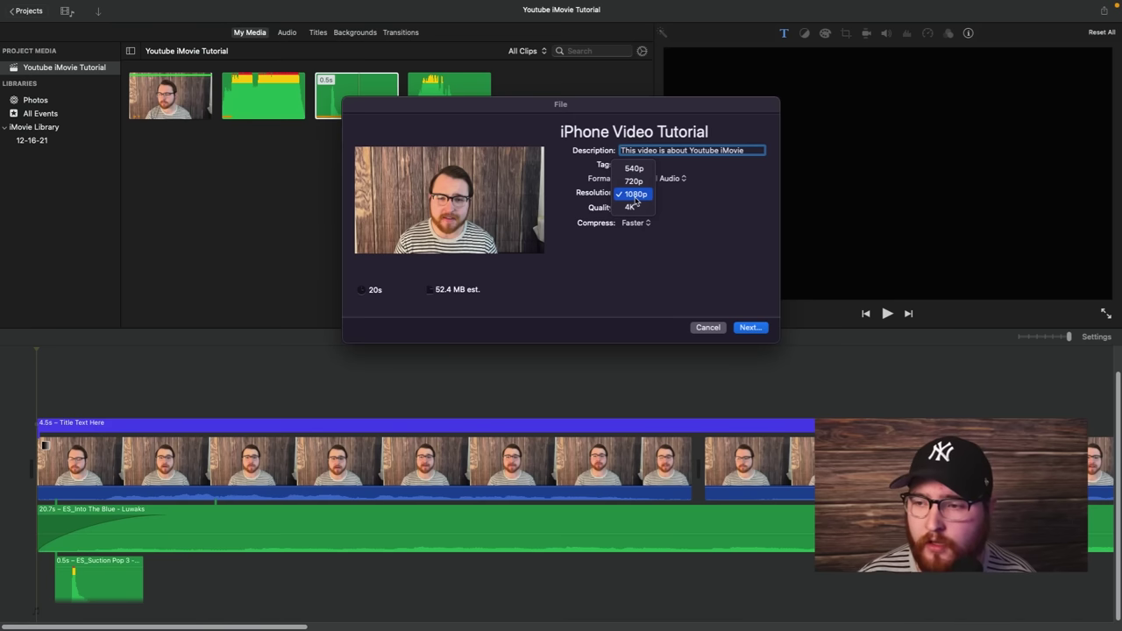
left_click(634, 196)
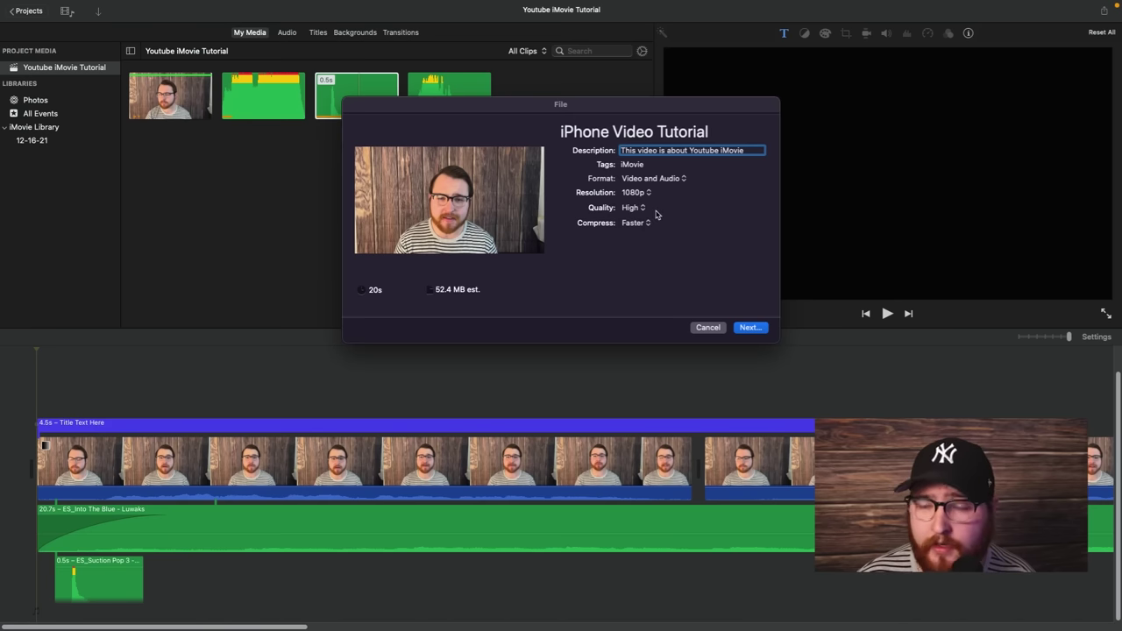
left_click(633, 210)
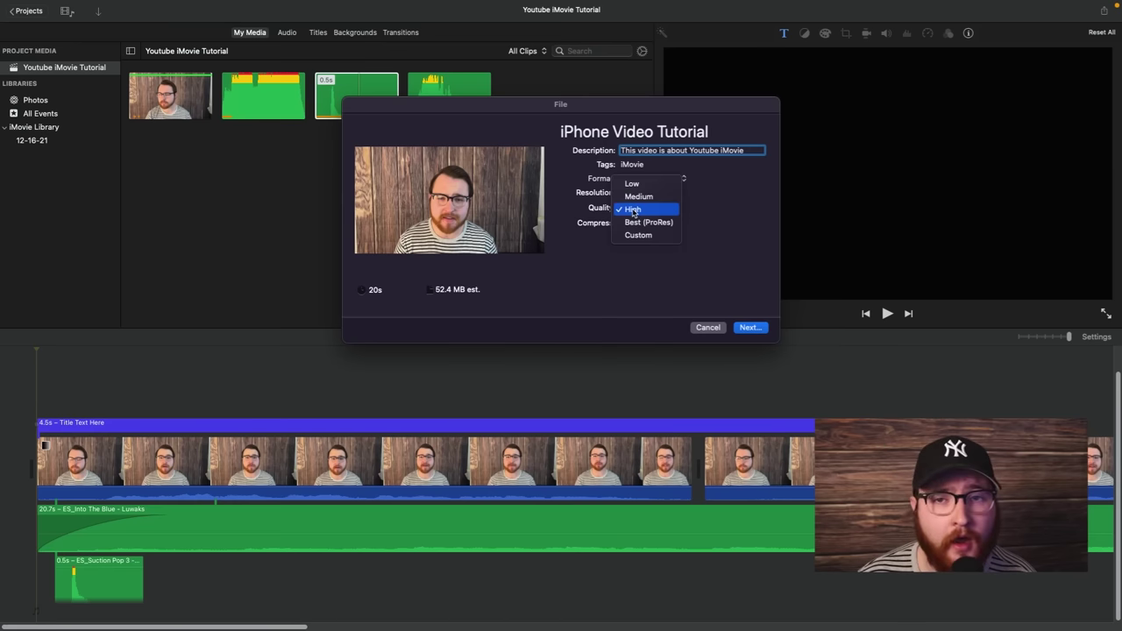
left_click(634, 211)
left_click(640, 226)
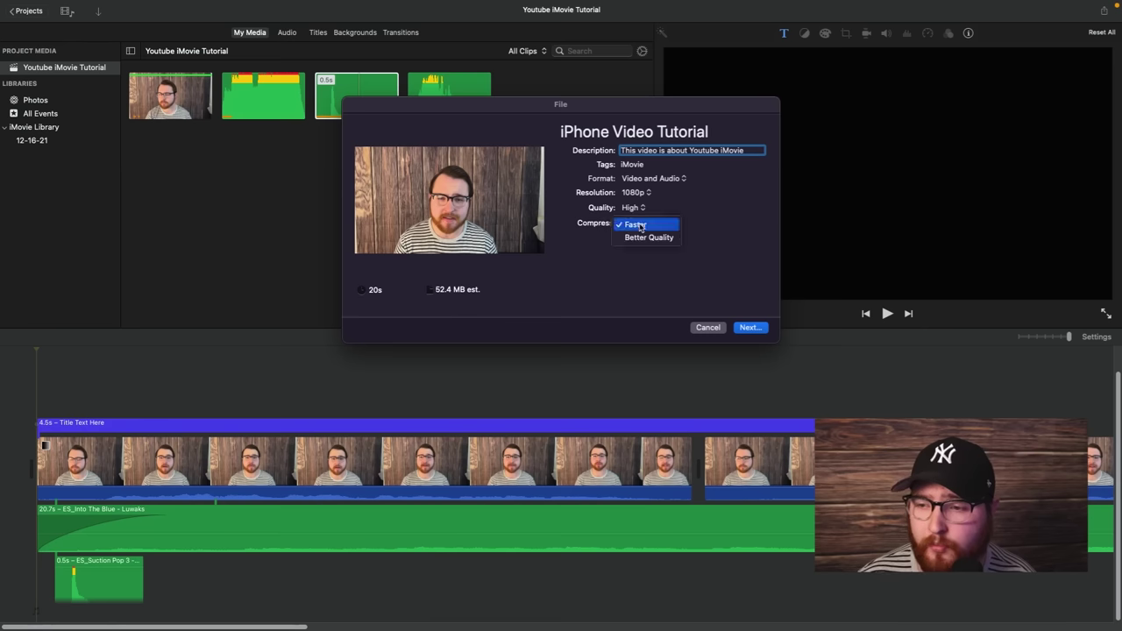
left_click(647, 238)
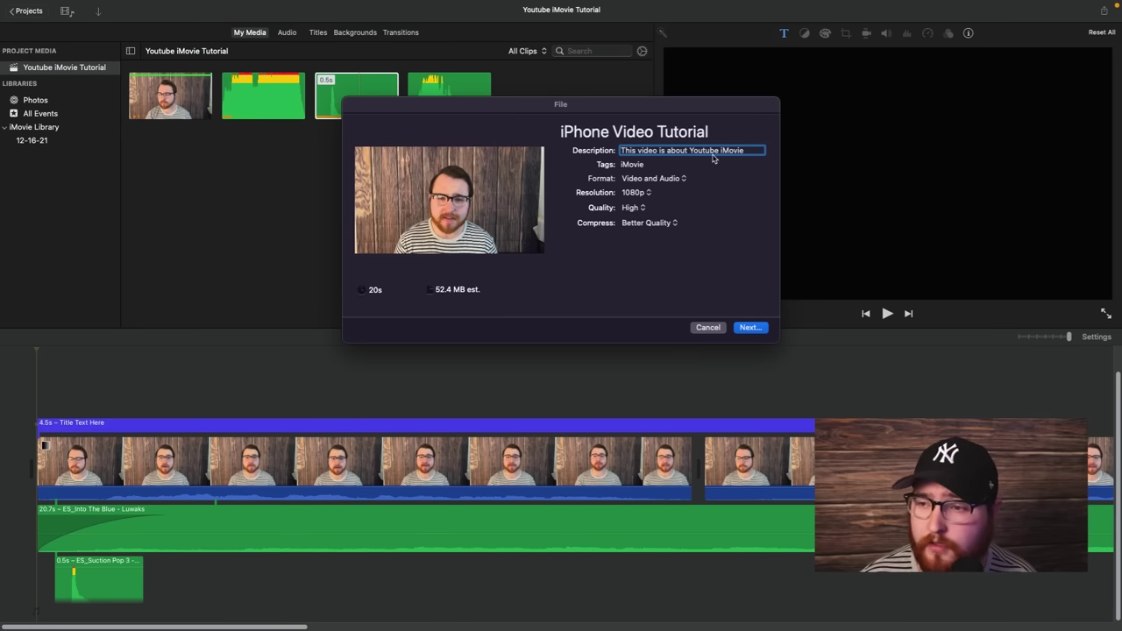
key("Tab")
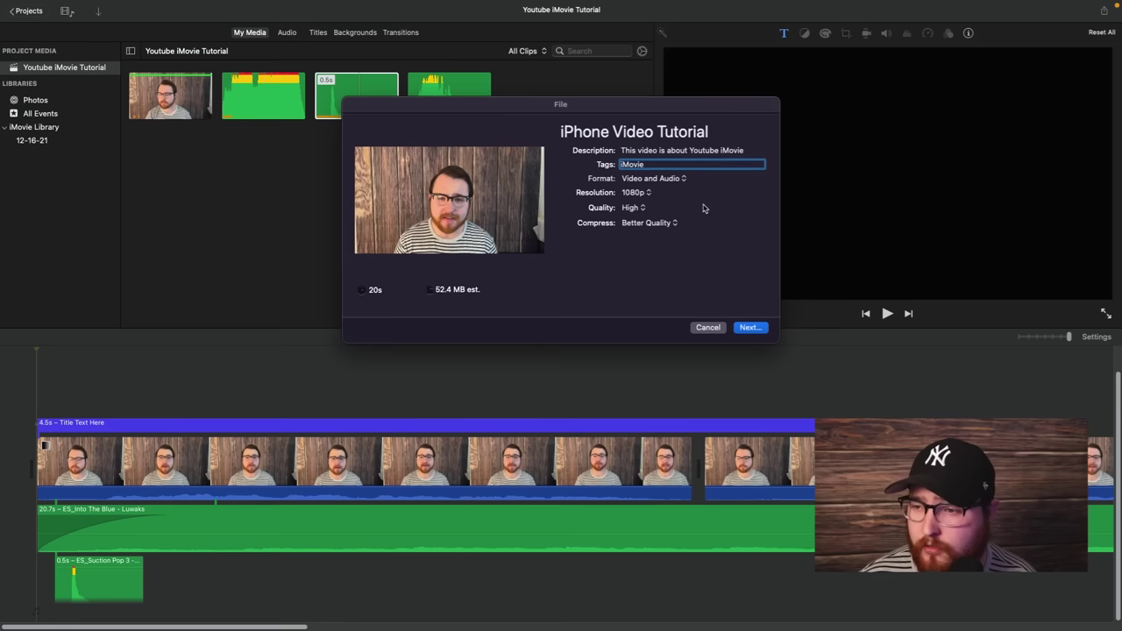
Step: Save the iPhone Video Tutorial export to the Desktop
left_click(747, 328)
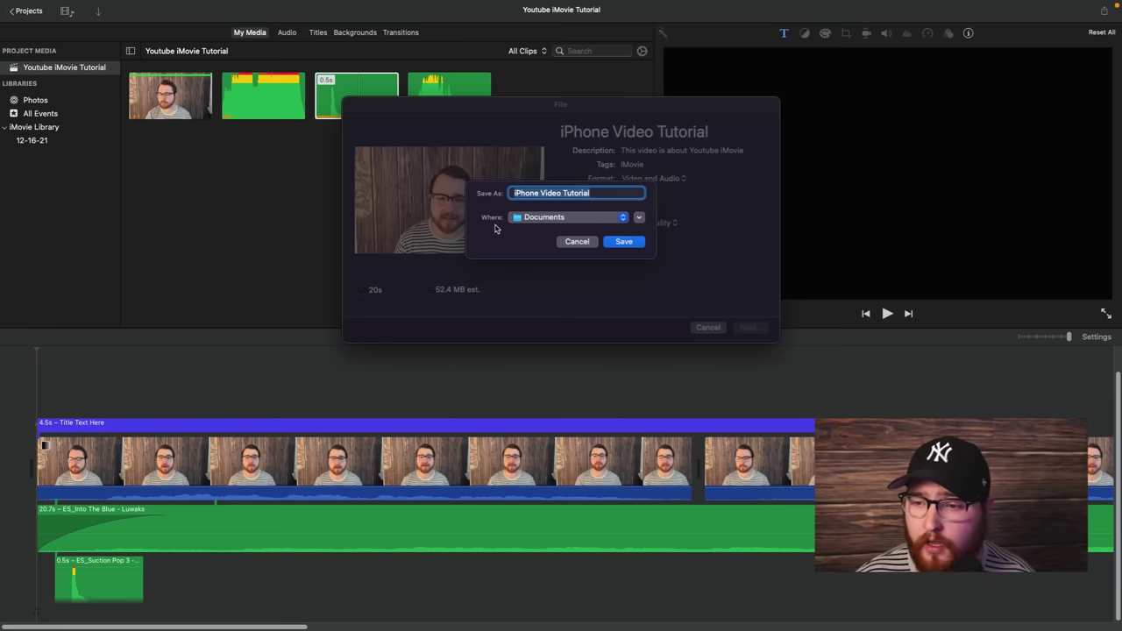
left_click(530, 220)
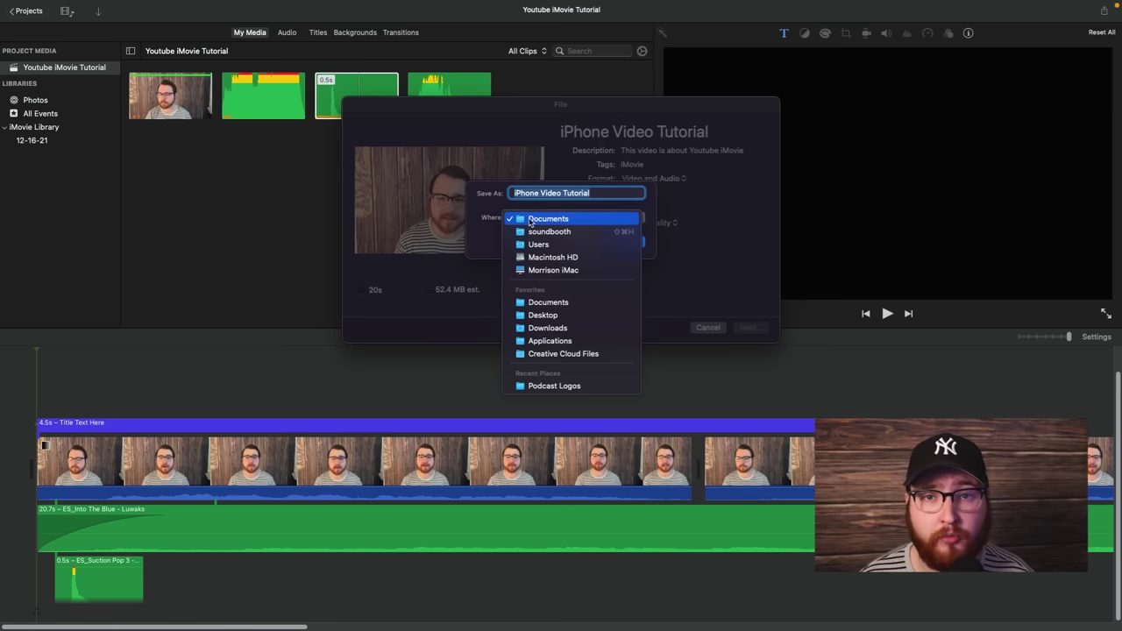
left_click(540, 316)
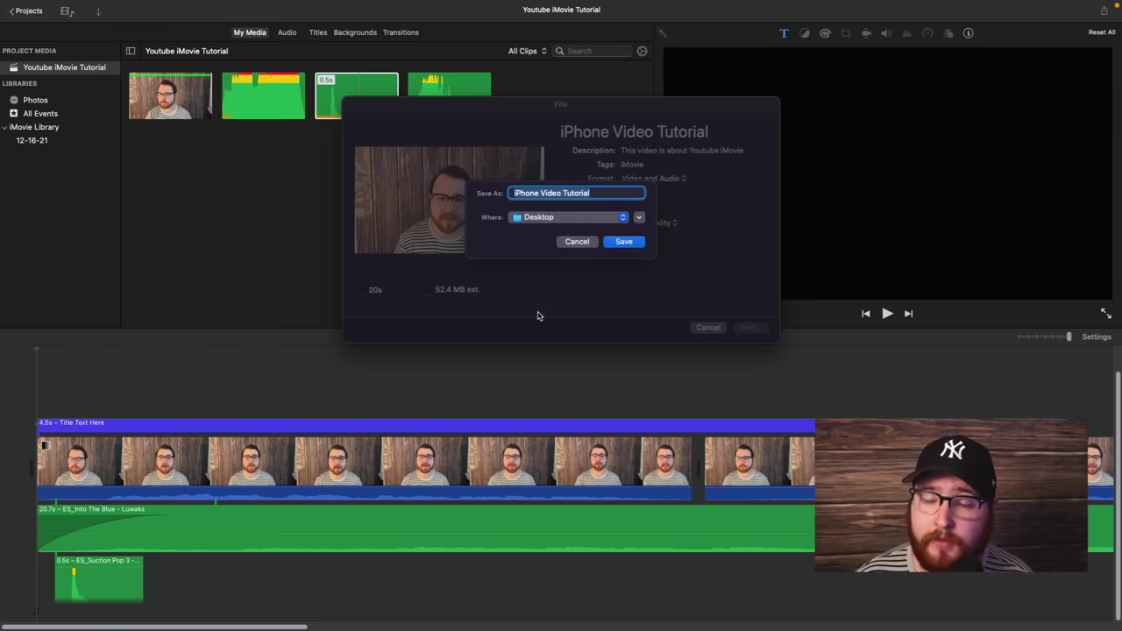
left_click(622, 242)
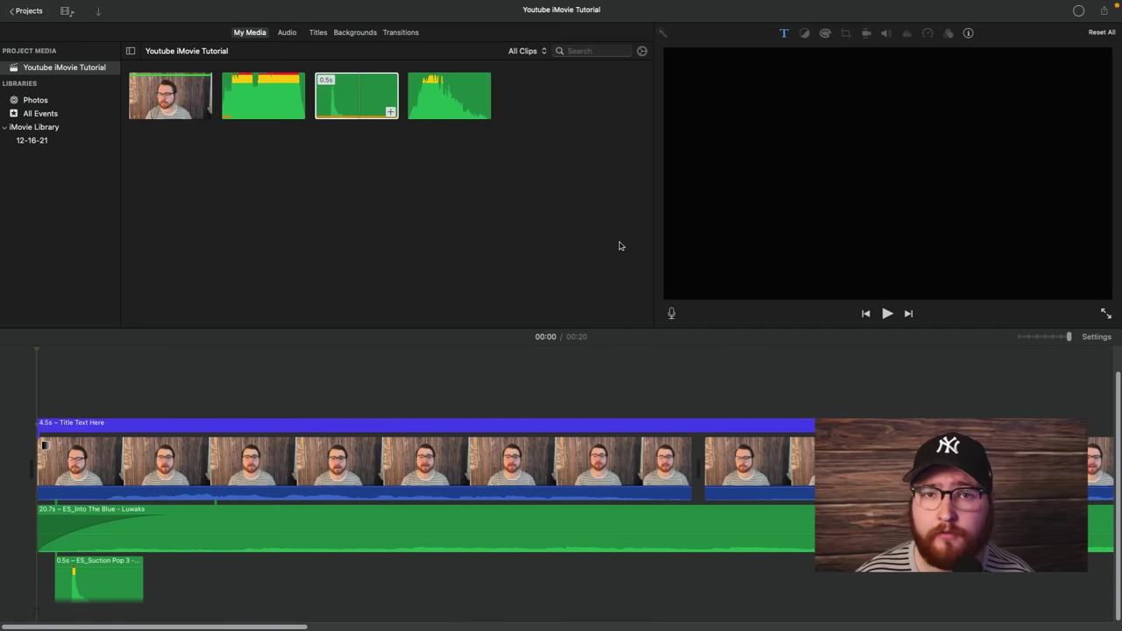
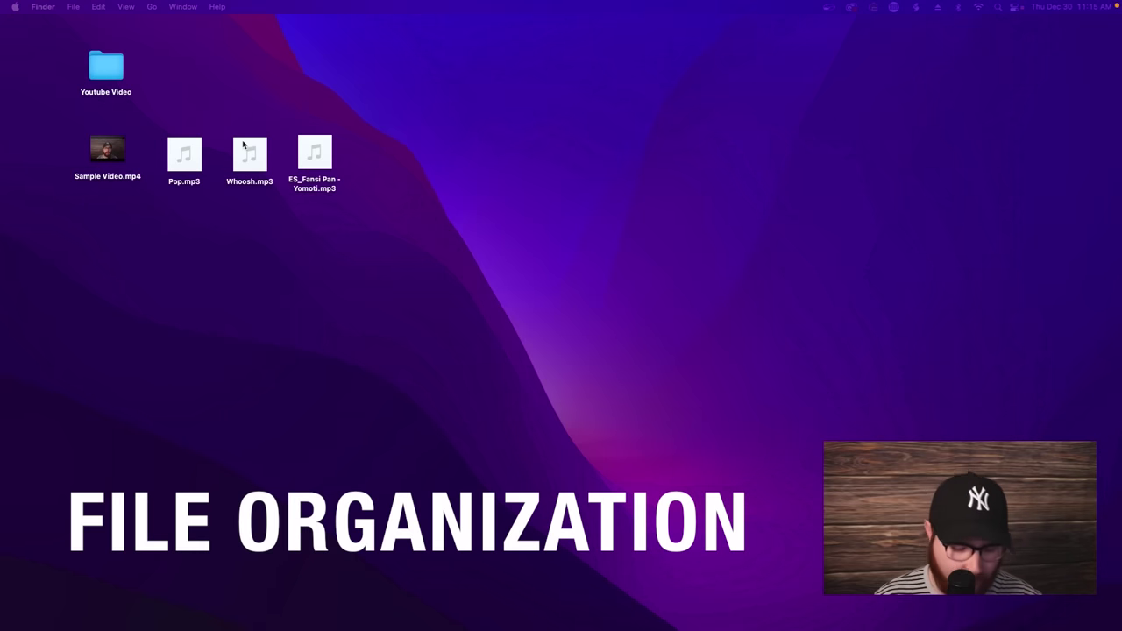
Step: Open the Youtube Video folder and move Sample Video.mp4 into its Video folder
left_click(109, 71)
double_click(109, 71)
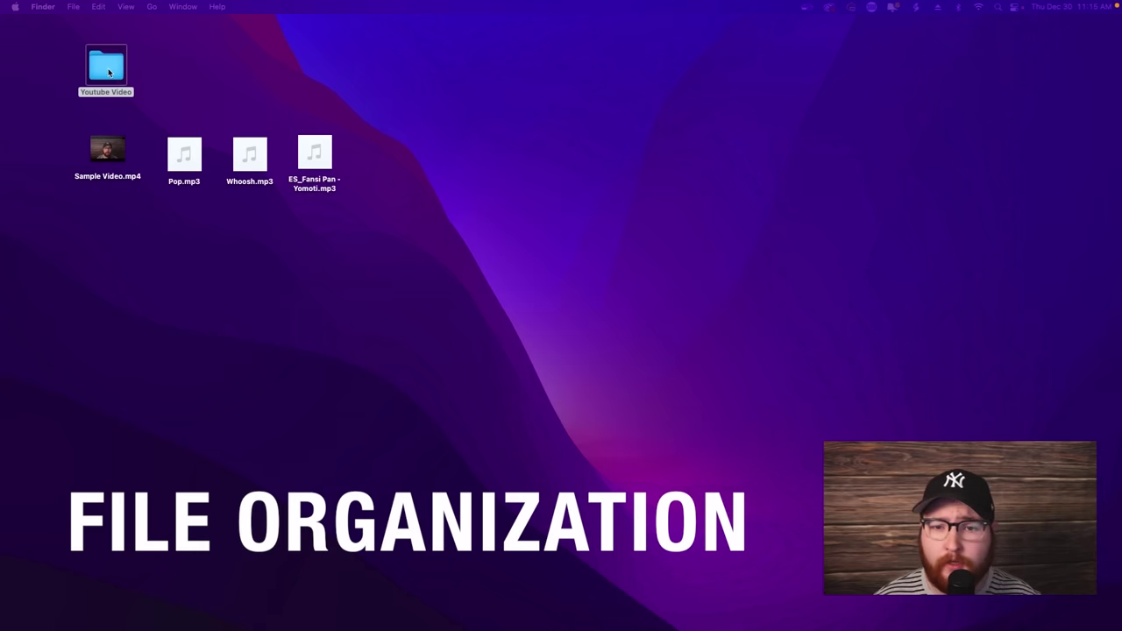
left_click_drag(557, 142, 307, 251)
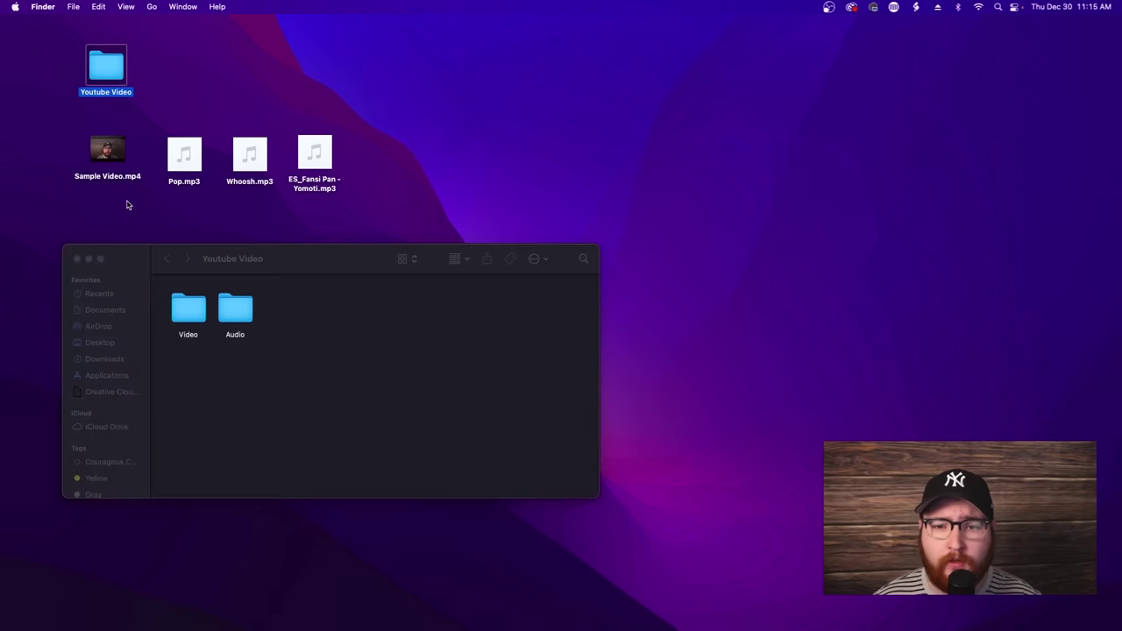
left_click_drag(105, 151, 176, 308)
double_click(177, 309)
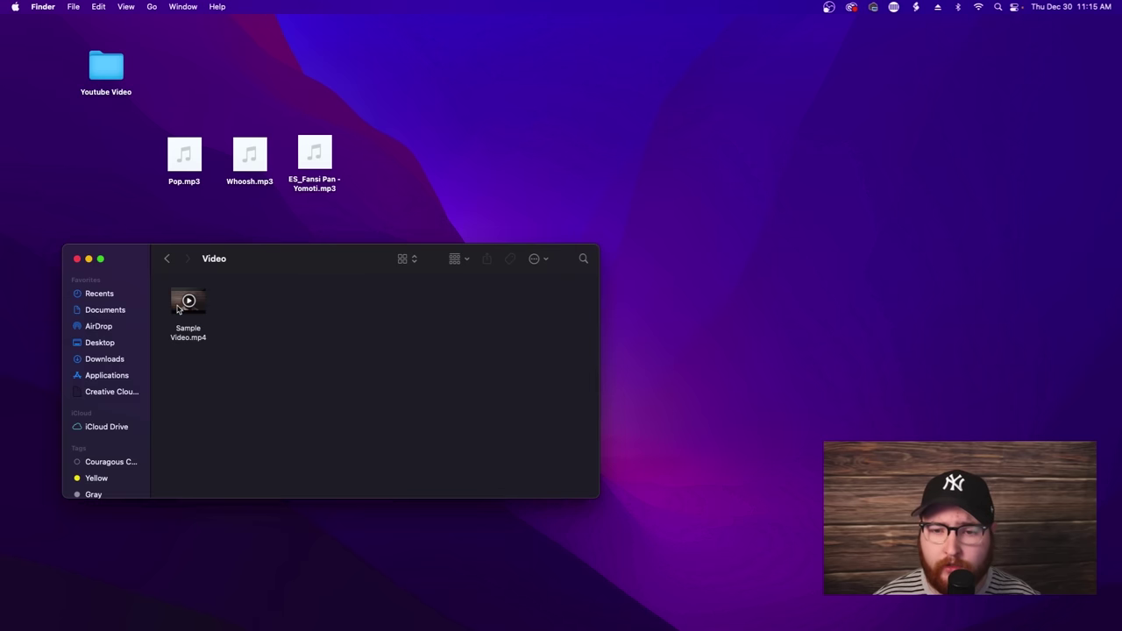
left_click(172, 259)
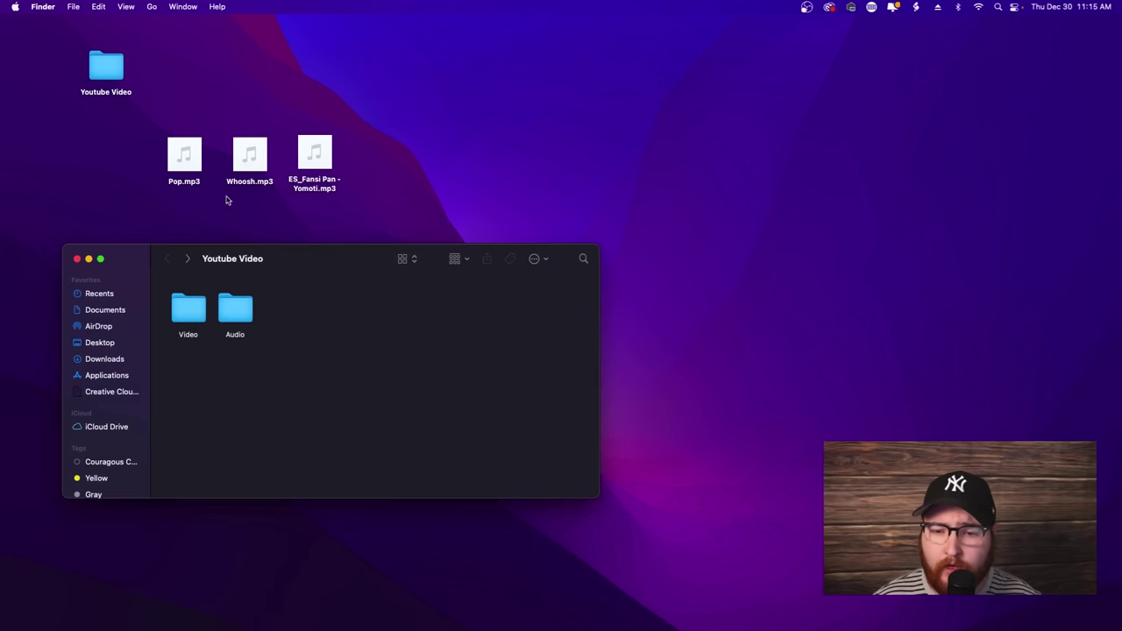
Step: File Pop.mp3 and Whoosh.mp3 into Sounds FX and the Fansi Pan music into Background Music
double_click(233, 311)
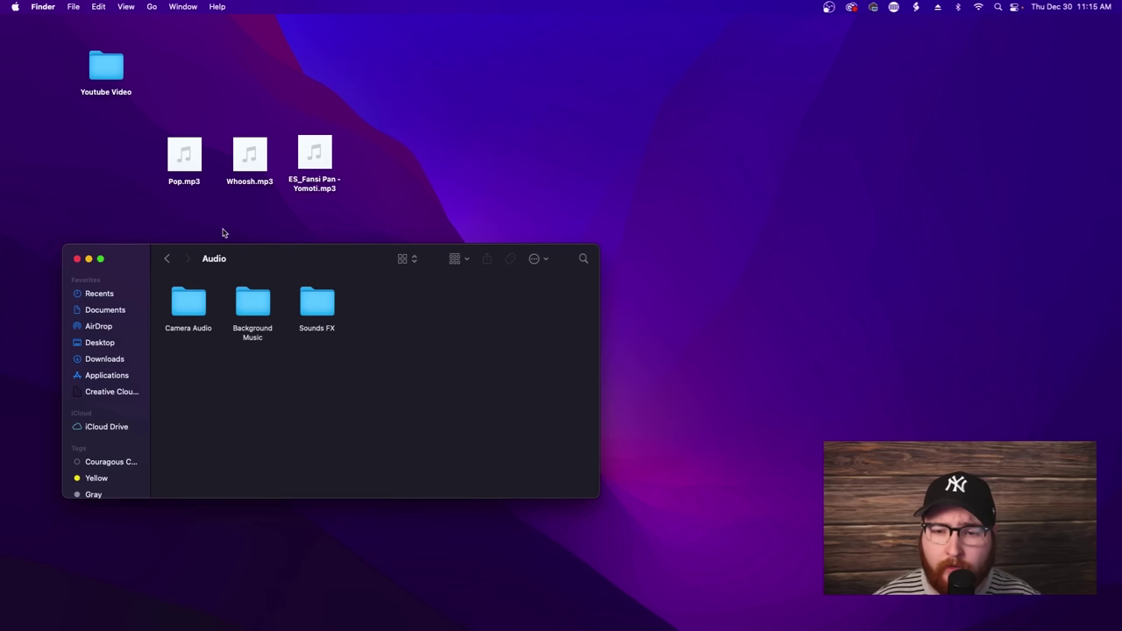
left_click_drag(264, 207, 317, 302)
mouse_move(322, 140)
left_click_drag(322, 141, 260, 284)
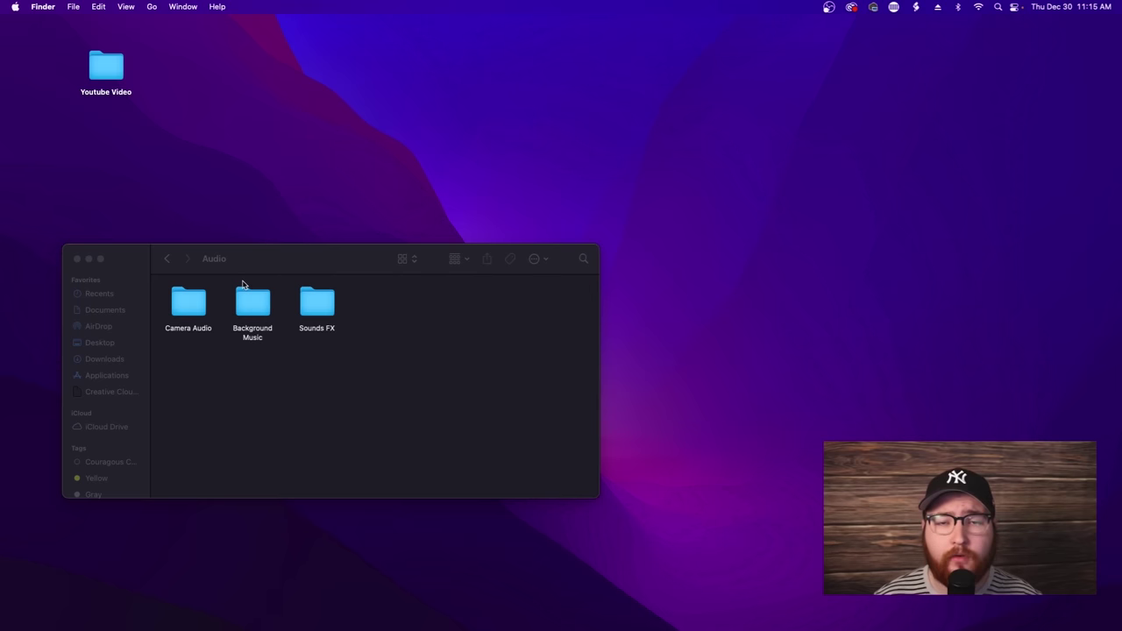
double_click(187, 302)
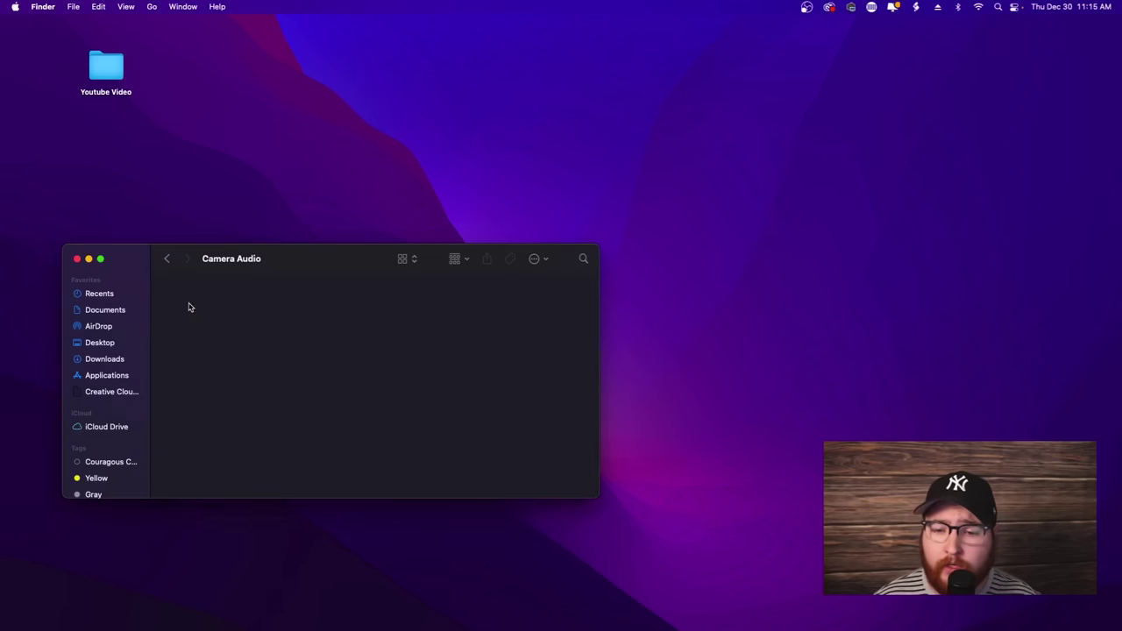
left_click(166, 257)
left_click(166, 257)
left_click_drag(274, 252, 256, 60)
Step: Check the Video, Sounds FX and Background Music folders, then close the Finder window
double_click(180, 118)
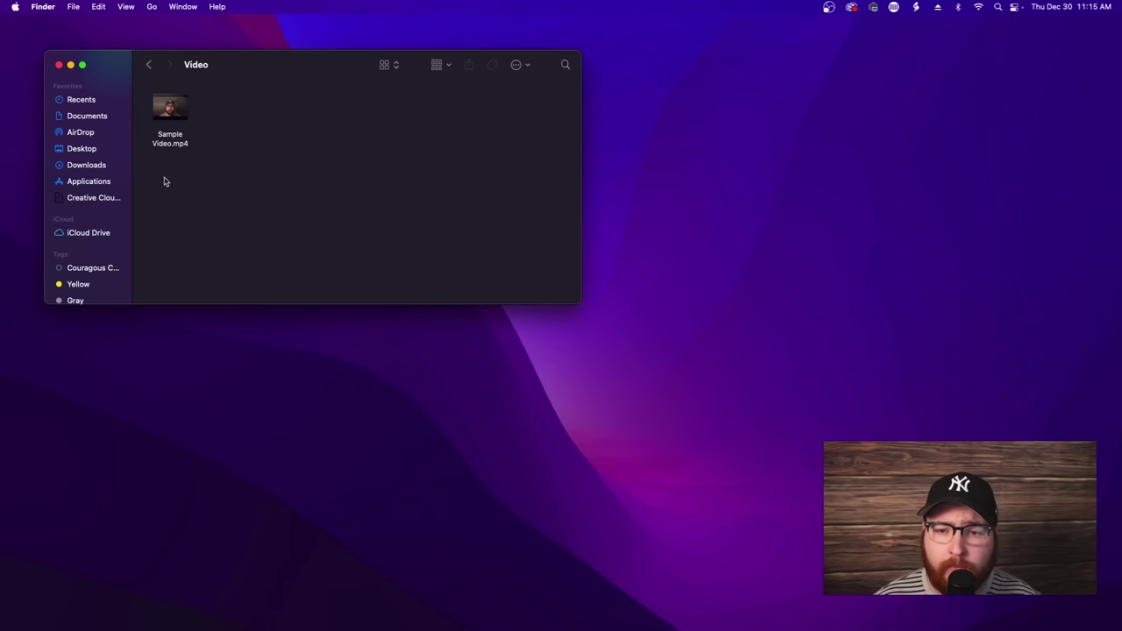
left_click(149, 65)
double_click(216, 111)
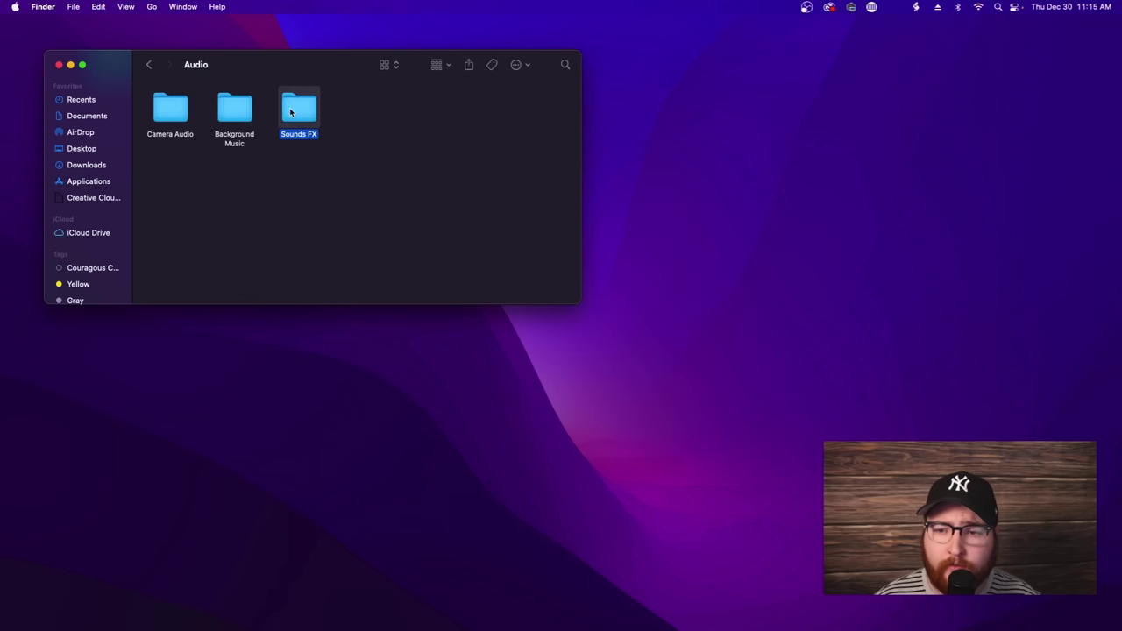
double_click(298, 107)
left_click(147, 64)
double_click(235, 109)
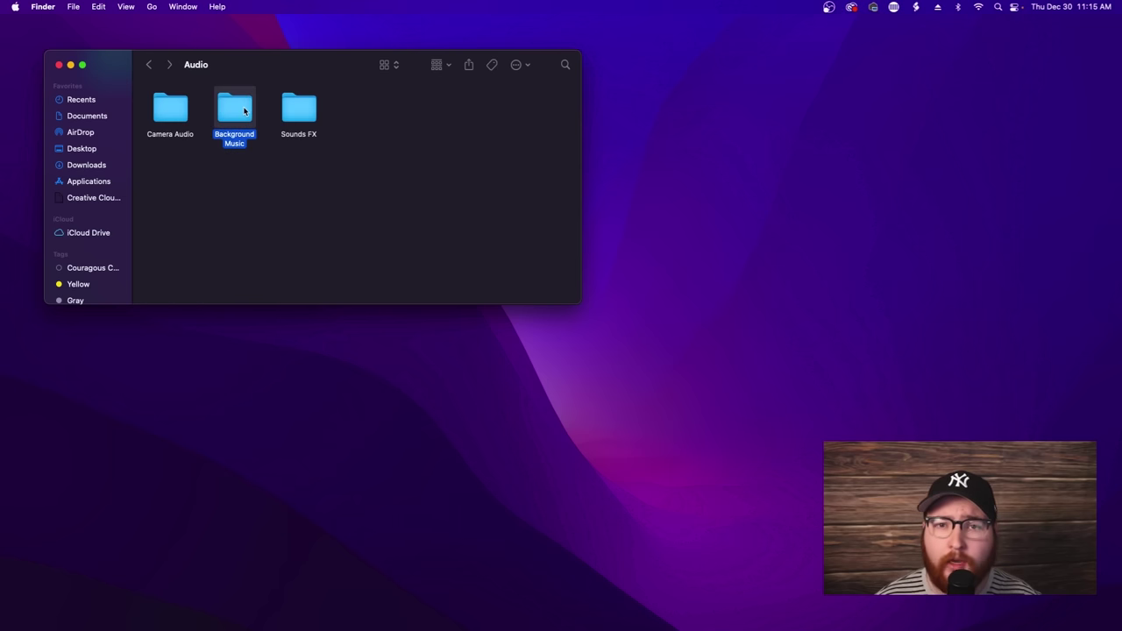
left_click(150, 65)
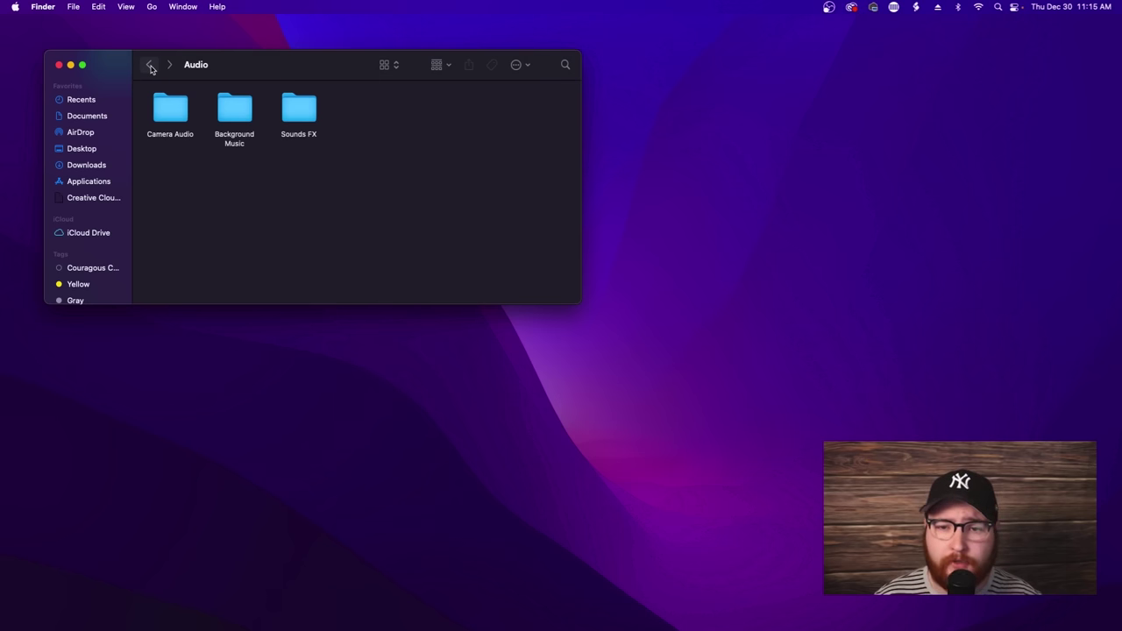
left_click(60, 66)
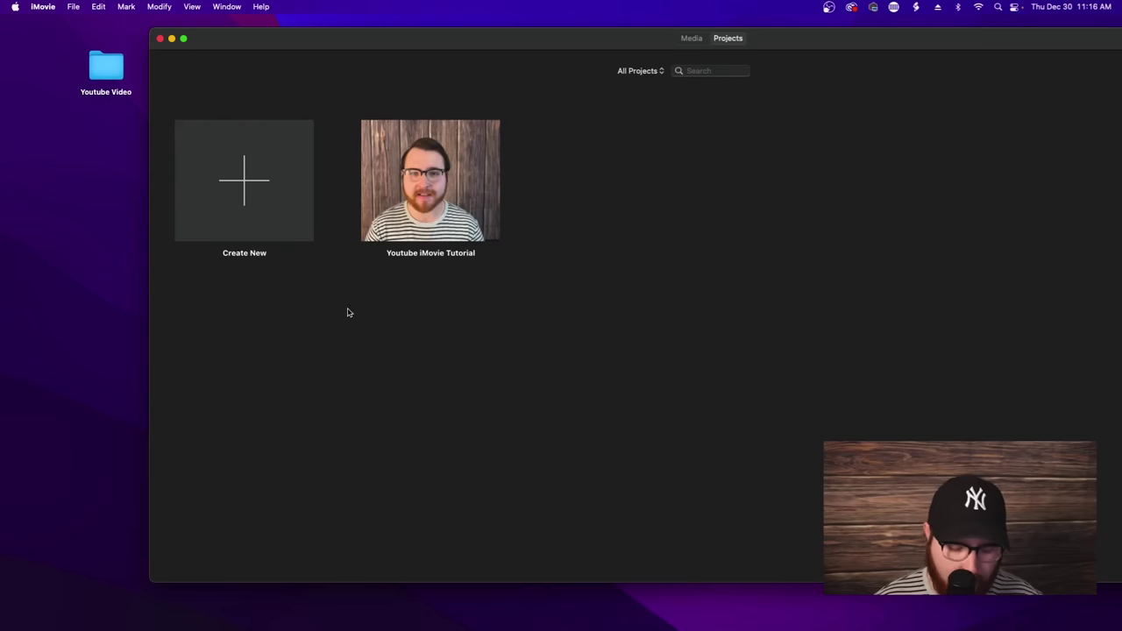
Step: Create a new movie project and import Sample Video.mp4 into its media
left_click(261, 188)
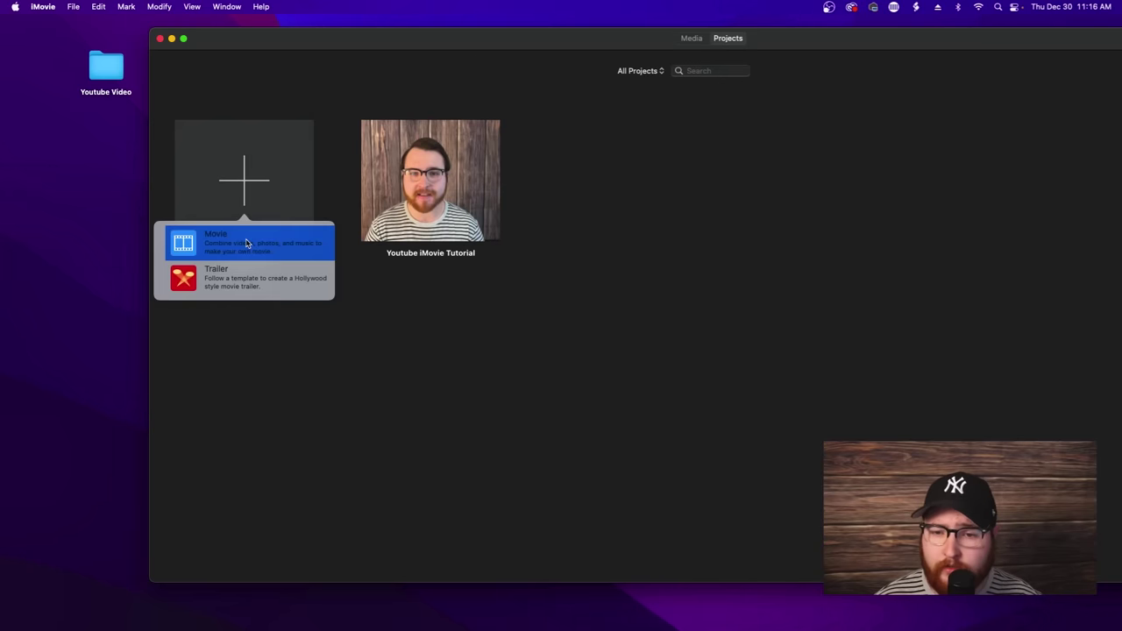
left_click(247, 244)
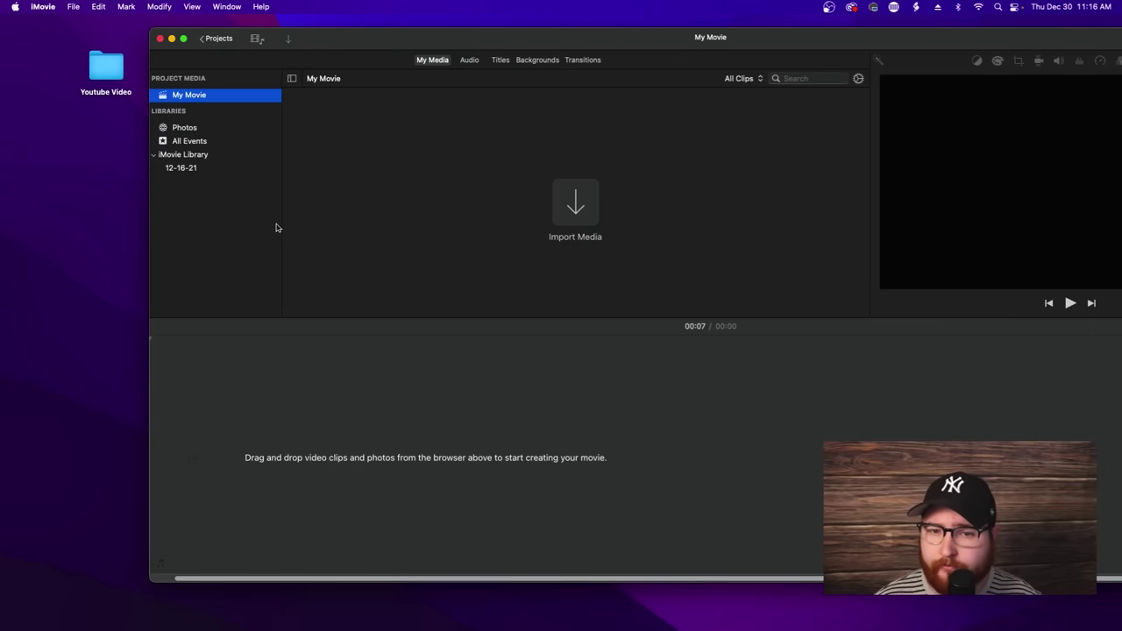
left_click_drag(381, 38, 404, 35)
left_click(102, 73)
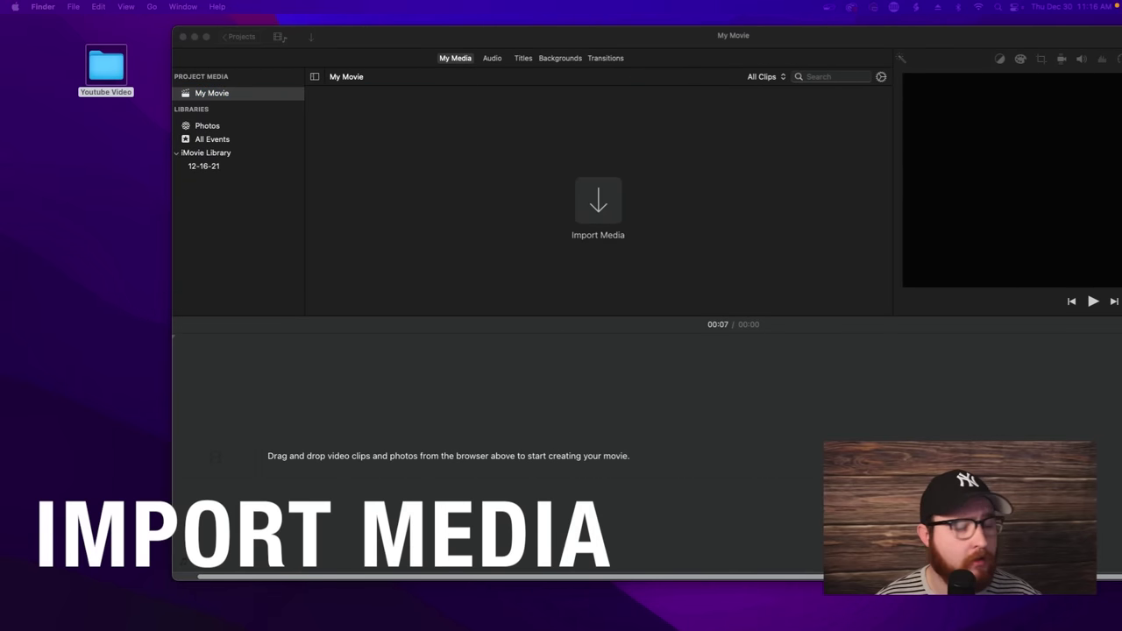
double_click(103, 74)
double_click(223, 340)
left_click_drag(221, 336, 613, 154)
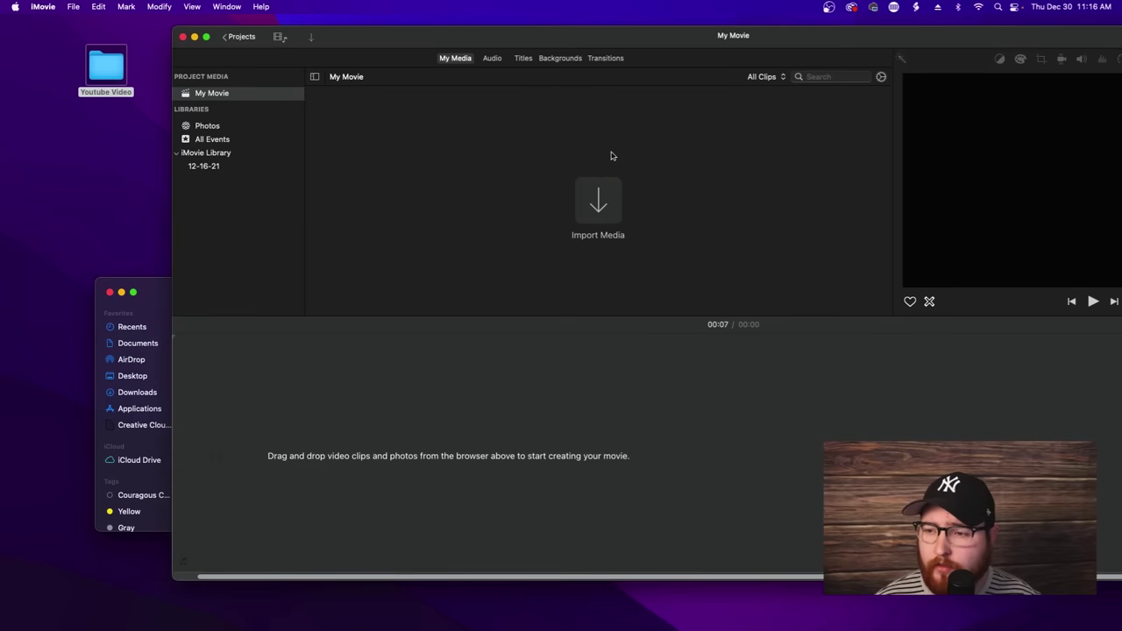
Step: Import the Fansi Pan background music and the Pop and Whoosh sound effects
left_click(158, 281)
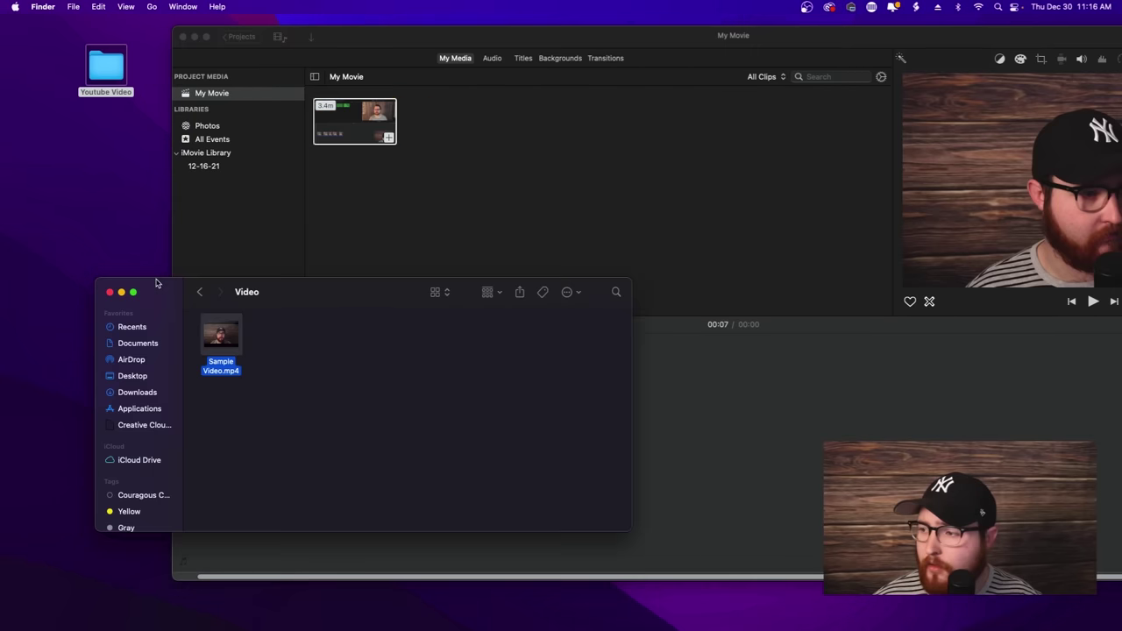
left_click(200, 294)
double_click(256, 346)
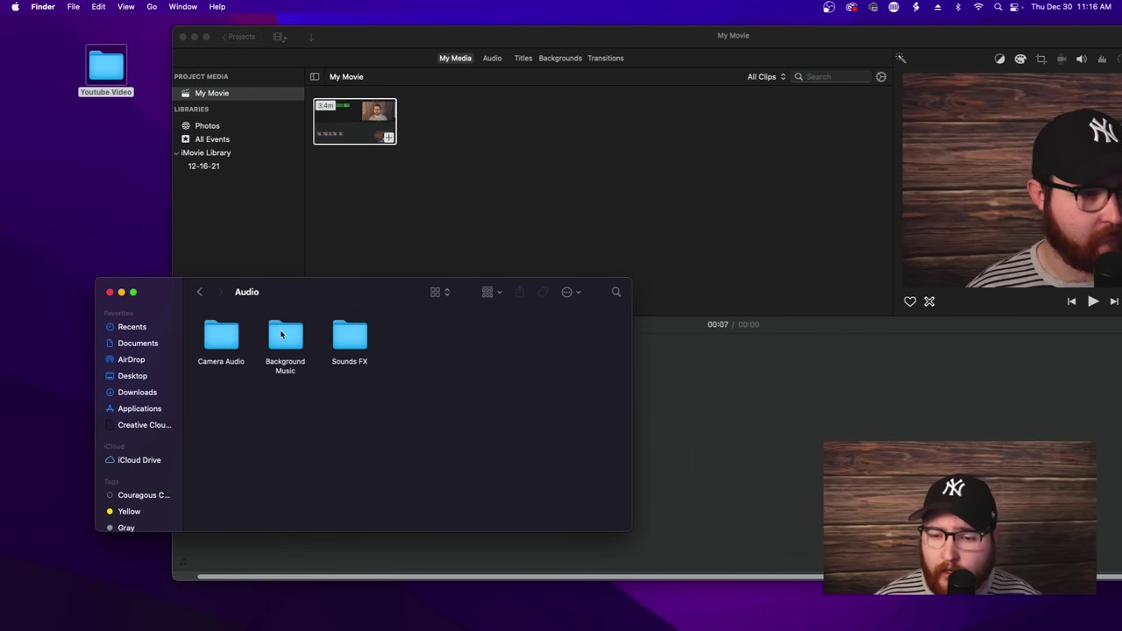
double_click(283, 332)
left_click_drag(219, 335, 509, 121)
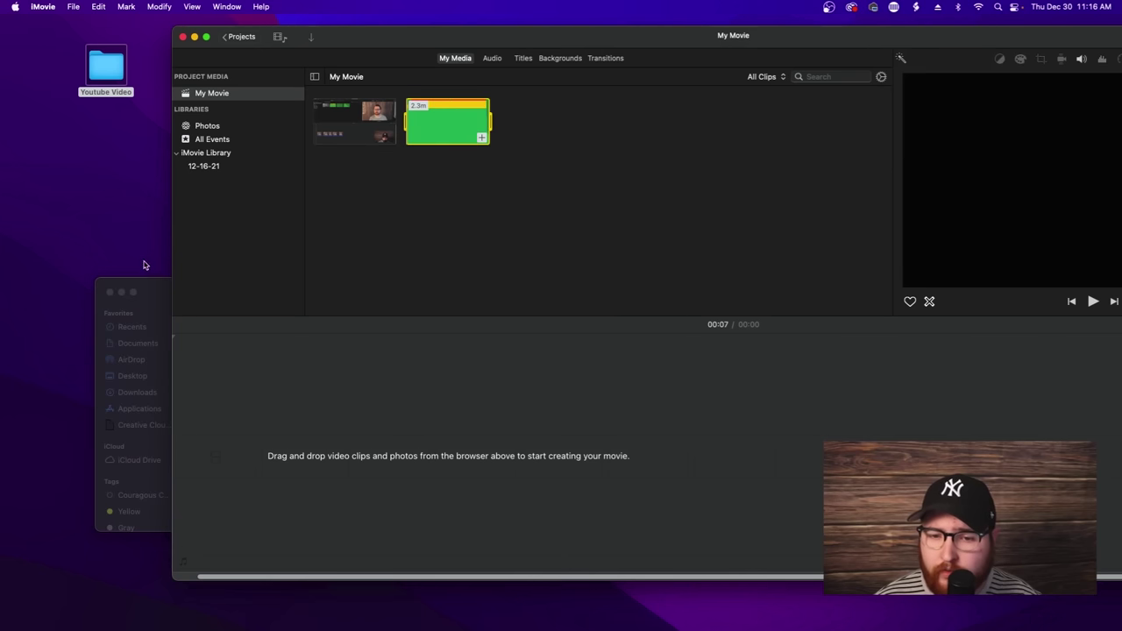
left_click(158, 289)
left_click(199, 292)
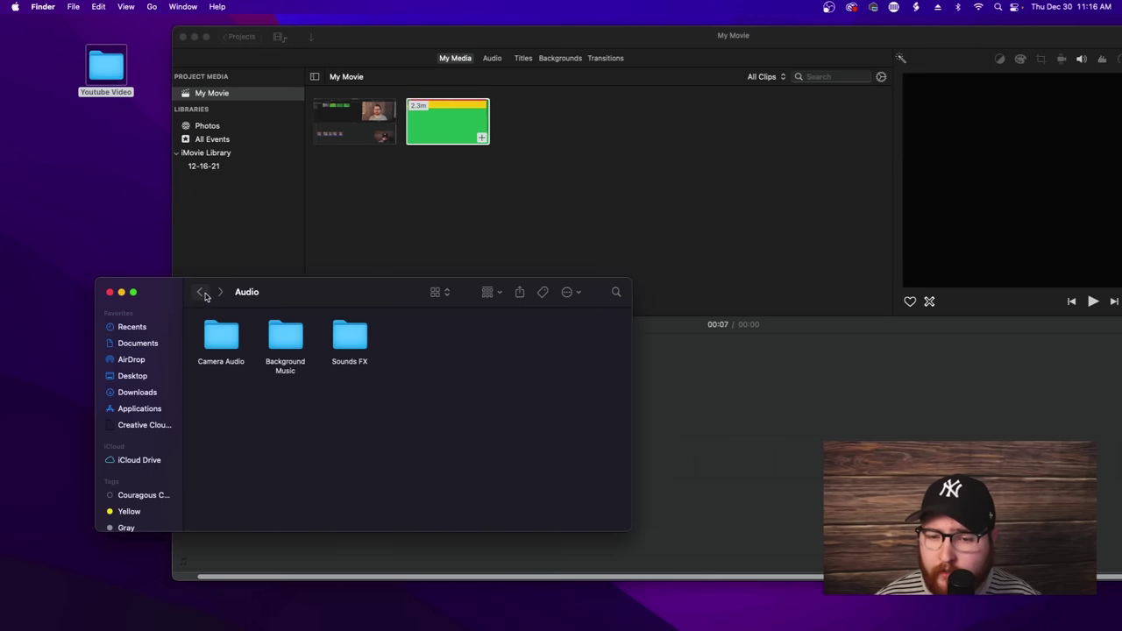
double_click(341, 338)
left_click_drag(344, 337, 488, 207)
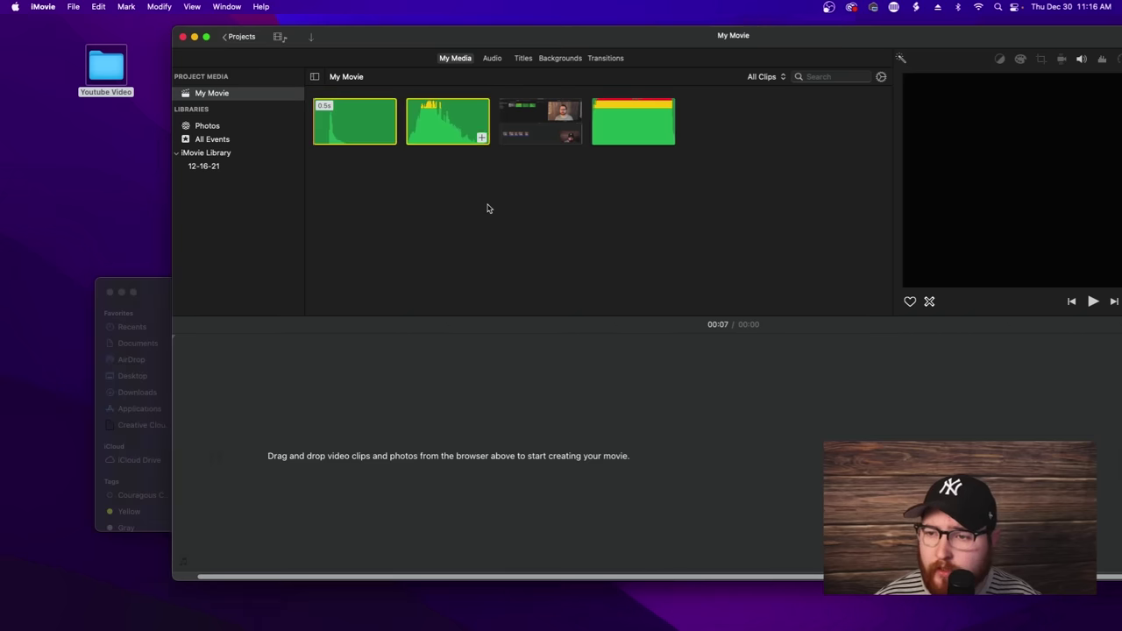
Step: Place Sample Video on the timeline with the ES_Fansi Pan - Yomoti track beneath it
left_click_drag(347, 46, 216, 38)
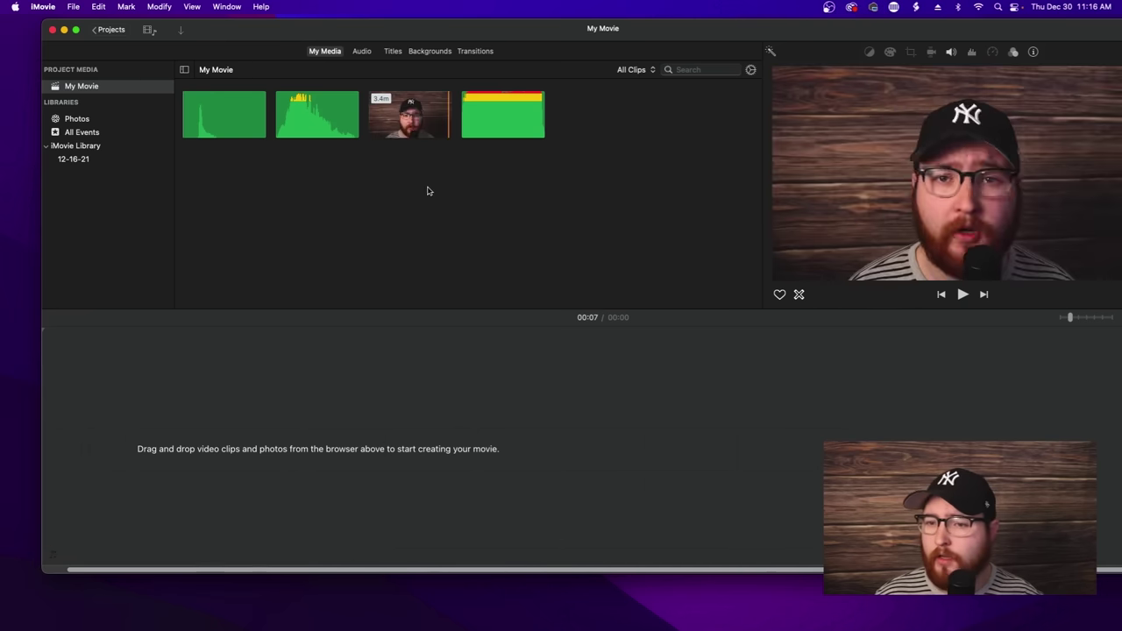
left_click_drag(395, 122, 114, 458)
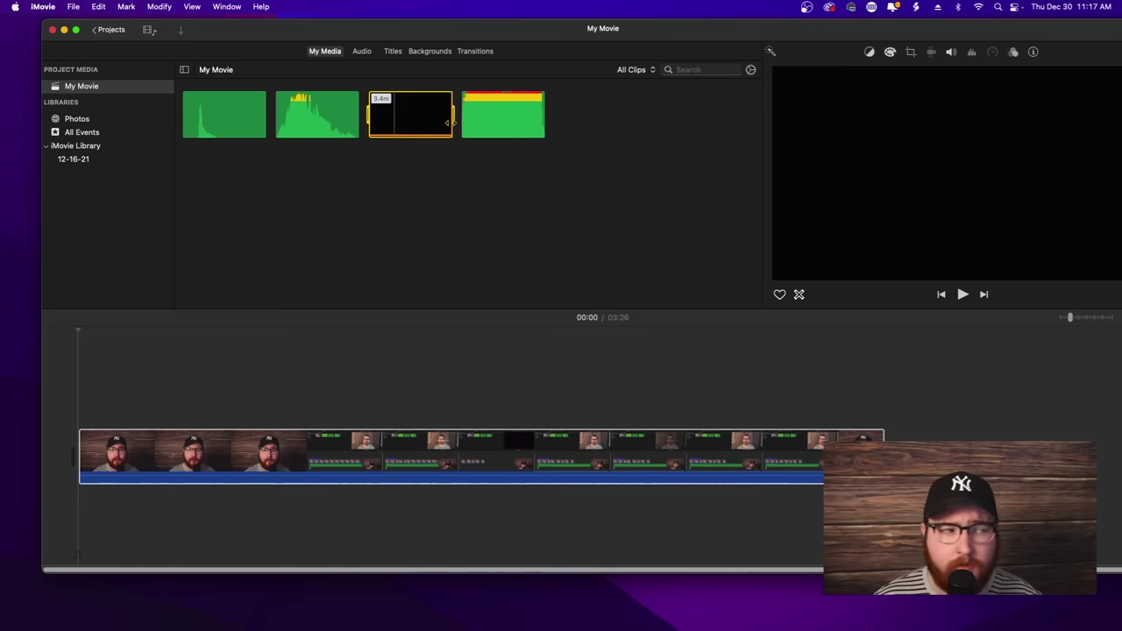
left_click(526, 353)
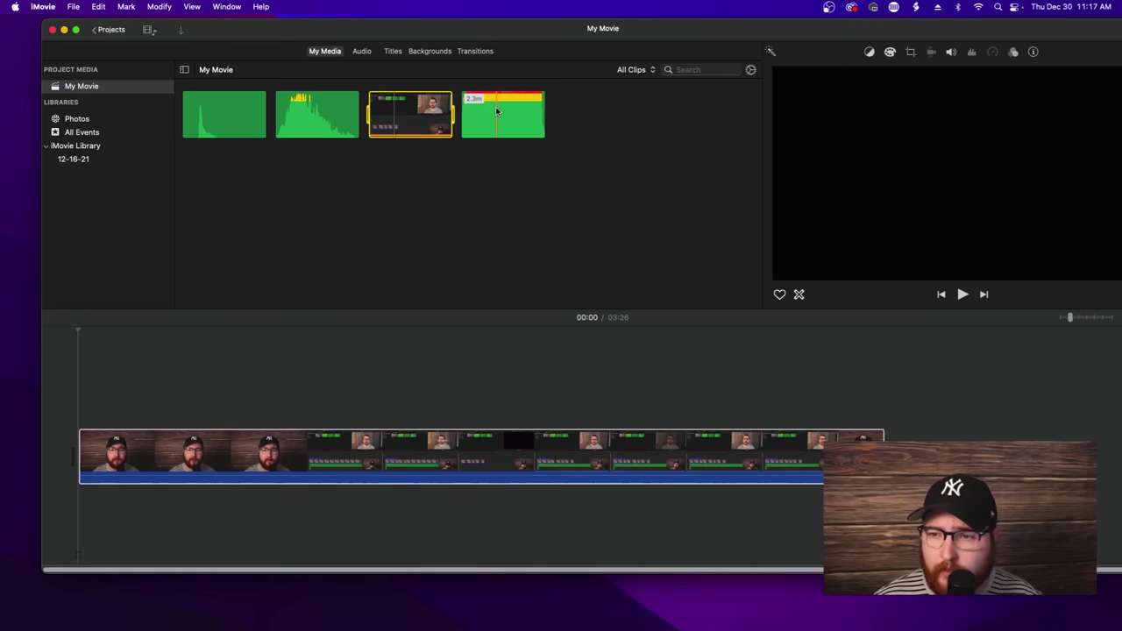
left_click_drag(478, 123, 73, 506)
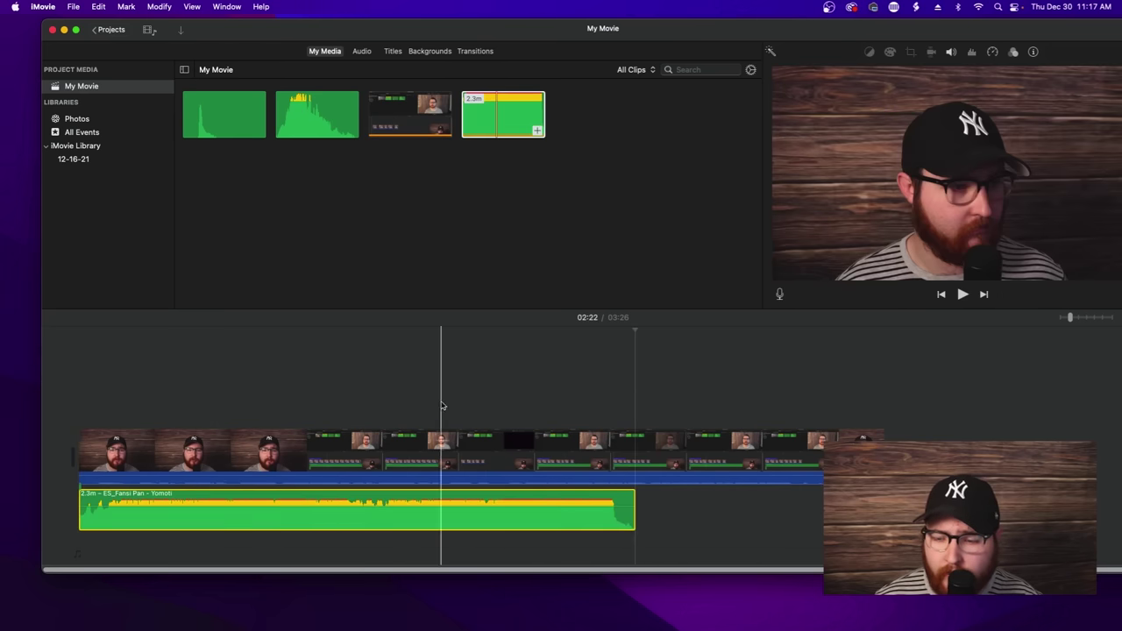
left_click_drag(519, 140, 624, 515)
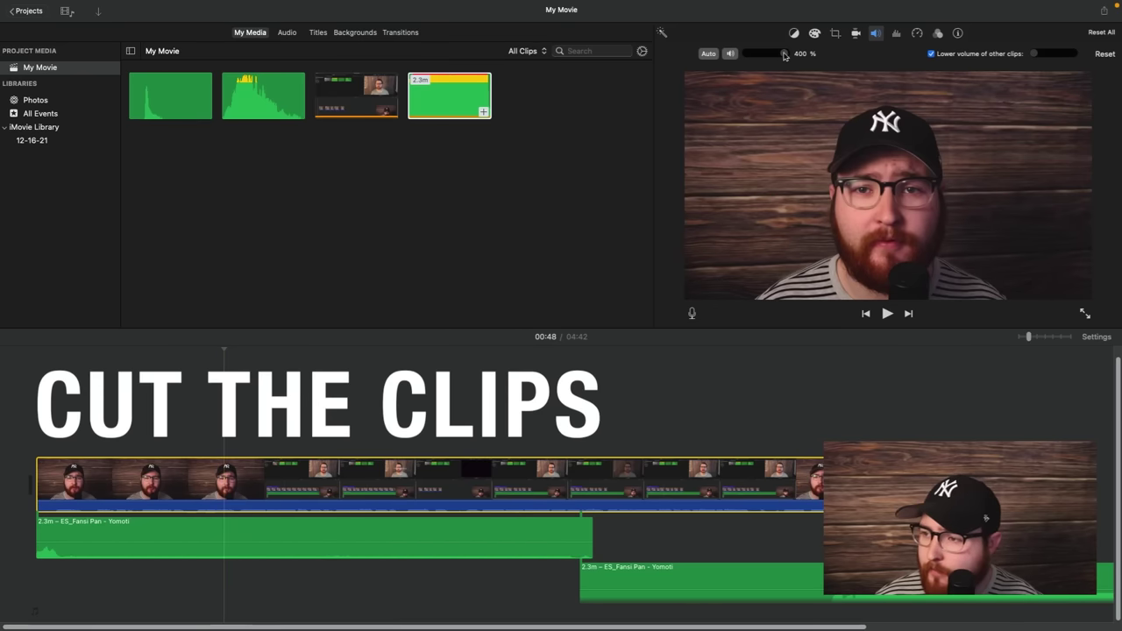
Step: Zoom into the timeline and split the talking-head clip at the first cut point
left_click(54, 502)
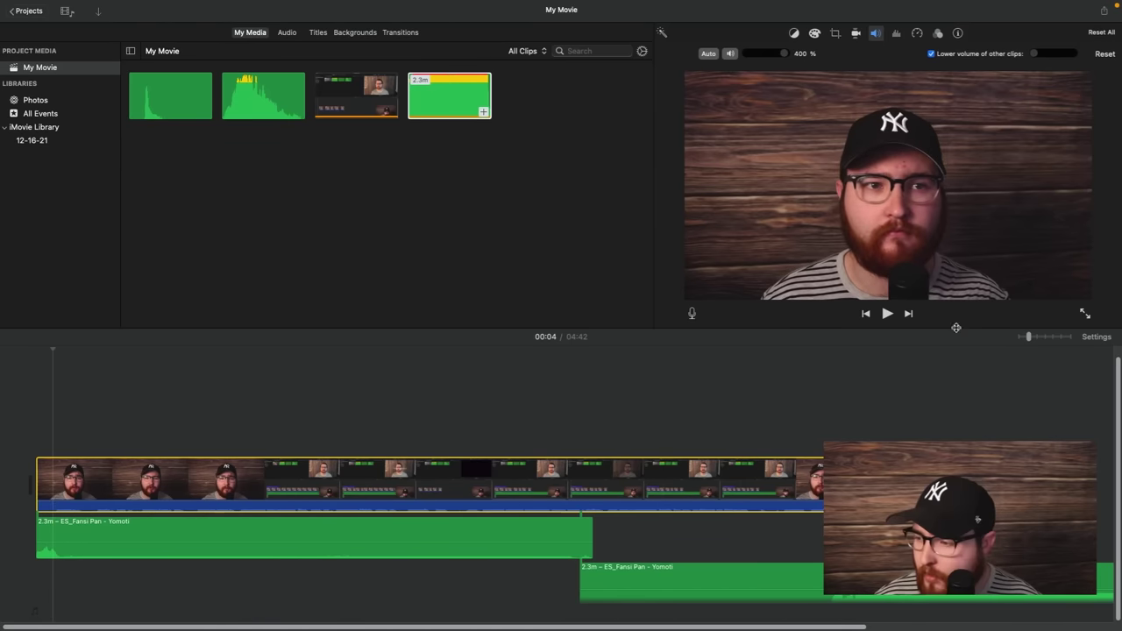
left_click_drag(1031, 338, 1046, 337)
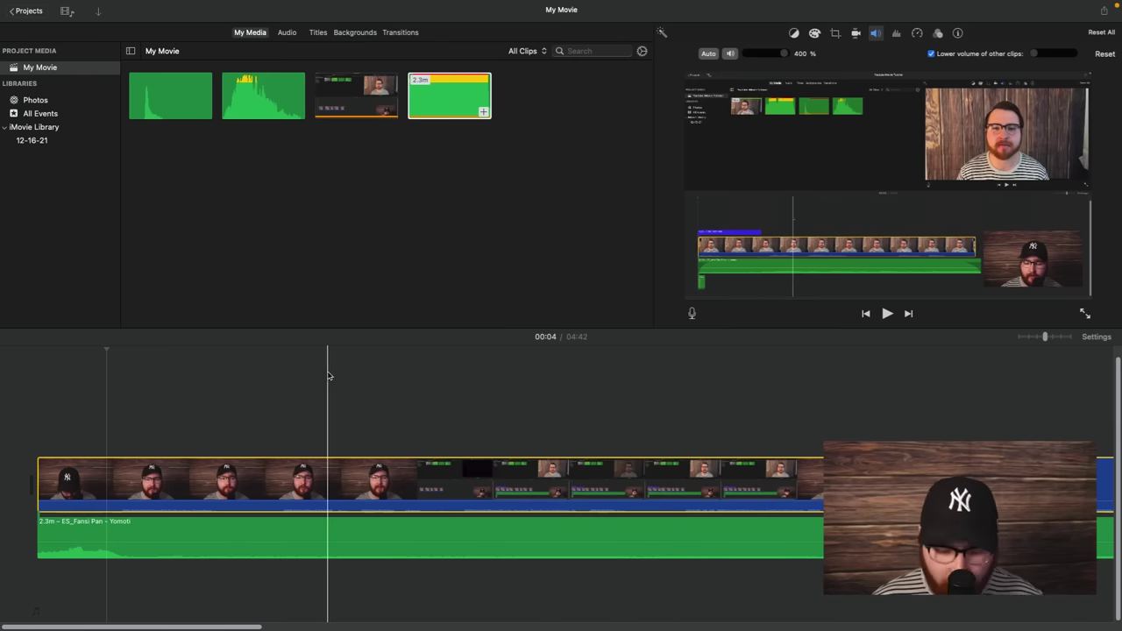
left_click(120, 443)
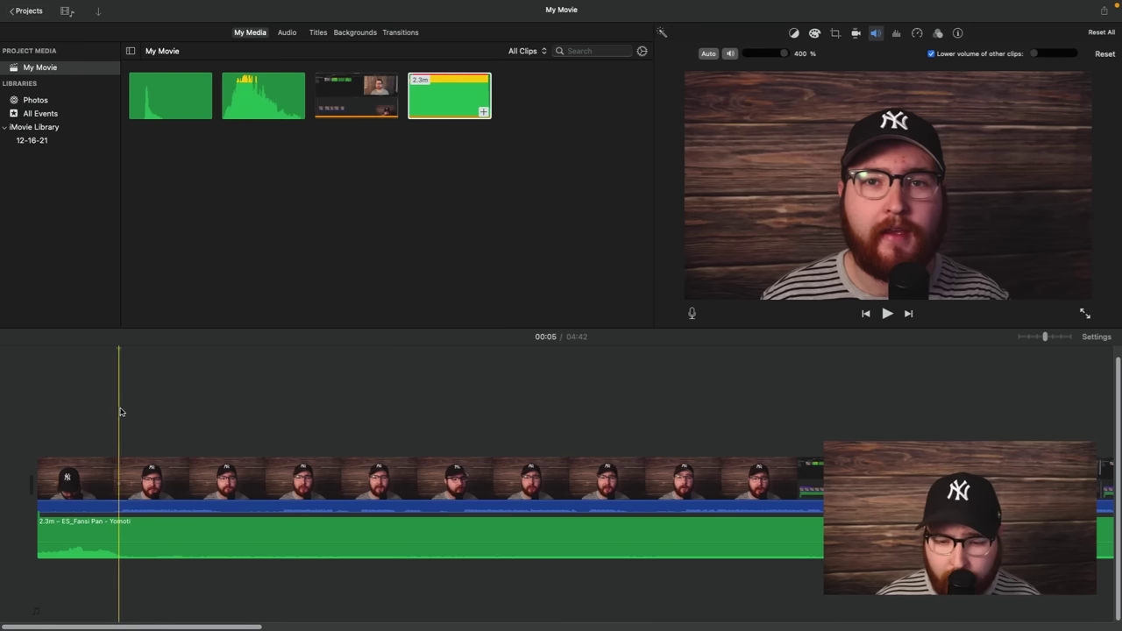
key("super+equal")
left_click(201, 497)
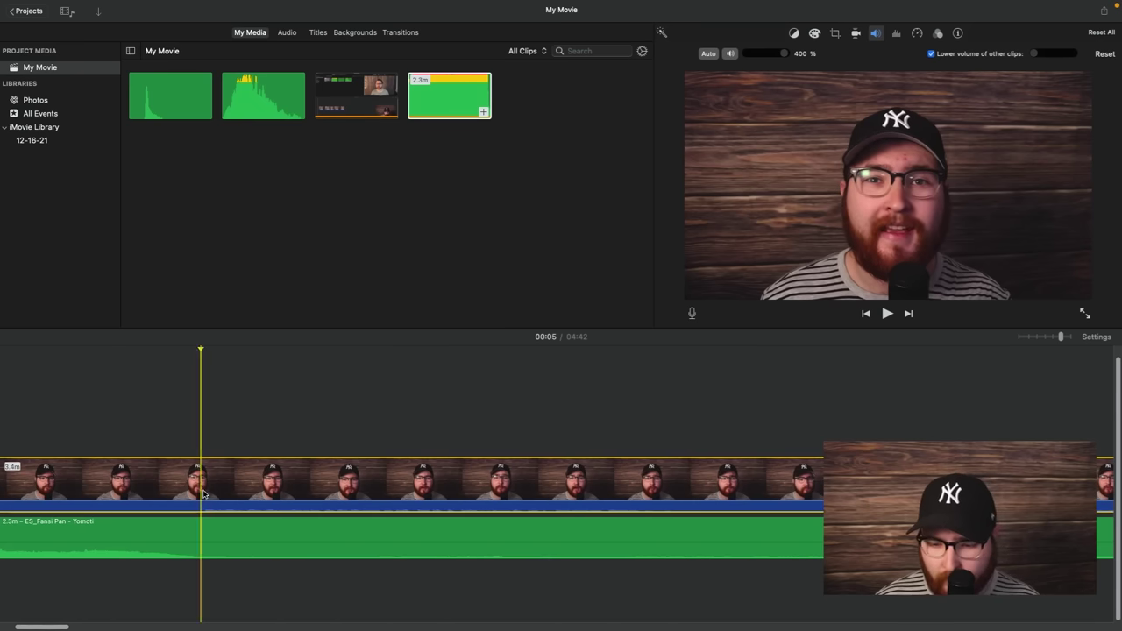
key("super+b")
Step: Split the footage at several further cut points with Cmd+B, previewing along the way
scroll(210, 493, "right", 5)
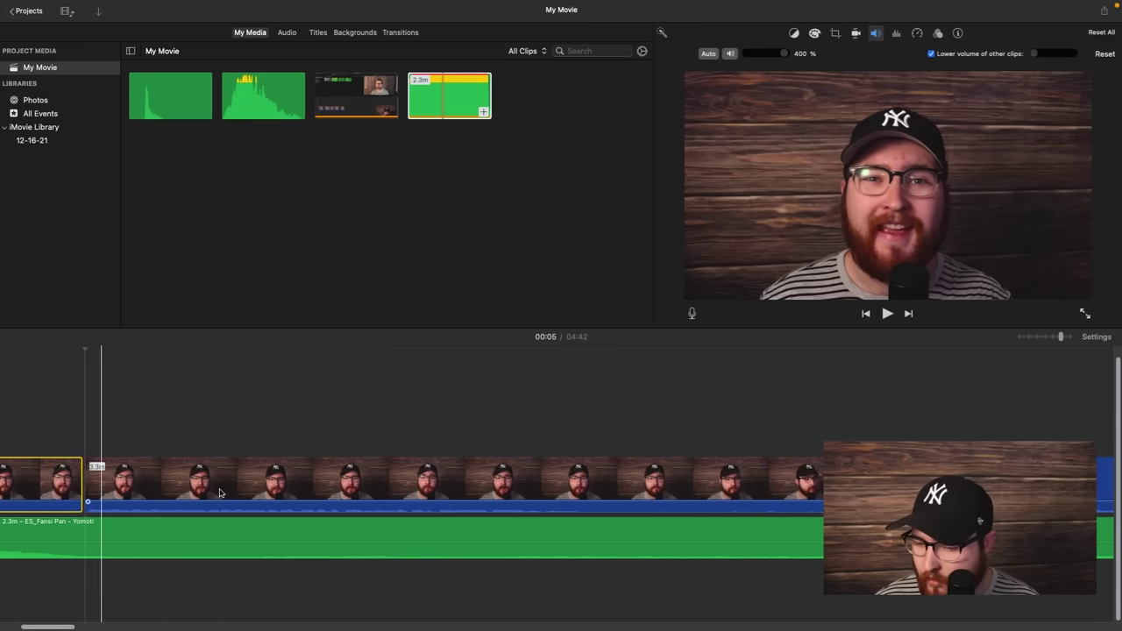
scroll(220, 493, "right", 2)
left_click(298, 389)
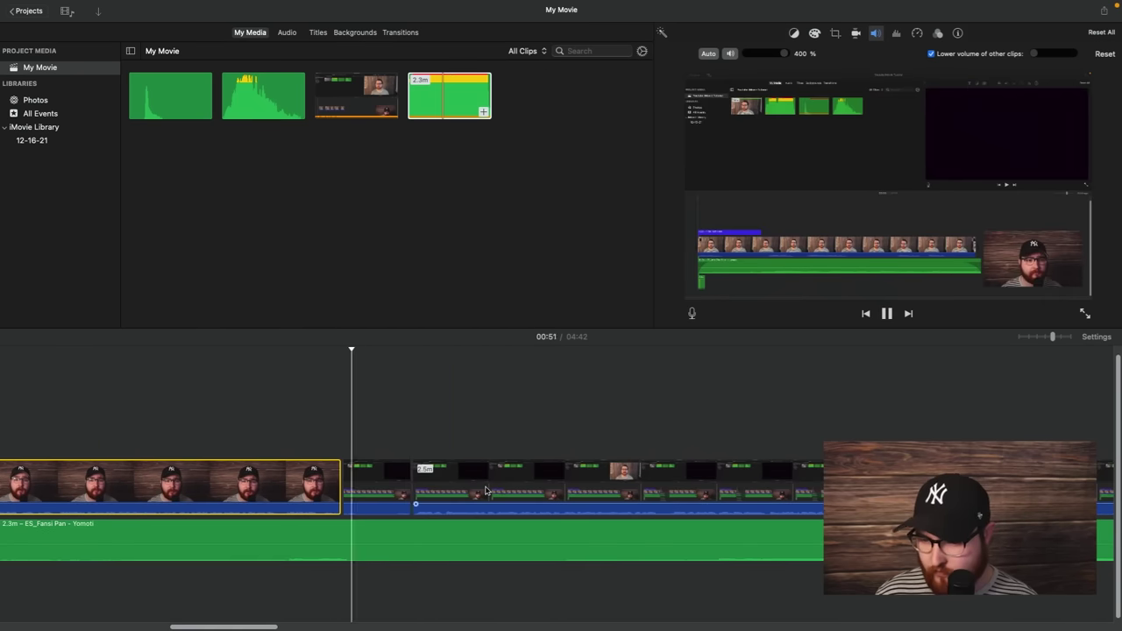
scroll(491, 491, "right", 5)
left_click(546, 491)
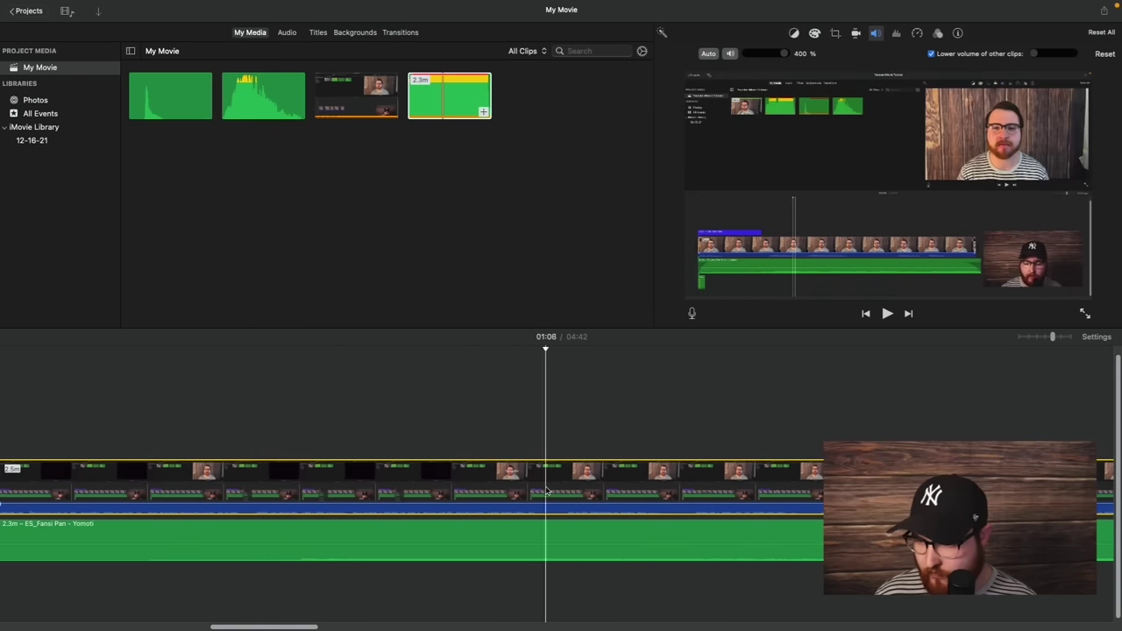
key("super+b")
scroll(732, 491, "right", 5)
left_click(526, 491)
key("space")
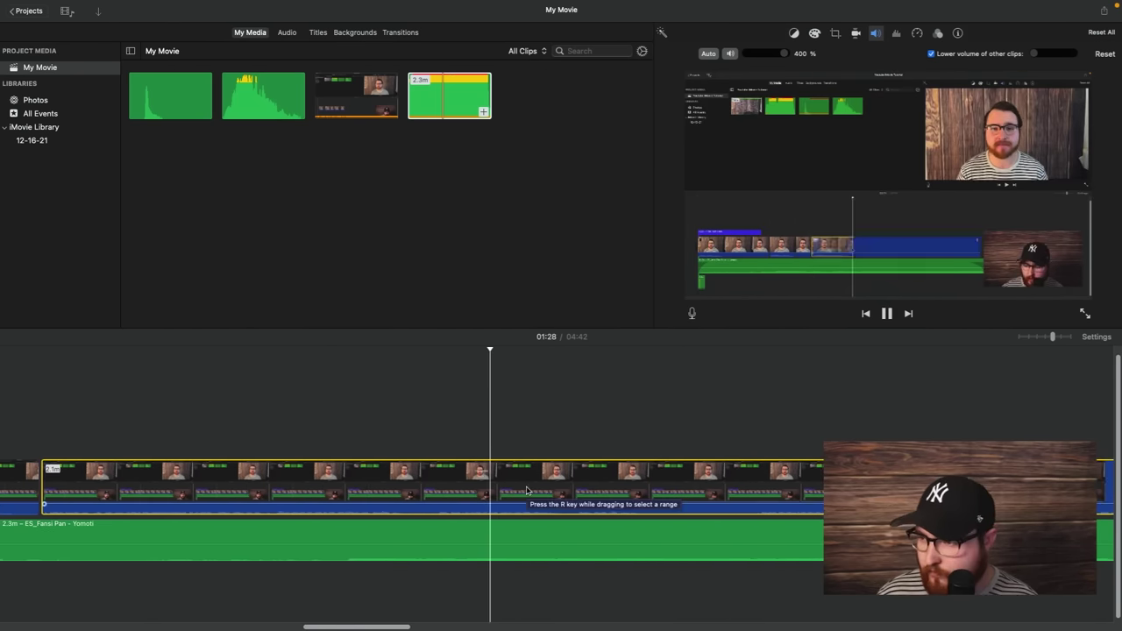
scroll(526, 491, "right", 15)
left_click(721, 497)
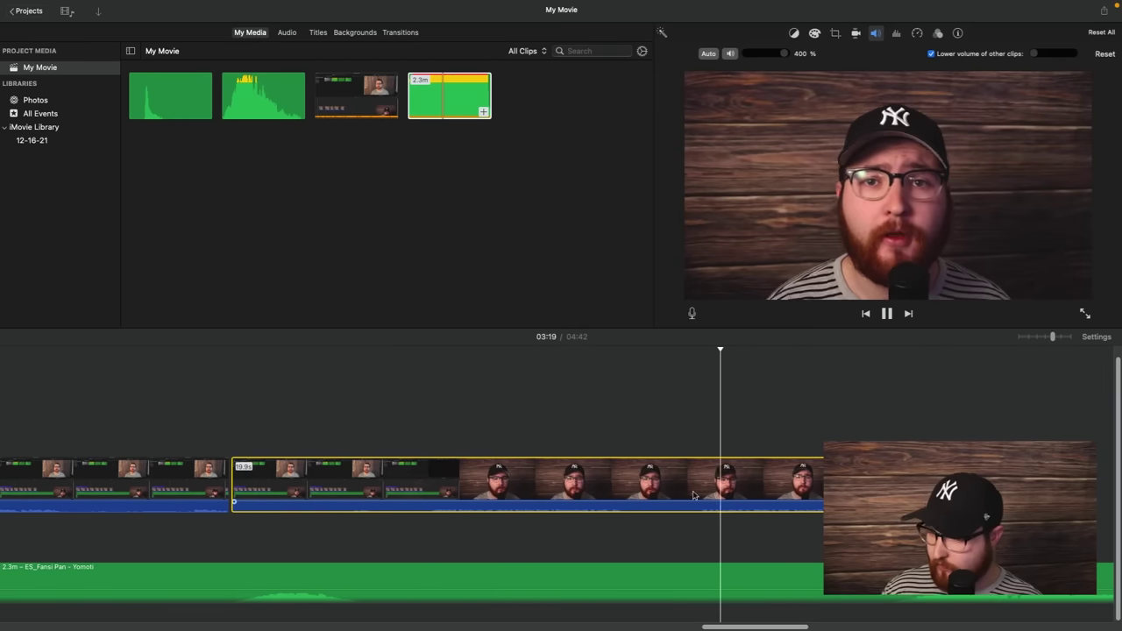
key("super+b")
key("super+b")
key("super+b")
key("space")
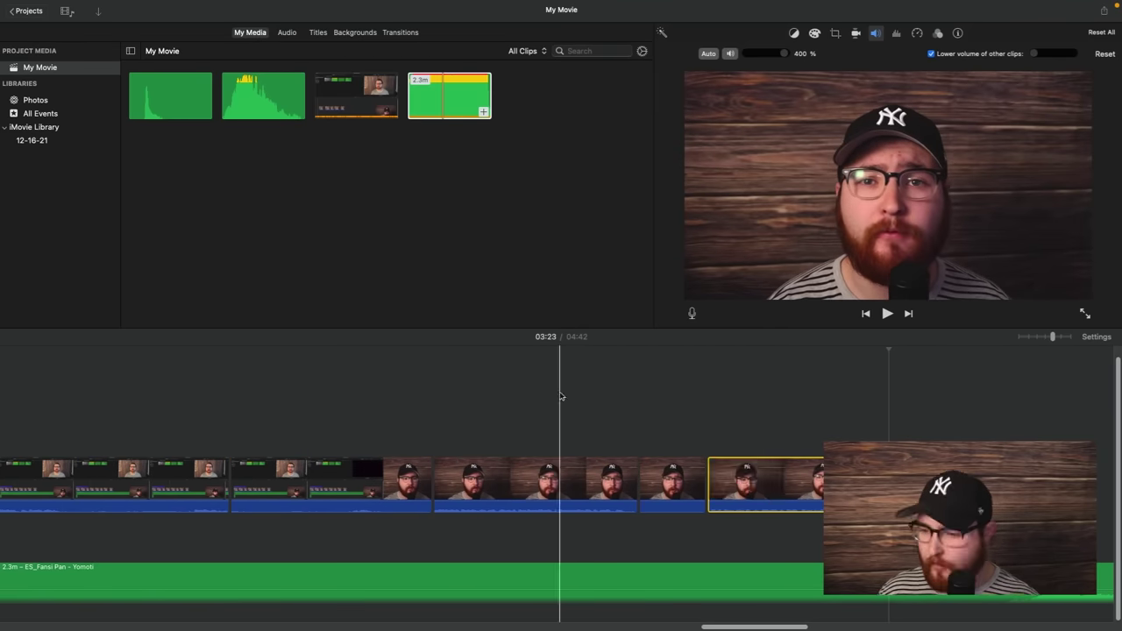
key("super+minus")
key("super+minus")
key("super+minus")
key("super+minus")
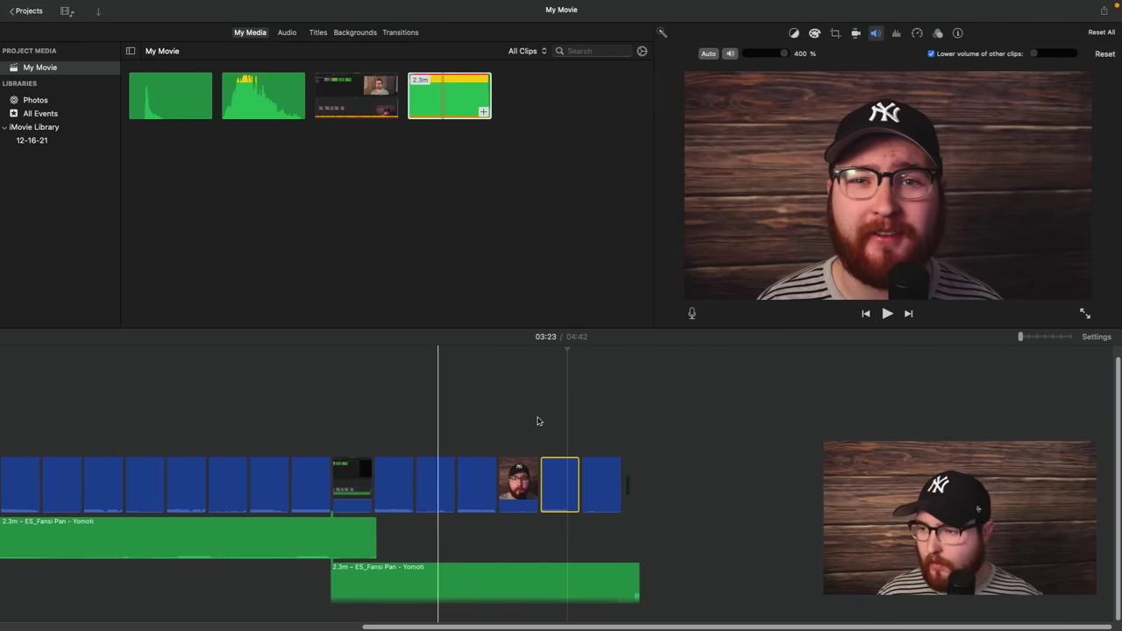
key("super+equal")
key("super+equal")
key("super+equal")
key("super+equal")
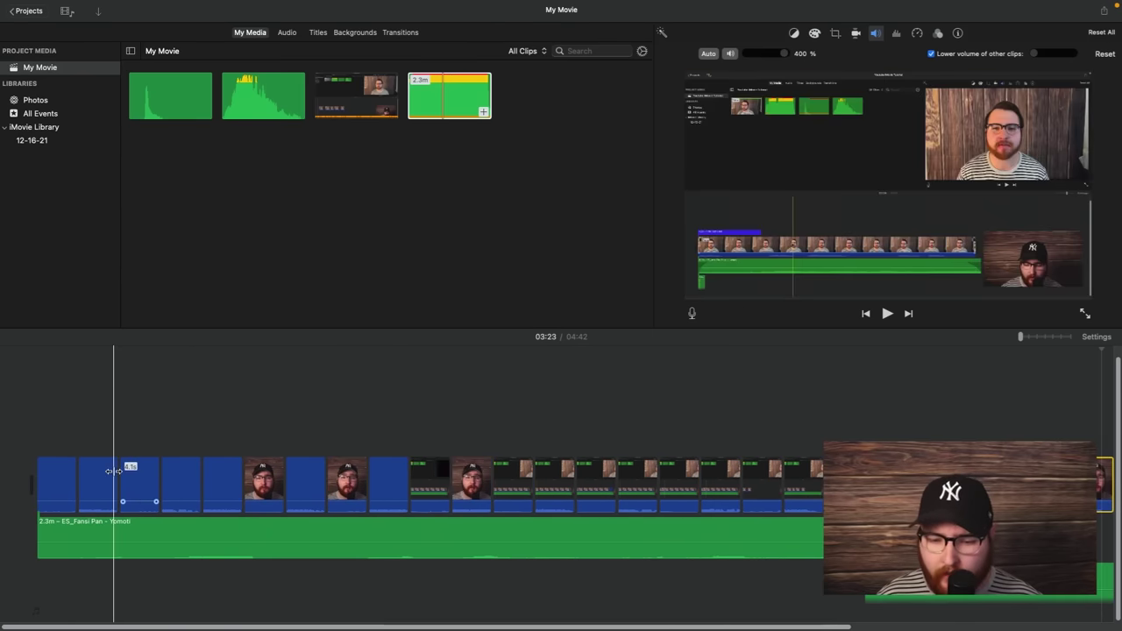
Step: Delete the unwanted talking-head pieces, bringing the movie down to 02:55
left_click(58, 477)
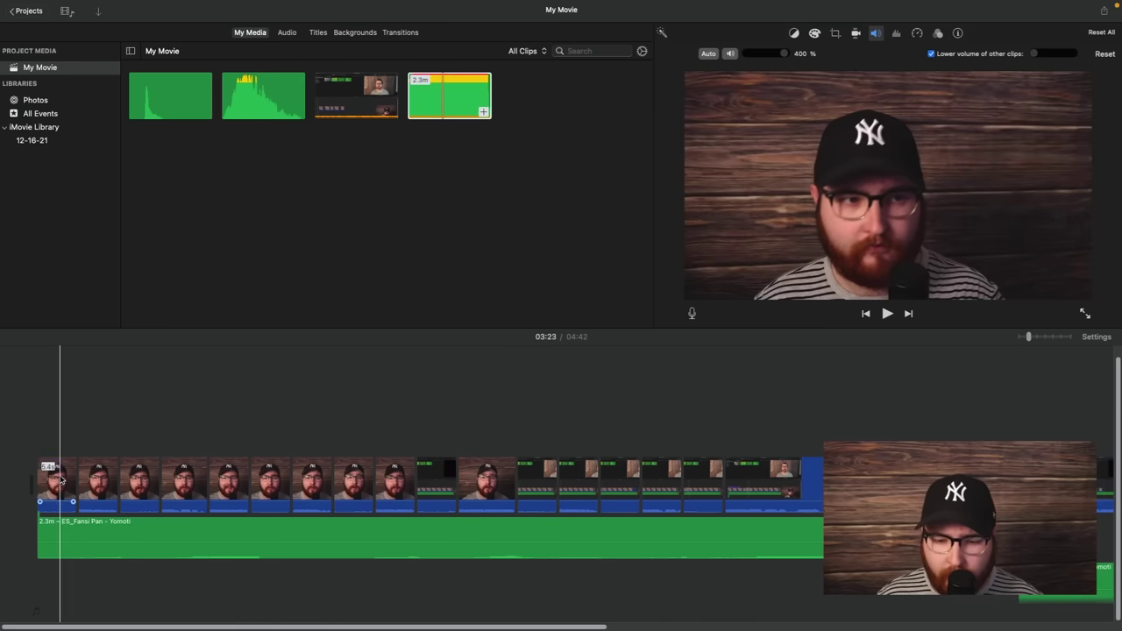
key("Delete")
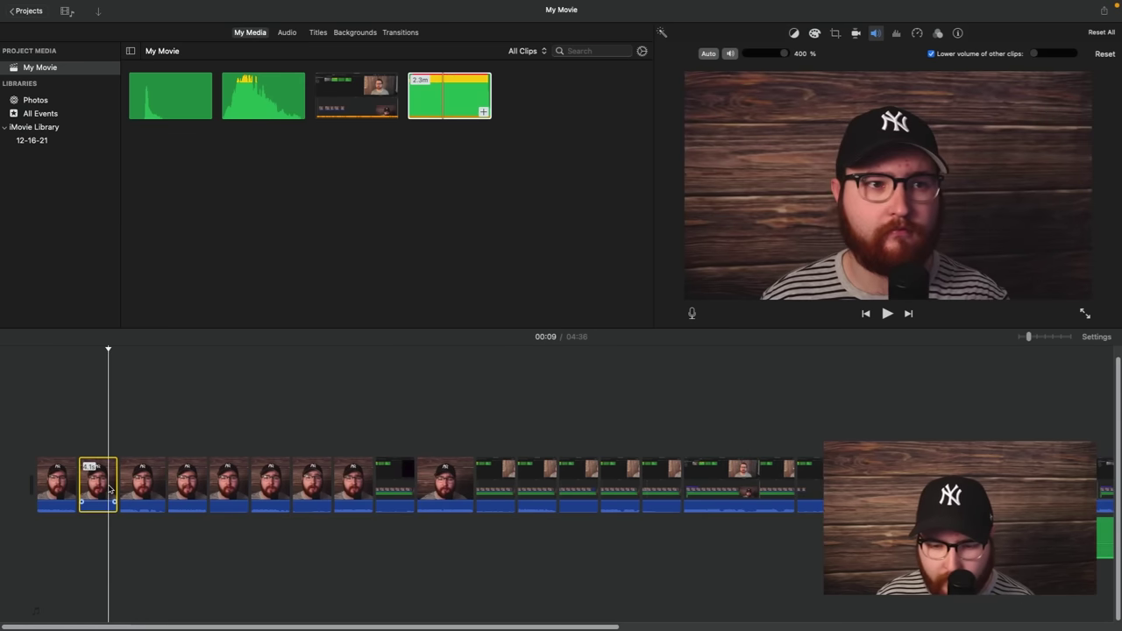
key("Delete")
left_click(244, 484)
key("Delete")
left_click(456, 483)
left_click(625, 478)
key("space")
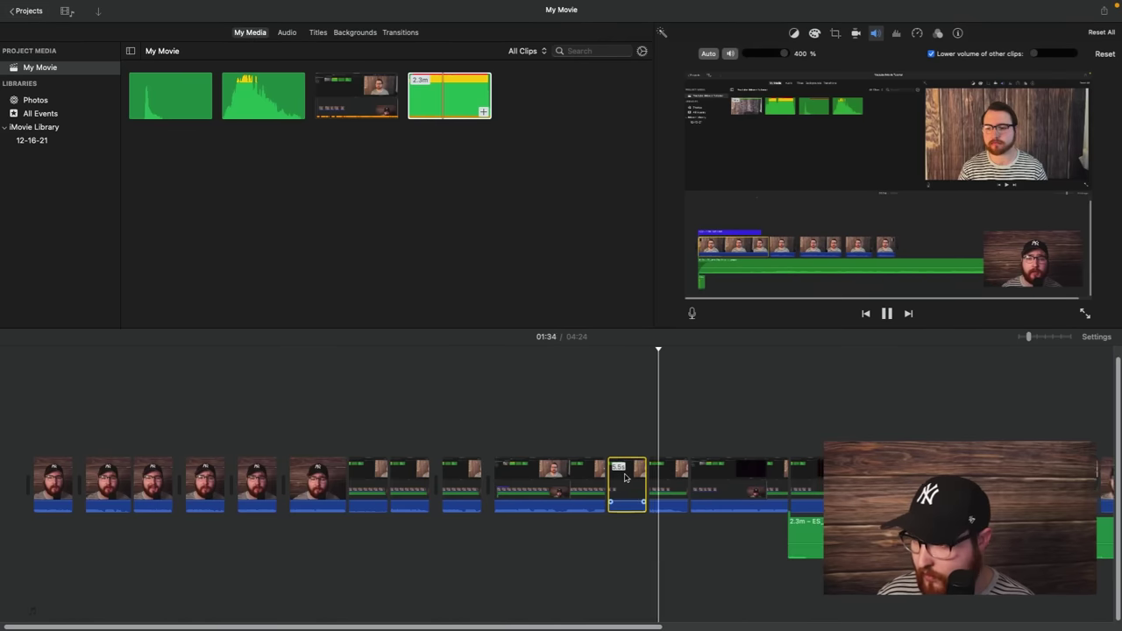
key("Delete")
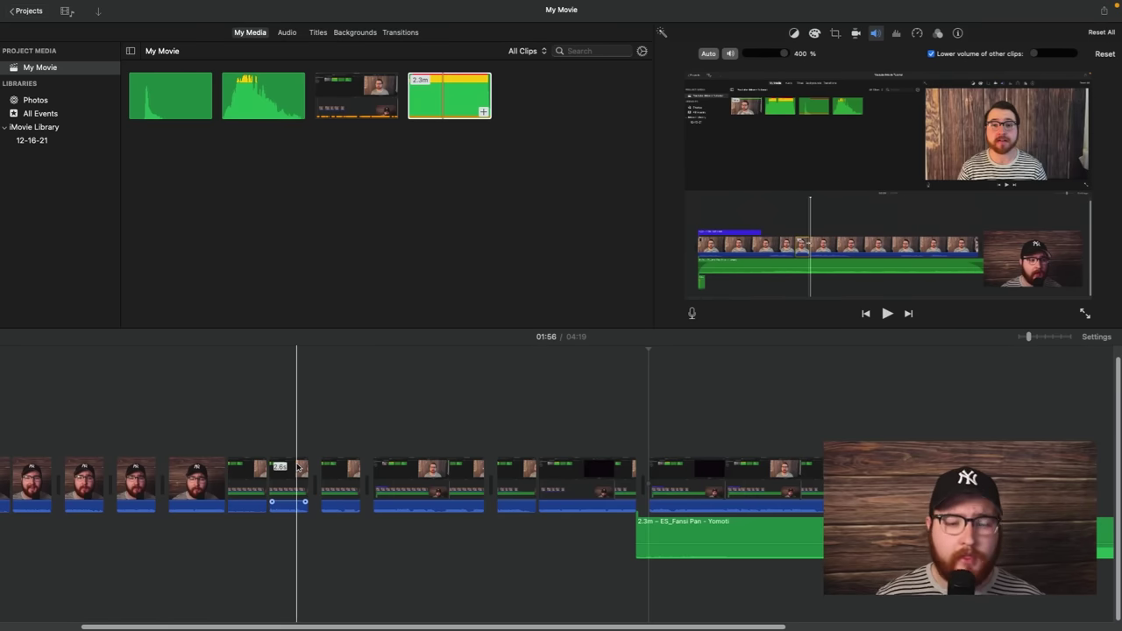
left_click(329, 417)
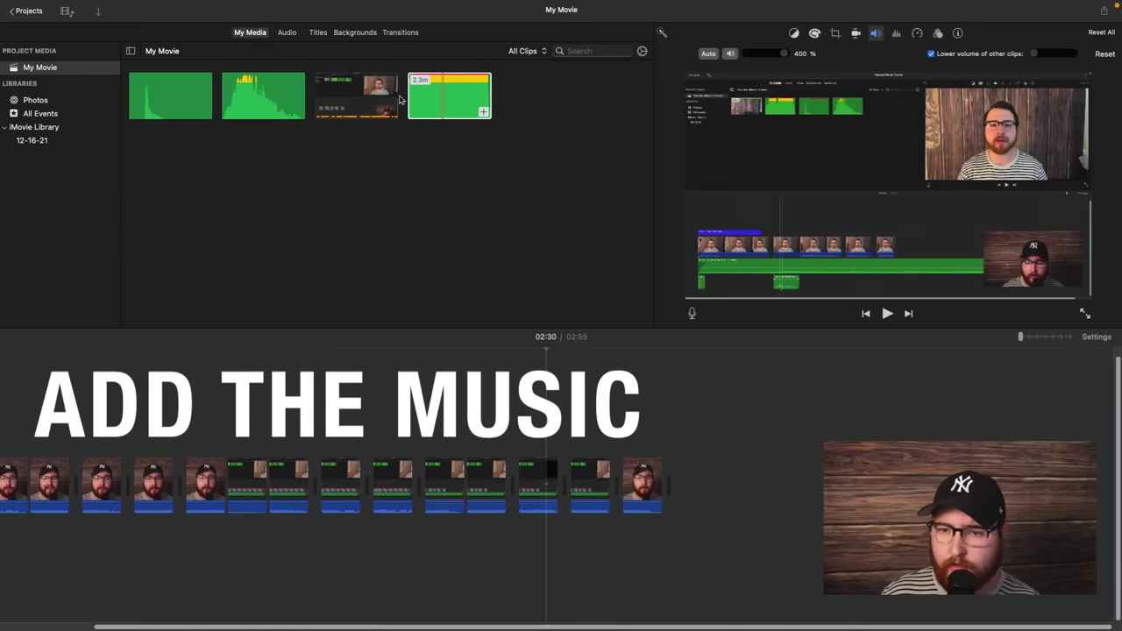
Step: Lay the 2.3m Fansi Pan song under the clips from 0:00, followed by a second copy
left_click_drag(455, 97, 44, 535)
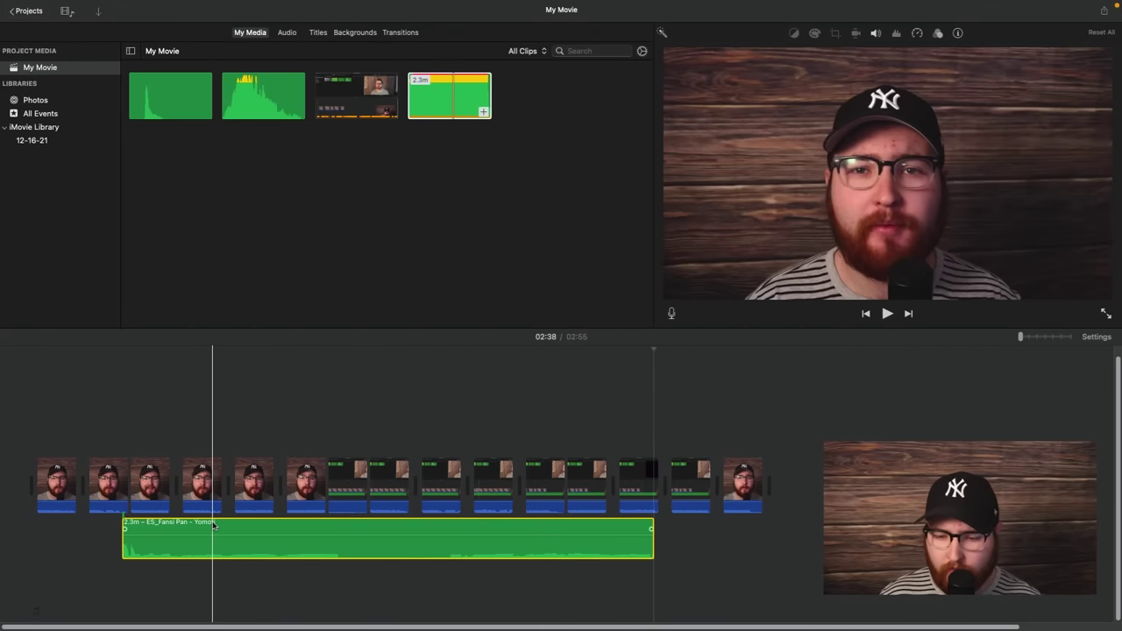
left_click_drag(208, 526, 83, 524)
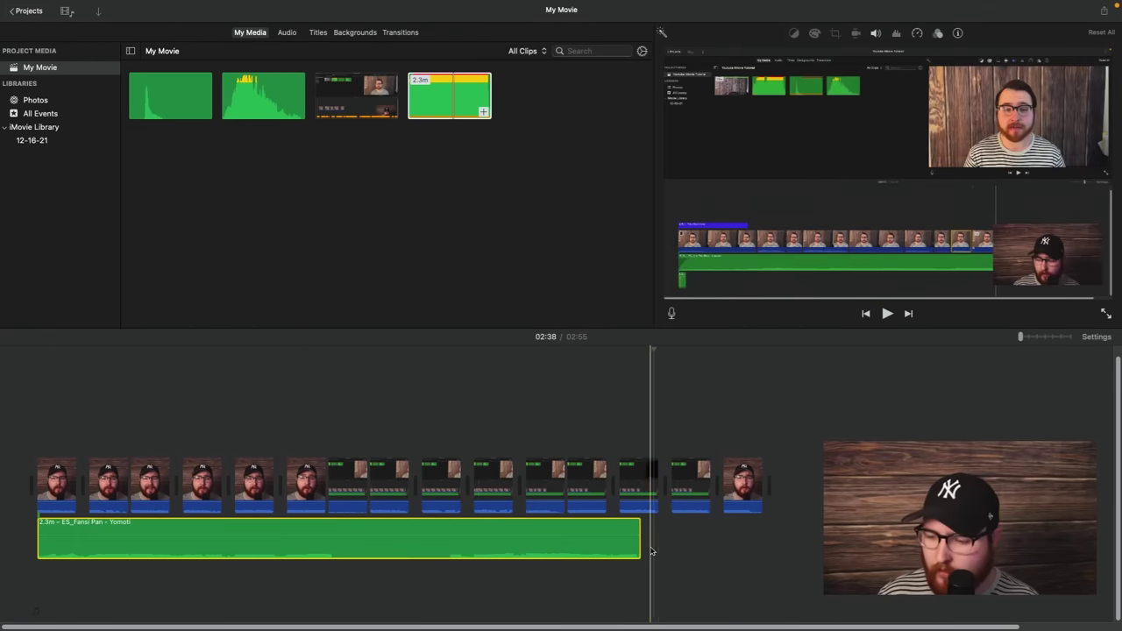
left_click_drag(495, 113, 655, 542)
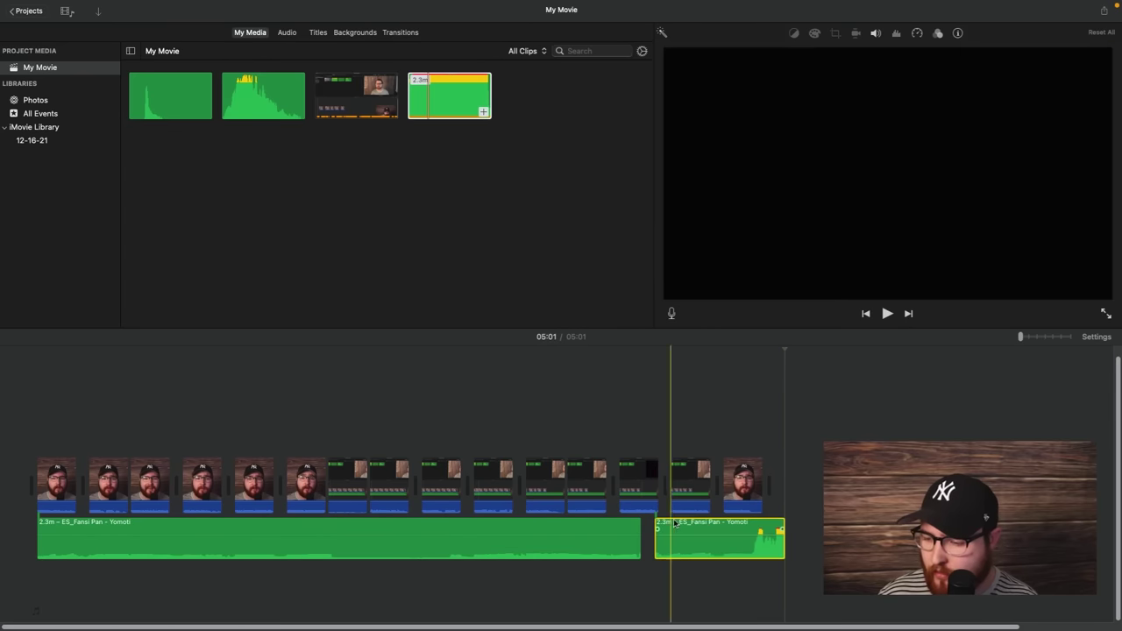
key("Delete")
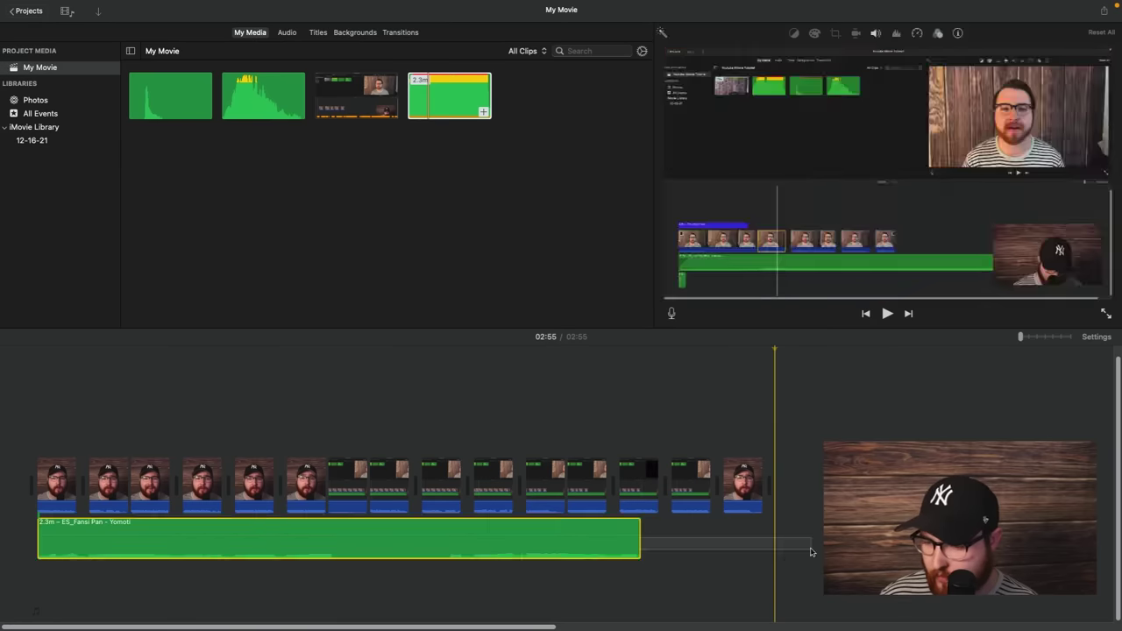
key("super+z")
scroll(649, 530, "right", 2)
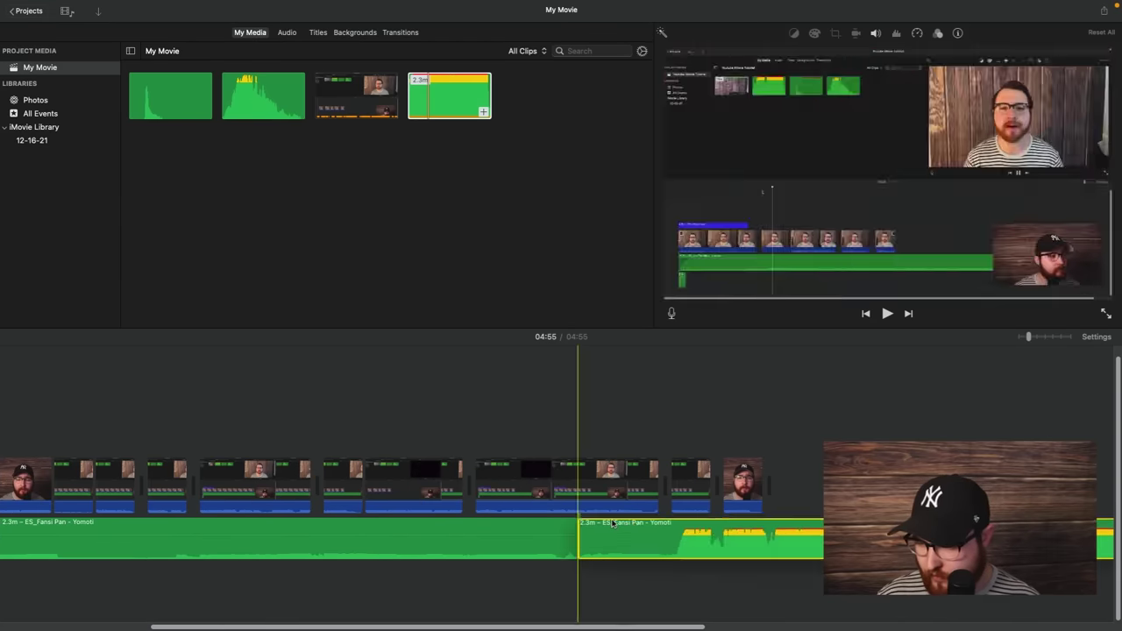
key("backslash")
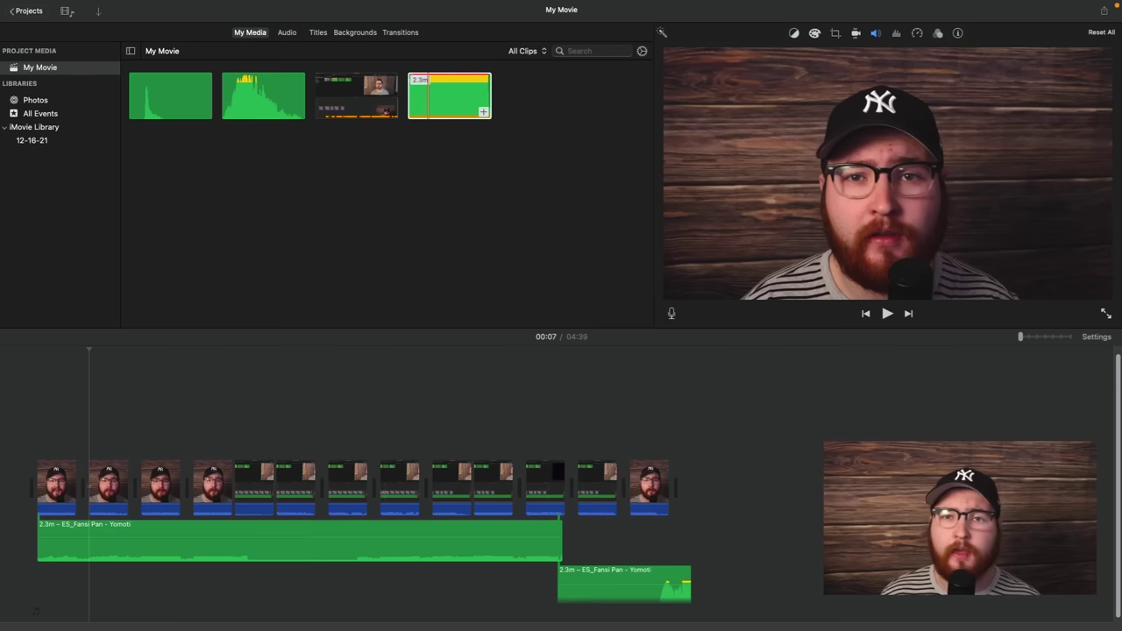
Step: Trim the music's start and shorten the second copy to 21.0s, ending with the video at 02:37
left_click_drag(41, 529, 40, 531)
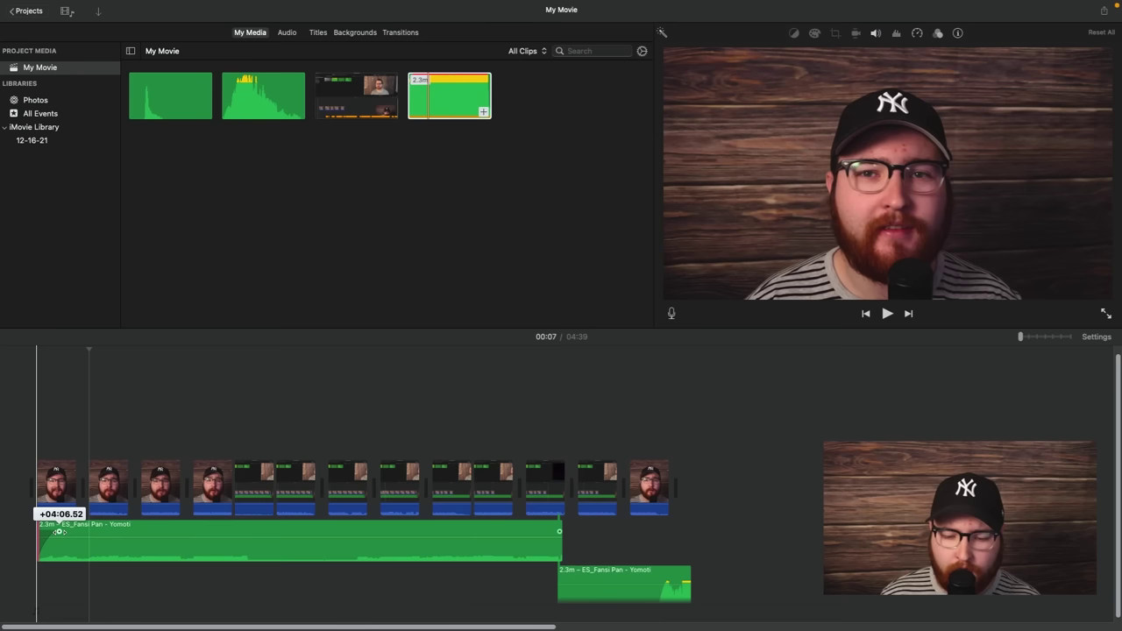
left_click_drag(60, 531, 70, 528)
left_click(40, 536)
key("space")
key("space")
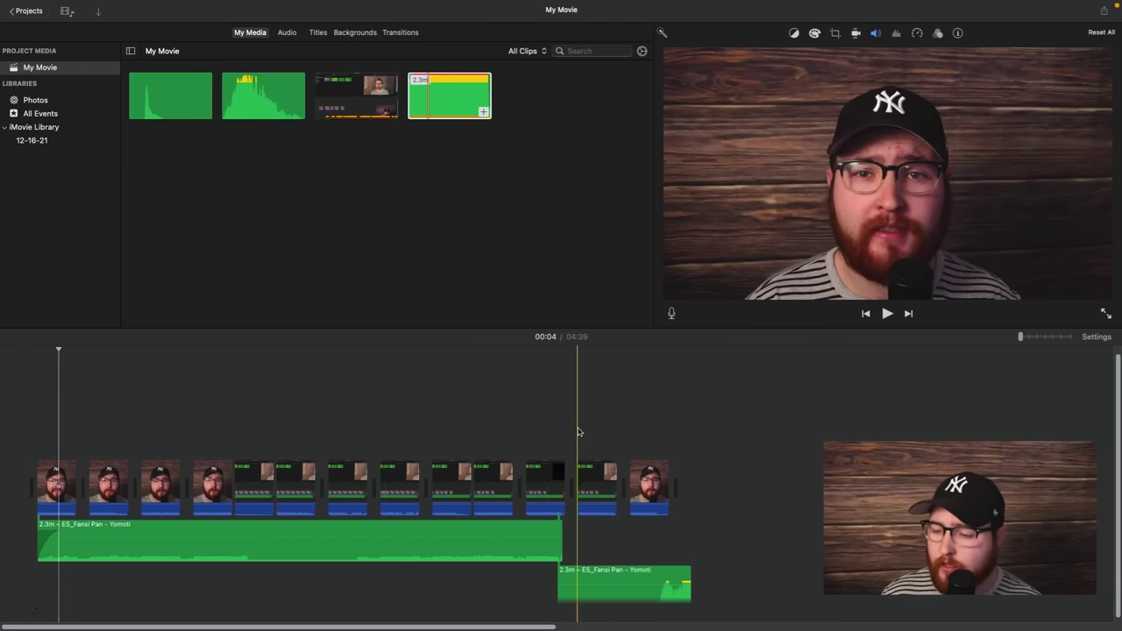
left_click_drag(686, 574, 675, 575)
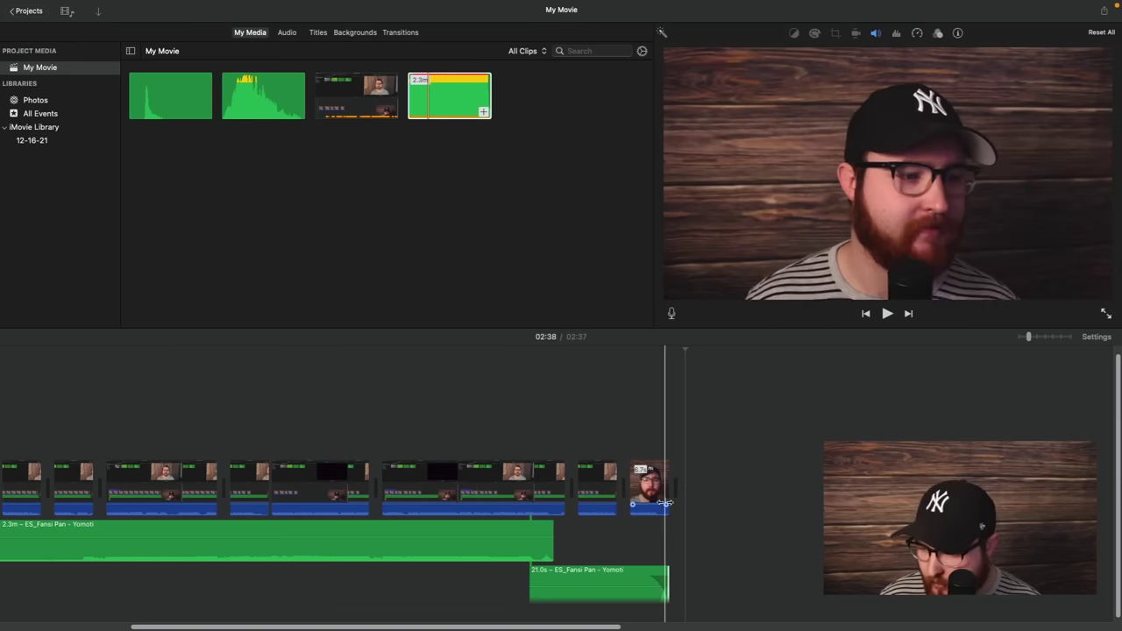
scroll(666, 477, "up", 2)
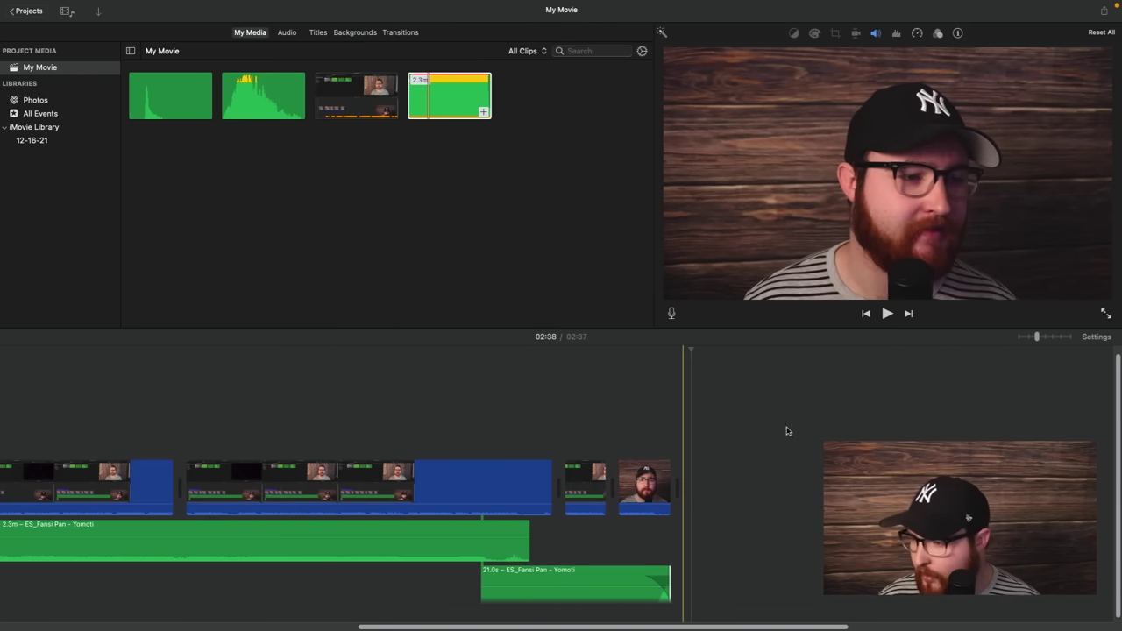
left_click(1095, 339)
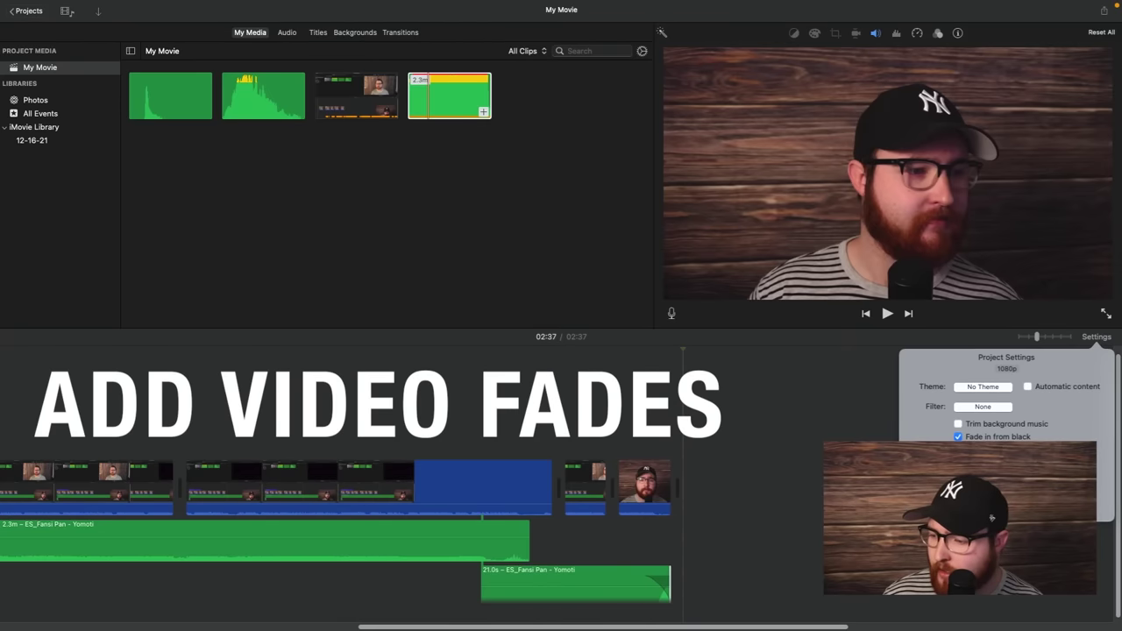
Step: Close Project Settings, preview the ending's fade to black, then return near the movie's start
left_click(958, 450)
left_click(1093, 339)
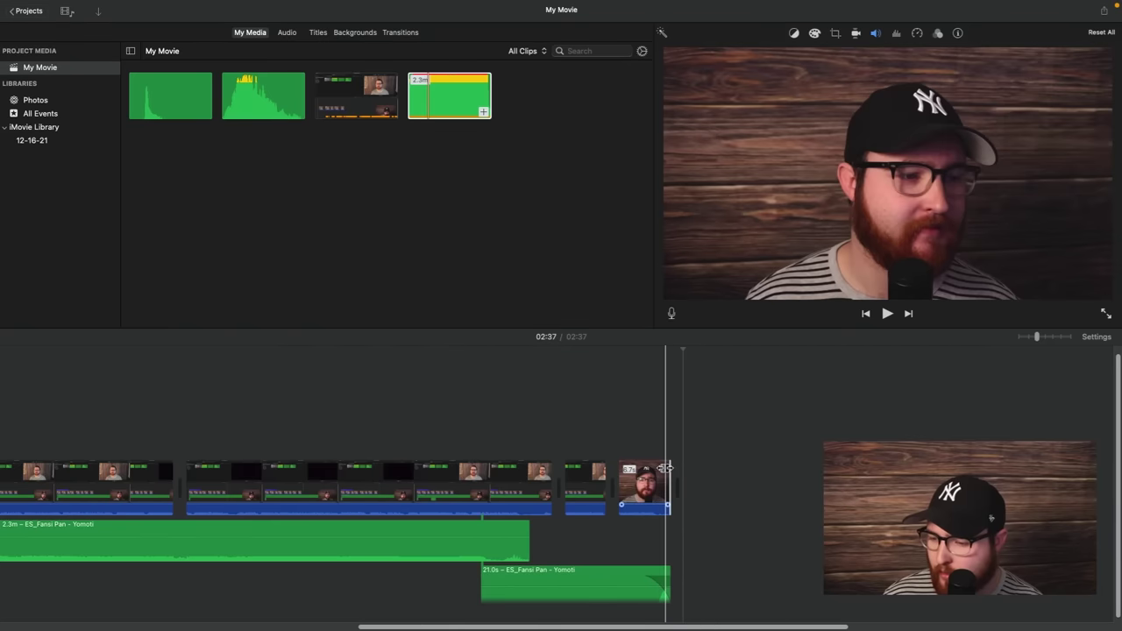
key("space")
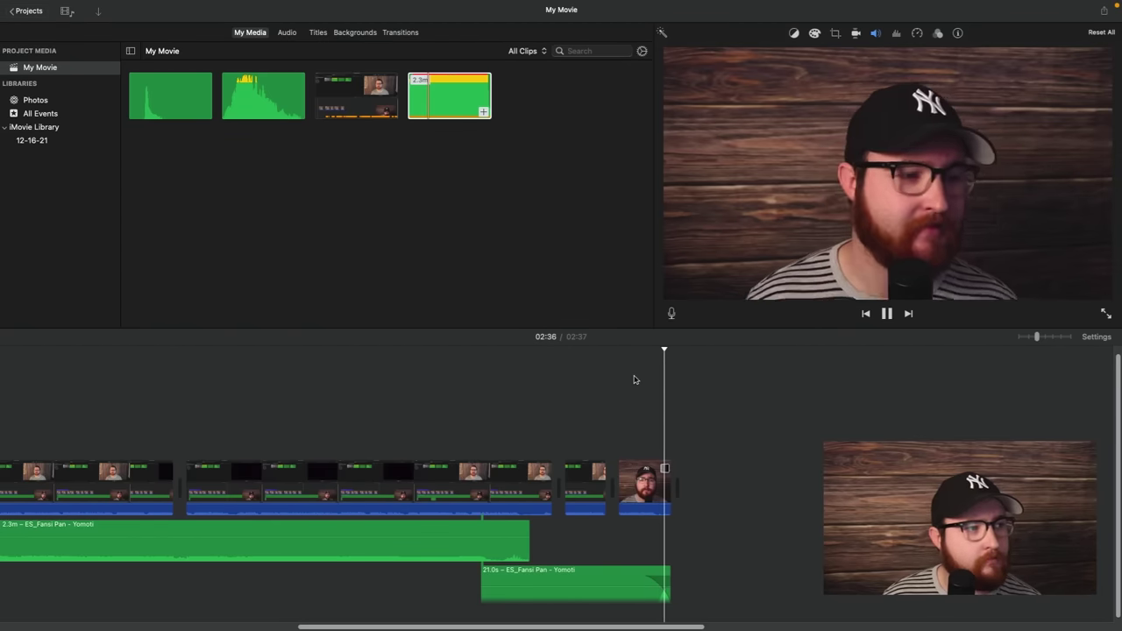
left_click(866, 314)
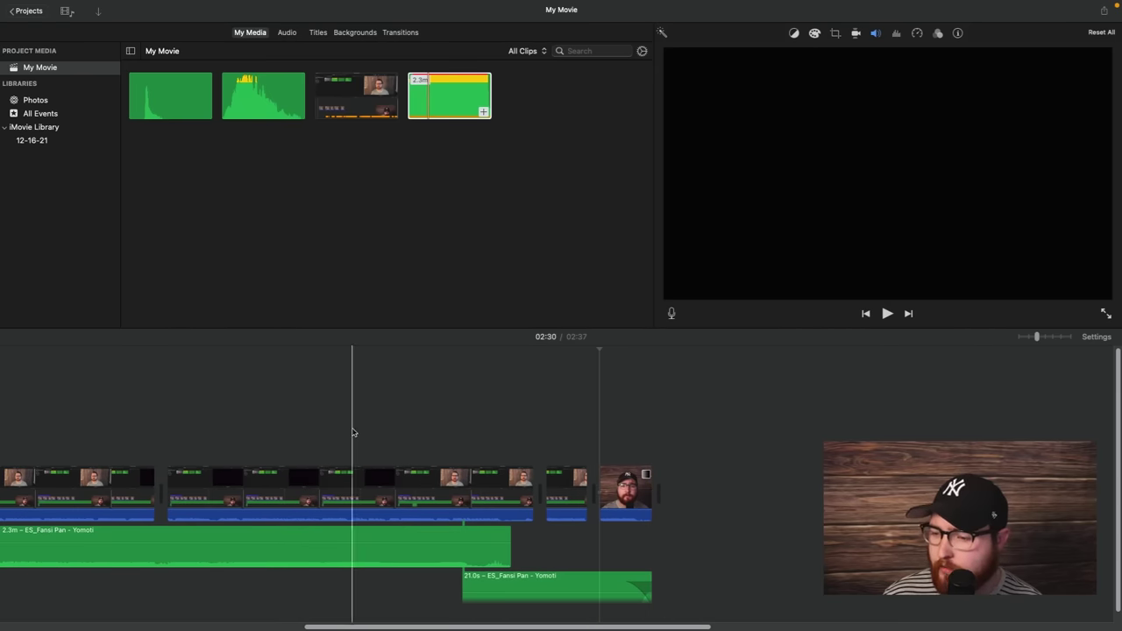
scroll(364, 425, "left", 10)
scroll(366, 421, "right", 10)
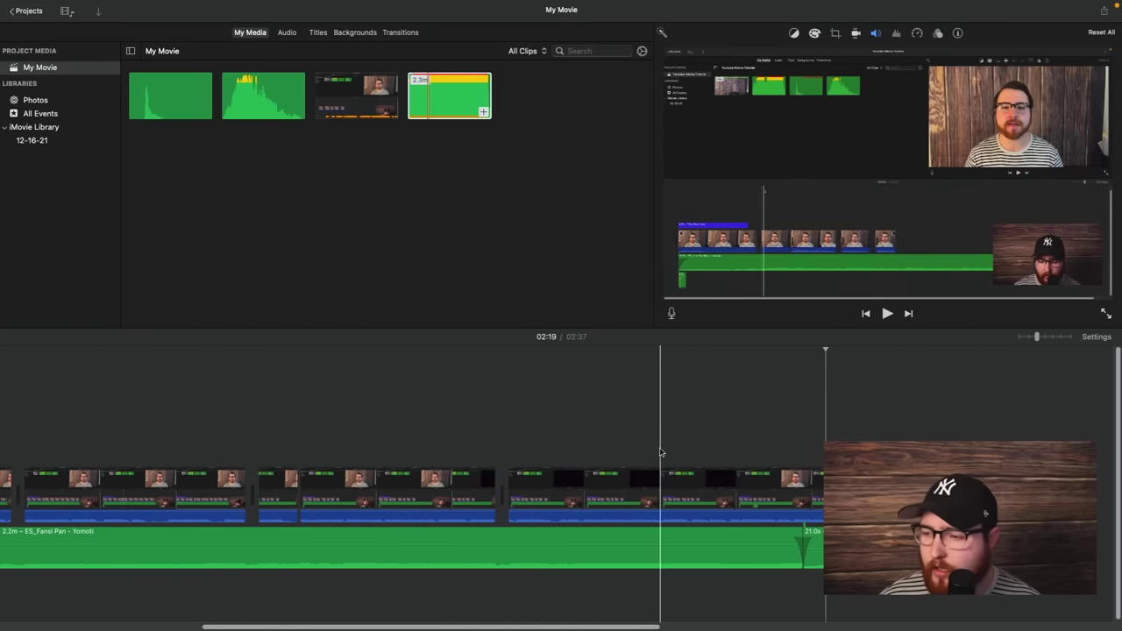
scroll(661, 453, "left", 10)
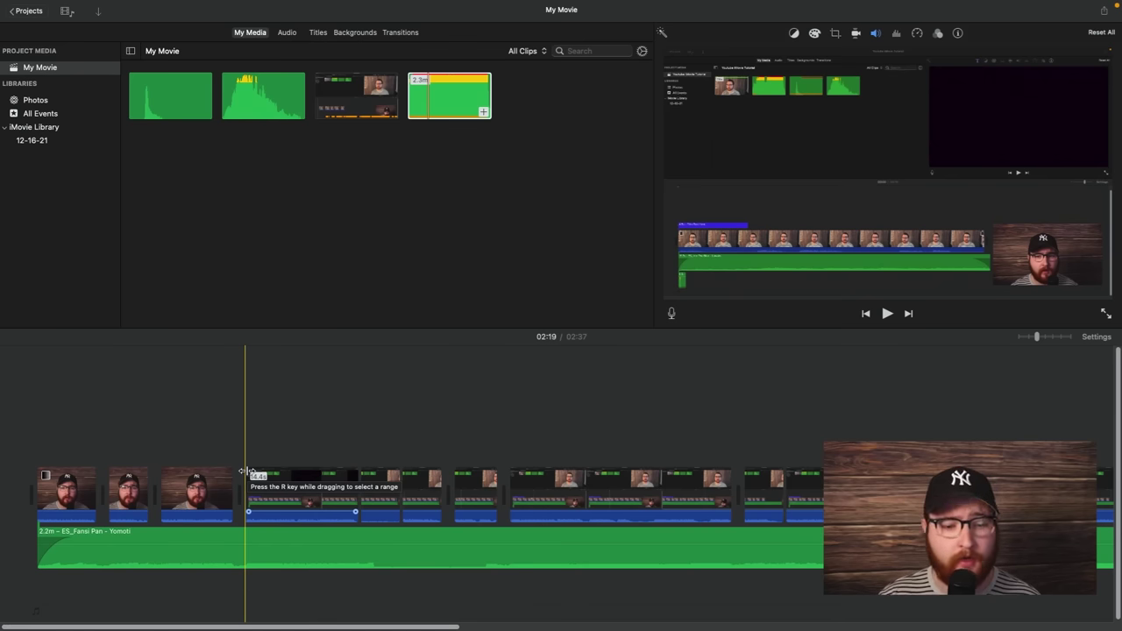
left_click(402, 478)
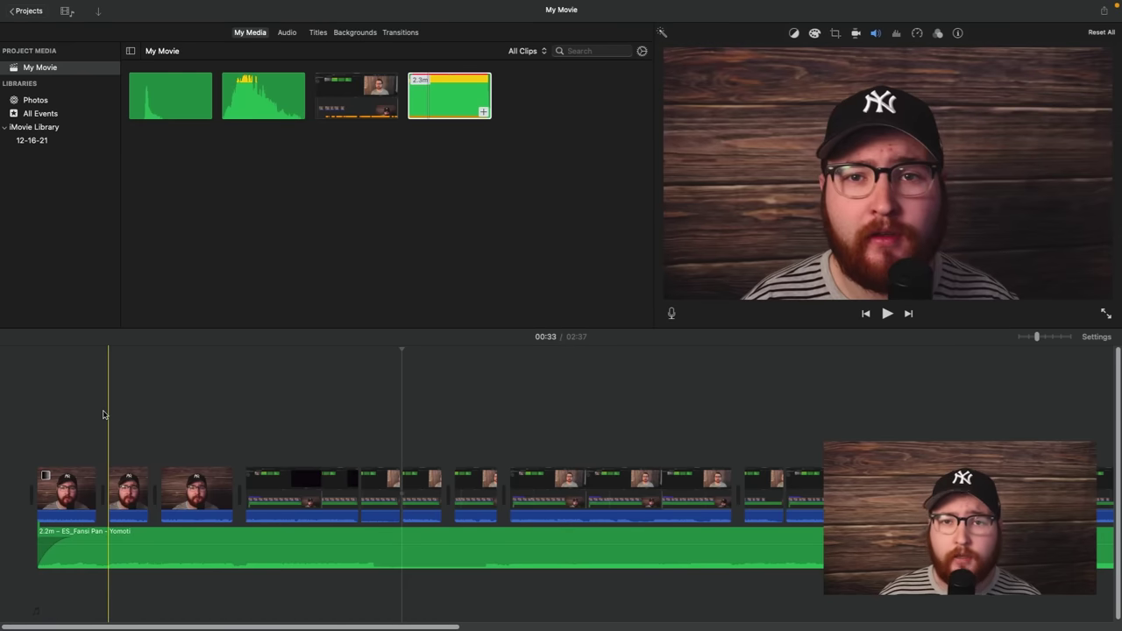
scroll(103, 414, "right", 1)
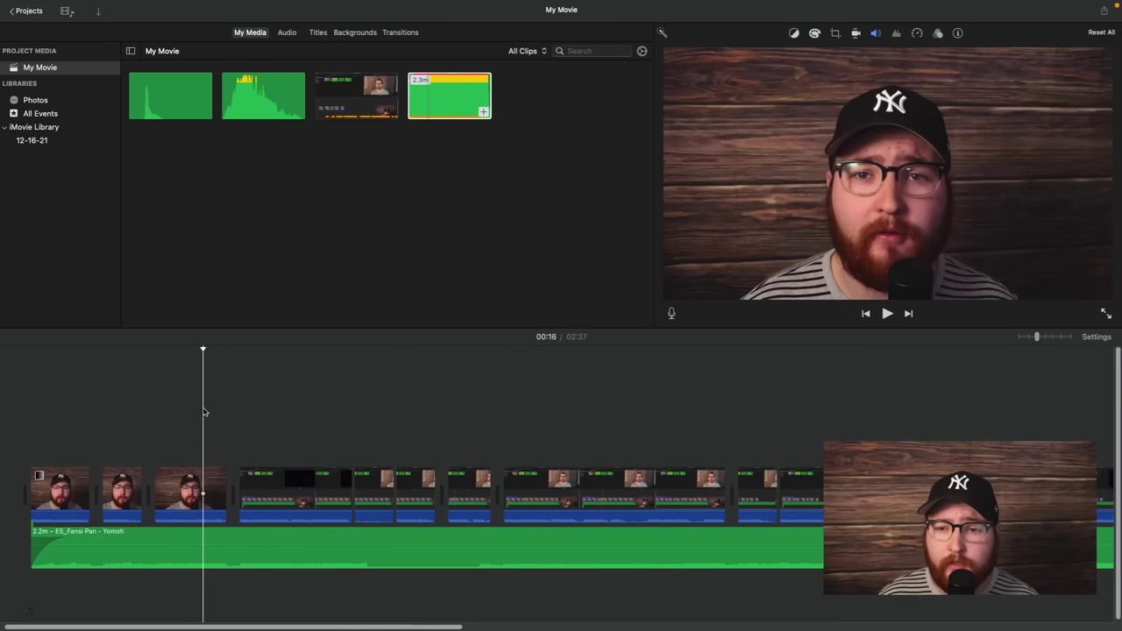
Step: Add a lengthened Reveal Lower Third over the third clip reading '#1 Split Clip (Command + B)'
left_click(319, 32)
key("space")
left_click(187, 408)
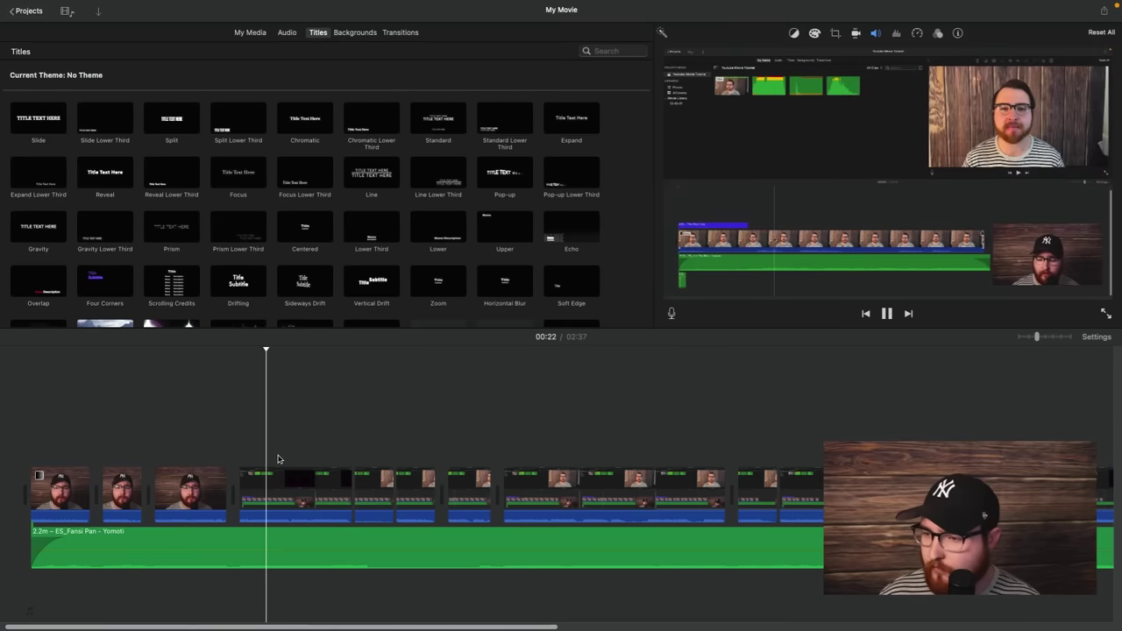
left_click_drag(170, 172, 166, 456)
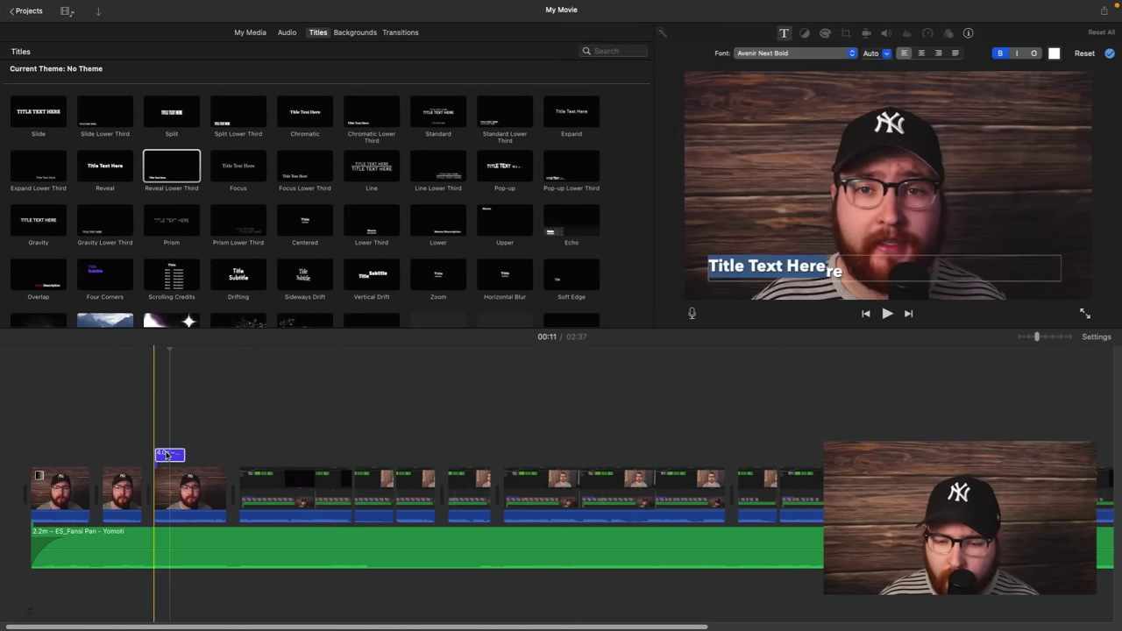
left_click_drag(188, 452, 222, 452)
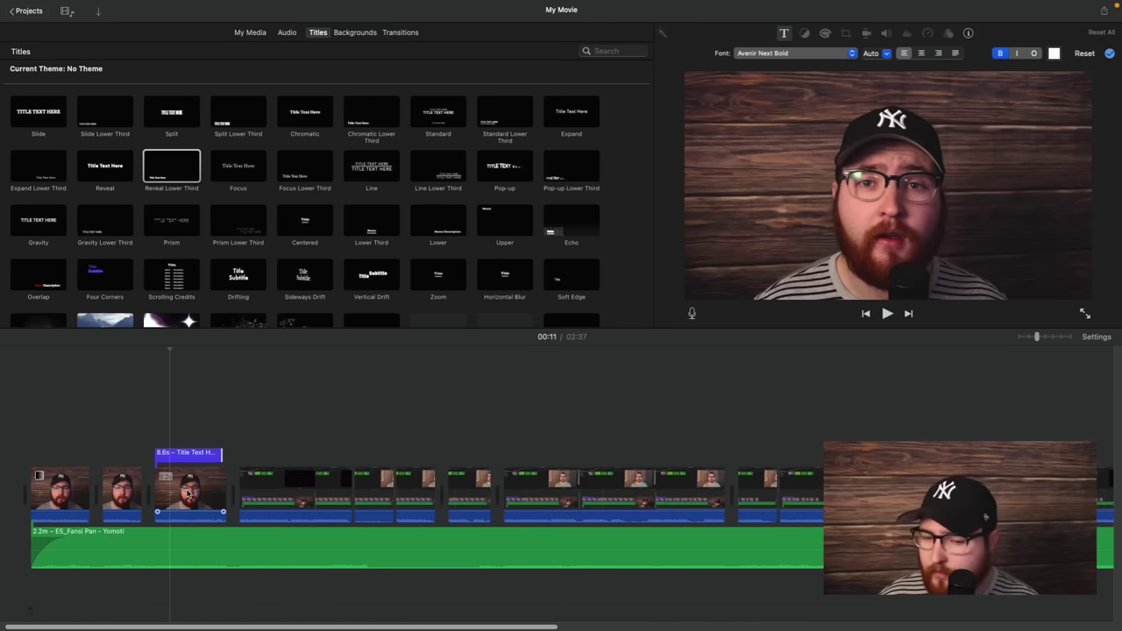
double_click(206, 454)
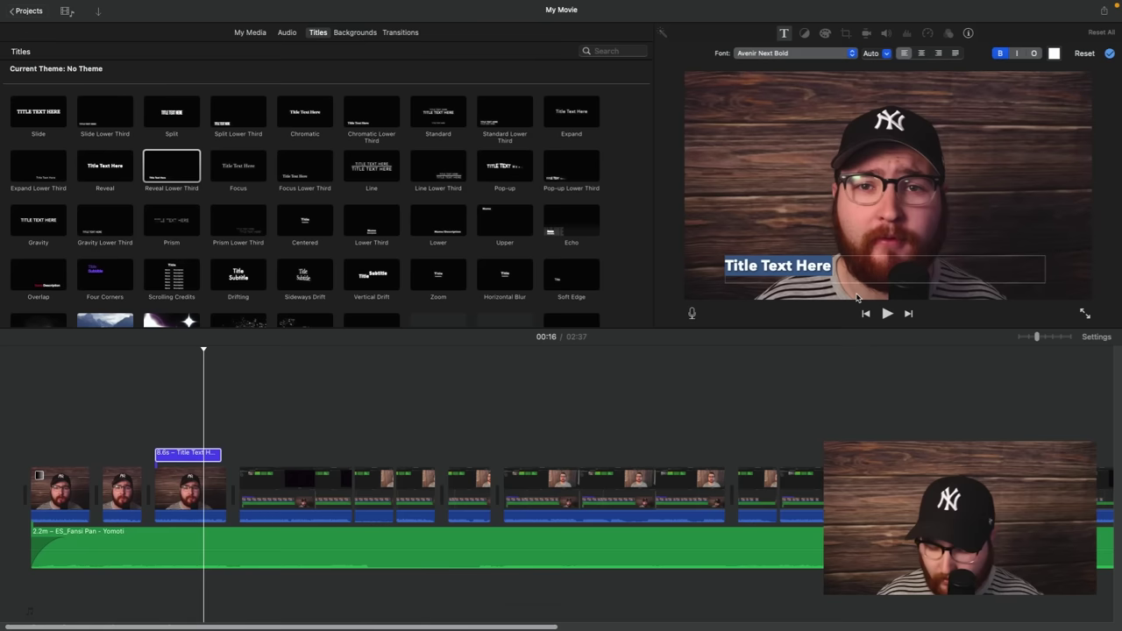
type("#1 Split Clip")
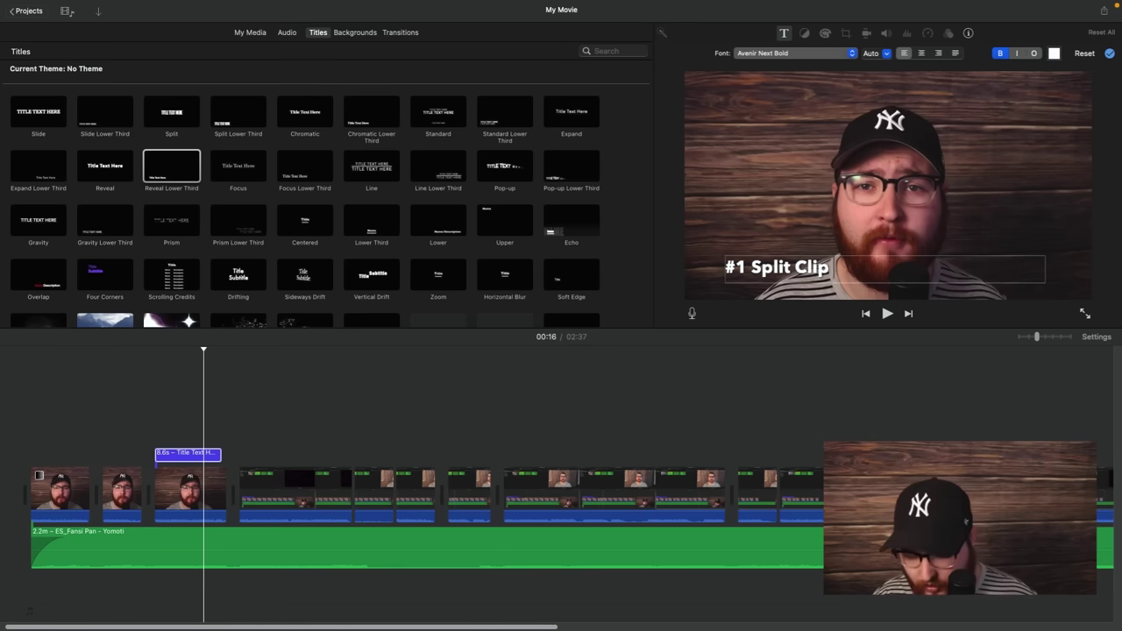
type("mma")
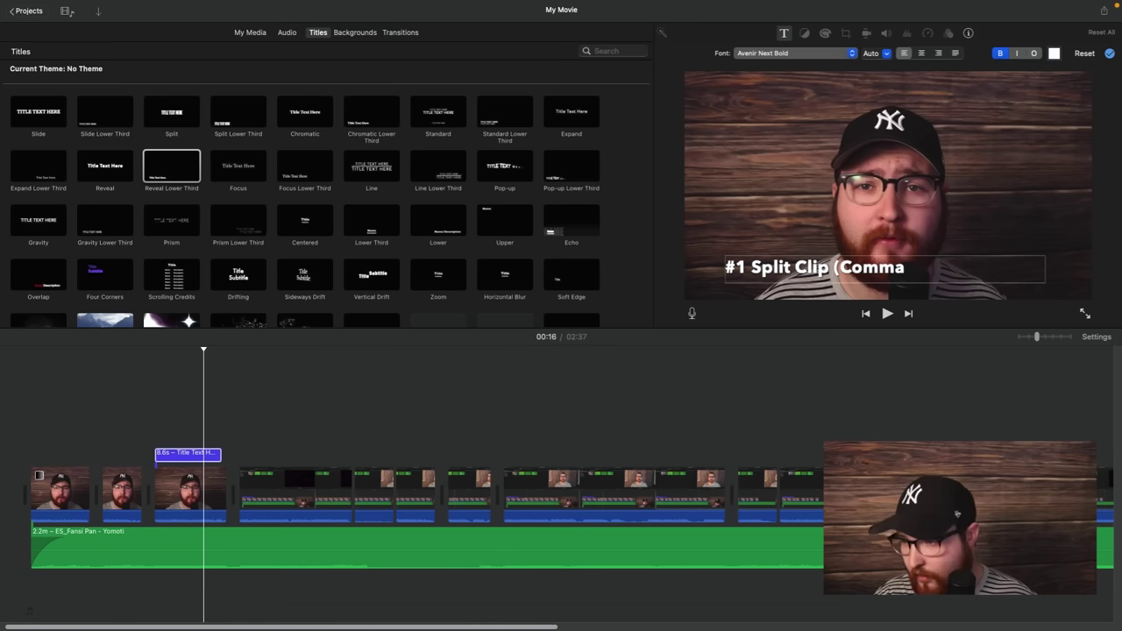
type("nd +")
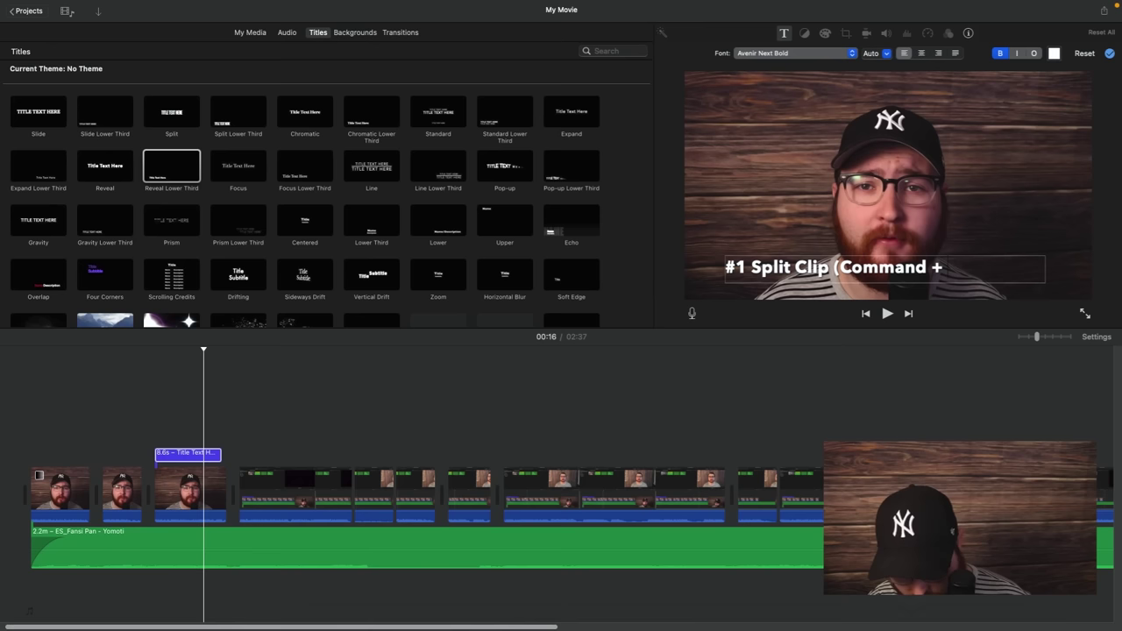
type(" B")
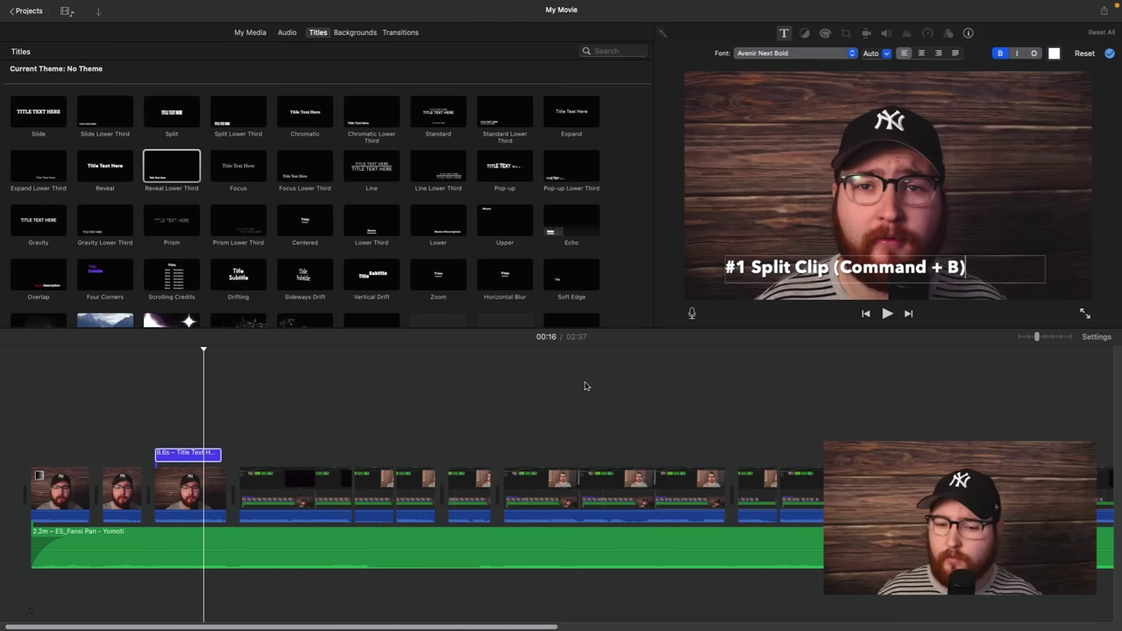
left_click(1110, 53)
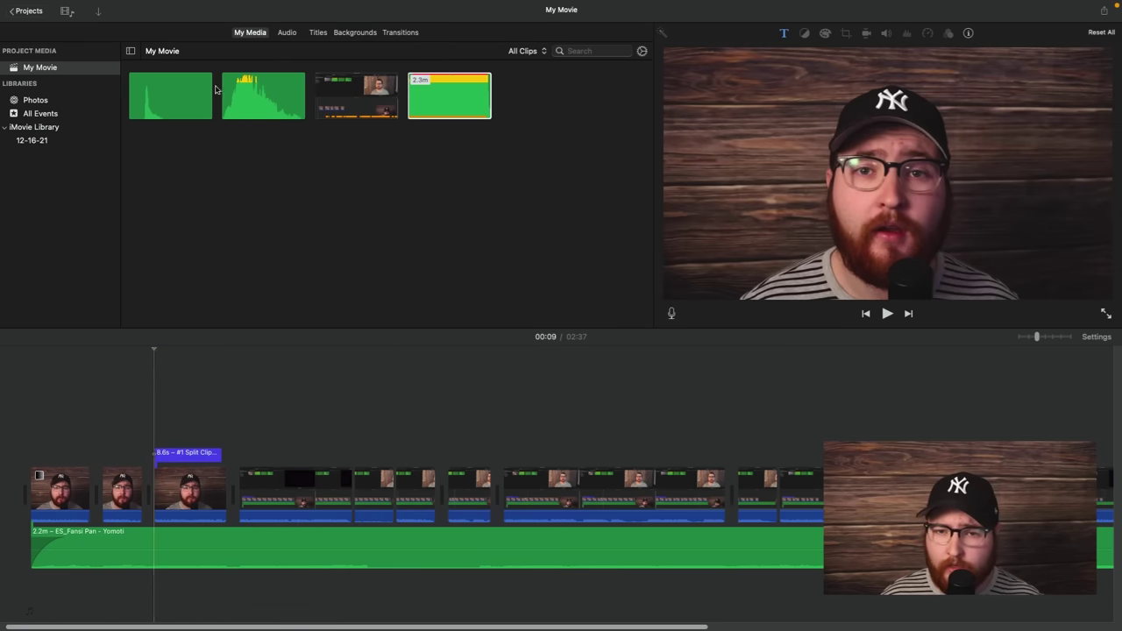
Step: Add a 0.2s piece of the second audio clip beneath the #1 title's clip and preview it
left_click_drag(244, 91, 157, 595)
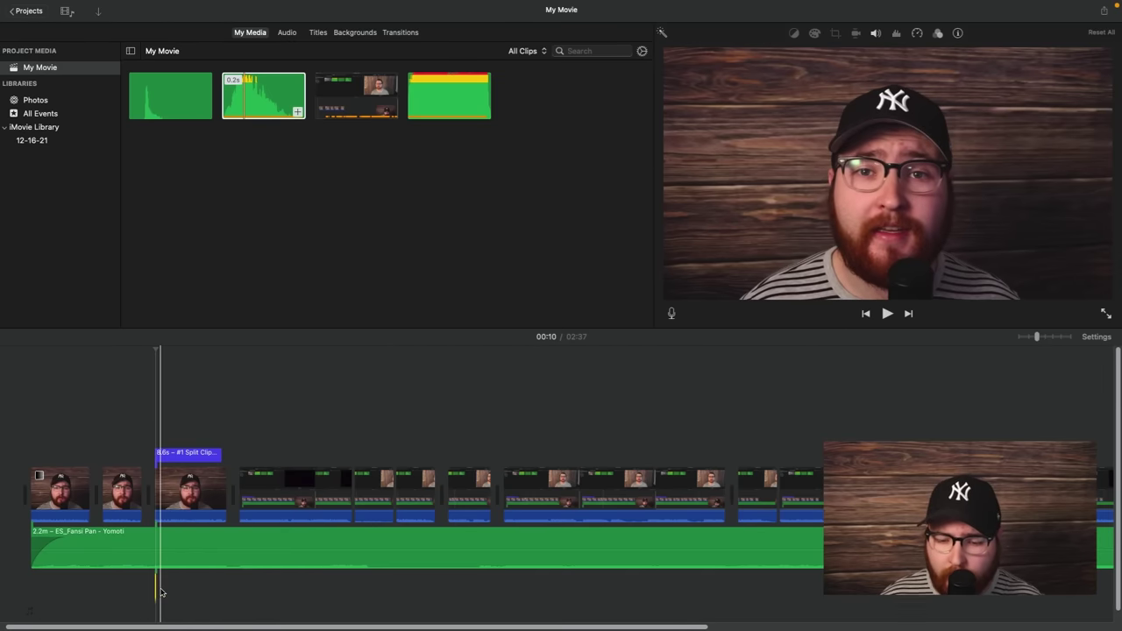
key("super+equal")
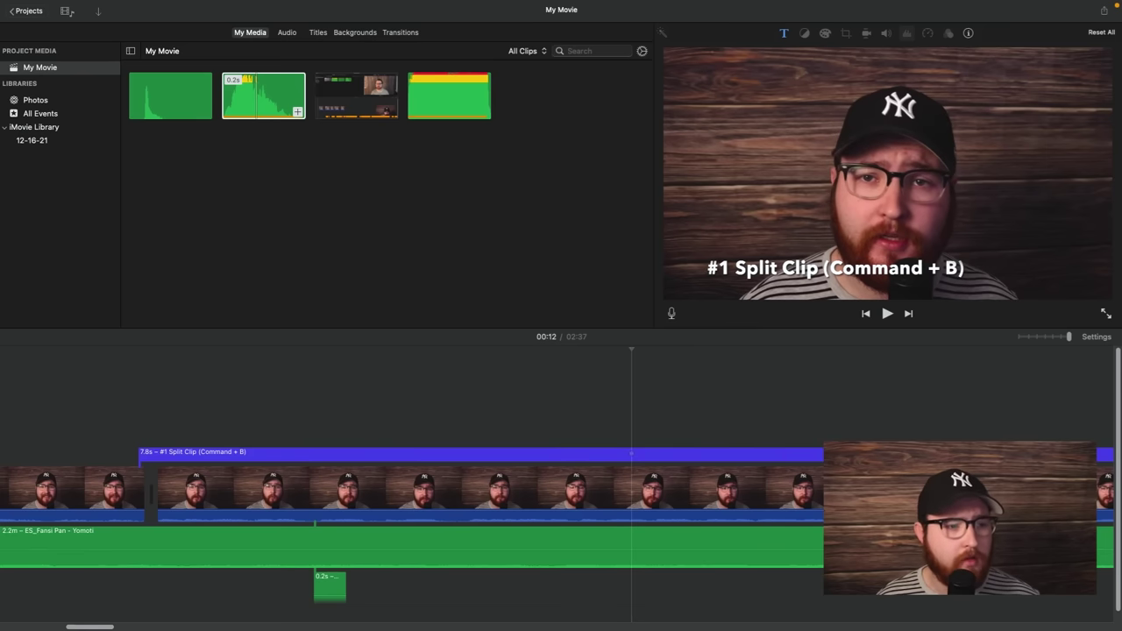
key("super+minus")
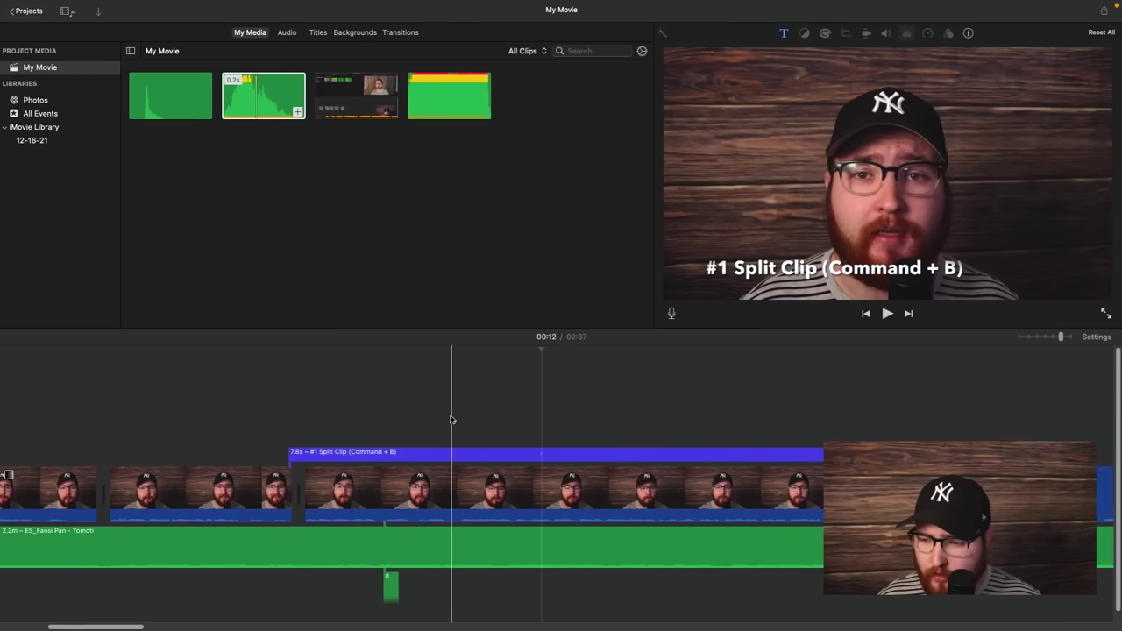
left_click(422, 454)
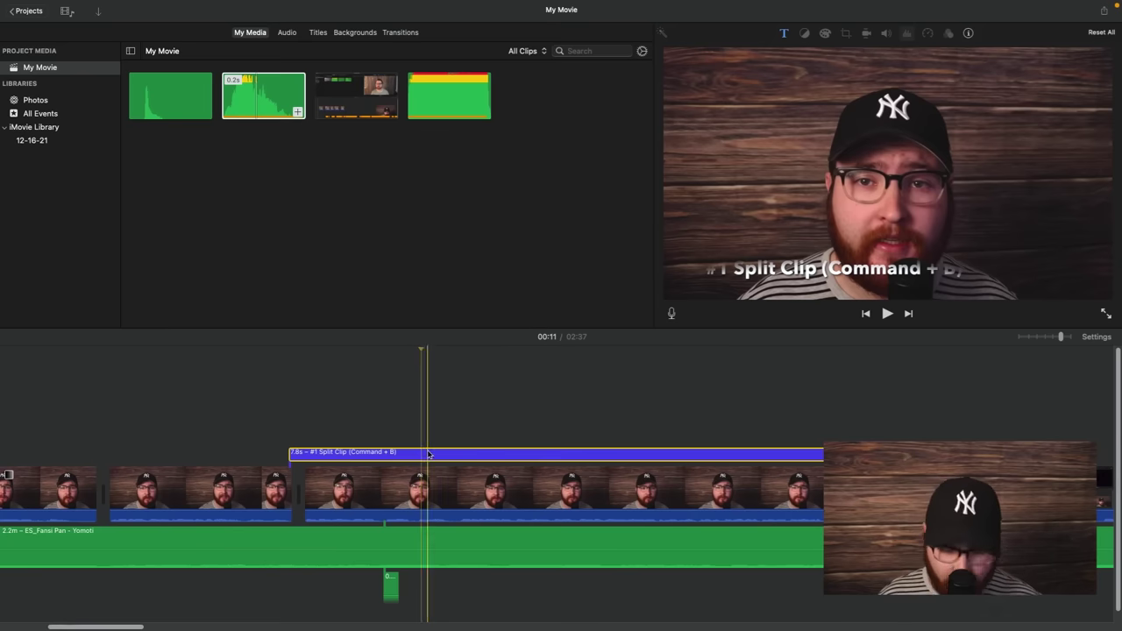
scroll(514, 440, "right", 6)
scroll(513, 441, "right", 2)
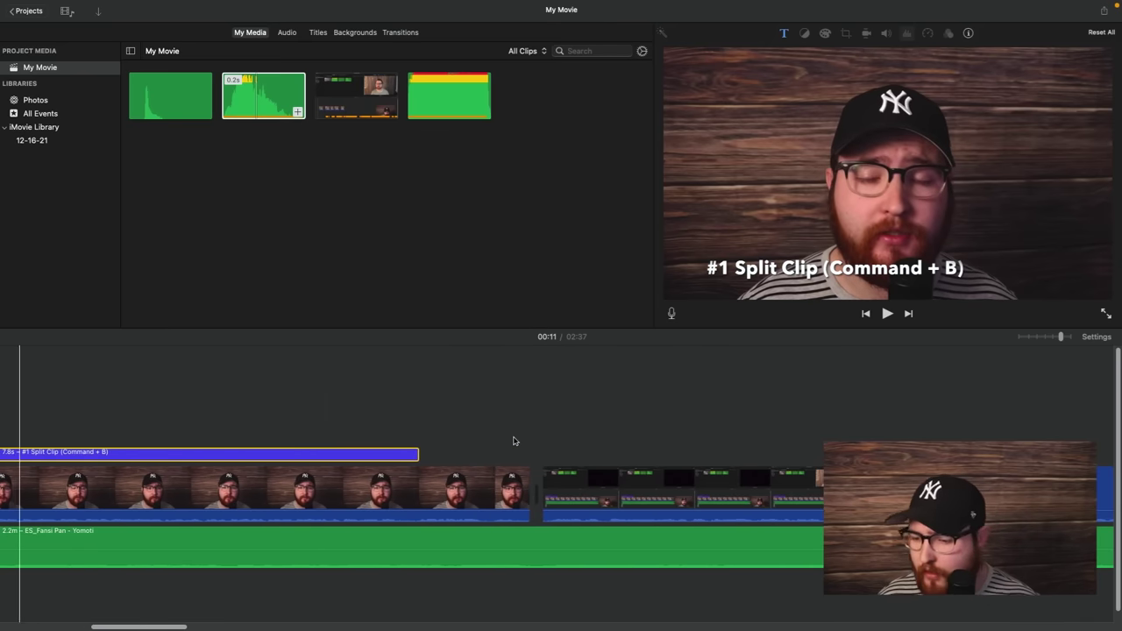
left_click(513, 441)
key("space")
scroll(550, 446, "right", 3)
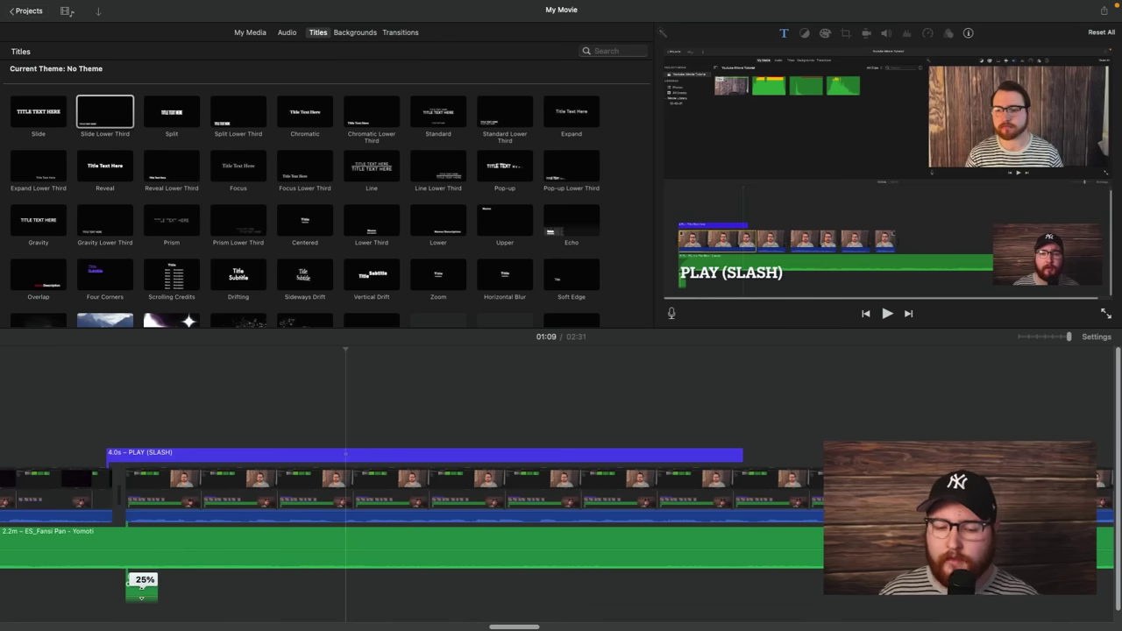
Step: Paste a copy of the title and sound, retitling it '#3 DETACH AUDIO ALT + COMMAND + B'
left_click_drag(141, 593, 141, 591)
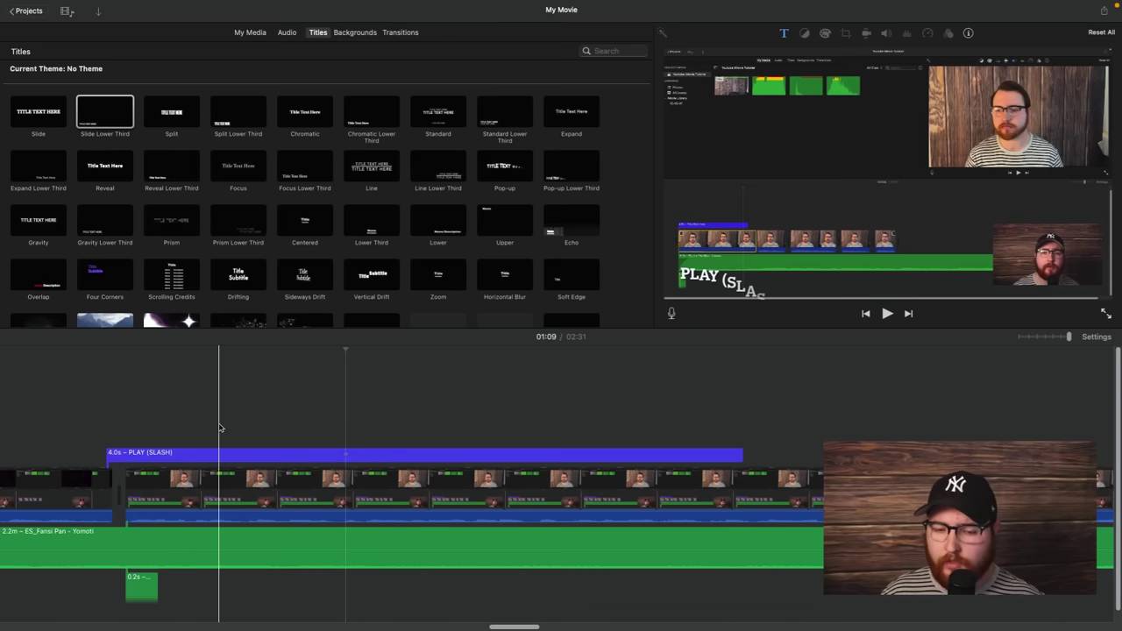
left_click(307, 454)
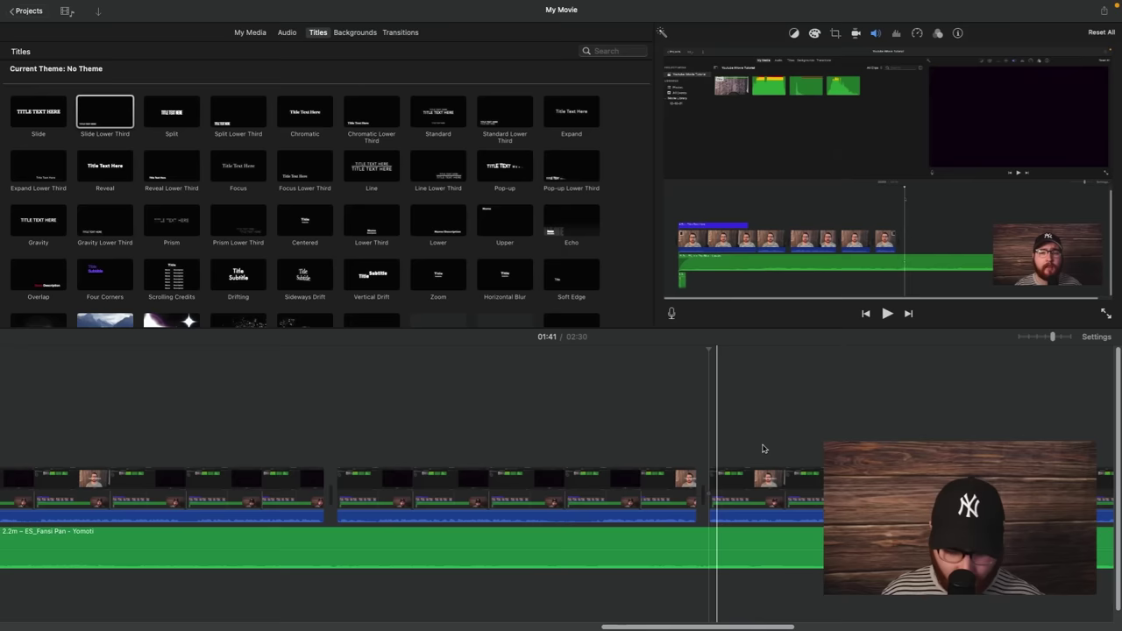
key("super+v")
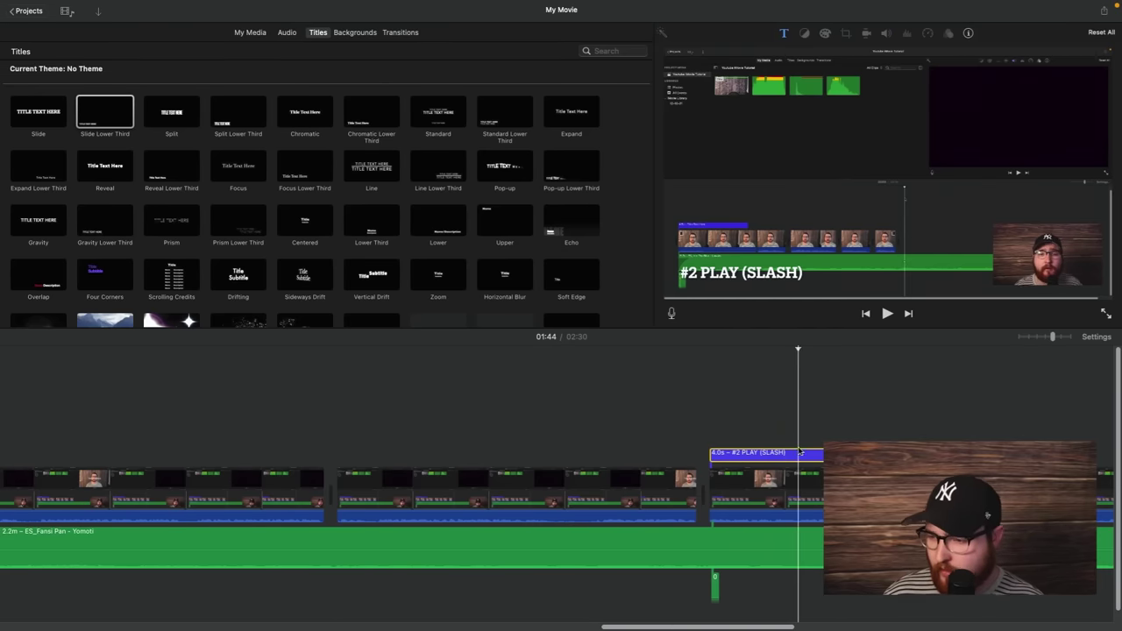
double_click(800, 452)
type("#3 DETACH AUDIOALT + COMMAND + B")
left_click(789, 406)
key("space")
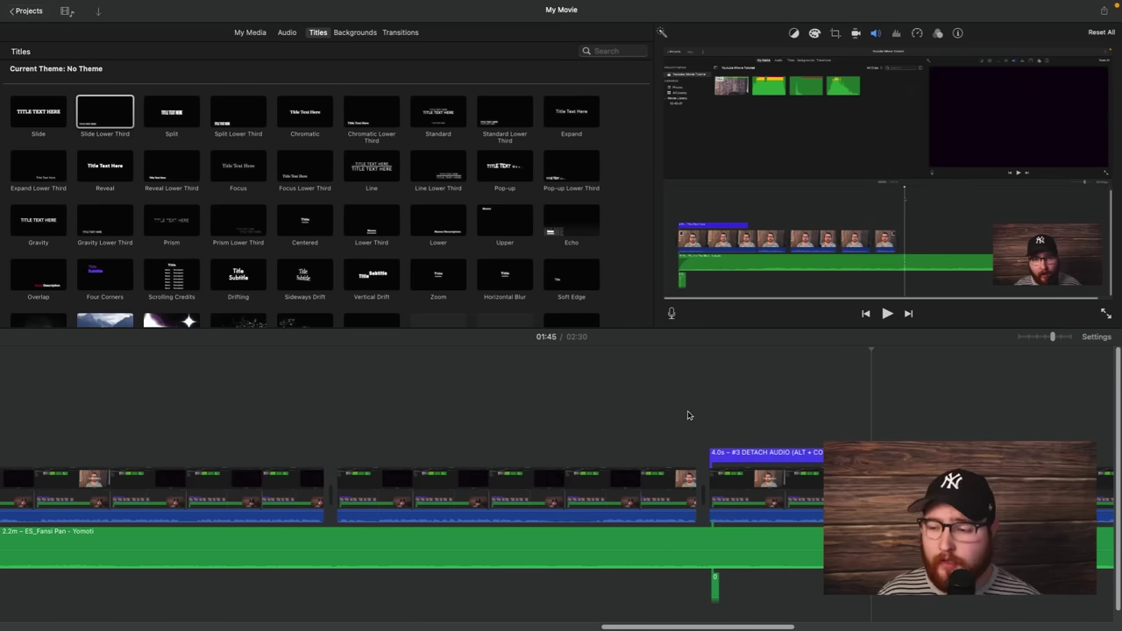
scroll(688, 415, "down", 5)
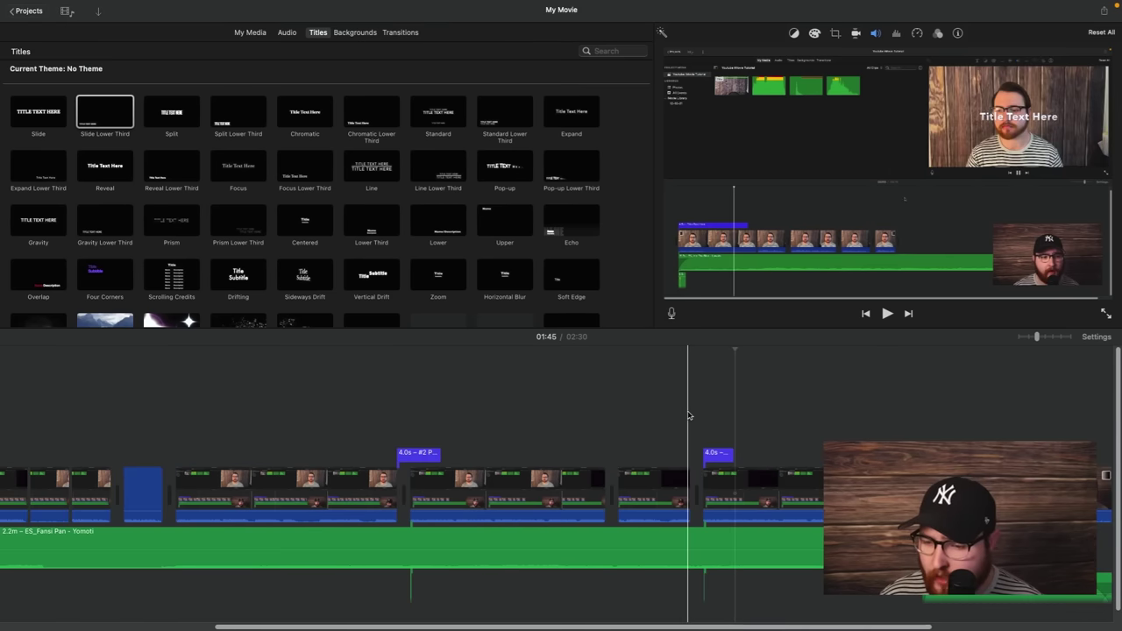
scroll(688, 416, "down", 3)
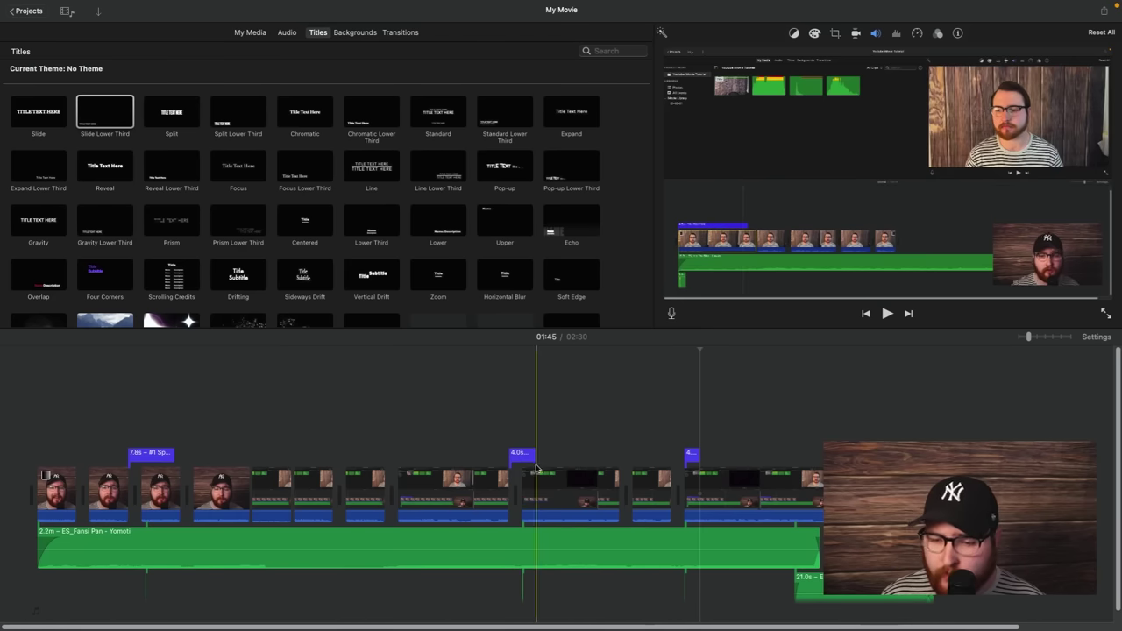
Step: Lengthen the title clip from 4.0s to 4.9s by dragging its right edge
left_click_drag(532, 454, 541, 453)
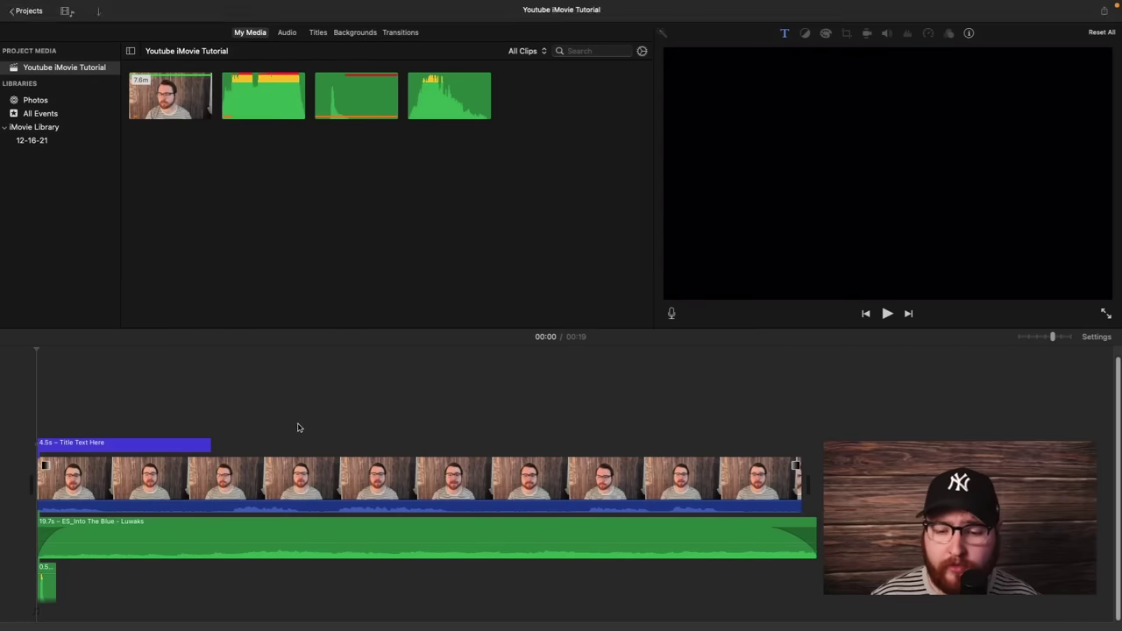
Step: View the talking-head clip's context menu, dismiss it, and place the playhead at 00:06
left_click(297, 428)
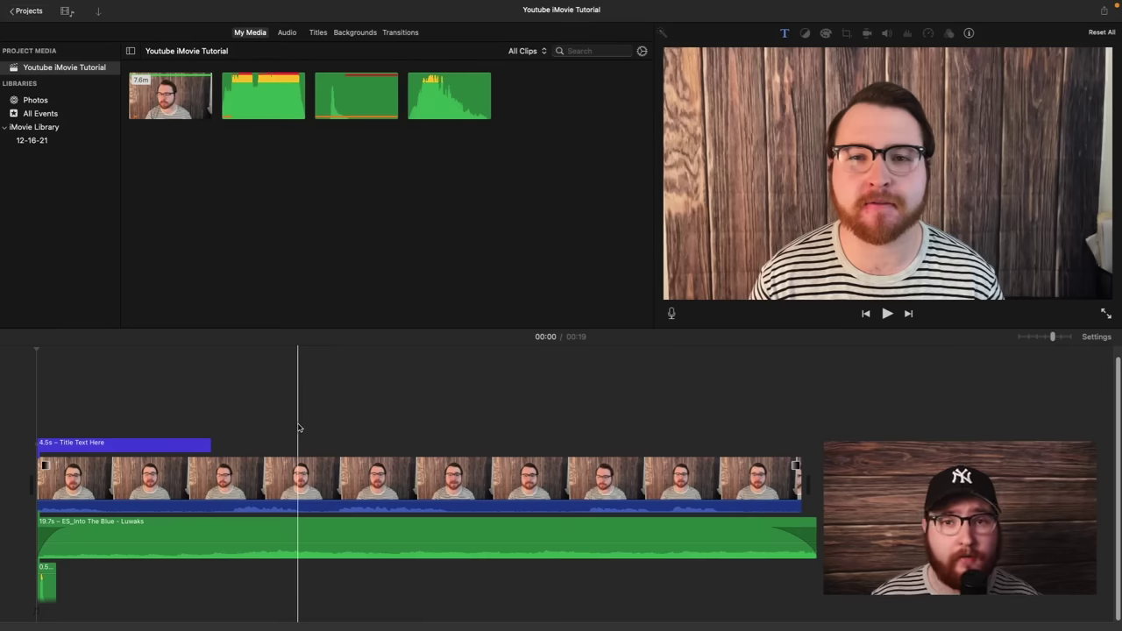
right_click(278, 481)
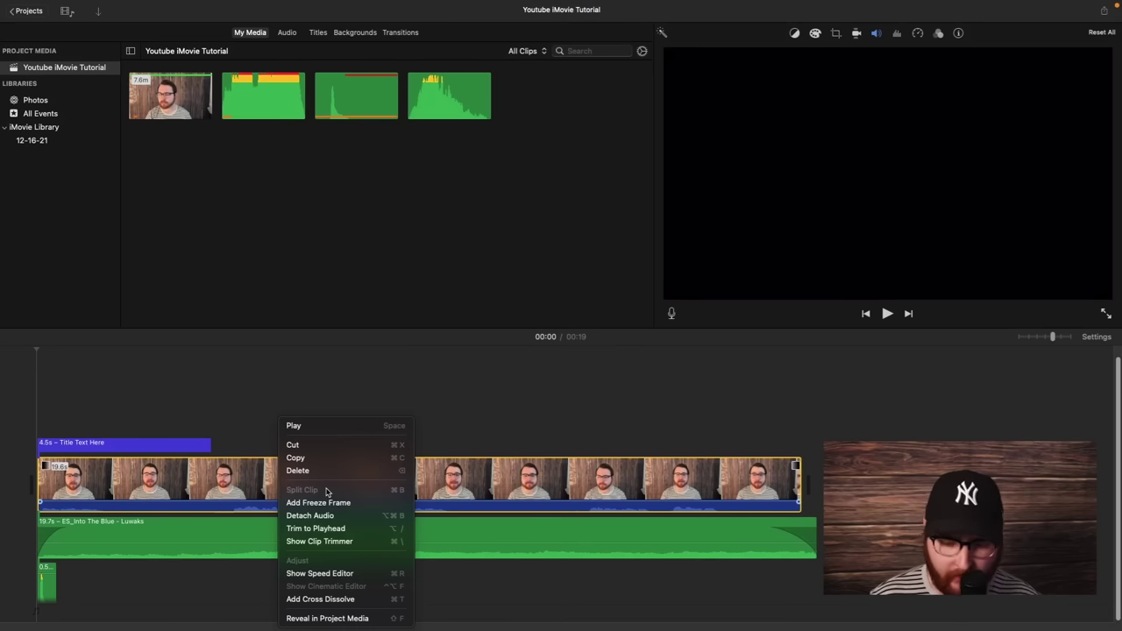
left_click(232, 400)
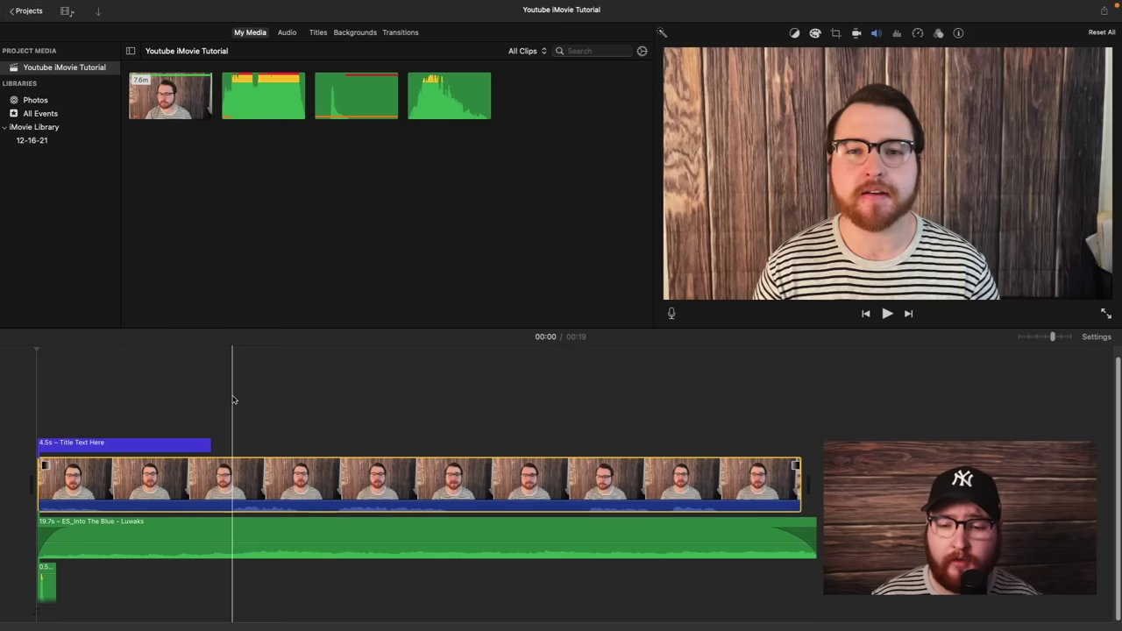
left_click(299, 406)
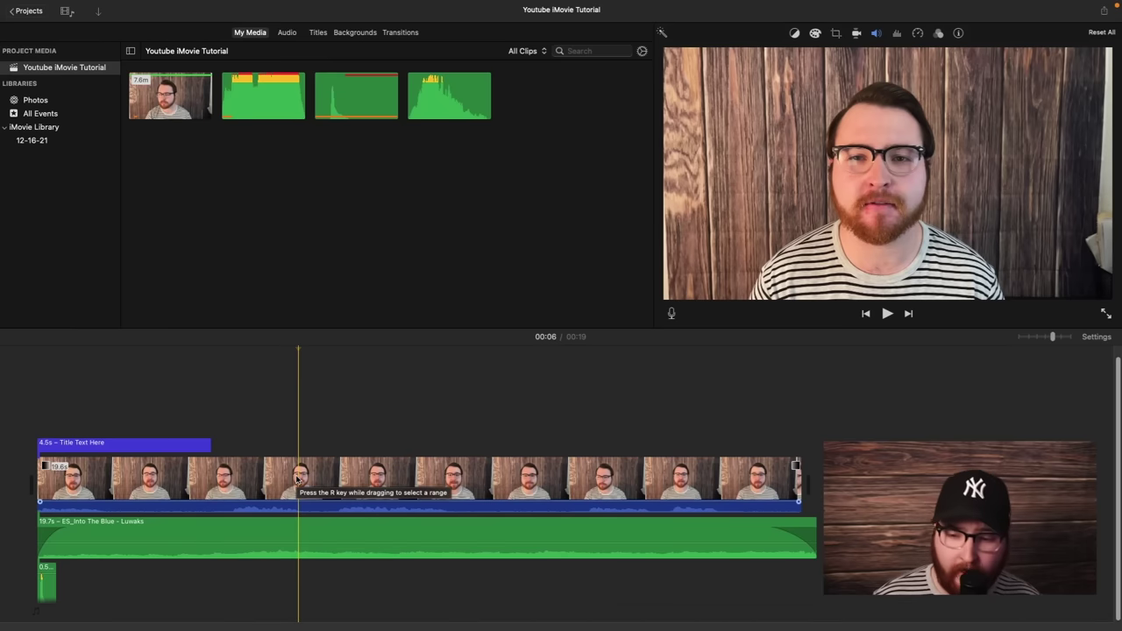
Step: Split the talking-head clip at 00:06, 00:07, 00:05 and the next point with Command+B
key("super+b")
left_click(342, 476)
key("super+b")
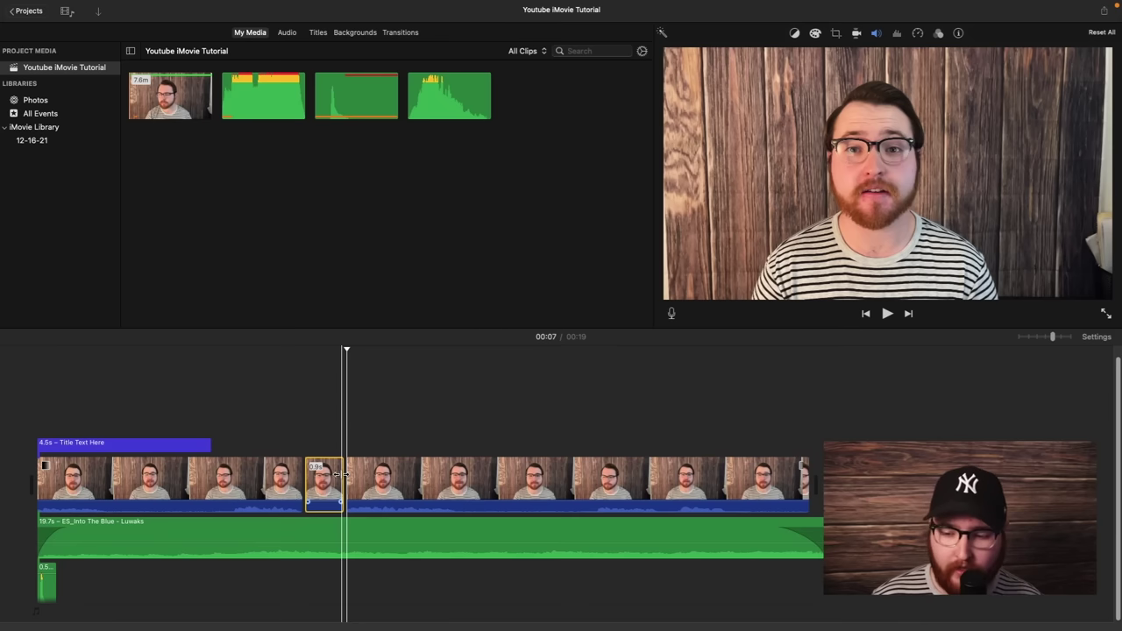
left_click(233, 491)
key("super+b")
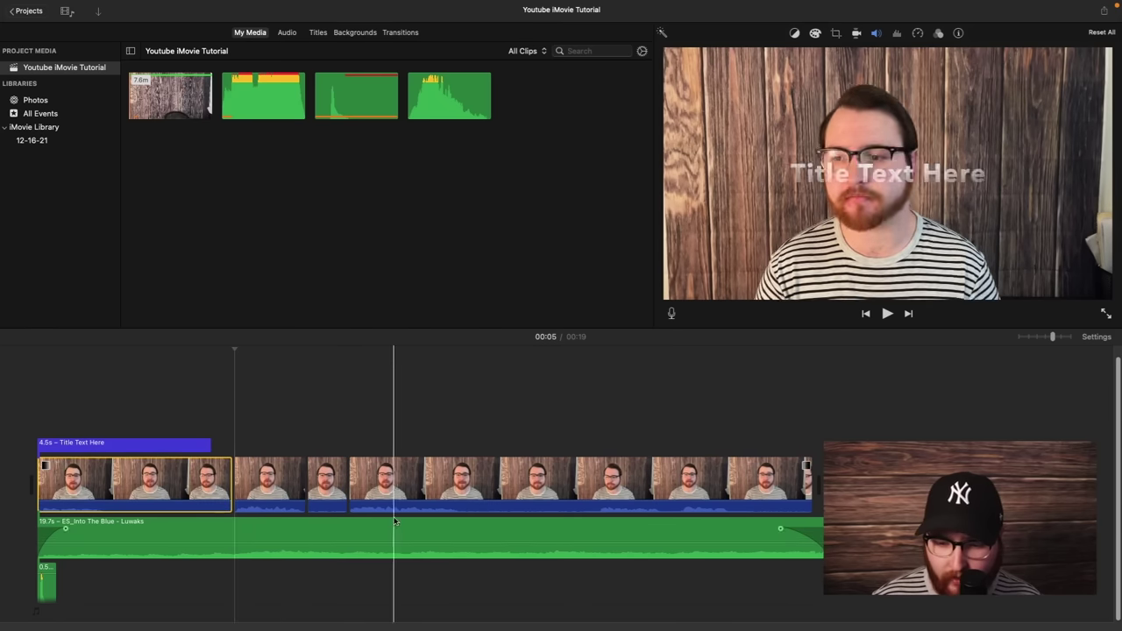
left_click(463, 494)
key("super+b")
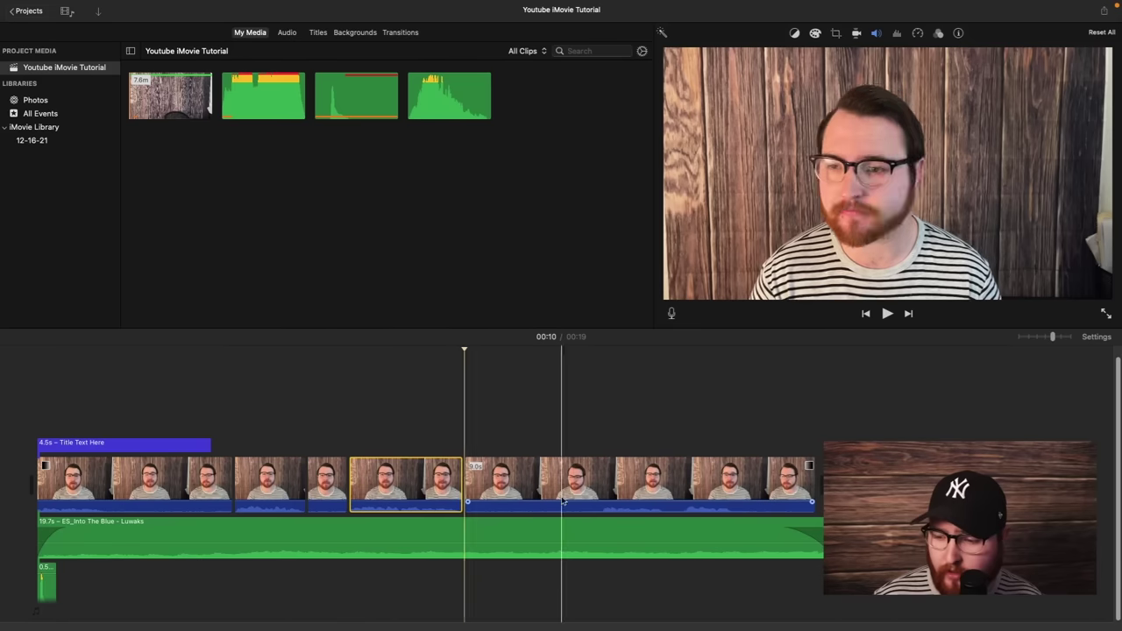
Step: Split the remaining footage into more short pieces around 00:15 and beyond
left_click(601, 499)
key("super+b")
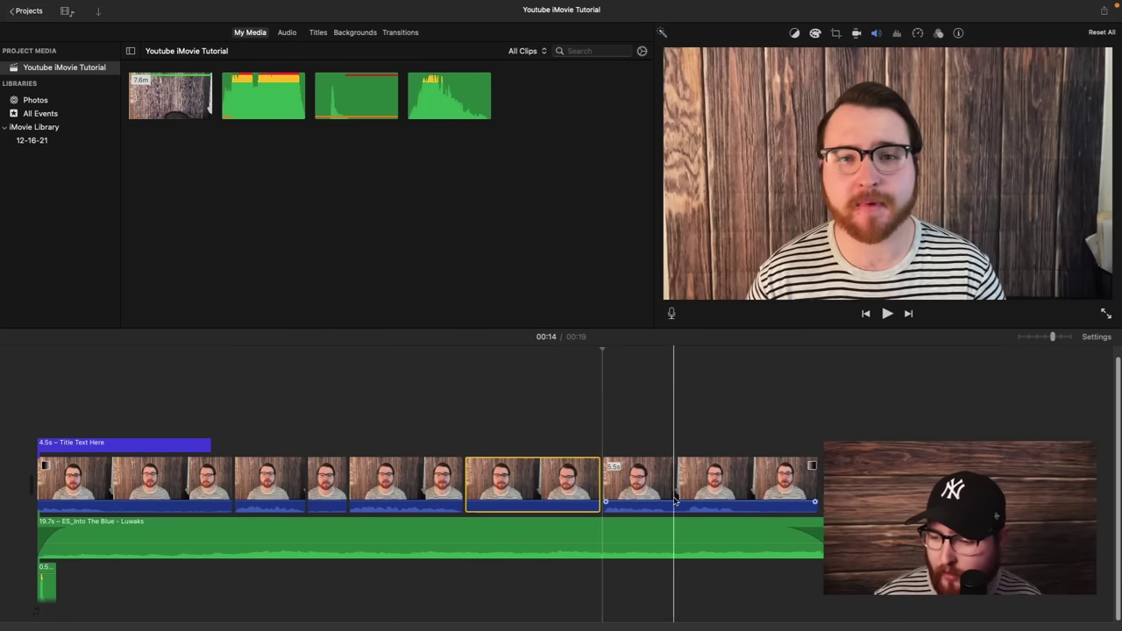
left_click(668, 500)
key("super+b")
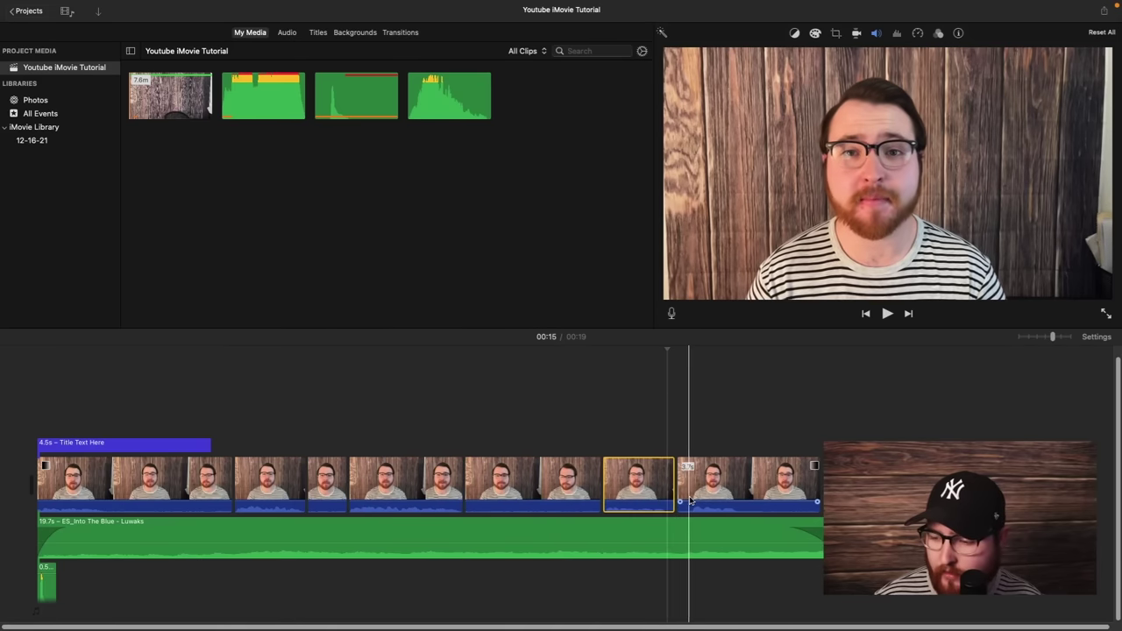
key("super+b")
left_click(771, 491)
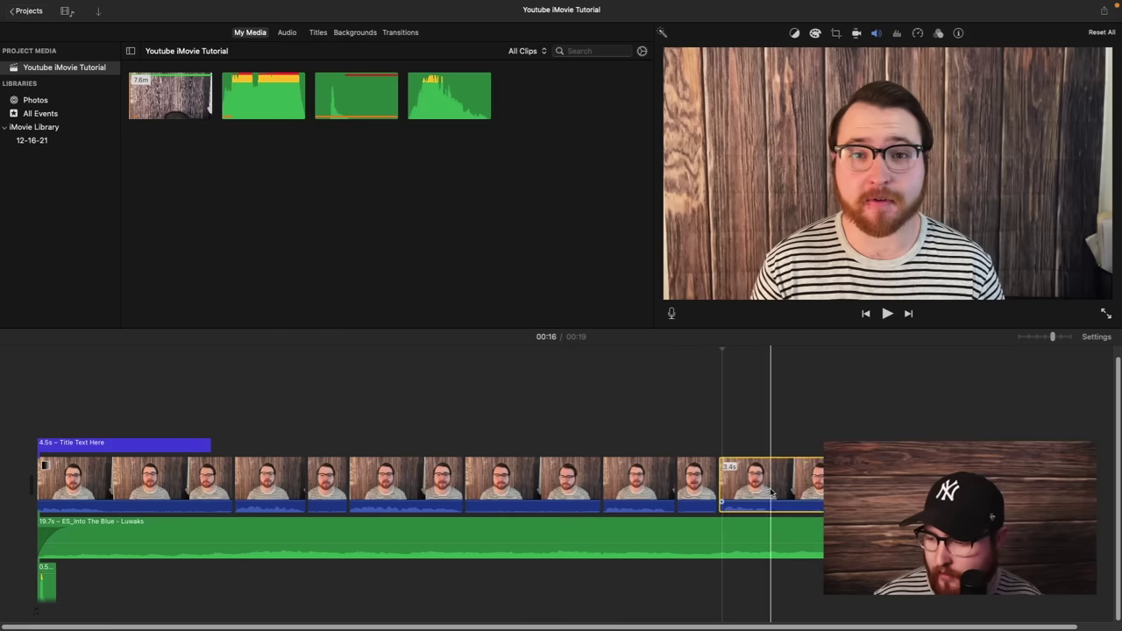
key("super+b")
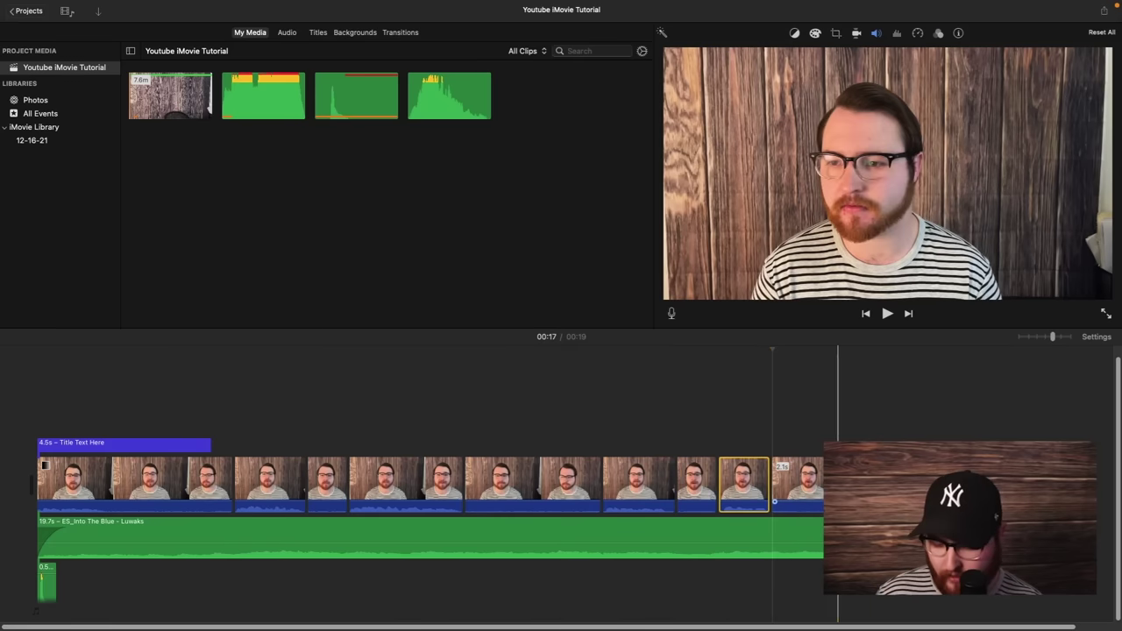
Step: Delete the trailing 2.1s piece and select another short piece for removal
left_click(791, 487)
key("Delete")
key("Delete")
left_click(320, 477)
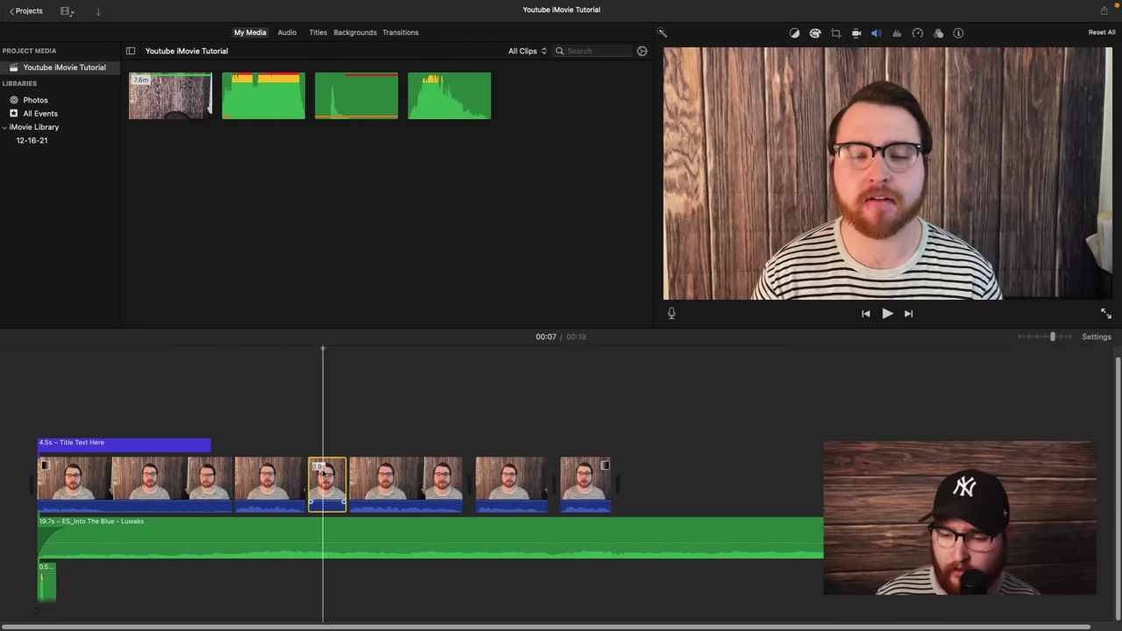
Step: Delete the selected short piece and play back the edited project from the start
key("Delete")
key("Delete")
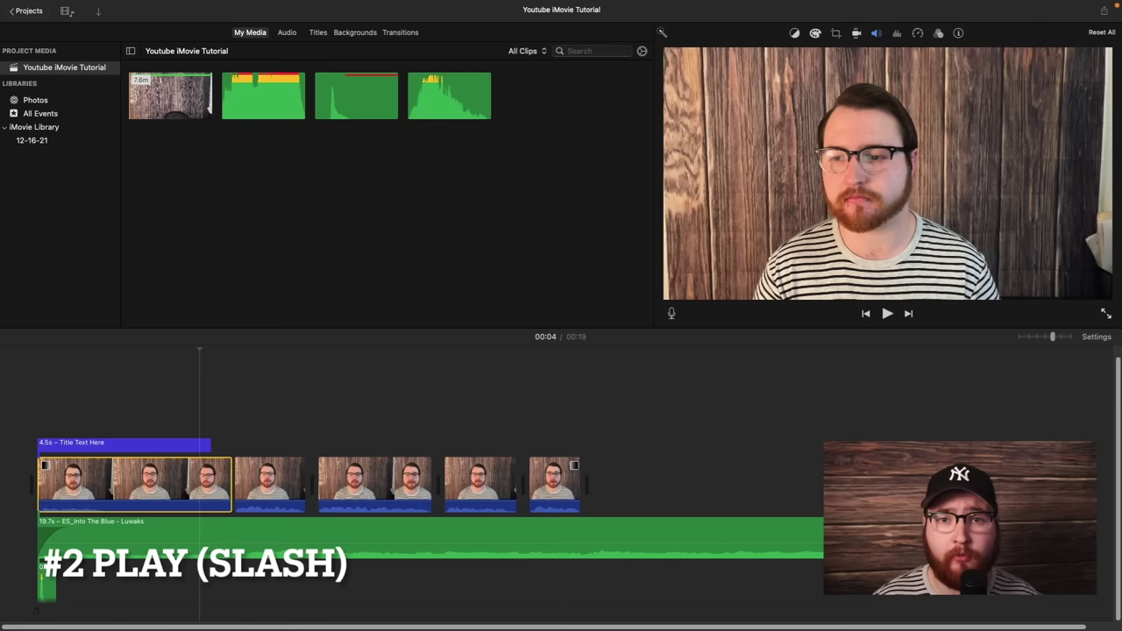
left_click(35, 400)
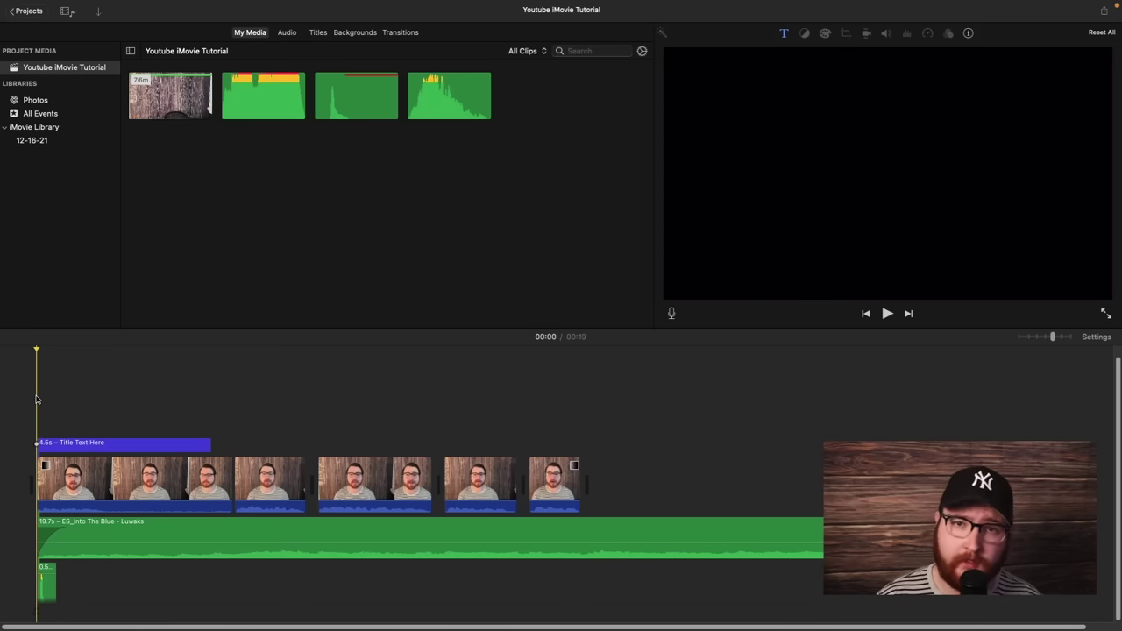
key("space")
key("space")
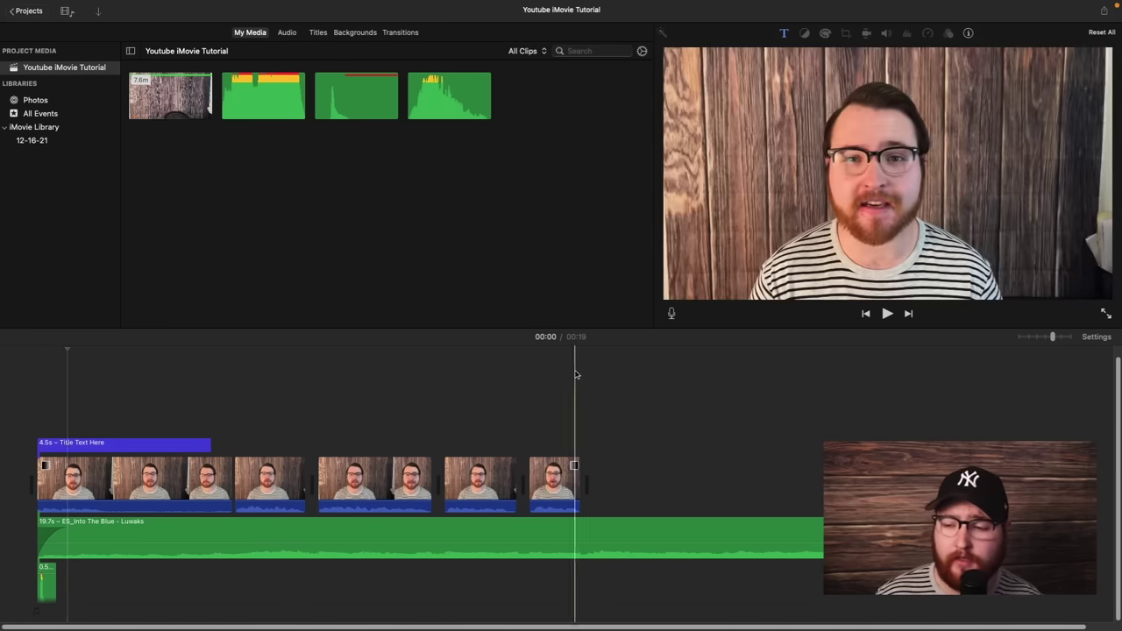
left_click(612, 375)
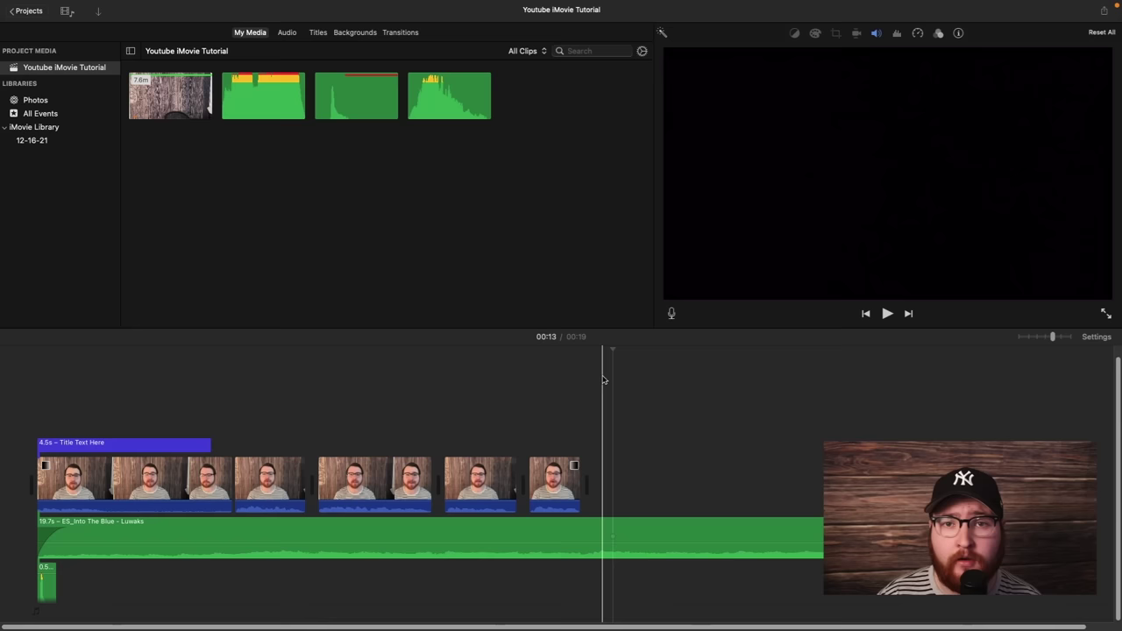
key("backslash")
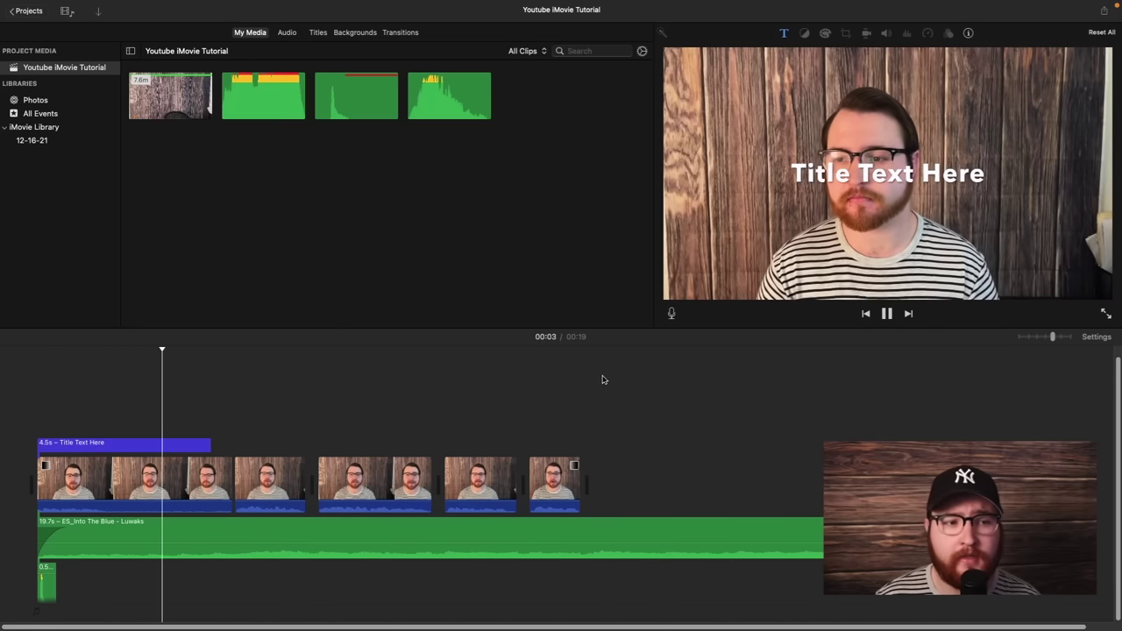
left_click(602, 380)
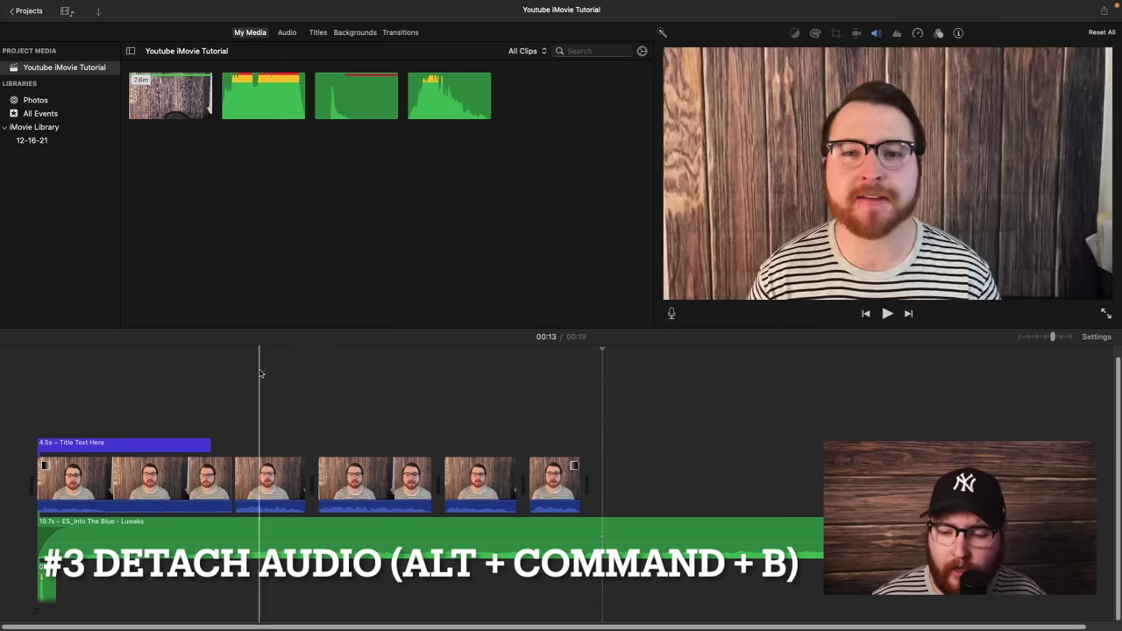
Step: Detach the audio of the fourth talking-head piece with Option+Command+B
left_click(261, 476)
left_click(260, 476)
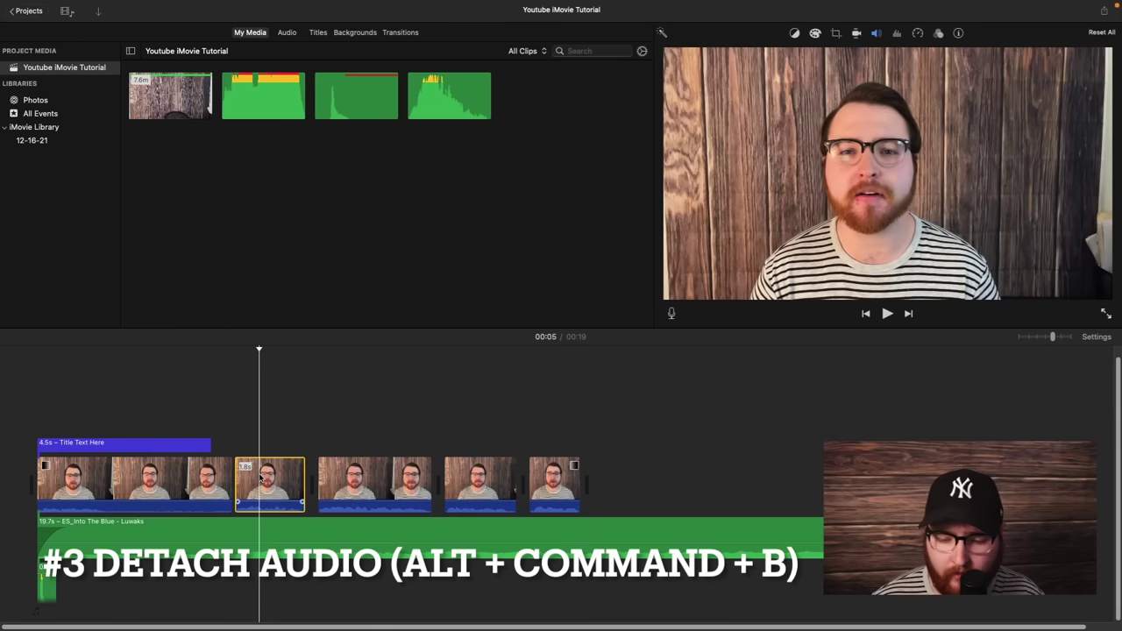
key("alt+super+b")
left_click(270, 424)
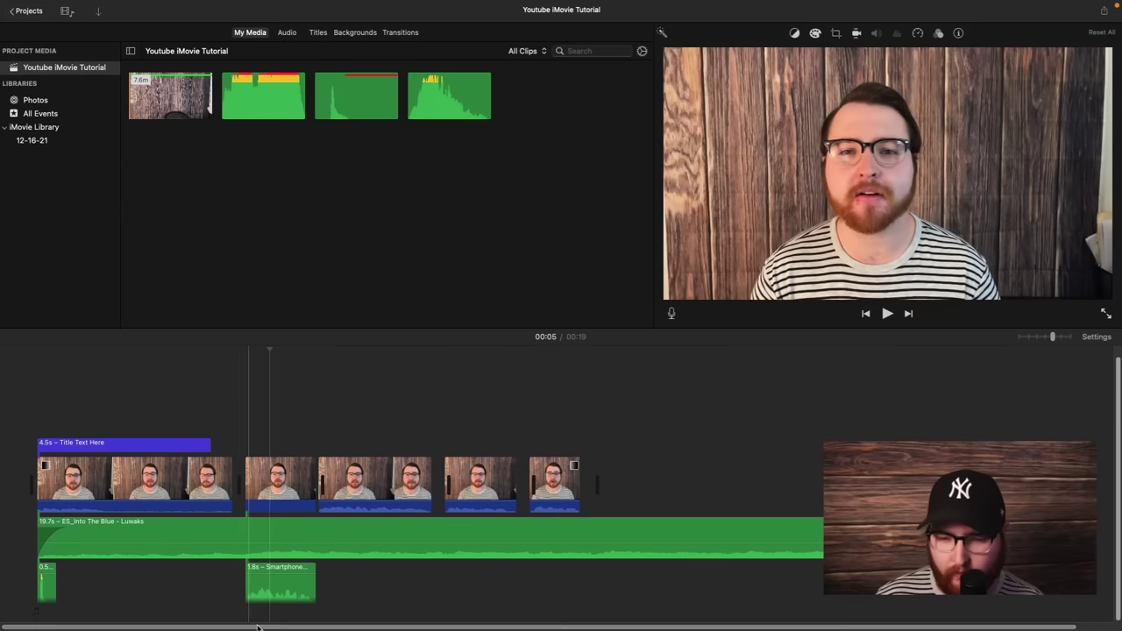
Step: Delete the detached 1.8s audio clip and play back to hear the change
left_click(272, 593)
key("Delete")
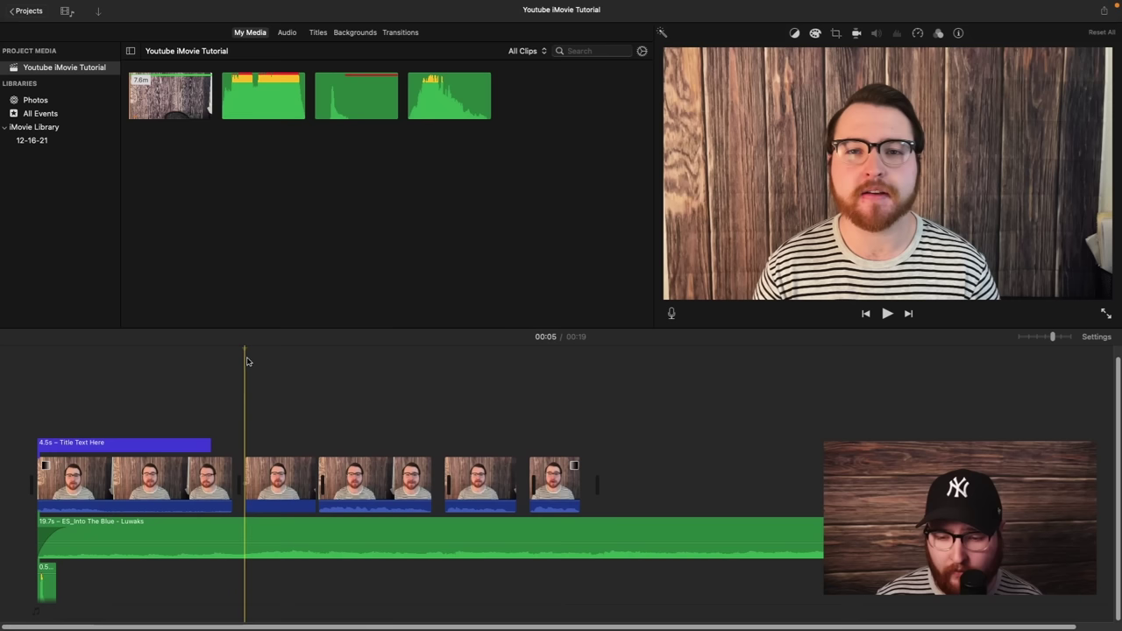
key("space")
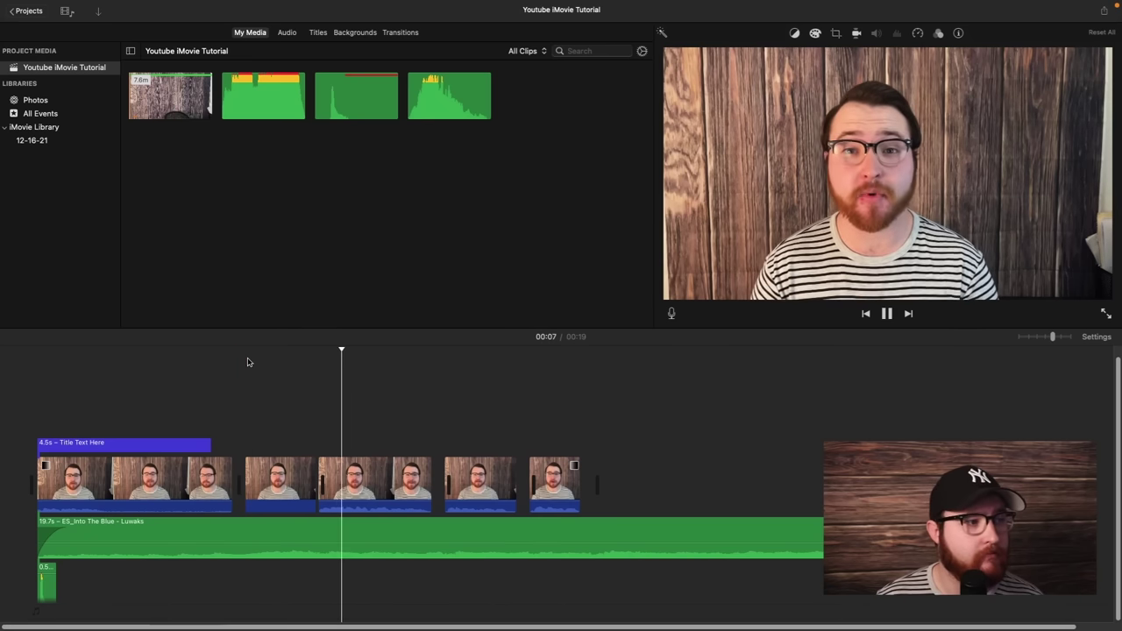
key("space")
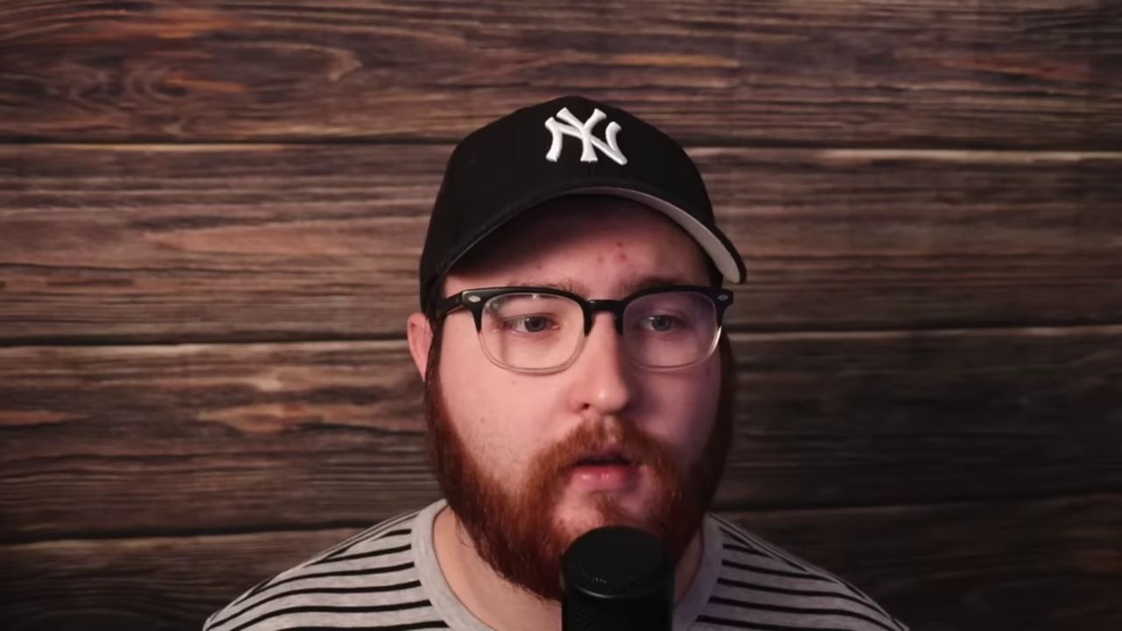